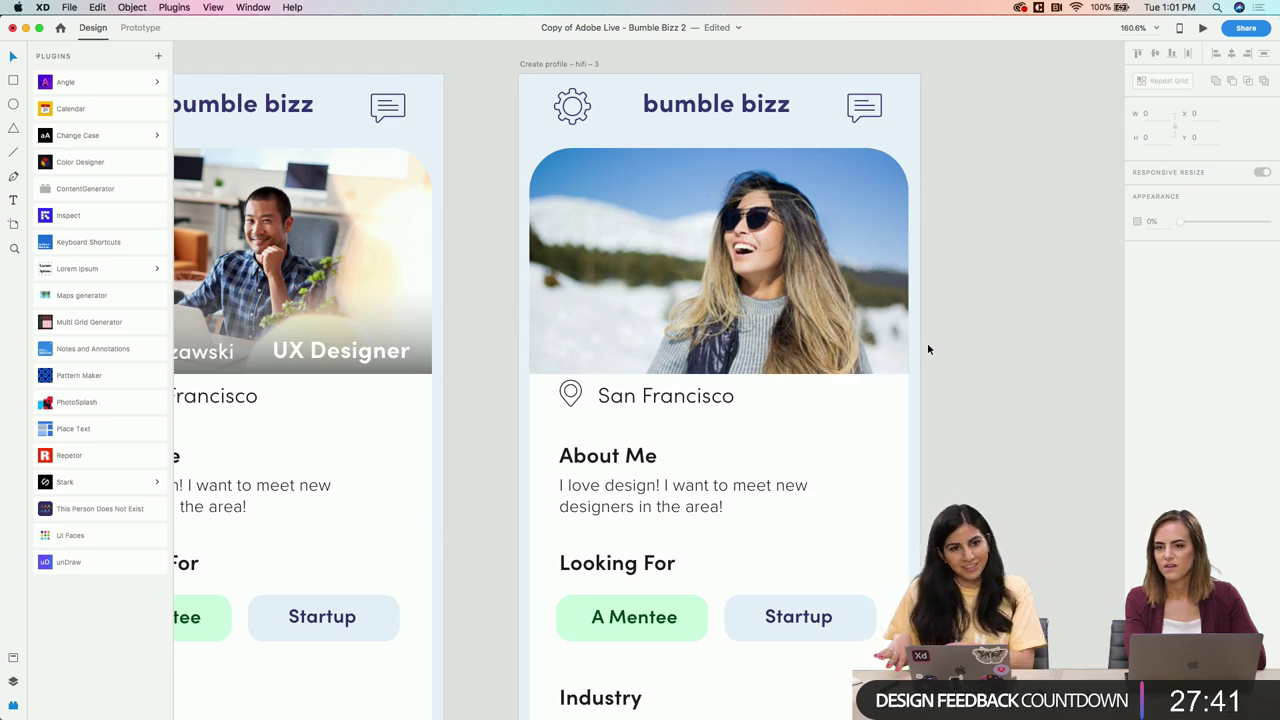
# Copy the purple 'Preparation' illustration from the unDraw plugin library
pyautogui.hscroll(-5, 858, 330)
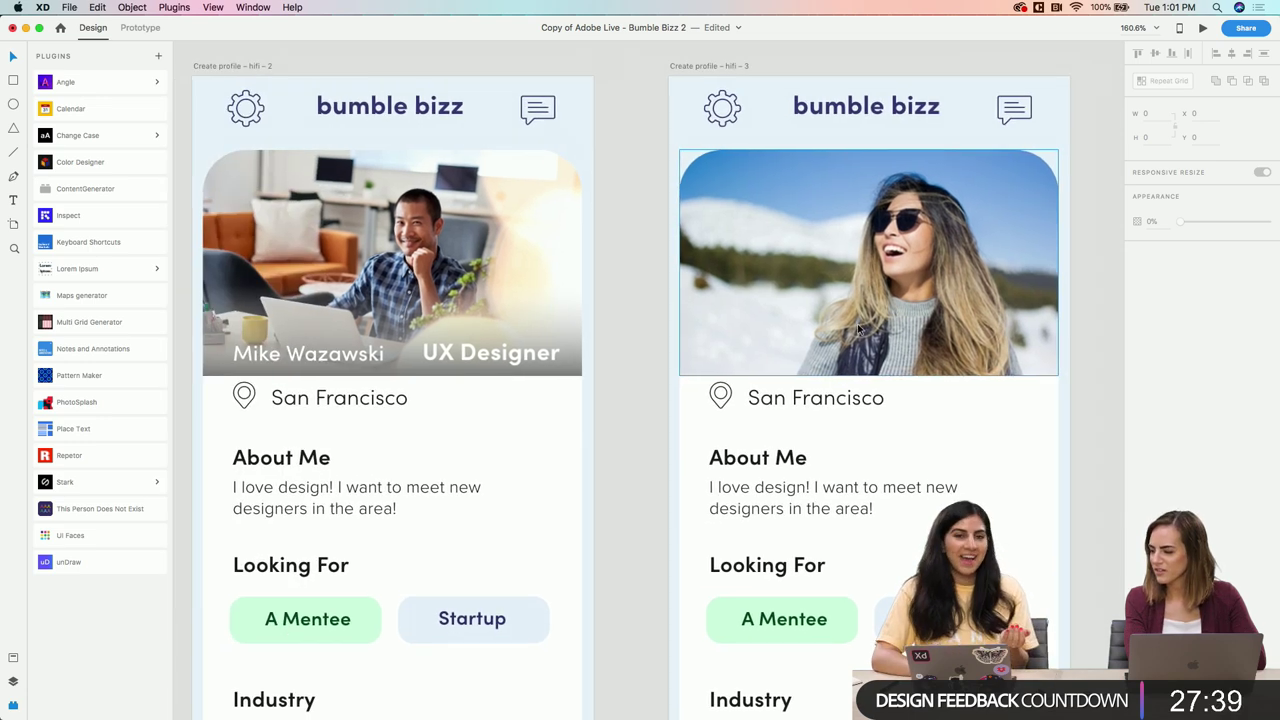
pyautogui.hscroll(2, 858, 330)
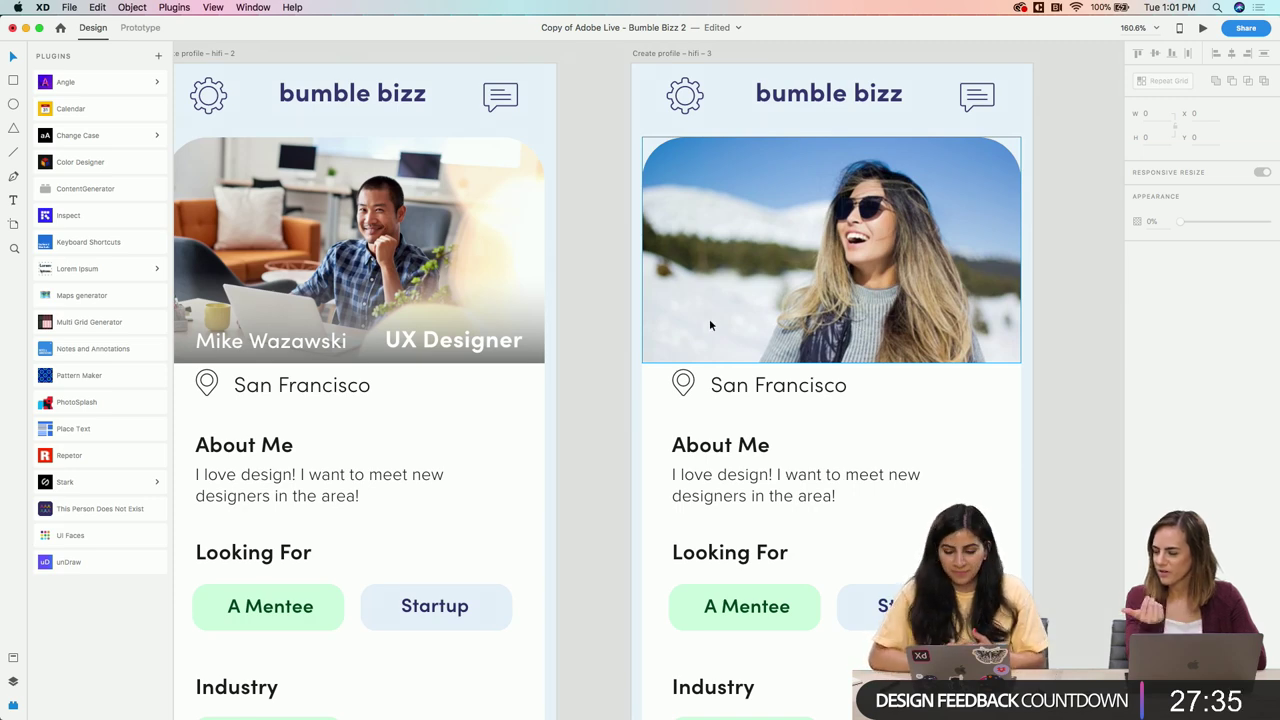
pyautogui.scroll(-3, 709, 318)
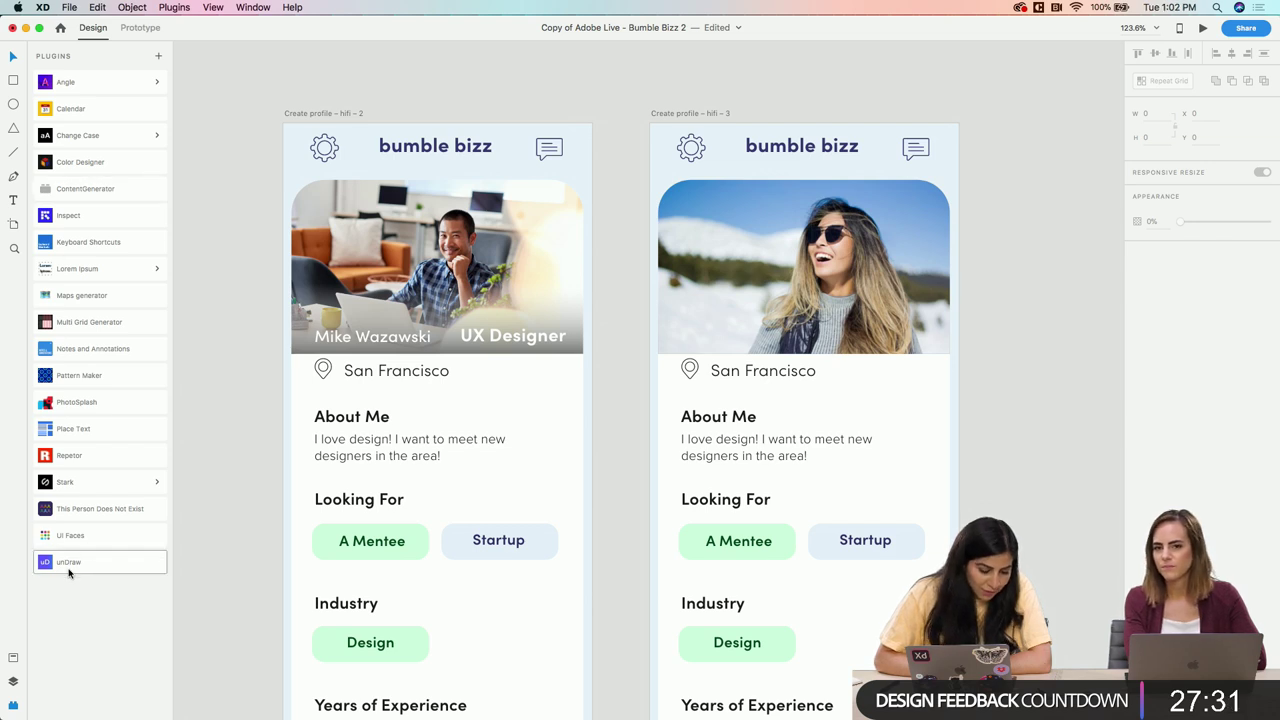
pyautogui.click(68, 568)
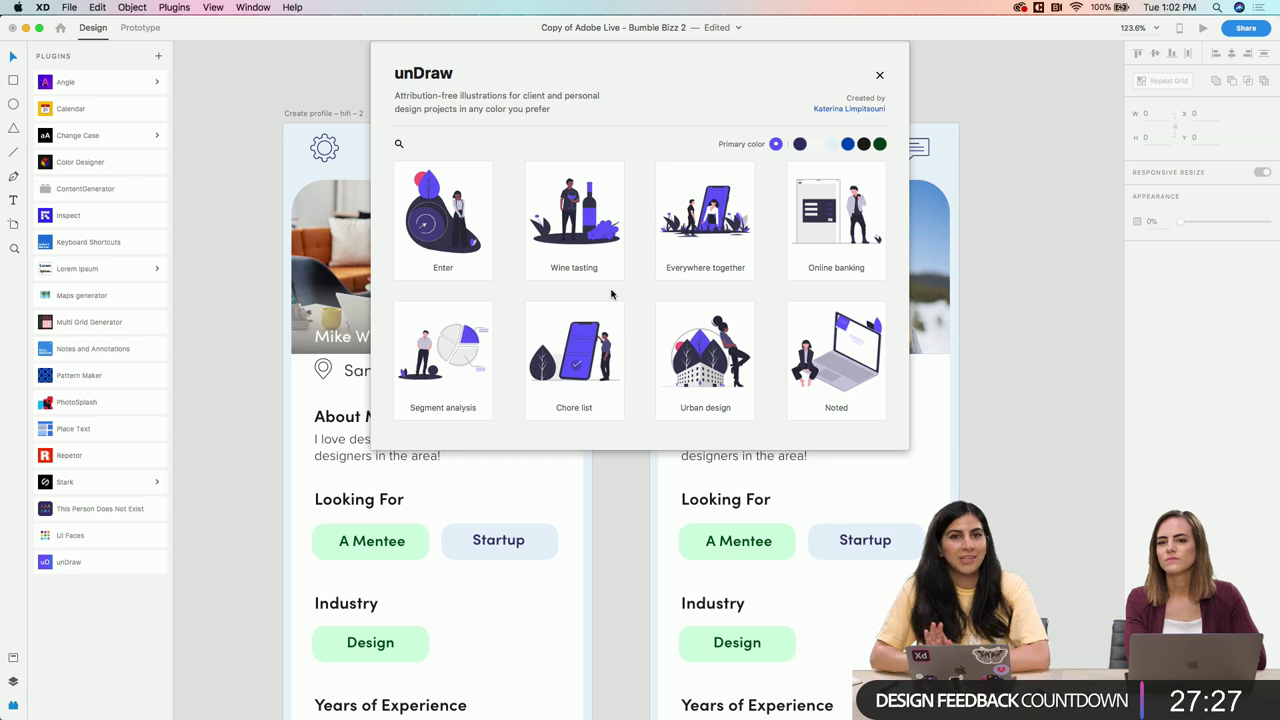
pyautogui.scroll(-8, 575, 300)
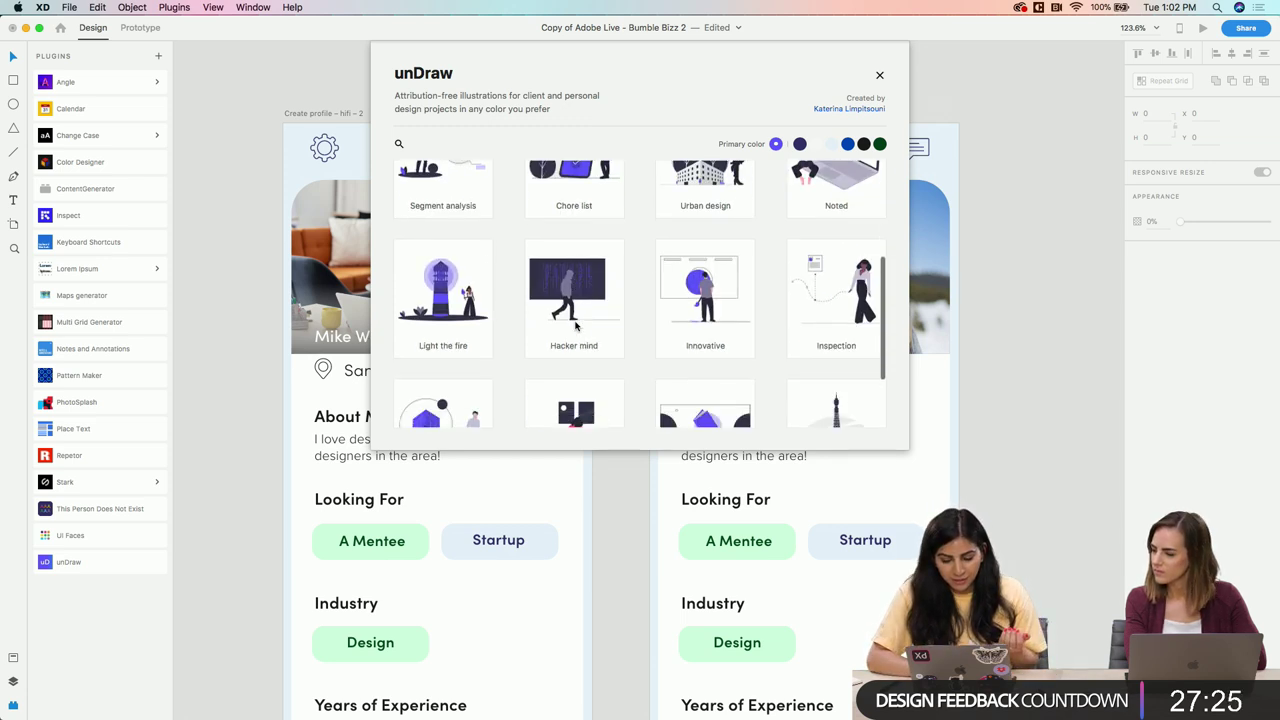
pyautogui.scroll(-10, 577, 378)
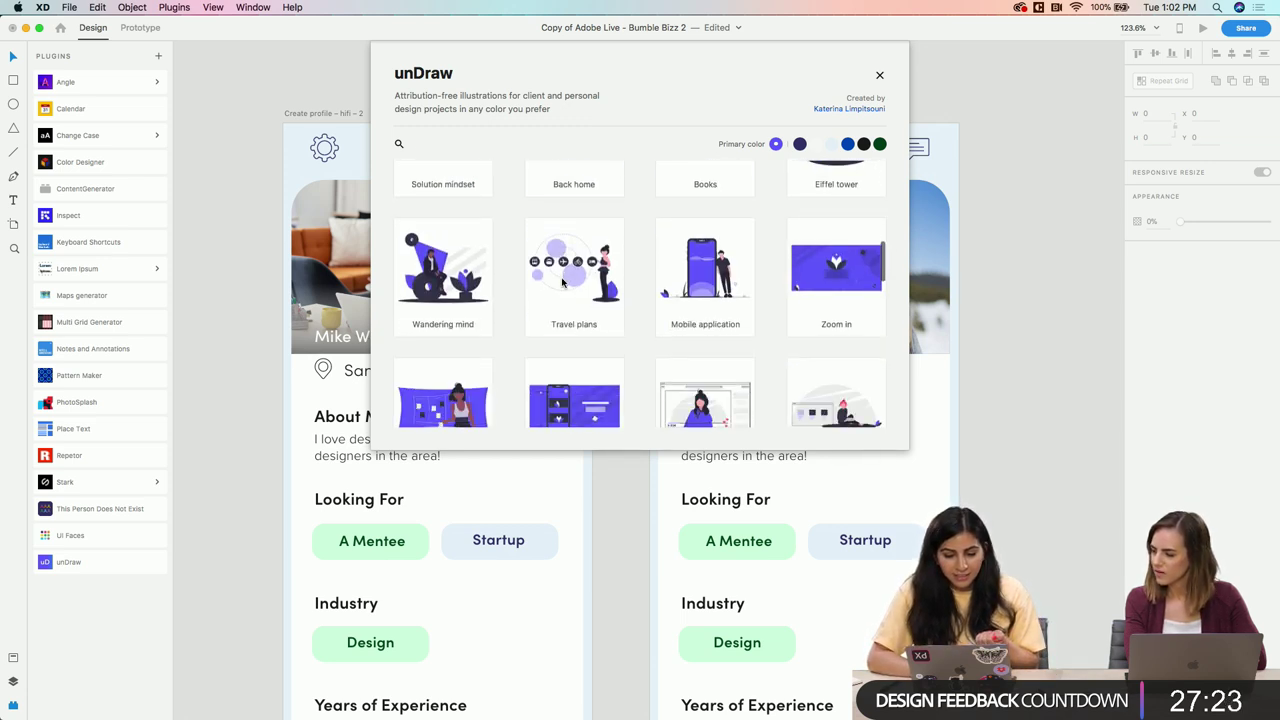
pyautogui.scroll(-1, 560, 290)
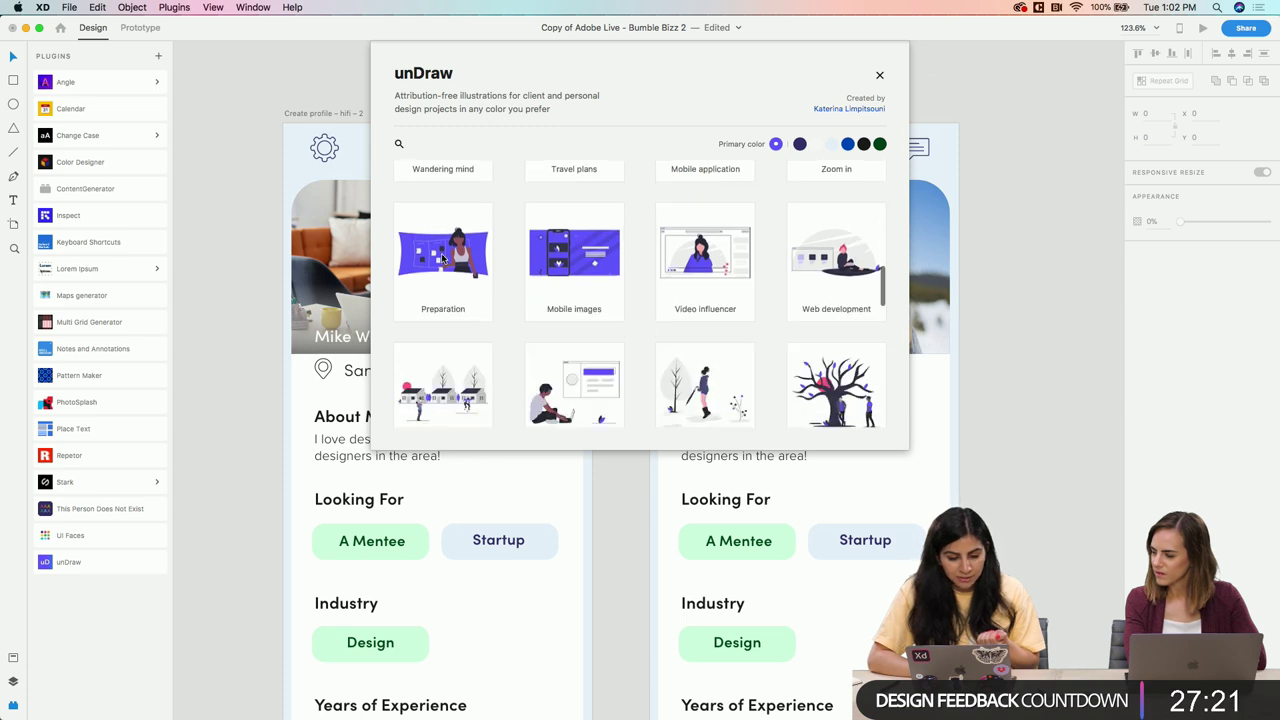
pyautogui.click(444, 263)
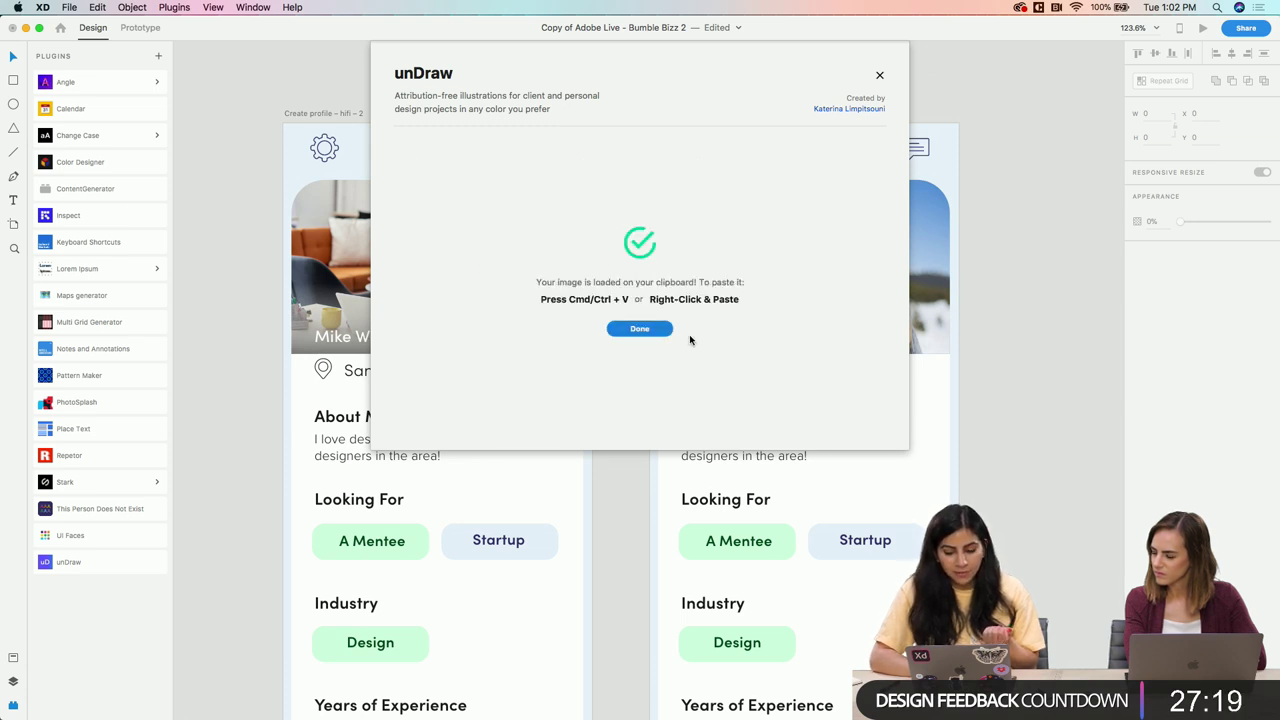
# Paste the Preparation illustration onto the canvas beside the third profile artboard
pyautogui.click(639, 329)
pyautogui.hscroll(10, 691, 371)
pyautogui.press('super+v')
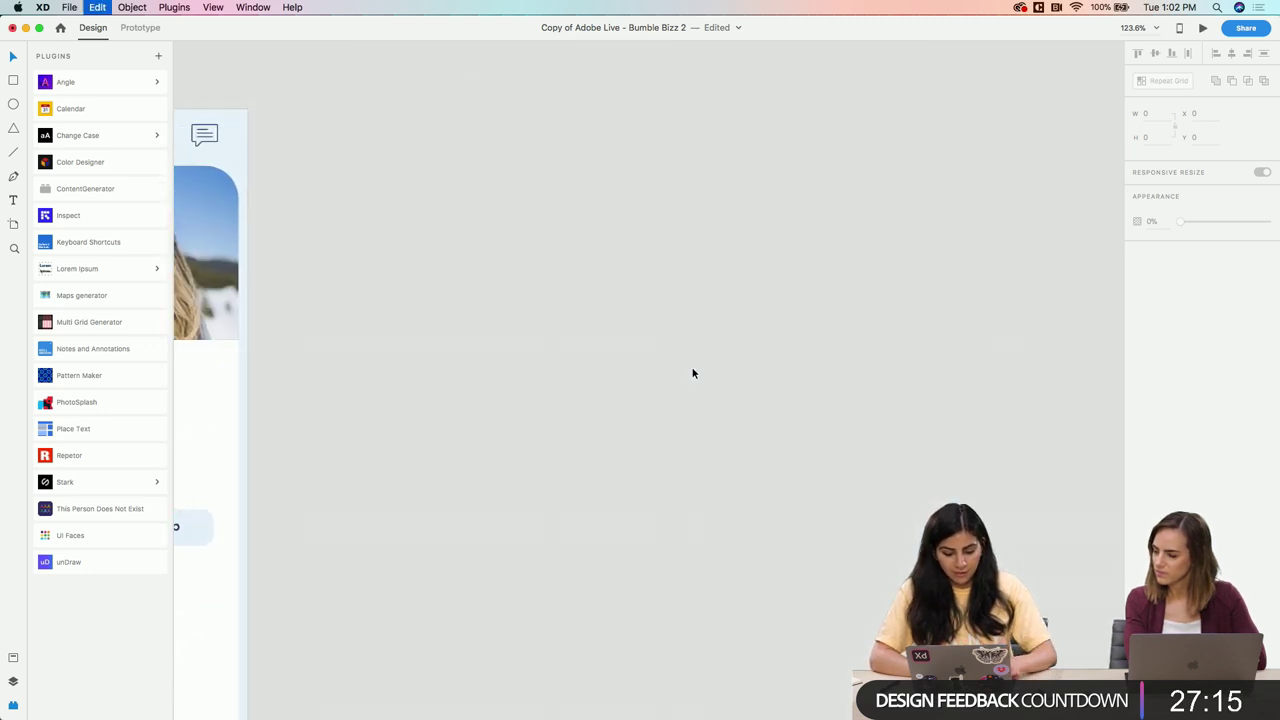
pyautogui.scroll(-3, 692, 370)
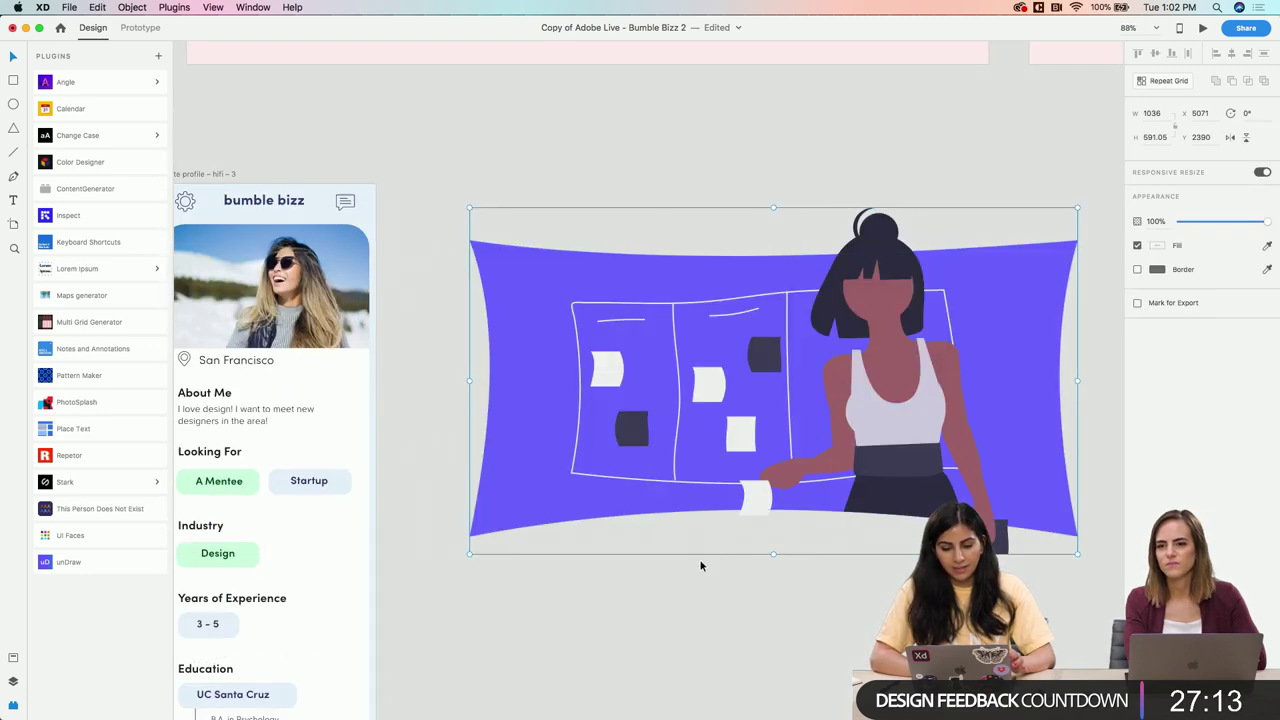
# Reselect the whole pasted Preparation illustration group and delete it
pyautogui.click(700, 566)
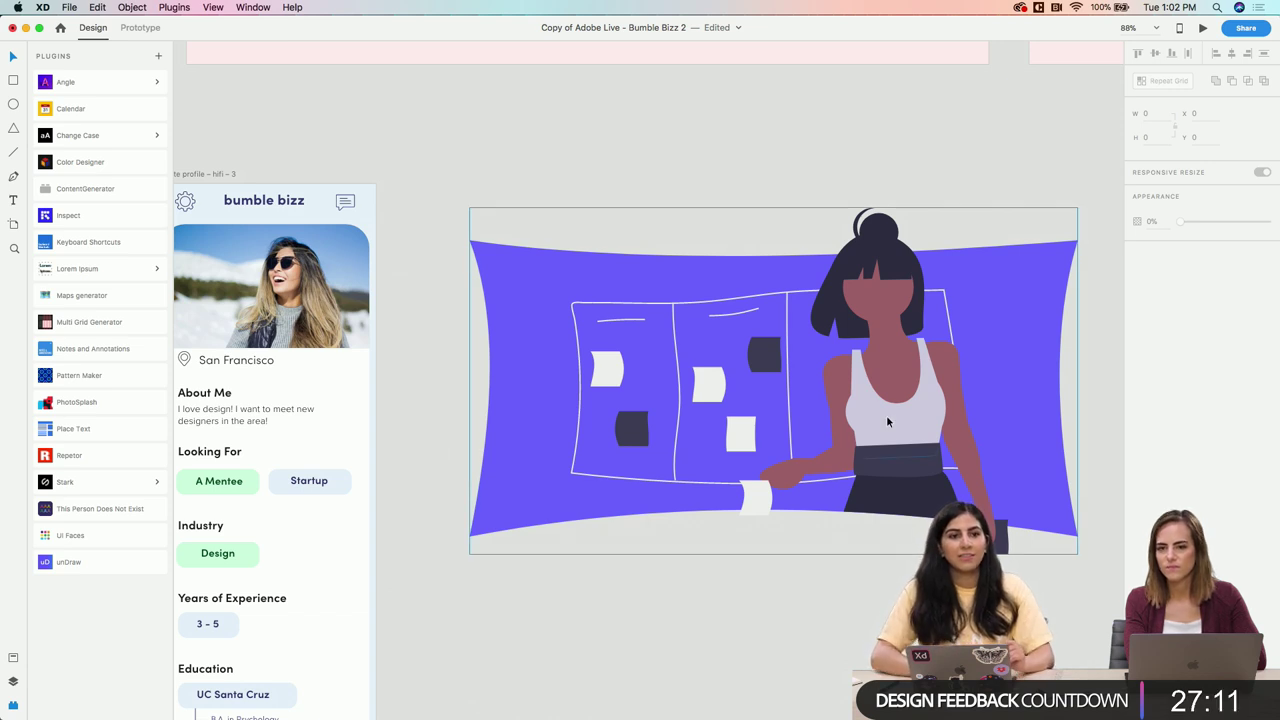
pyautogui.click(808, 395)
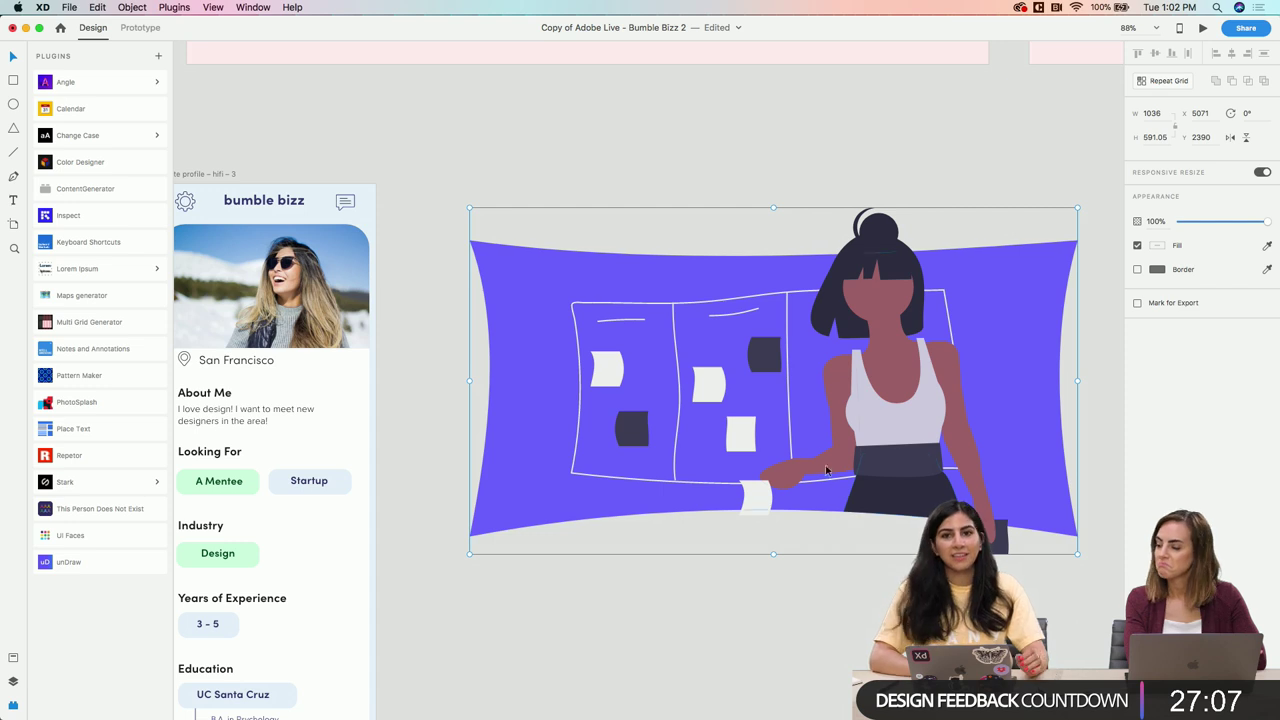
pyautogui.doubleClick(770, 432)
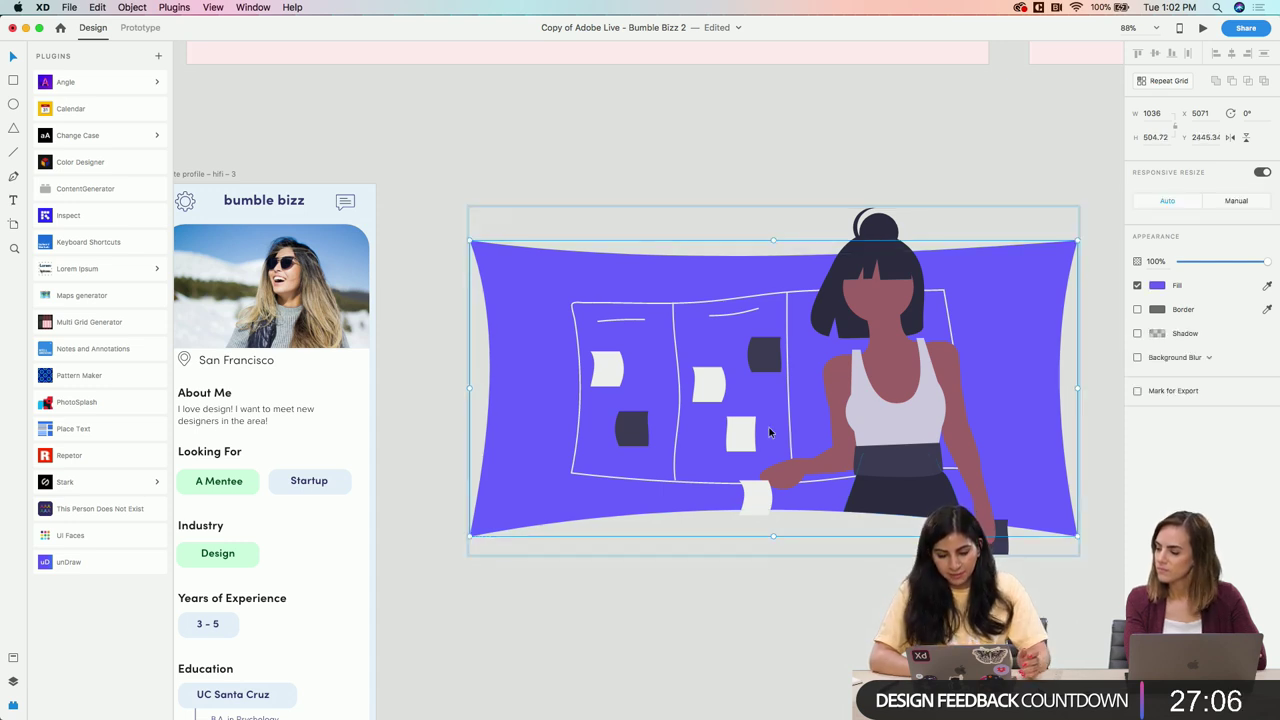
pyautogui.click(708, 561)
pyautogui.click(842, 476)
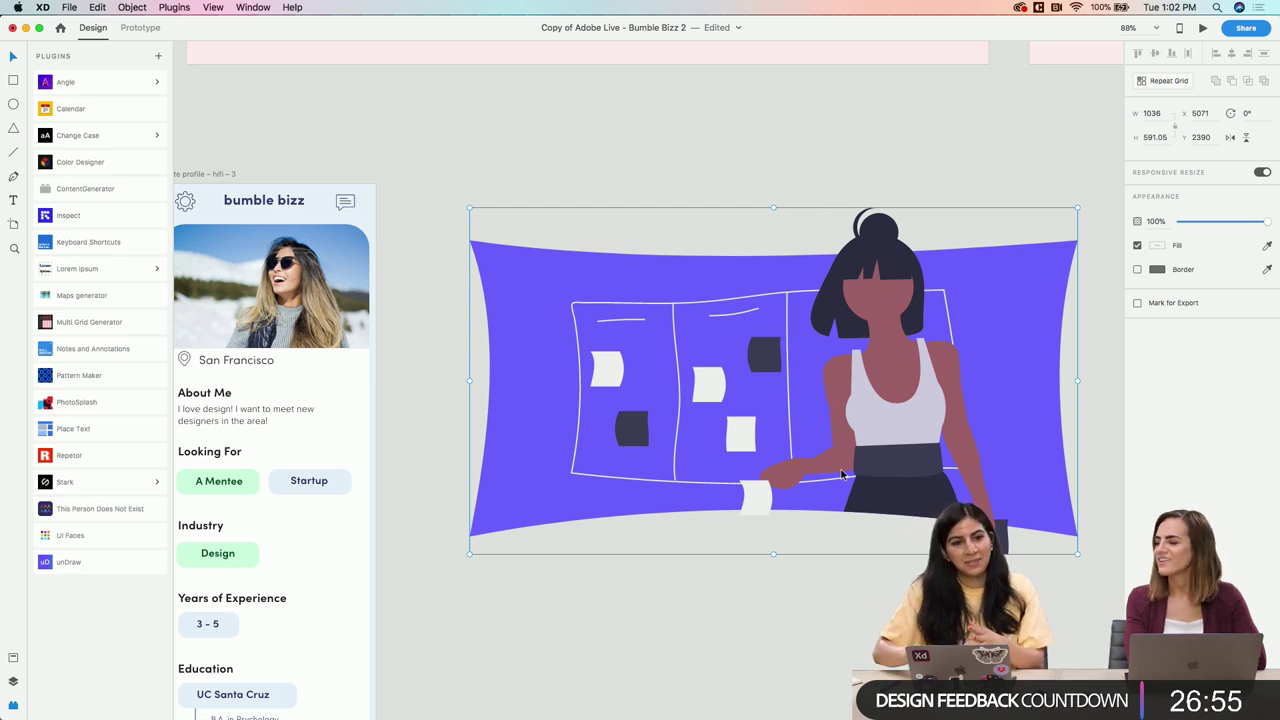
pyautogui.press('Delete')
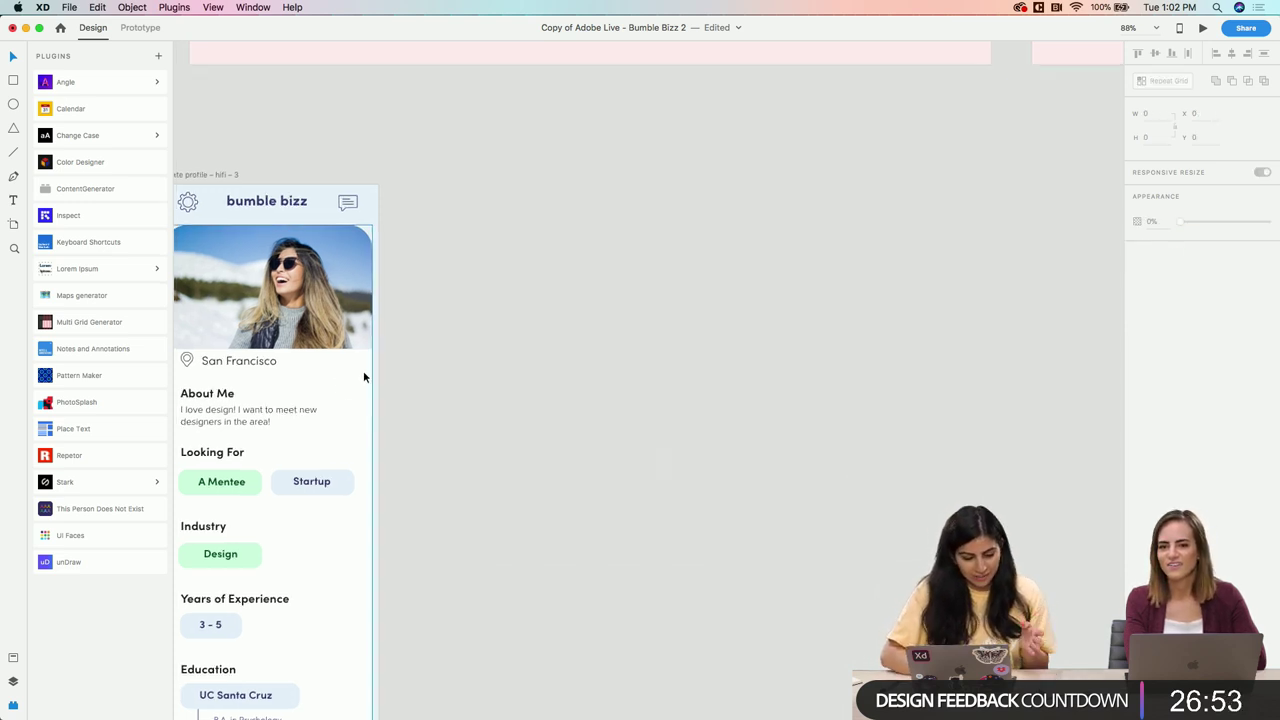
pyautogui.hscroll(-5, 363, 370)
pyautogui.hscroll(-4, 363, 370)
pyautogui.scroll(-2, 363, 370)
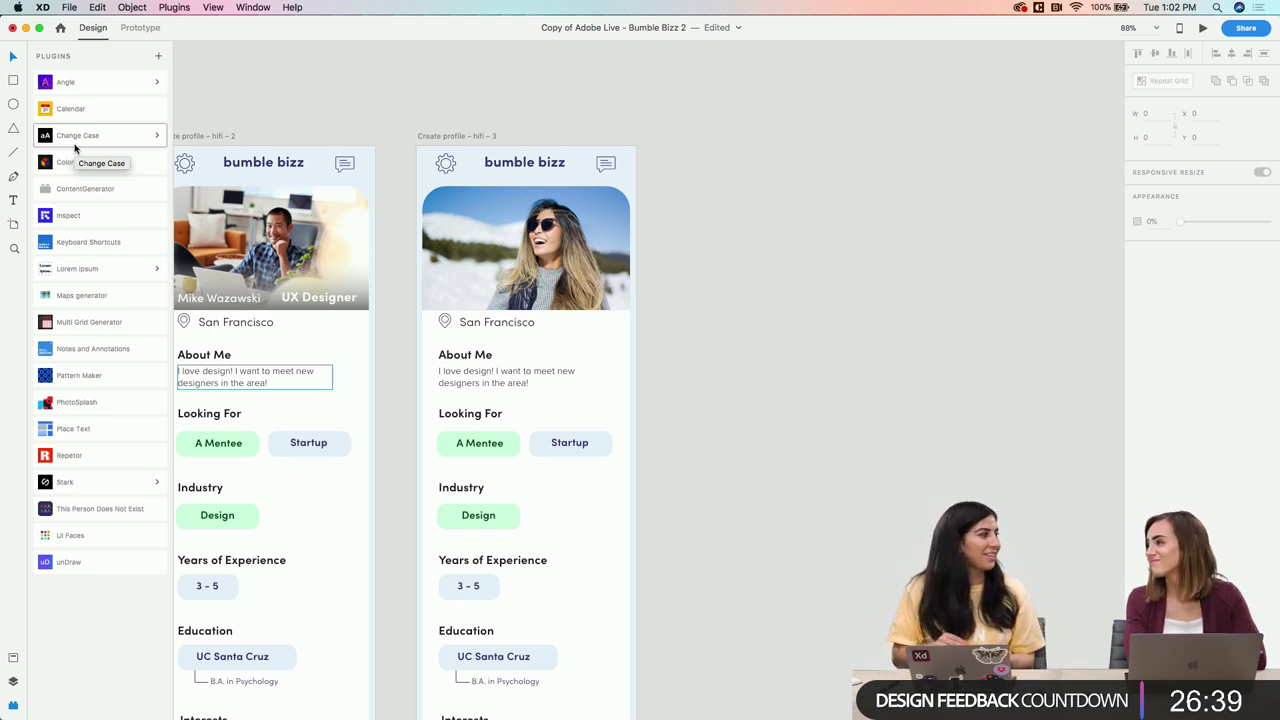
pyautogui.click(68, 248)
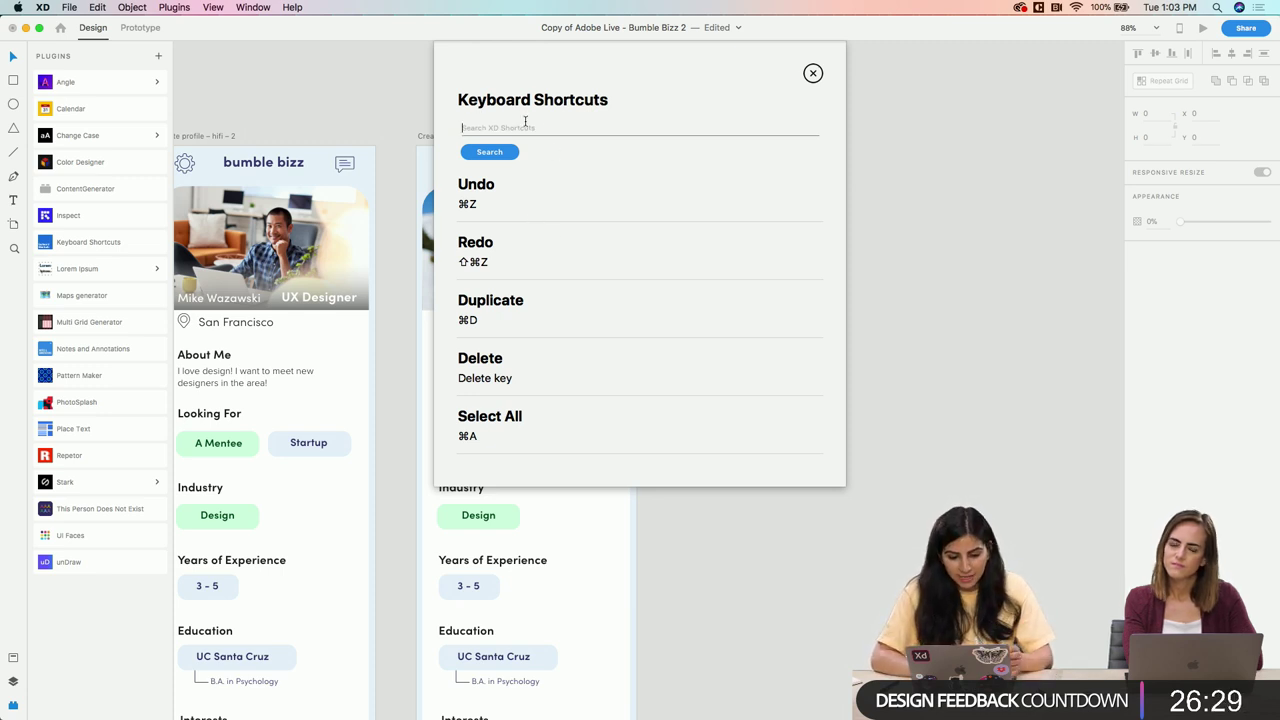
pyautogui.write('layout')
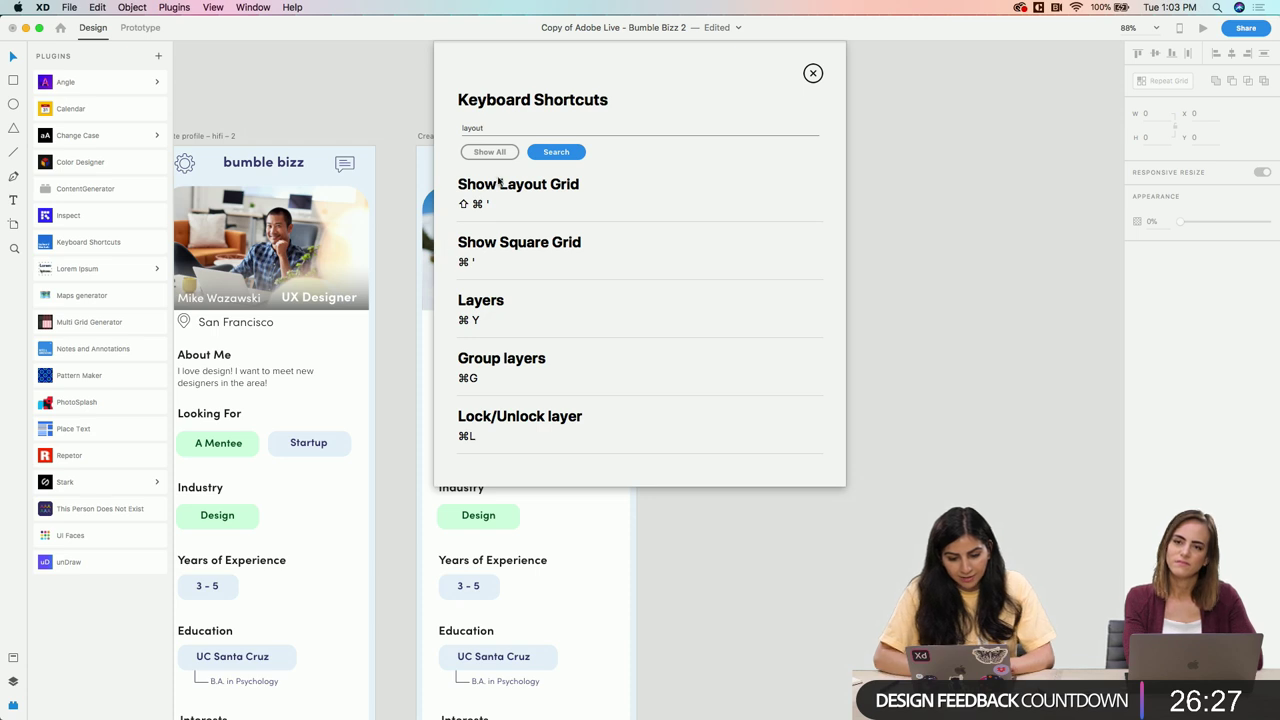
pyautogui.click(813, 73)
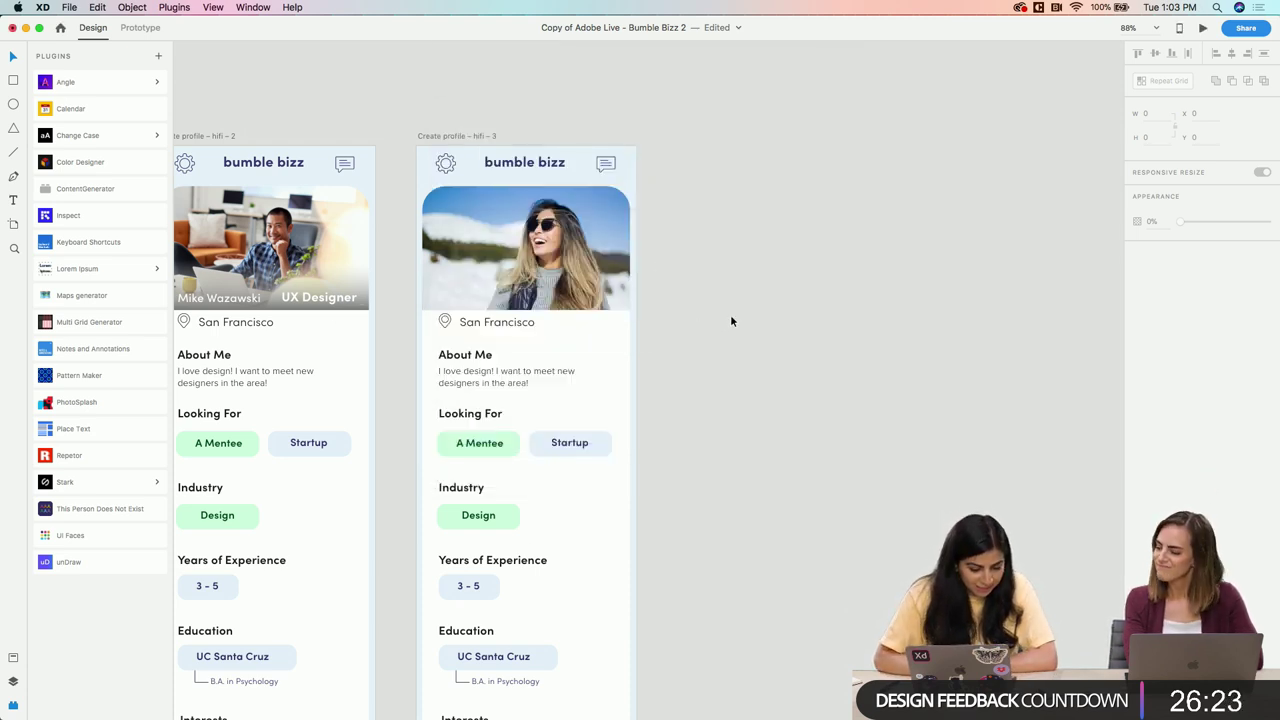
pyautogui.hscroll(-4, 730, 314)
pyautogui.scroll(-2, 730, 314)
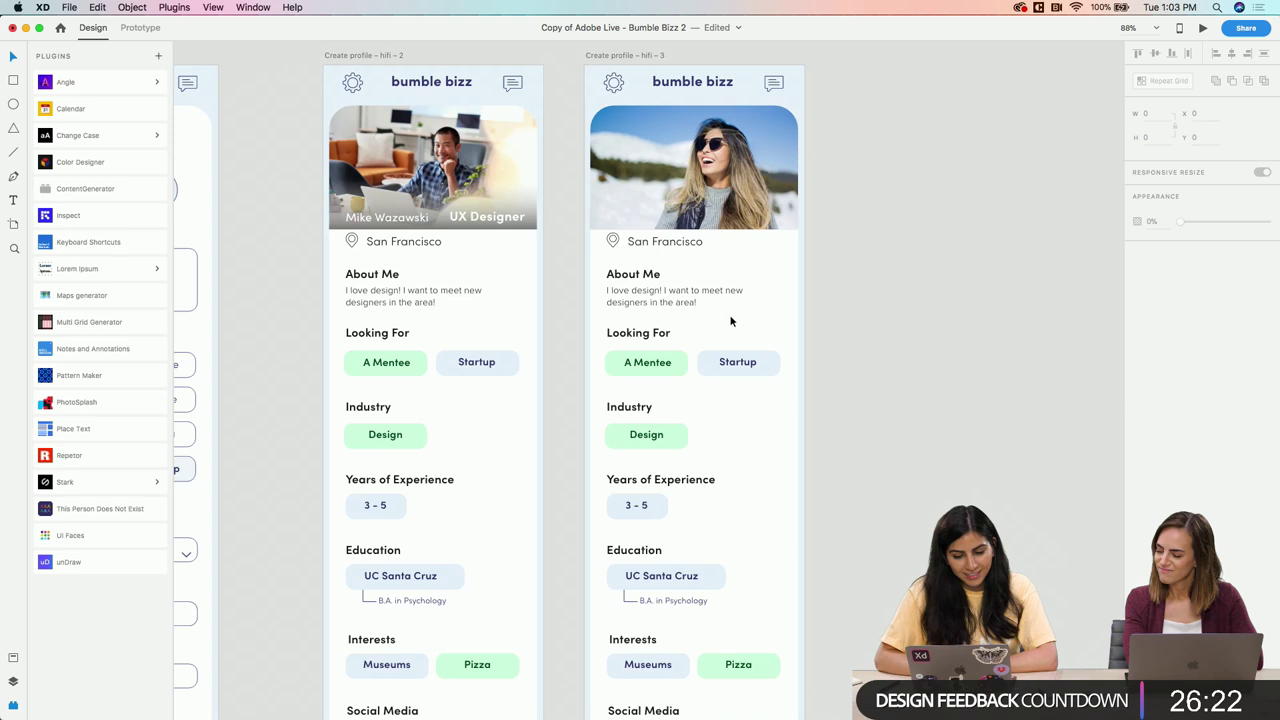
# Send the woman's photo on the third profile behind the name label band
pyautogui.scroll(2, 686, 200)
pyautogui.hscroll(-2, 686, 200)
pyautogui.click(682, 193)
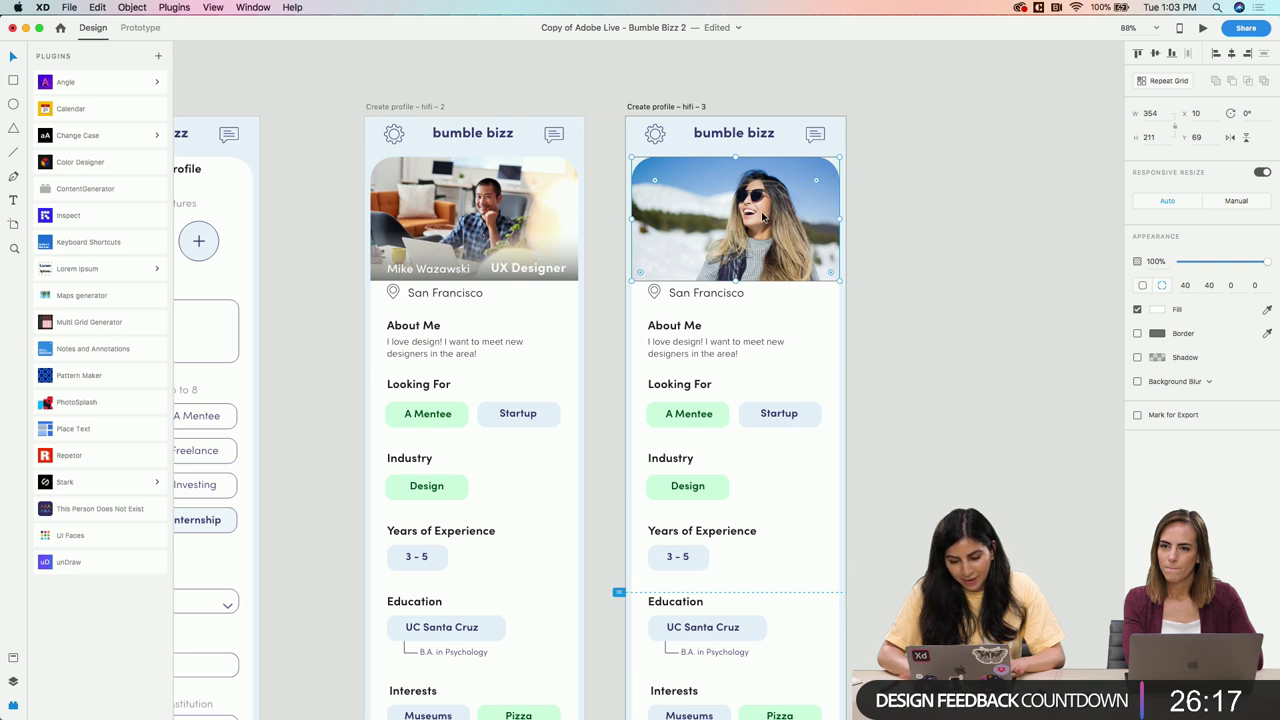
pyautogui.press('super+g')
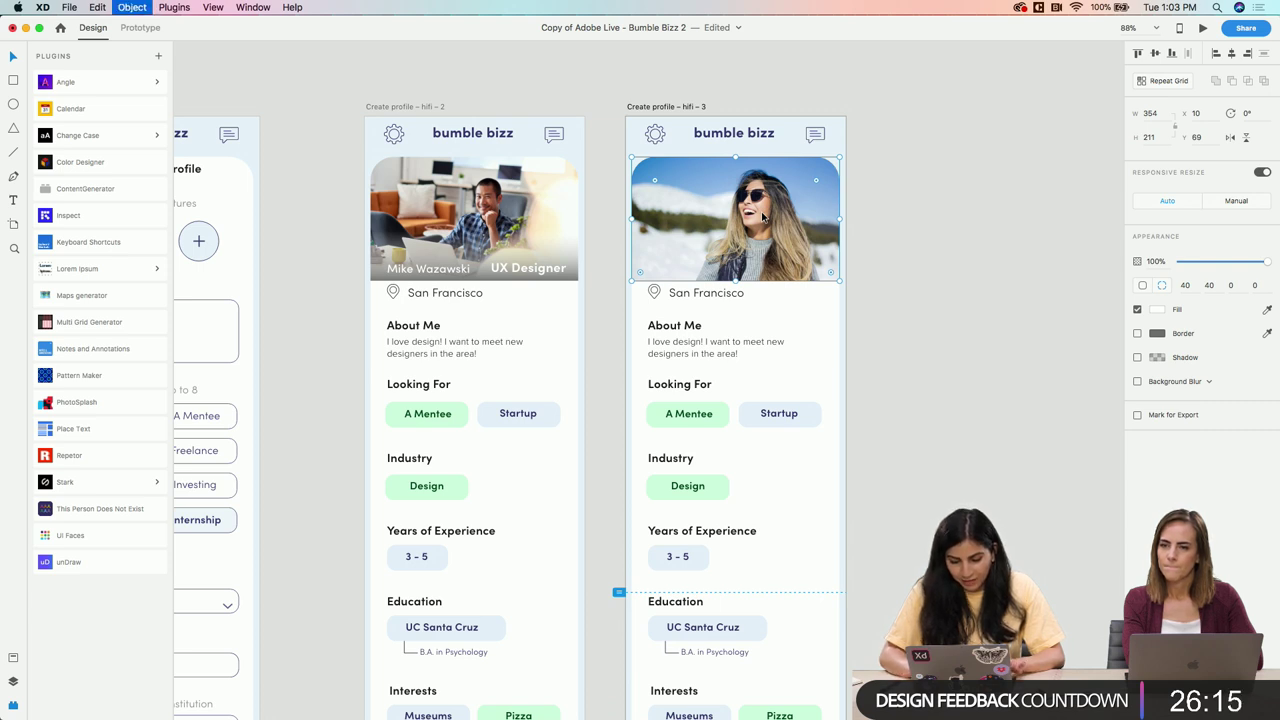
pyautogui.press('super+]')
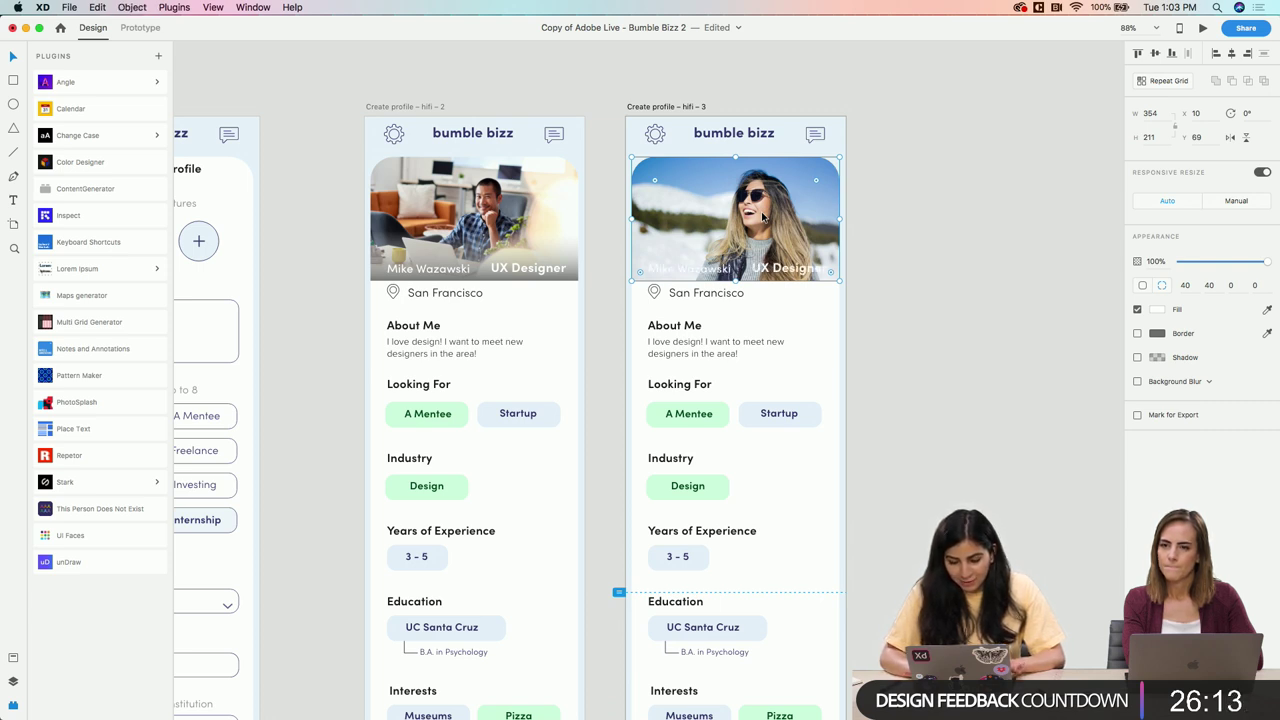
pyautogui.press('super+]')
pyautogui.click(905, 289)
# Darken the label band's gradient colour to #656565
pyautogui.scroll(5, 893, 294)
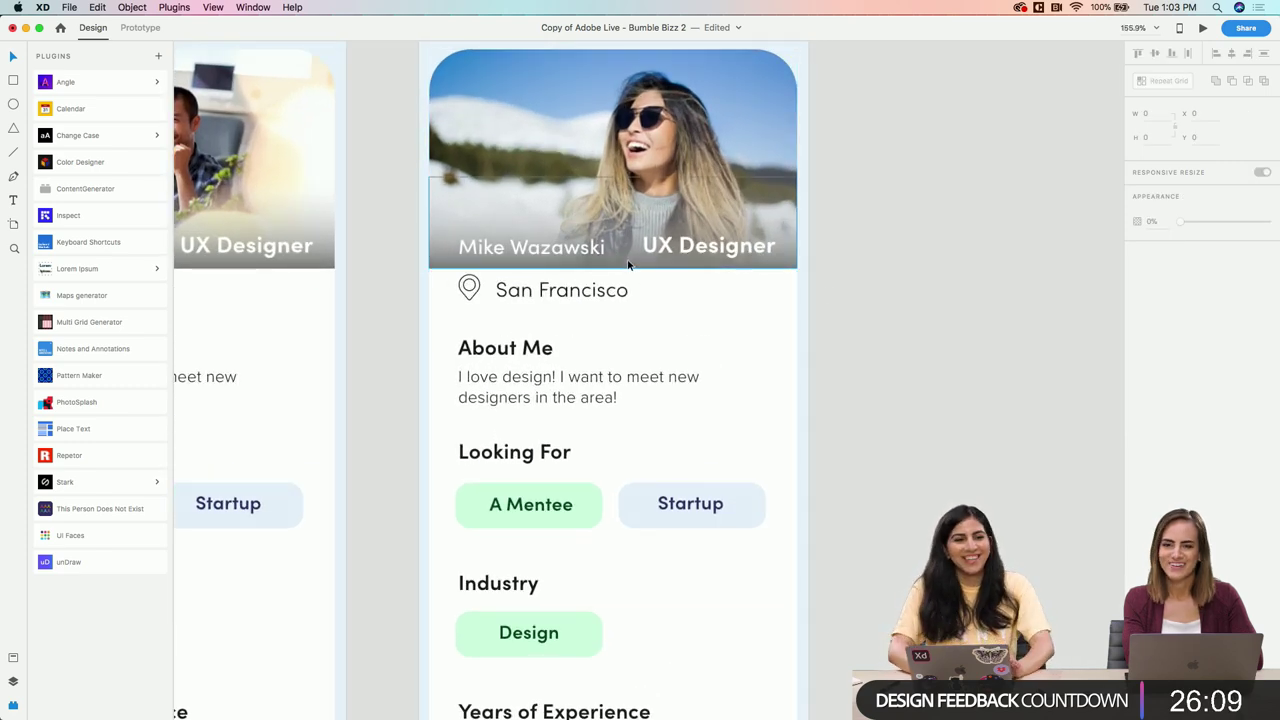
pyautogui.click(628, 264)
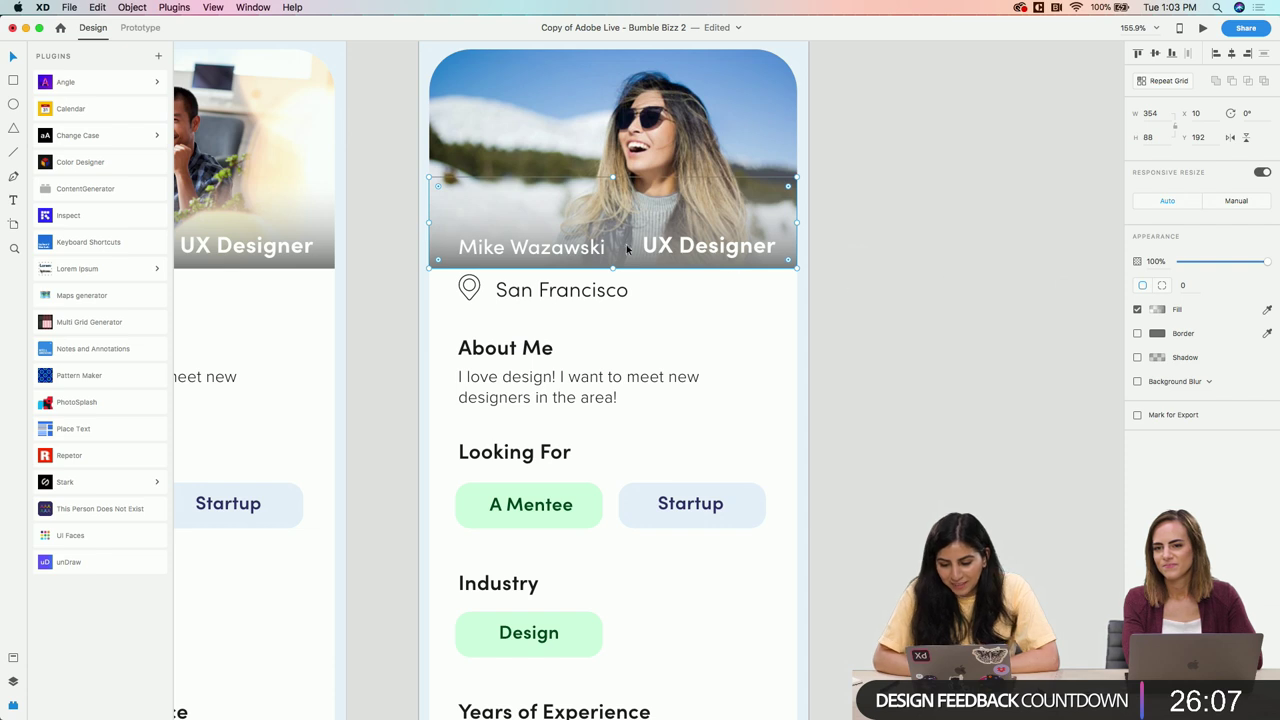
pyautogui.click(629, 257)
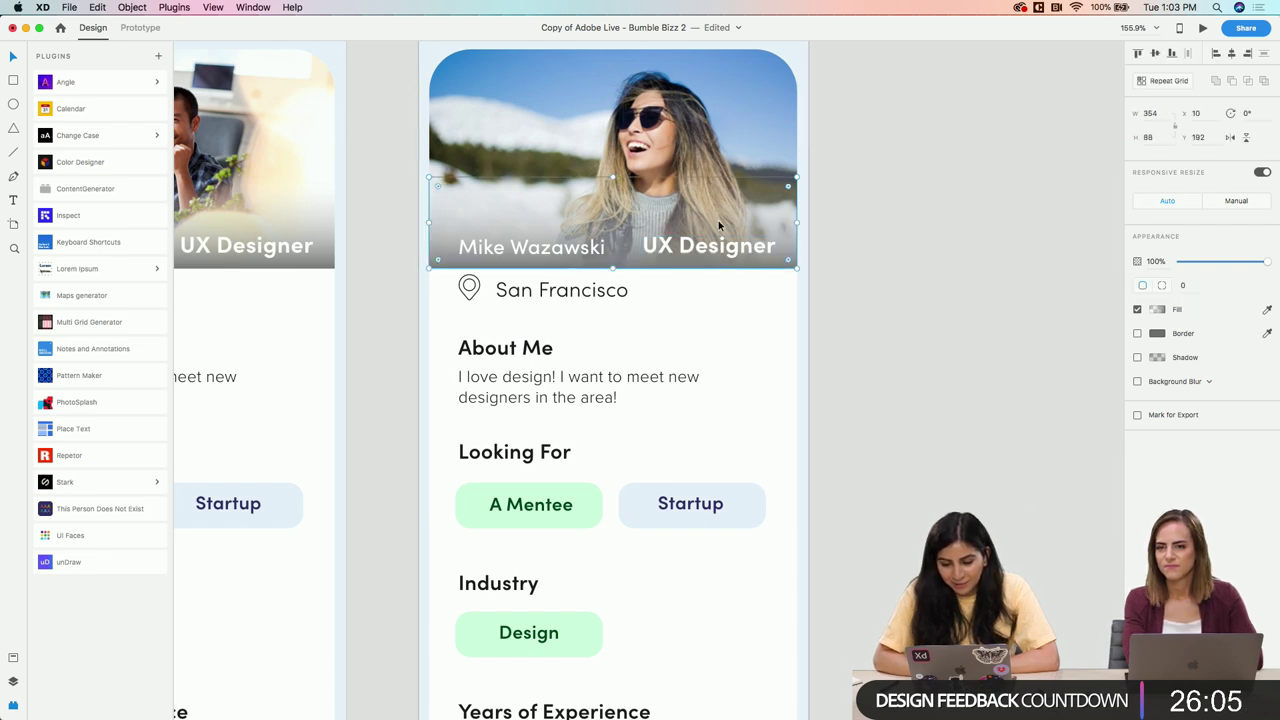
pyautogui.click(621, 256)
pyautogui.click(1158, 312)
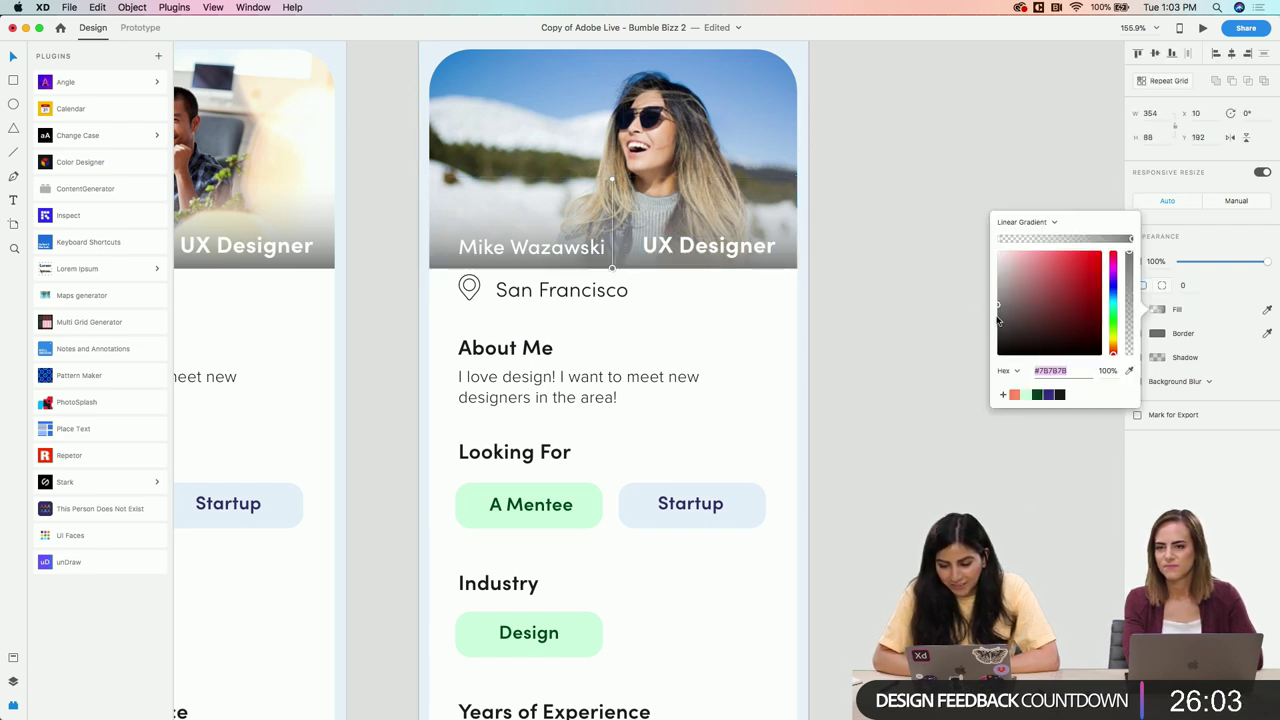
pyautogui.moveTo(998, 318); pyautogui.dragTo(995, 316)
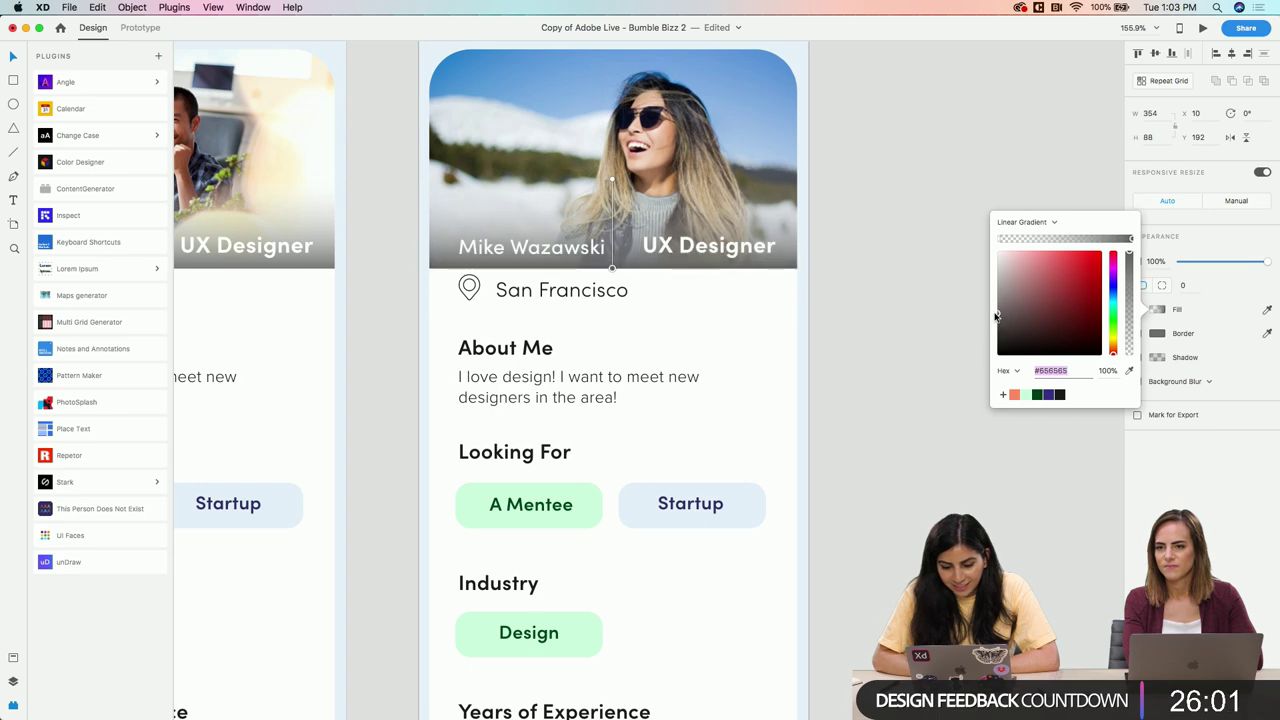
pyautogui.click(906, 309)
pyautogui.scroll(-5, 906, 309)
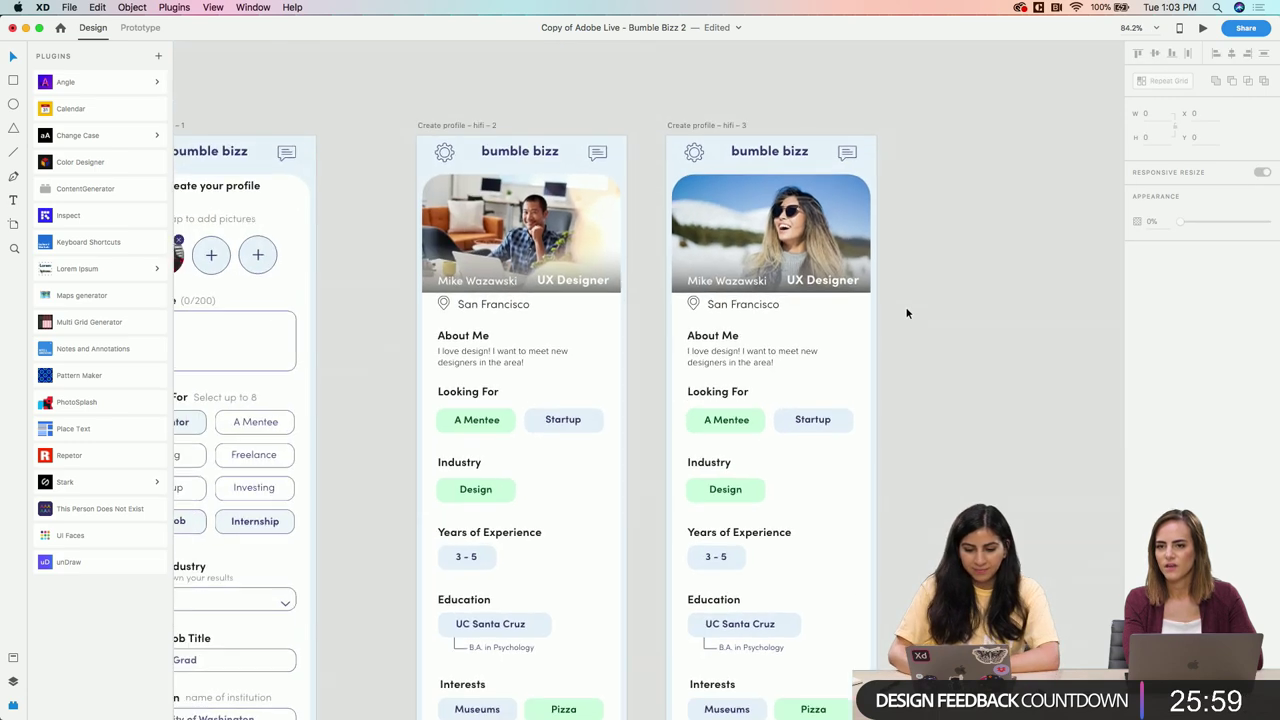
# Copy the dark gradient strip onto the second profile's photo, behind its label text
pyautogui.click(680, 283)
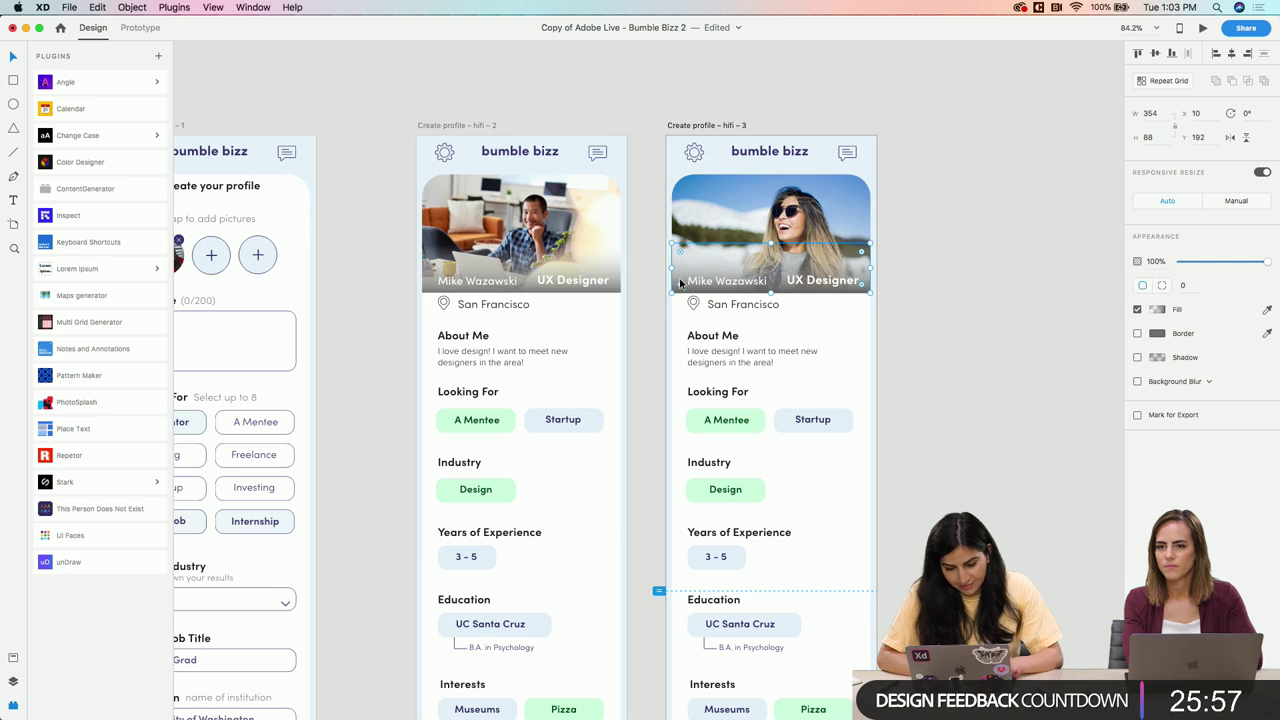
pyautogui.hotkey('ctrl', 'c')
pyautogui.hotkey('ctrl', 'v')
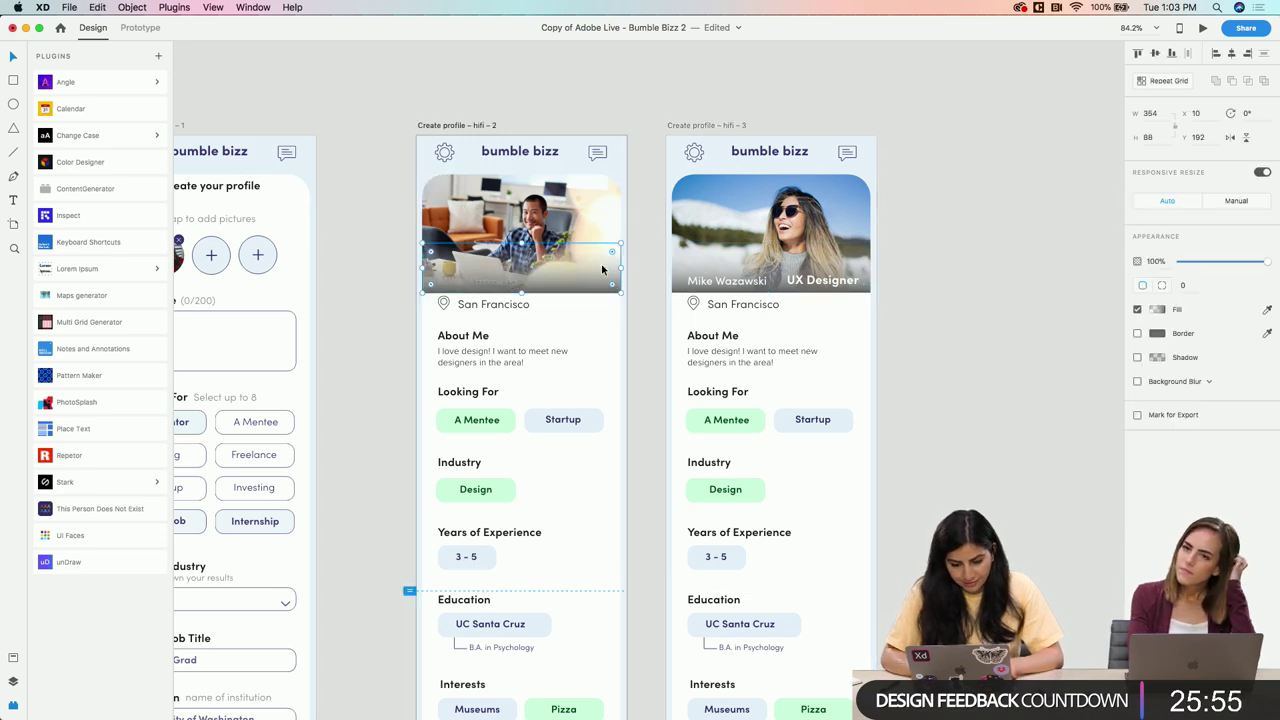
pyautogui.hotkey('ctrl', '[')
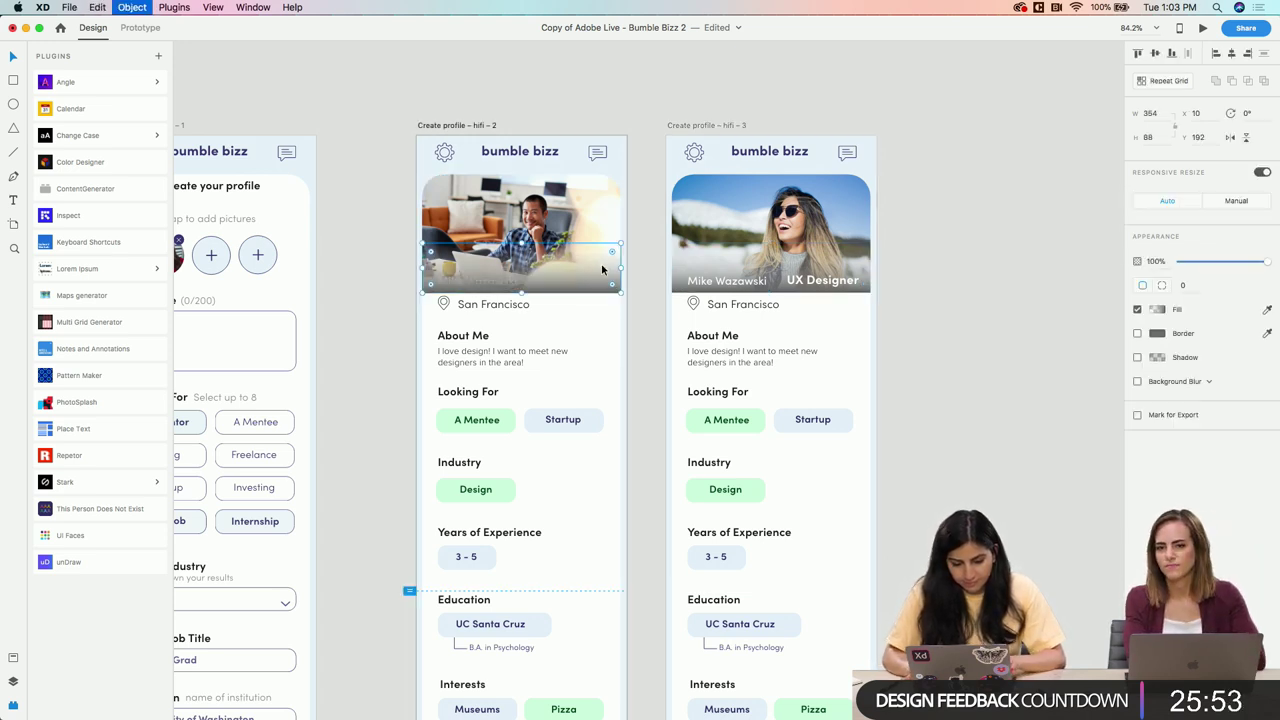
pyautogui.hotkey('ctrl', '[')
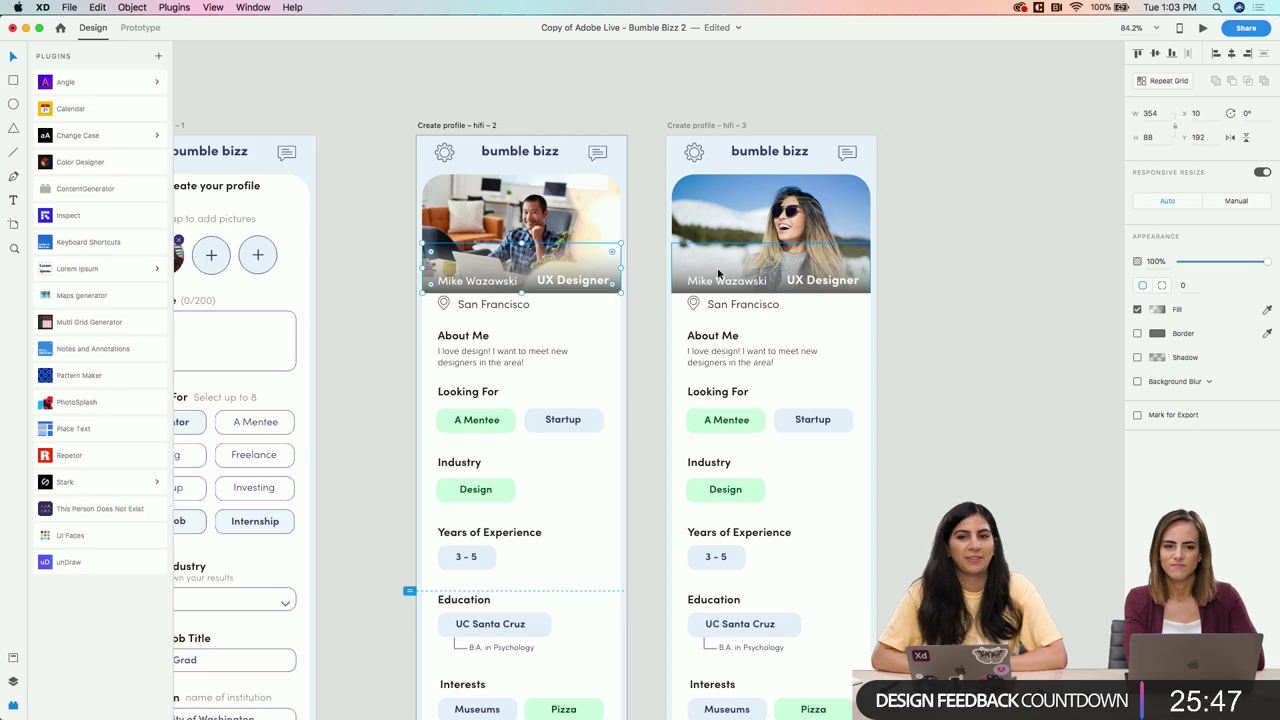
pyautogui.press('Escape')
# Nudge the profile name slightly up and left, then select the UX Designer title
pyautogui.scroll(5, 774, 275)
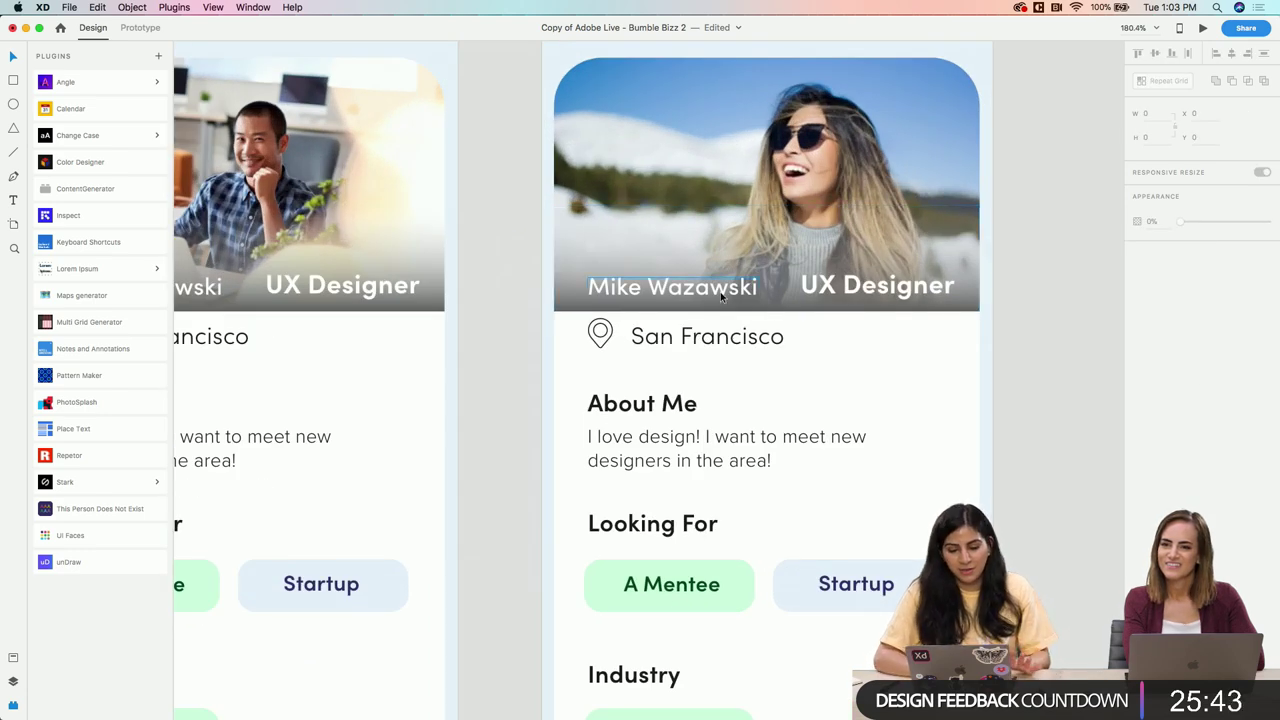
pyautogui.moveTo(721, 296); pyautogui.dragTo(727, 292)
pyautogui.click(878, 286)
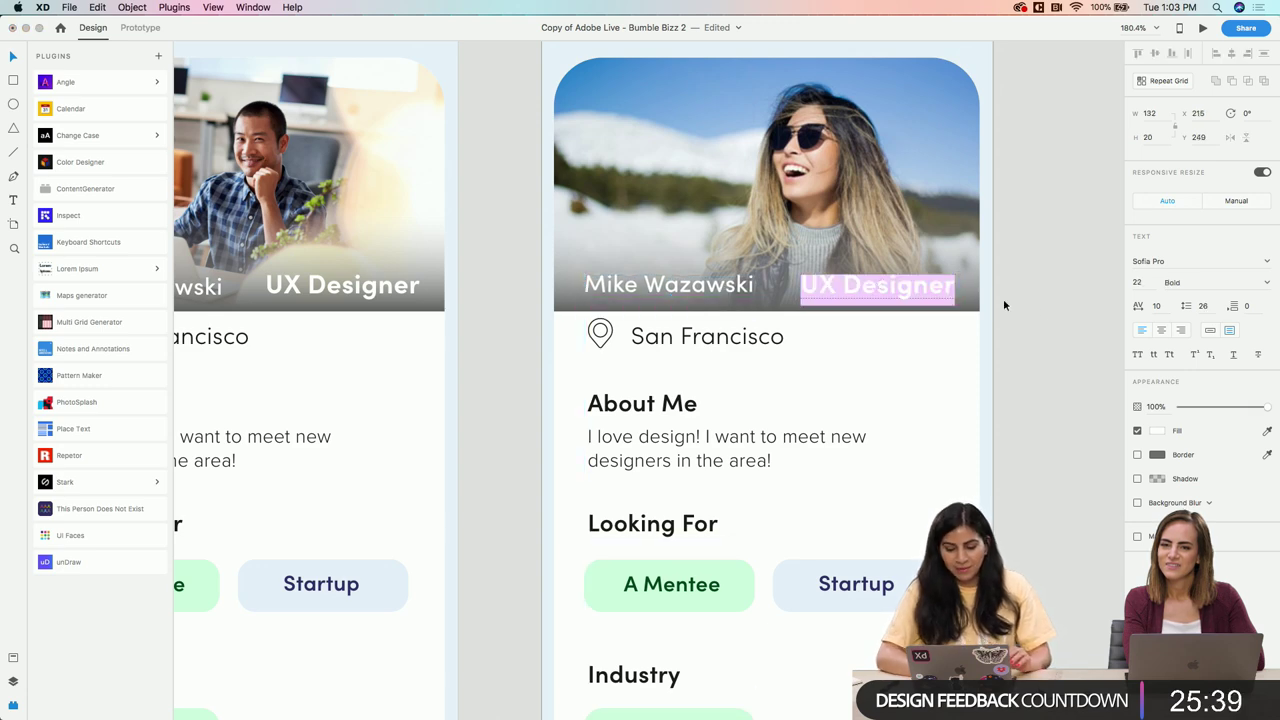
pyautogui.scroll(-5, 1005, 305)
pyautogui.scroll(3, 867, 339)
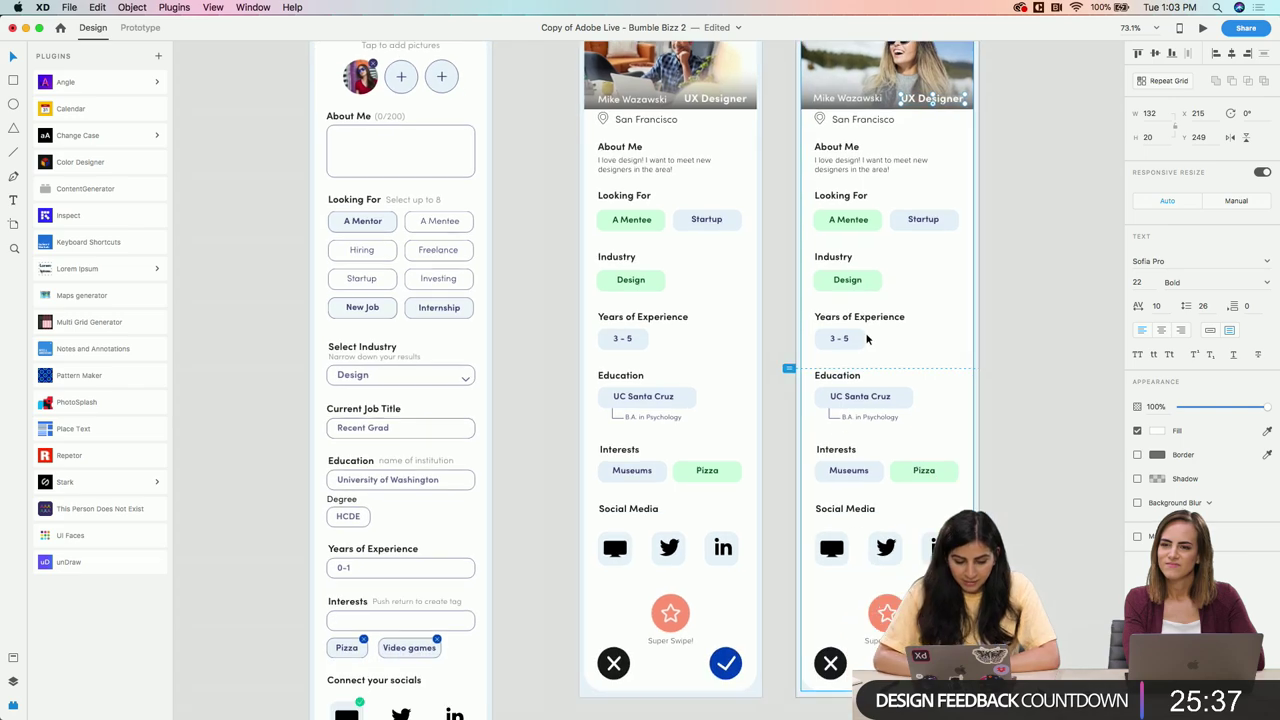
pyautogui.scroll(-3, 867, 339)
pyautogui.scroll(5, 766, 363)
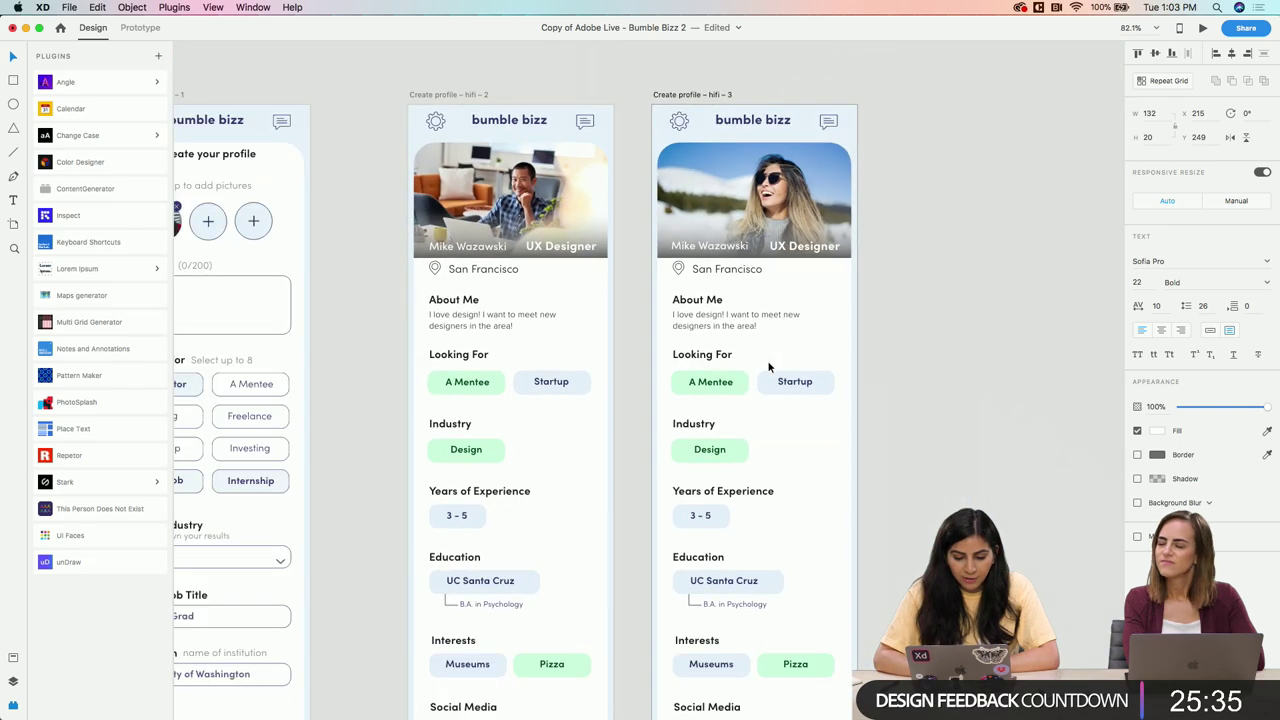
pyautogui.hscroll(-3, 769, 368)
pyautogui.scroll(-2, 769, 368)
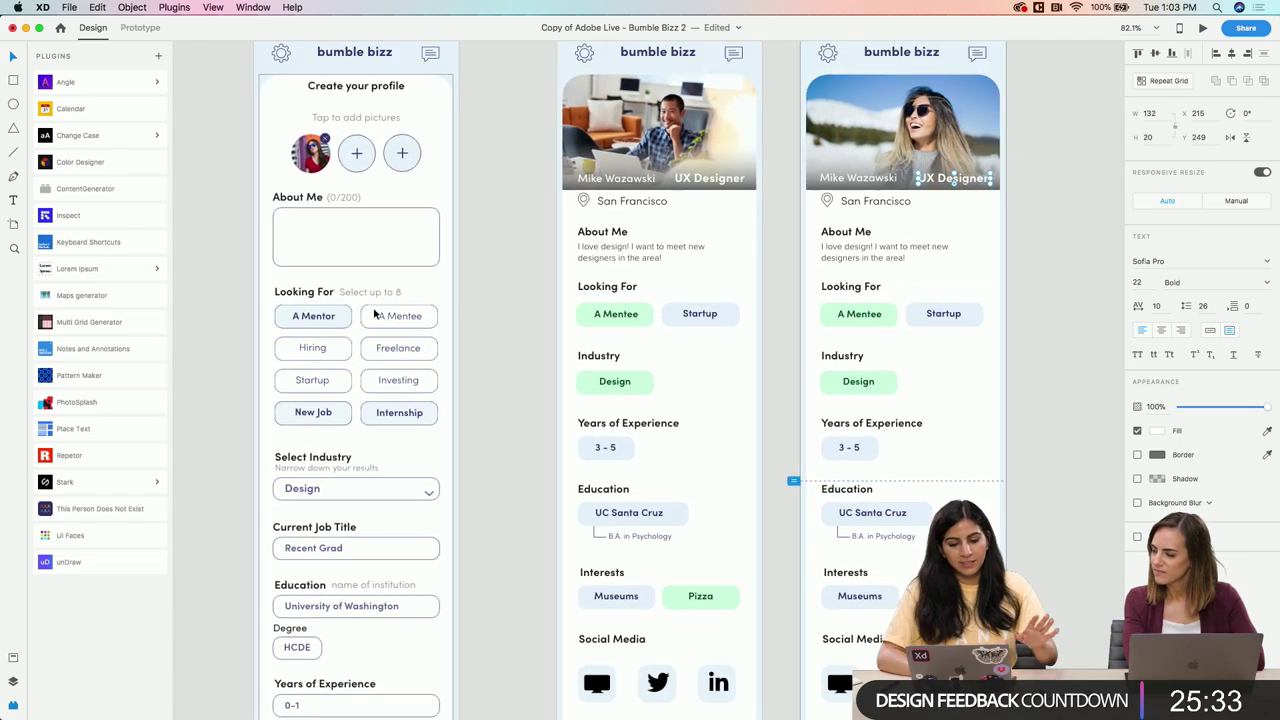
pyautogui.scroll(-5, 343, 586)
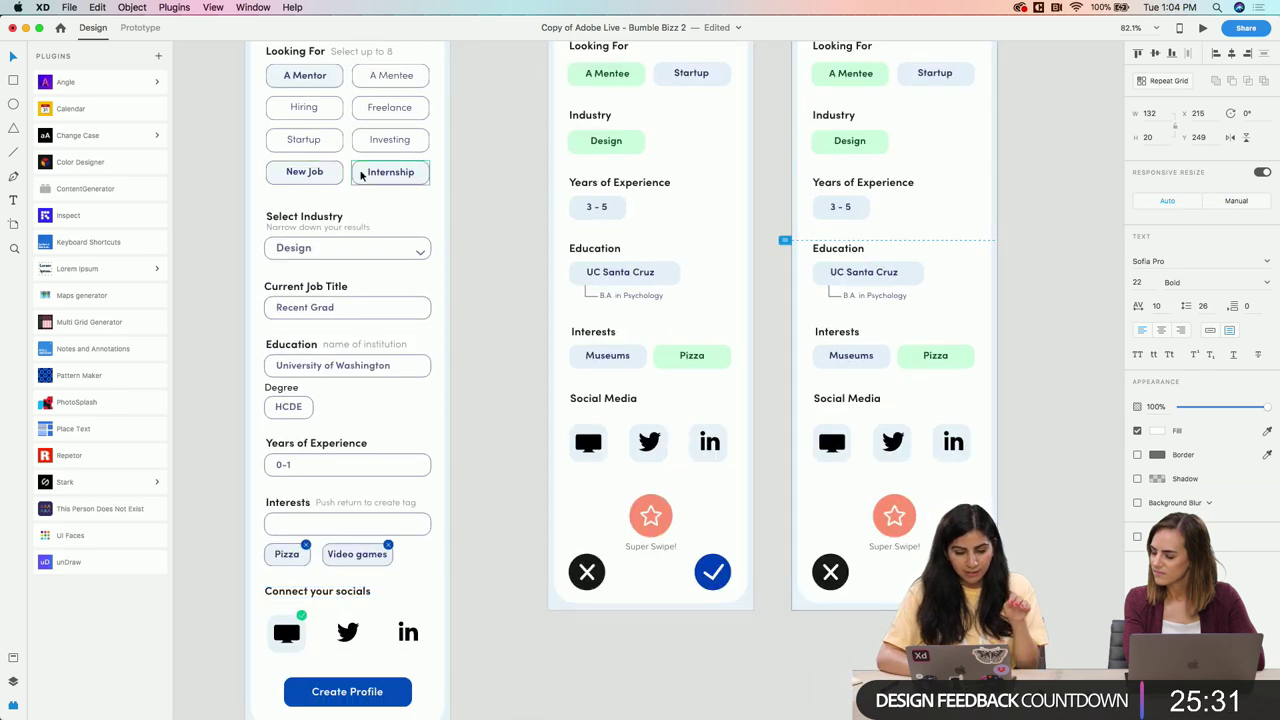
pyautogui.scroll(-3, 362, 175)
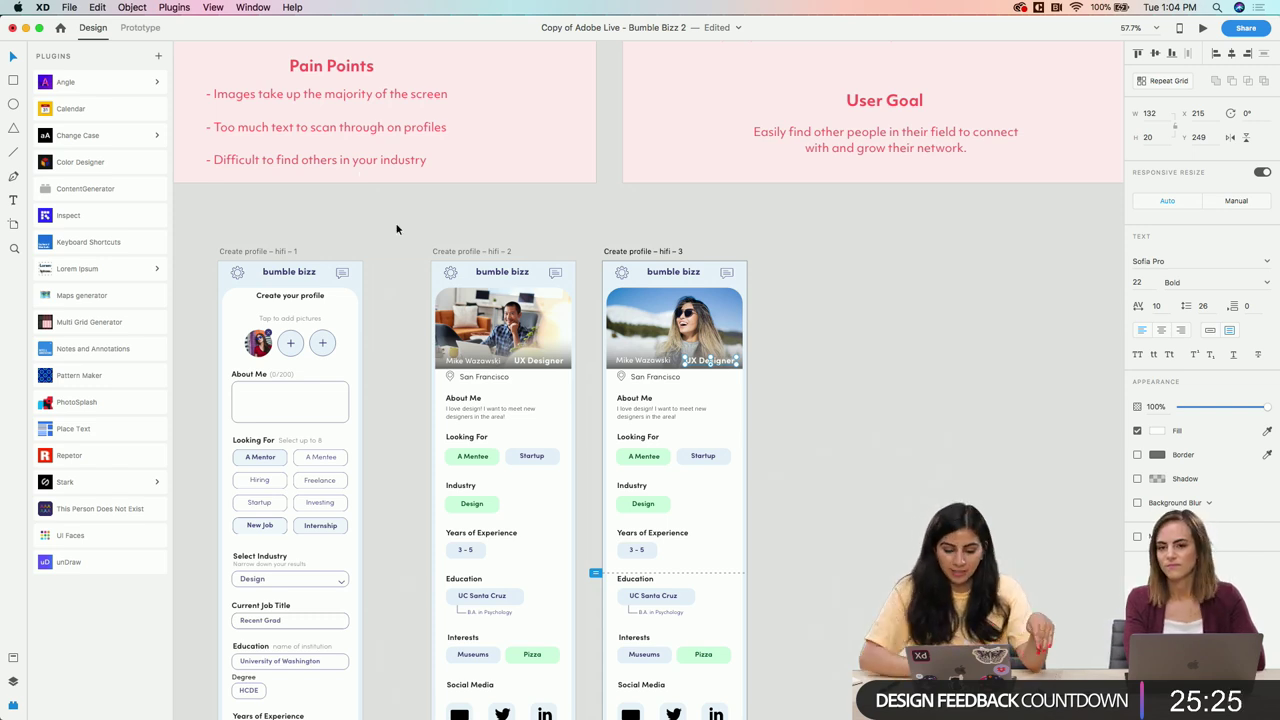
pyautogui.scroll(-3, 396, 229)
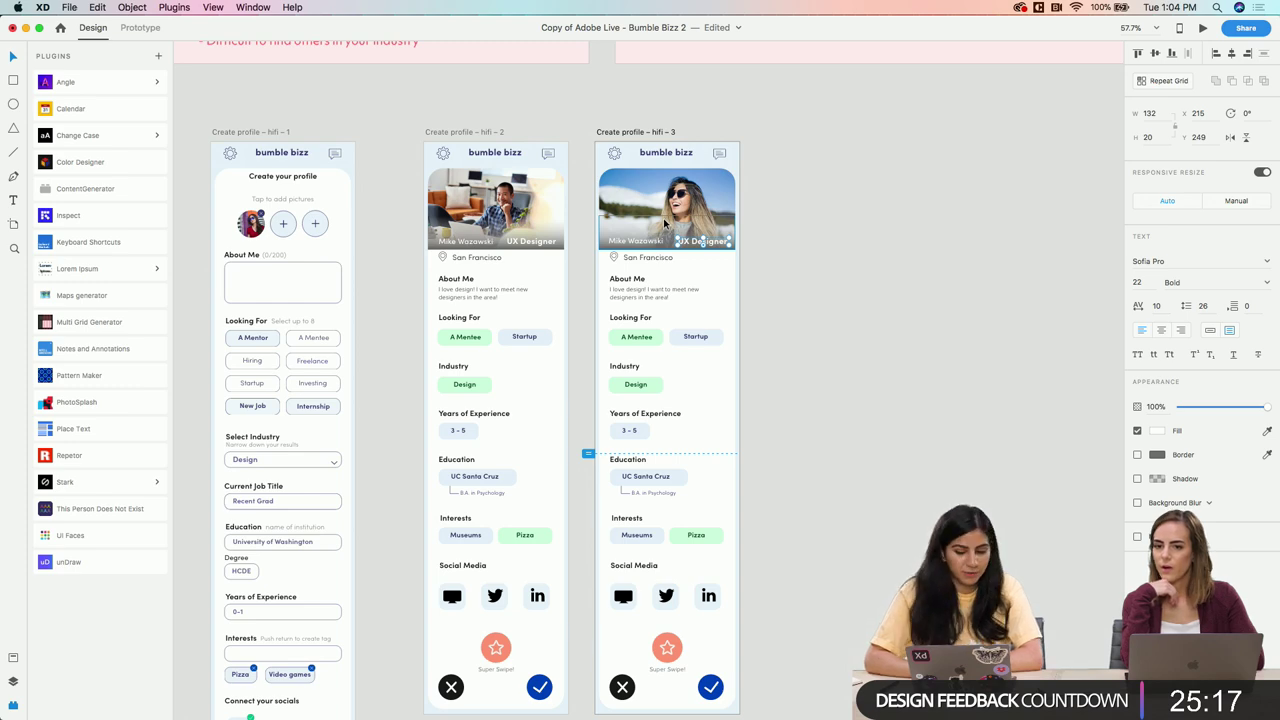
pyautogui.scroll(5, 663, 217)
pyautogui.hscroll(-5, 663, 214)
pyautogui.scroll(-3, 524, 396)
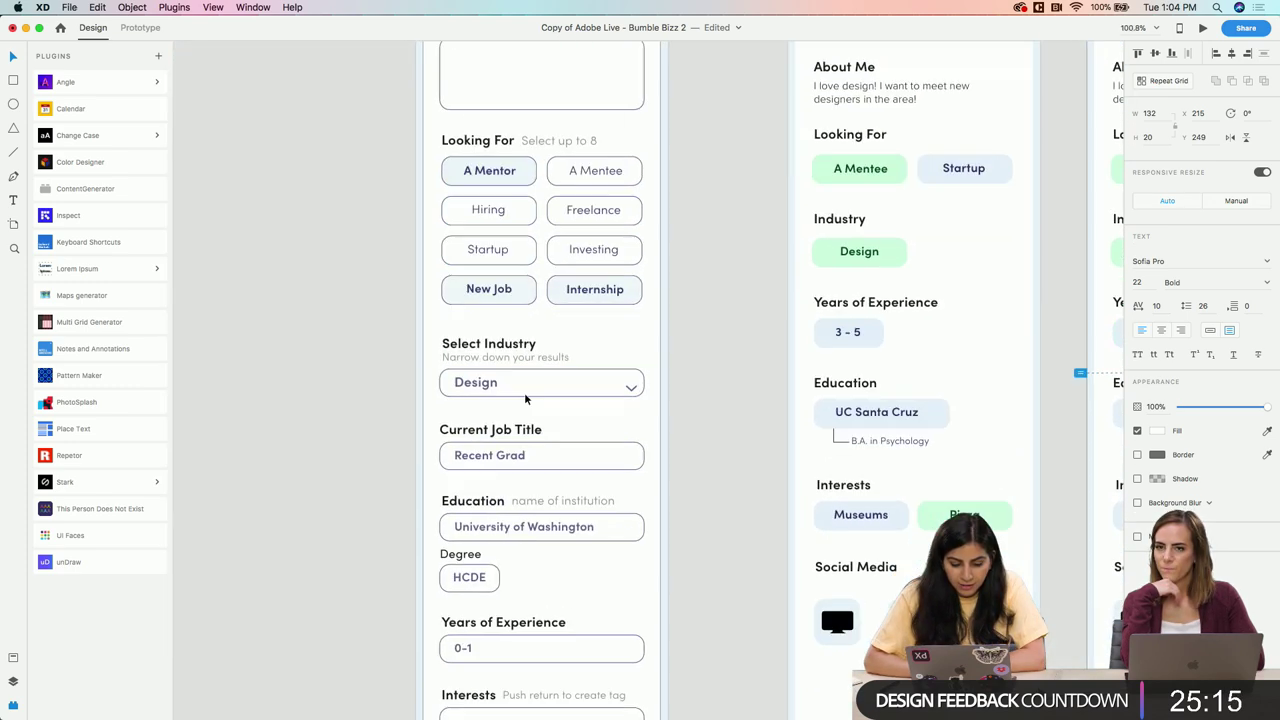
pyautogui.scroll(-5, 524, 392)
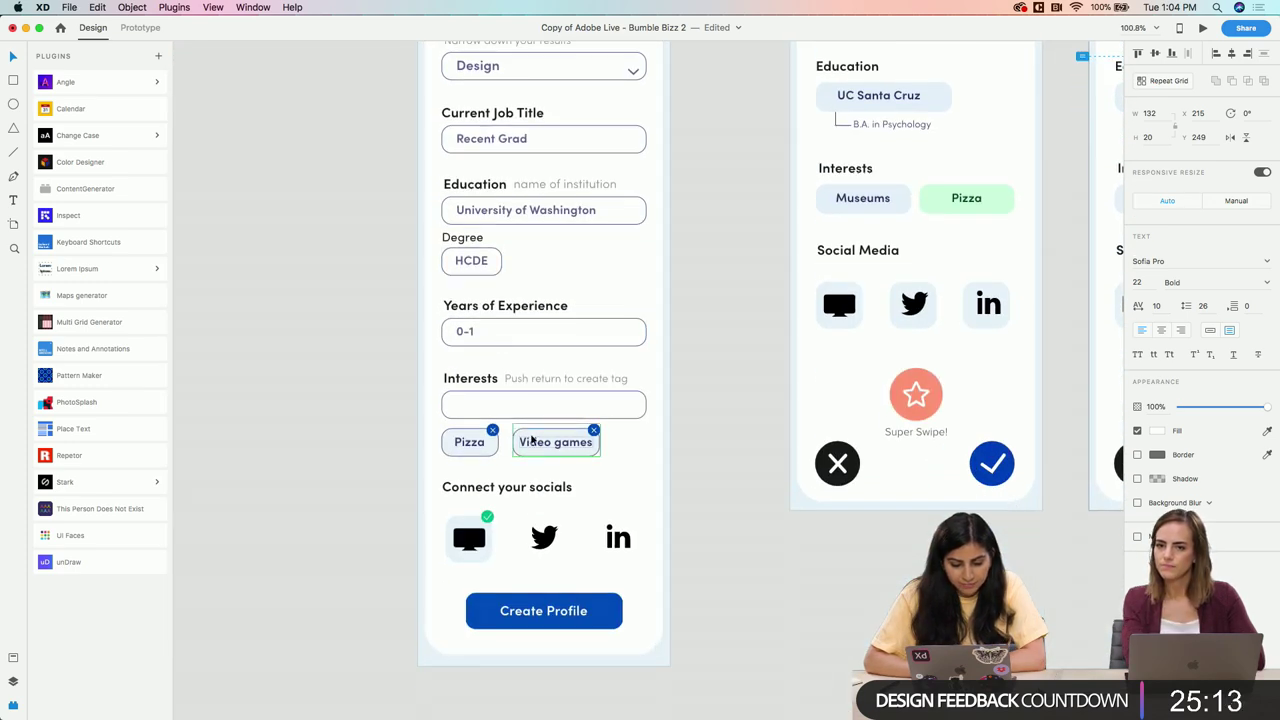
pyautogui.scroll(7, 526, 377)
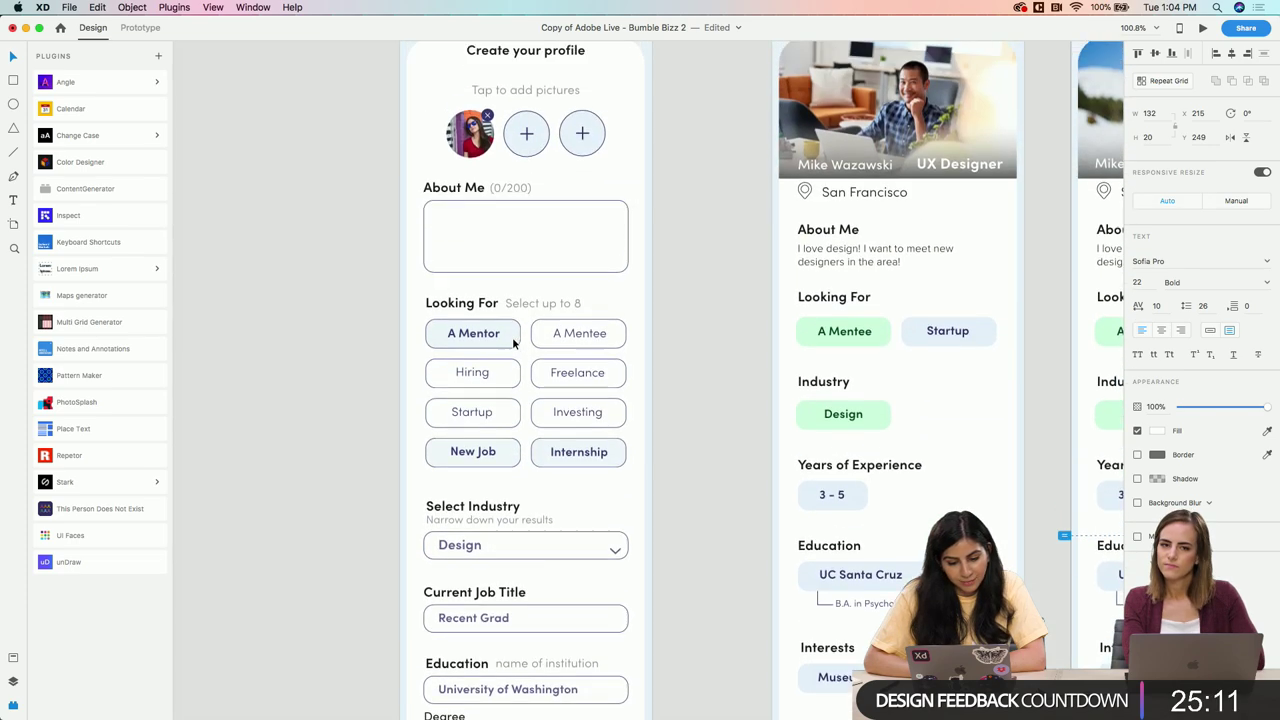
pyautogui.scroll(-2, 649, 522)
pyautogui.hscroll(8, 686, 535)
pyautogui.scroll(3, 686, 535)
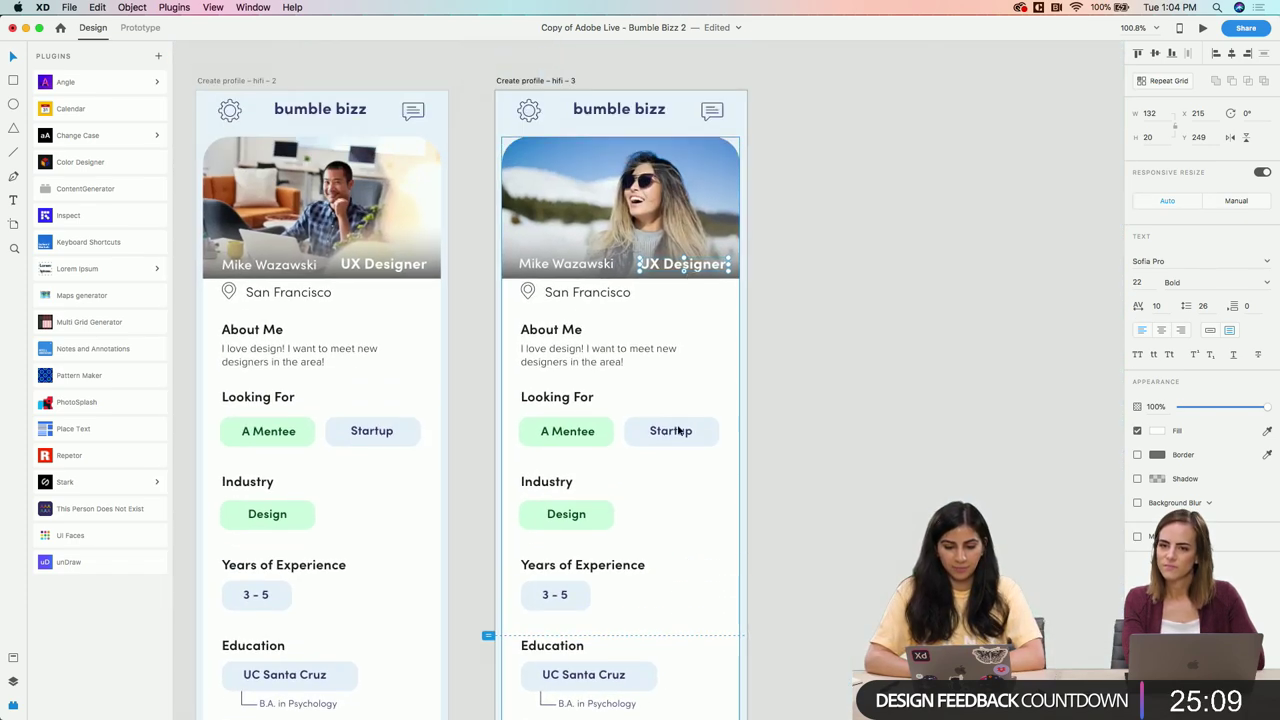
pyautogui.scroll(-3, 690, 268)
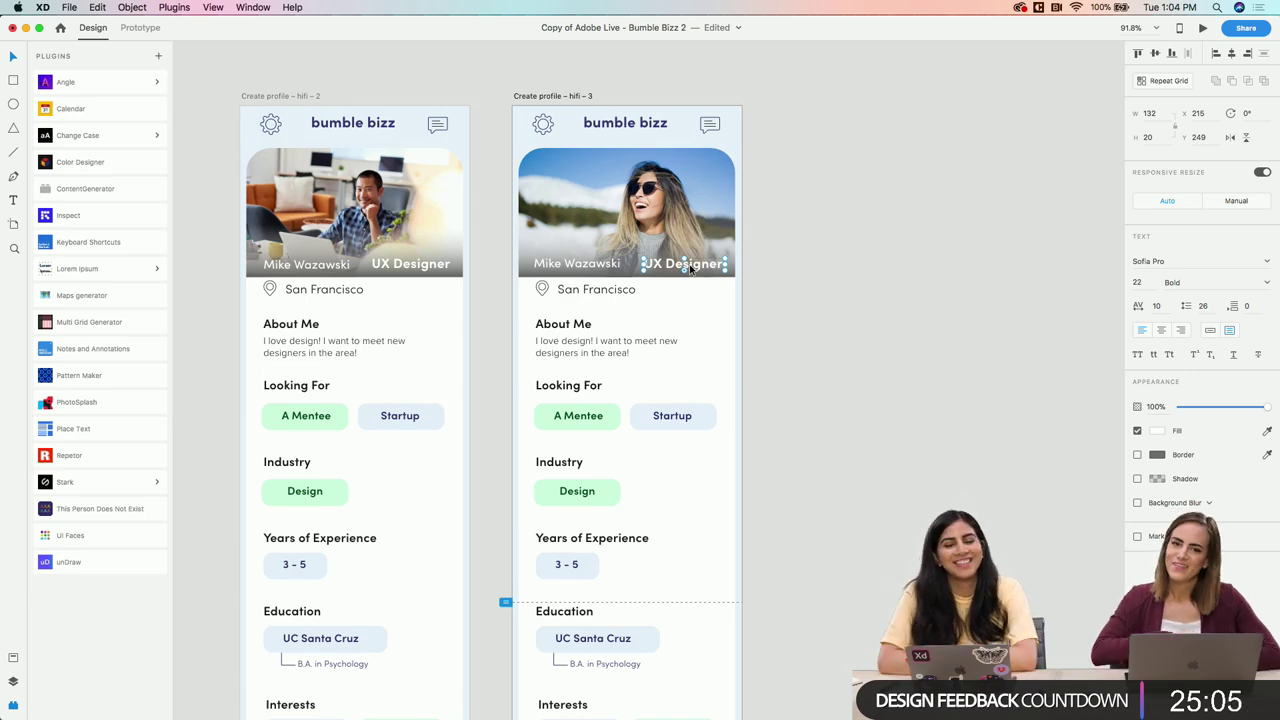
pyautogui.scroll(5, 634, 265)
# Retype the third profile's name as a new hyphenated full name
pyautogui.click(617, 268)
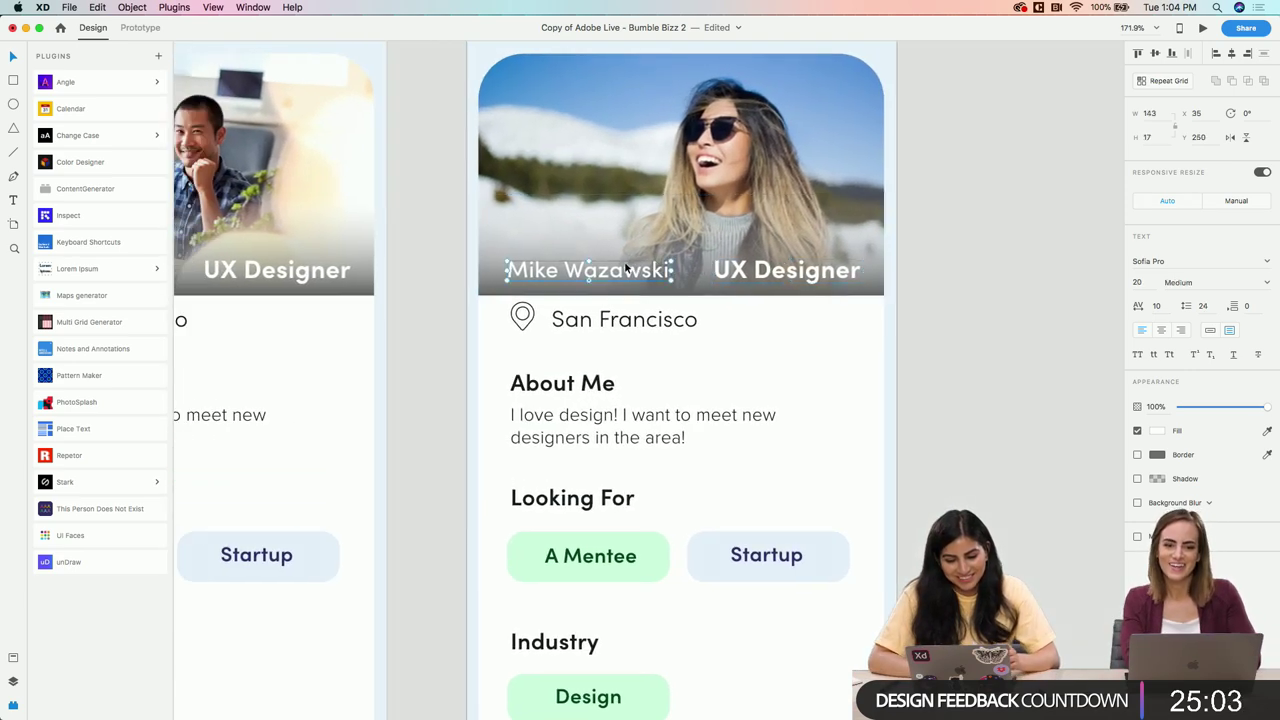
pyautogui.doubleClick(617, 268)
pyautogui.write('Macie')
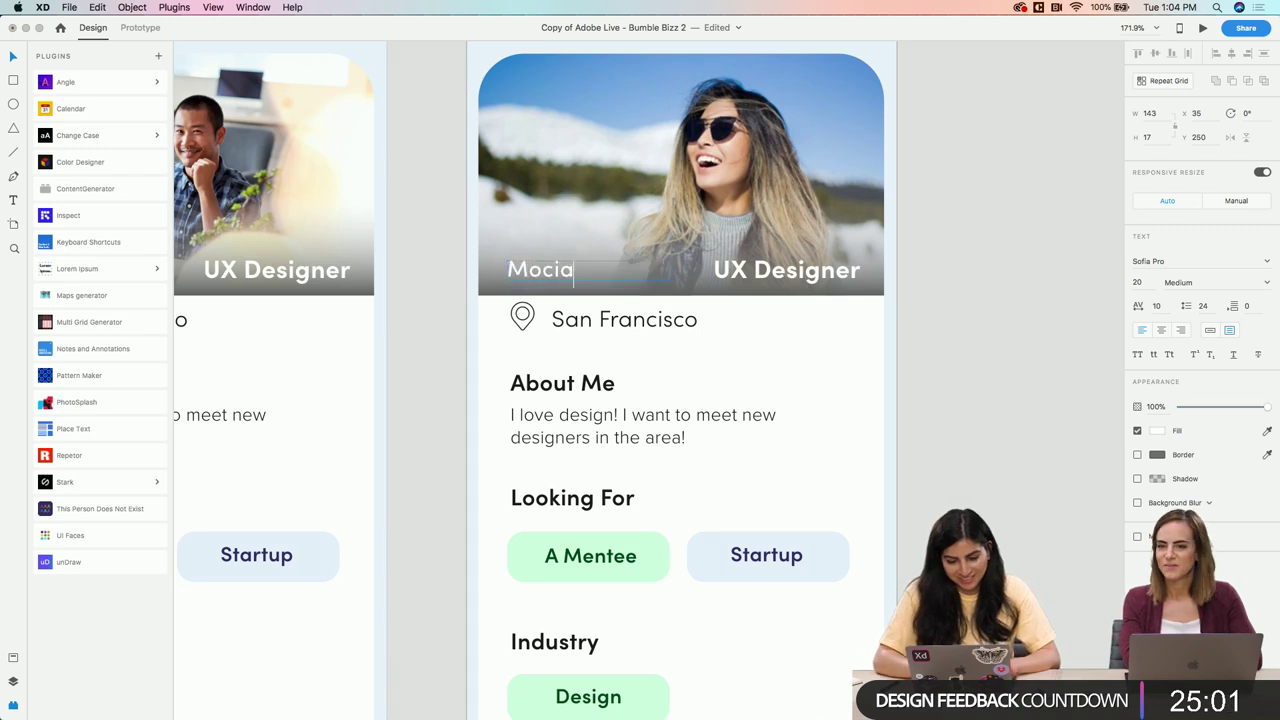
pyautogui.press('BackSpace')
pyautogui.press('BackSpace')
pyautogui.press('BackSpace')
pyautogui.press('BackSpace')
pyautogui.write('onica')
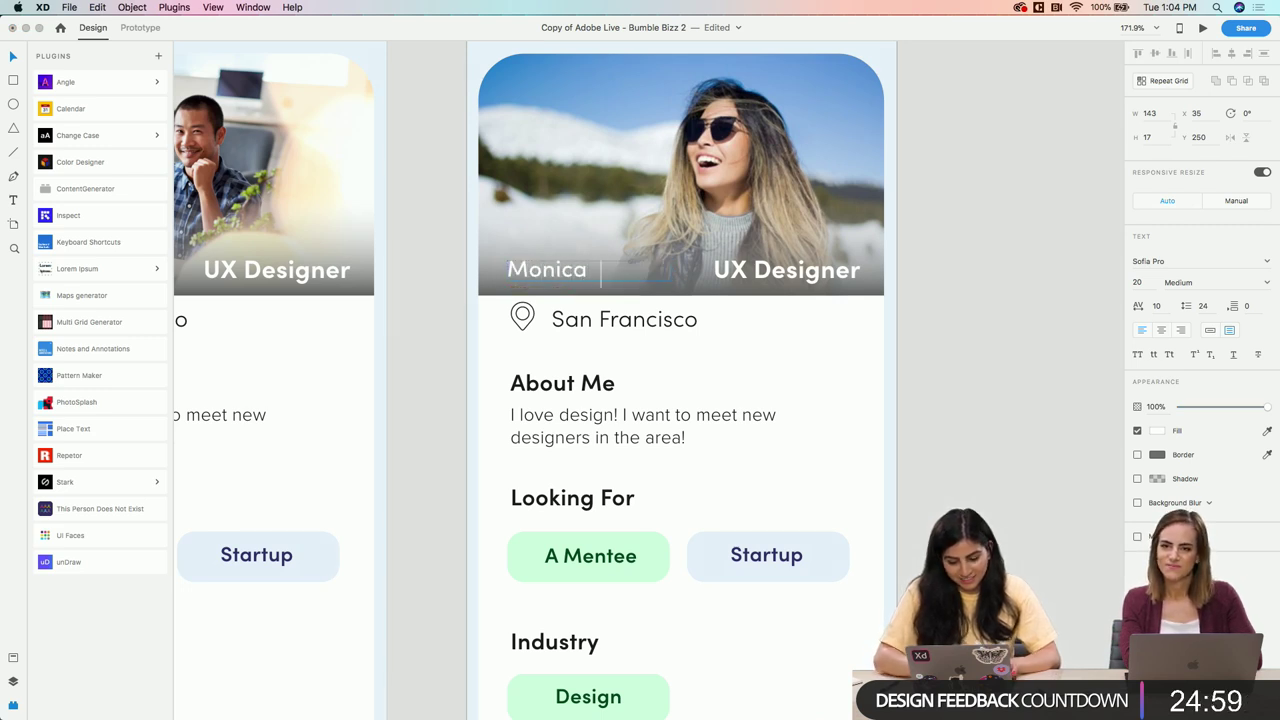
pyautogui.write(' Geller')
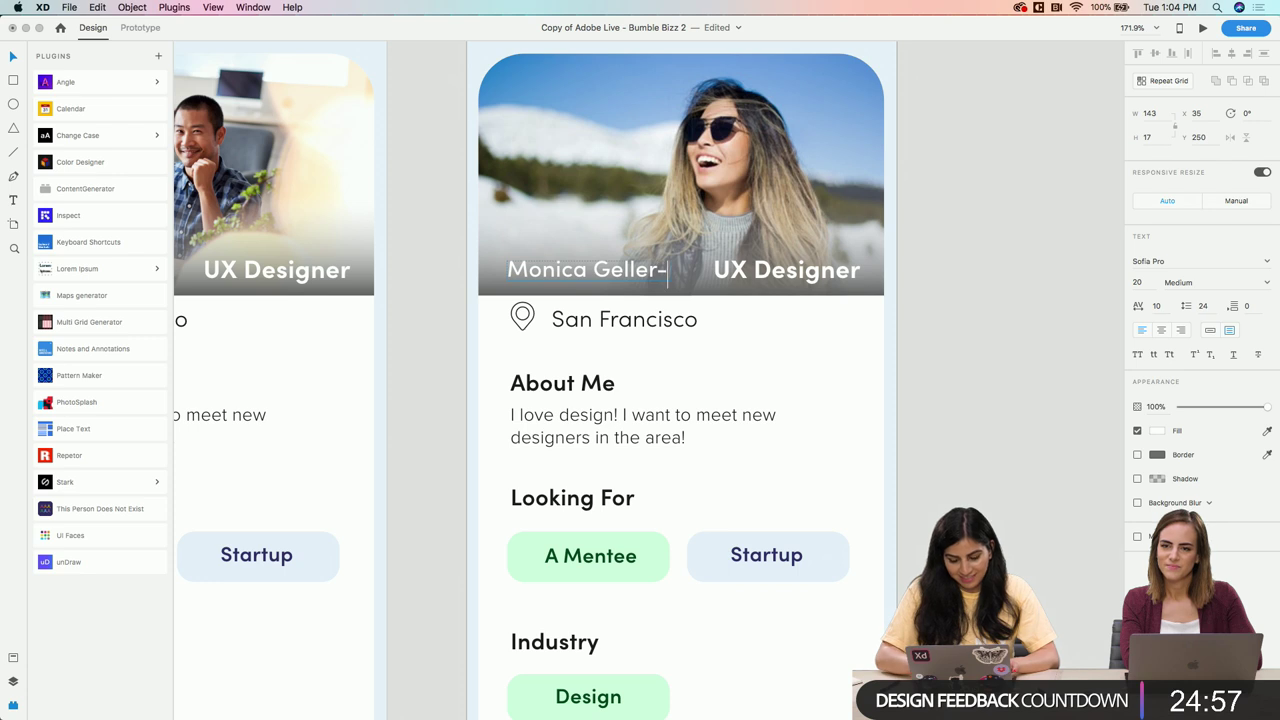
pyautogui.write('-Bing')
pyautogui.press('Escape')
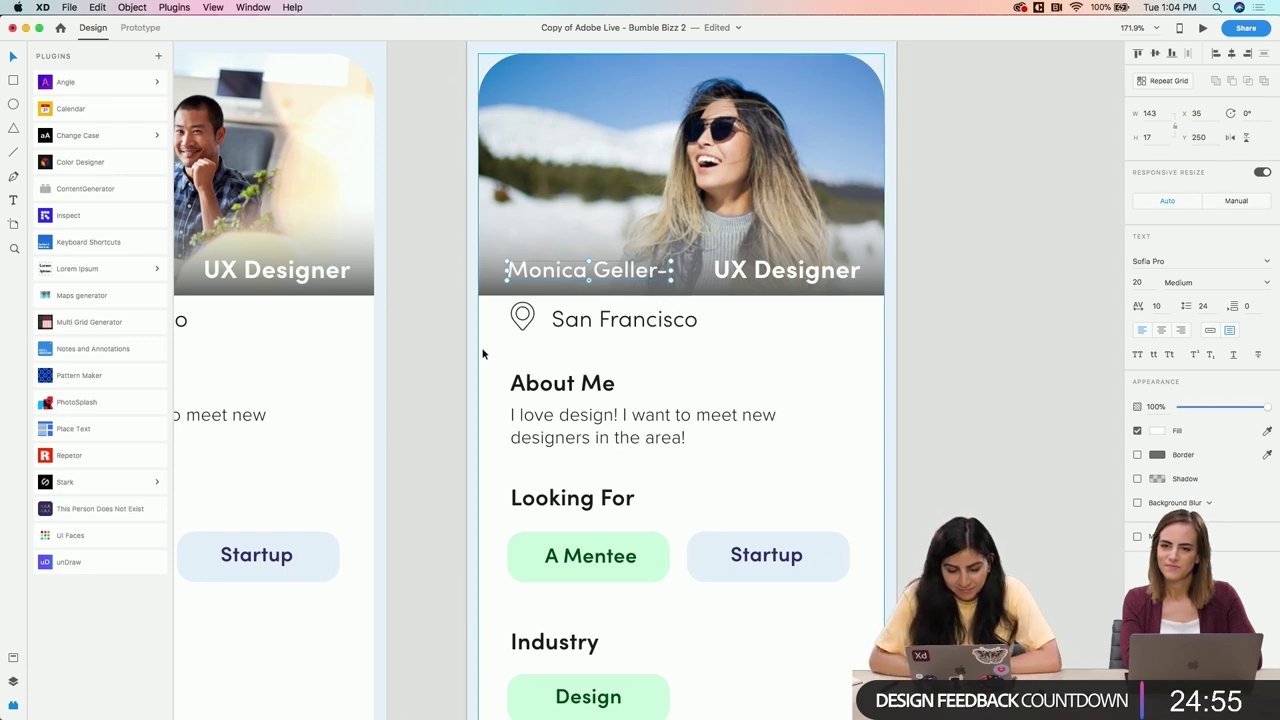
# Widen the name text box so the full name fits and set it to 18 pt
pyautogui.moveTo(507, 270); pyautogui.dragTo(488, 270)
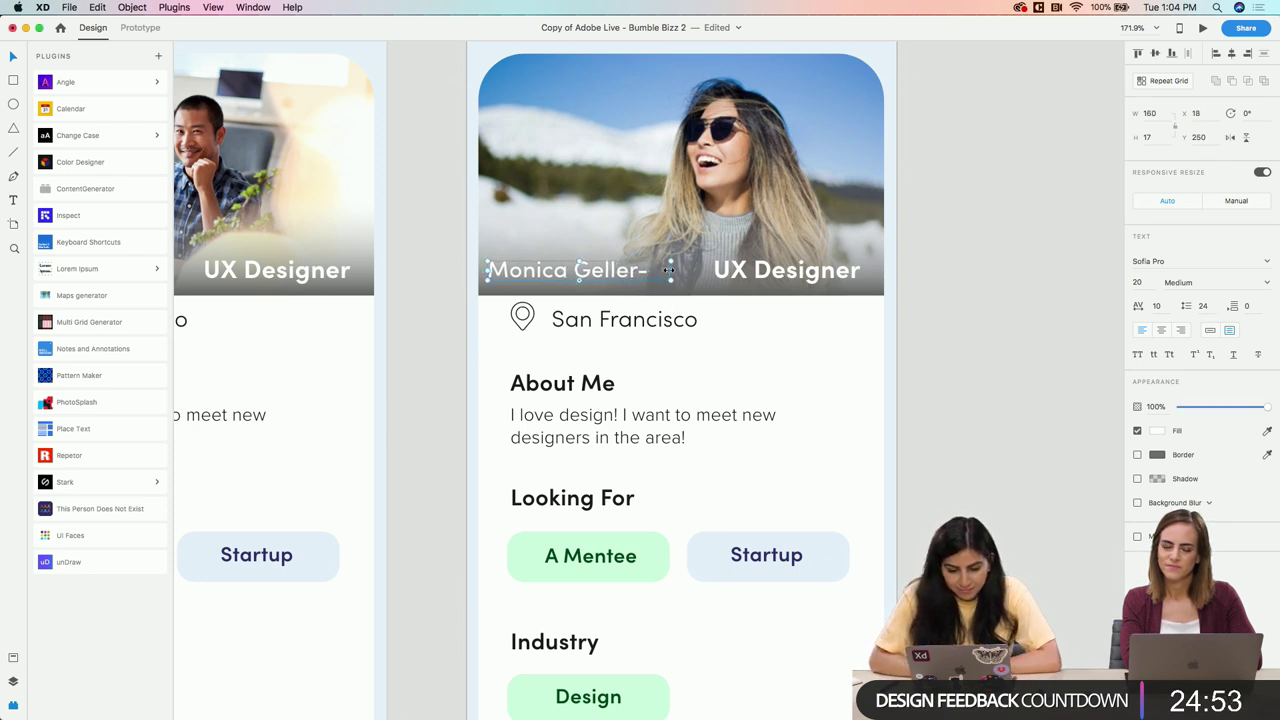
pyautogui.moveTo(669, 270); pyautogui.dragTo(701, 270)
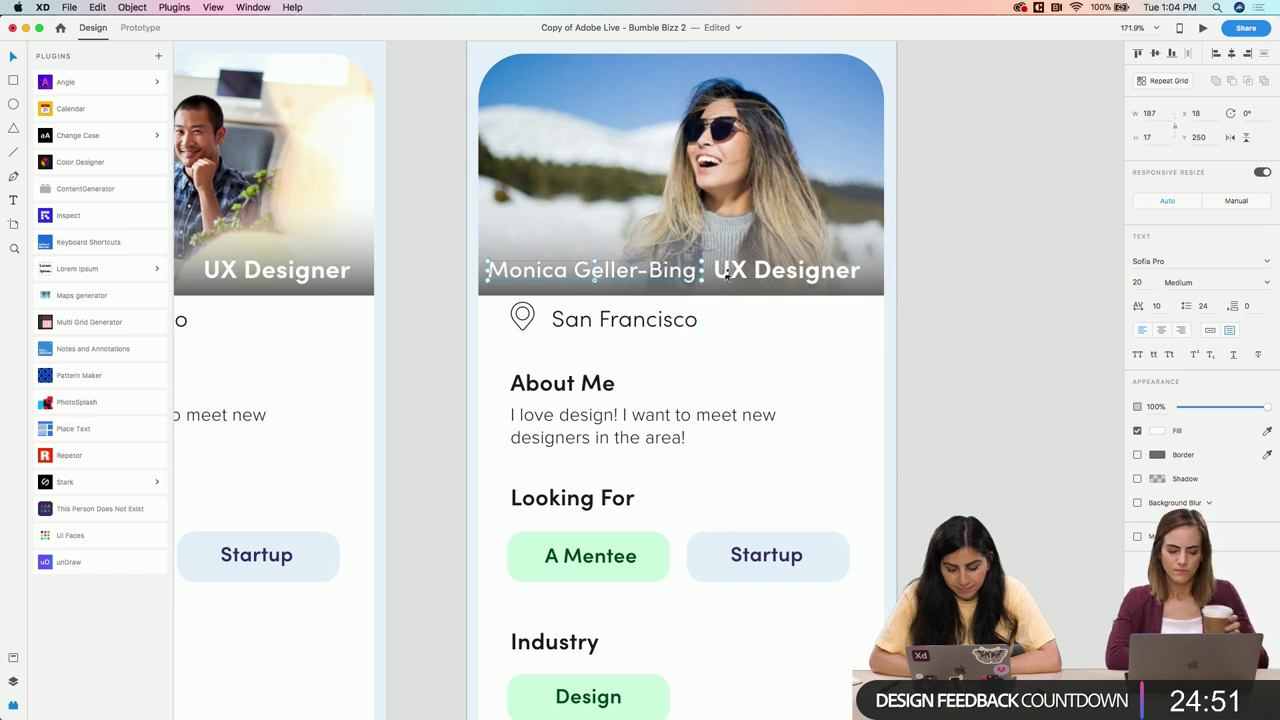
pyautogui.write('18')
pyautogui.press('Return')
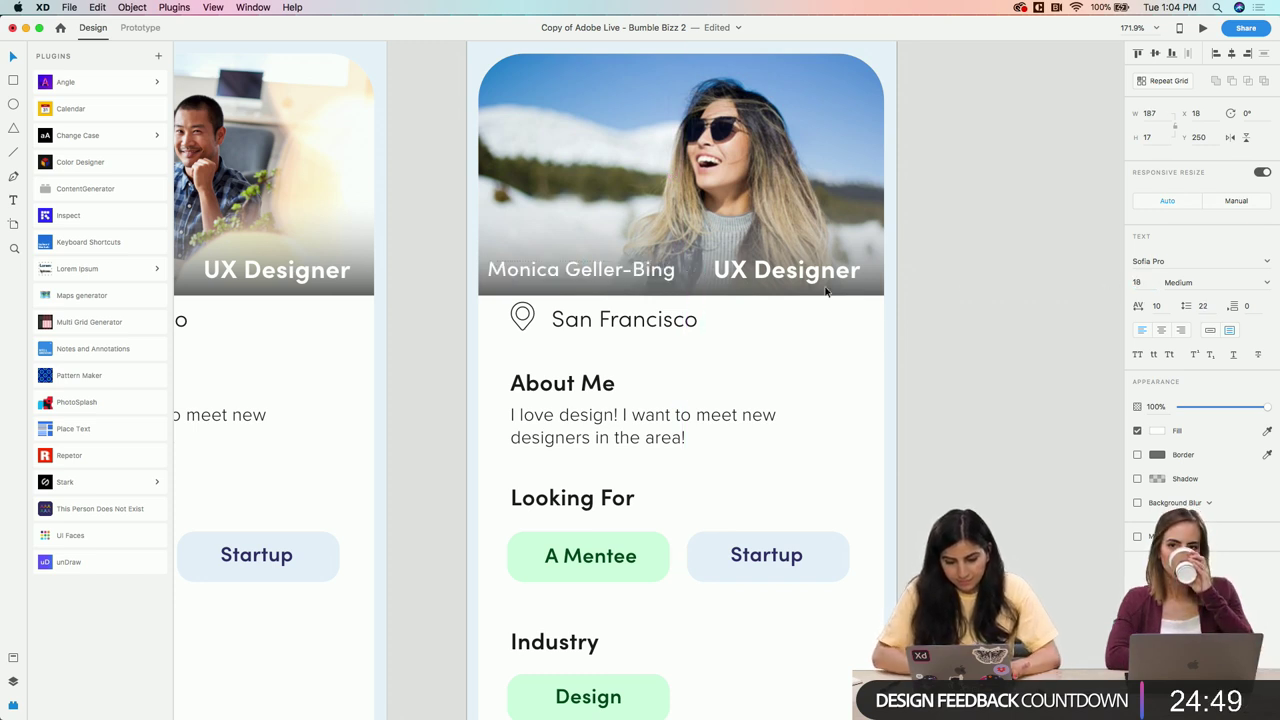
pyautogui.moveTo(701, 270); pyautogui.dragTo(753, 275)
pyautogui.click(645, 282)
pyautogui.moveTo(645, 282); pyautogui.dragTo(648, 259)
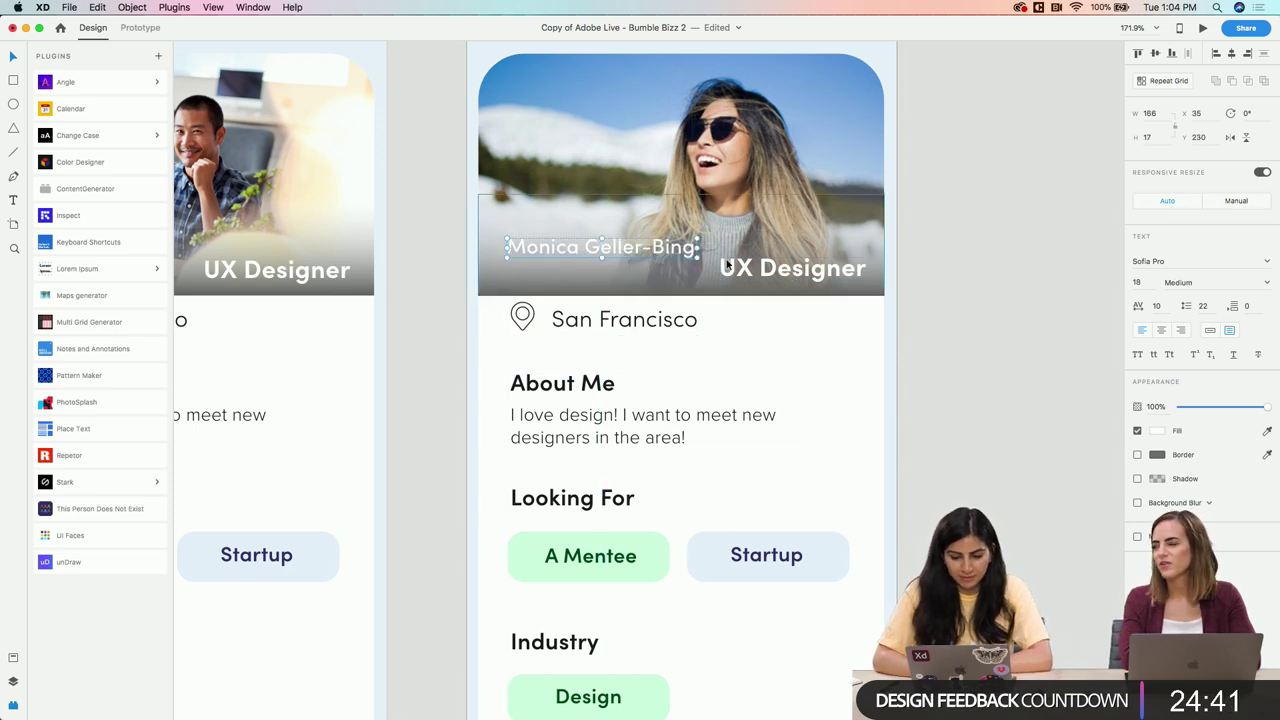
pyautogui.moveTo(747, 267); pyautogui.dragTo(543, 259)
pyautogui.click(542, 252)
pyautogui.click(857, 262)
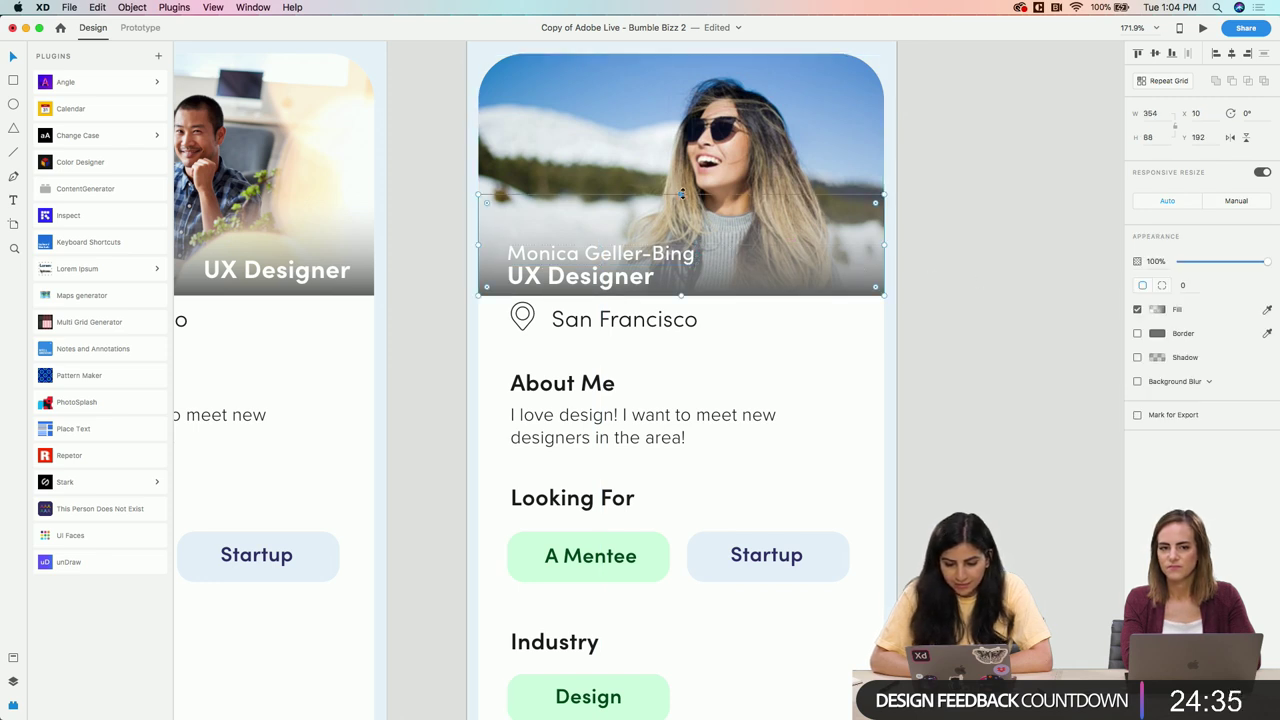
pyautogui.moveTo(681, 194); pyautogui.dragTo(681, 173)
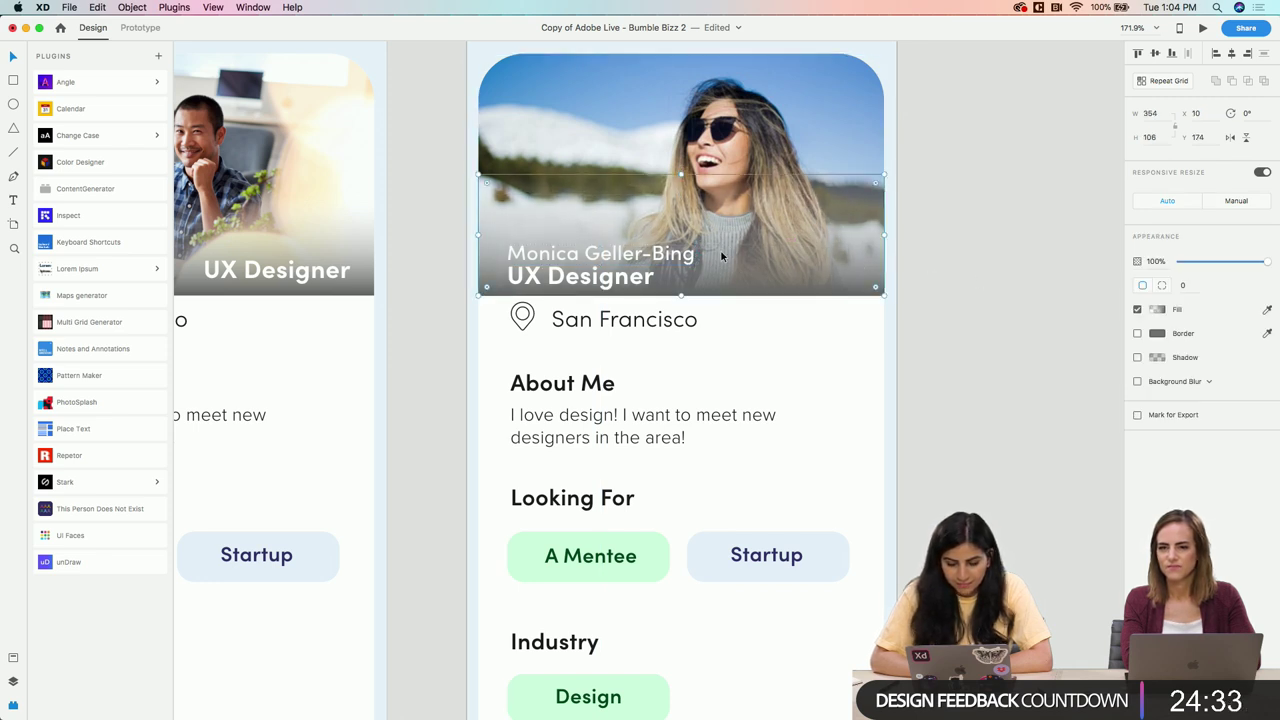
pyautogui.click(686, 262)
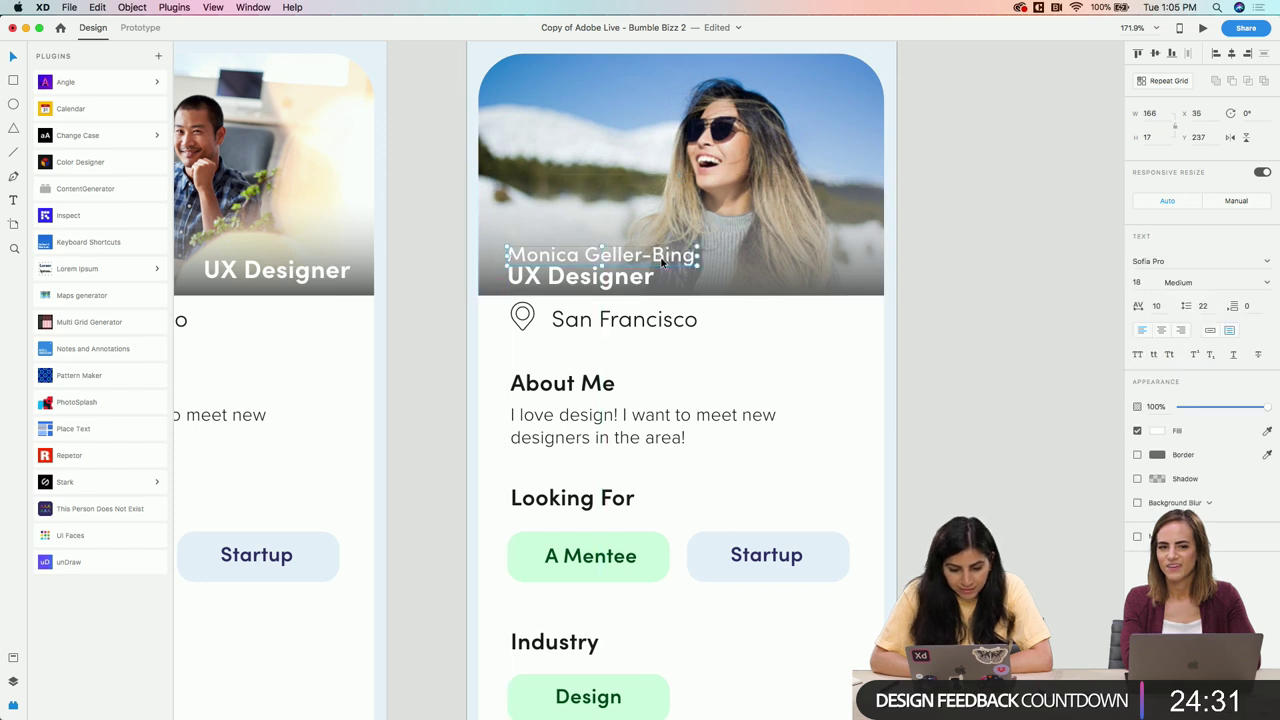
pyautogui.press('Up')
pyautogui.press('Up')
pyautogui.press('Up')
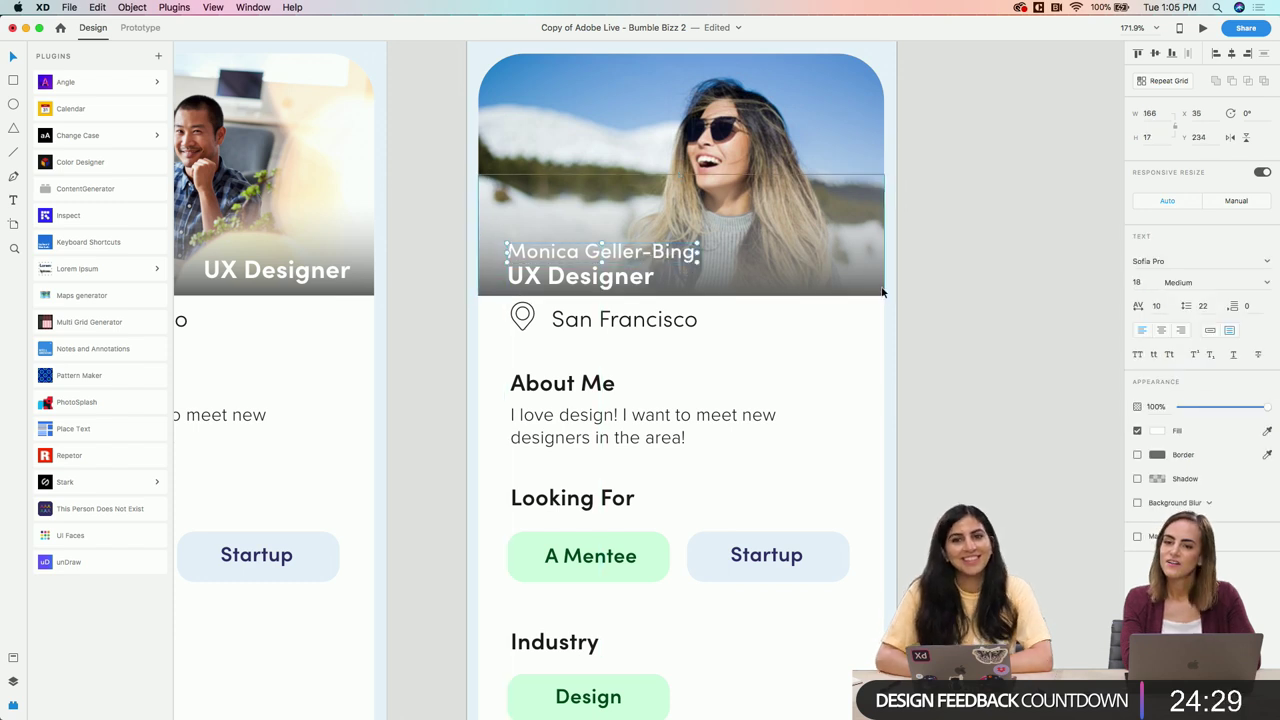
pyautogui.click(936, 300)
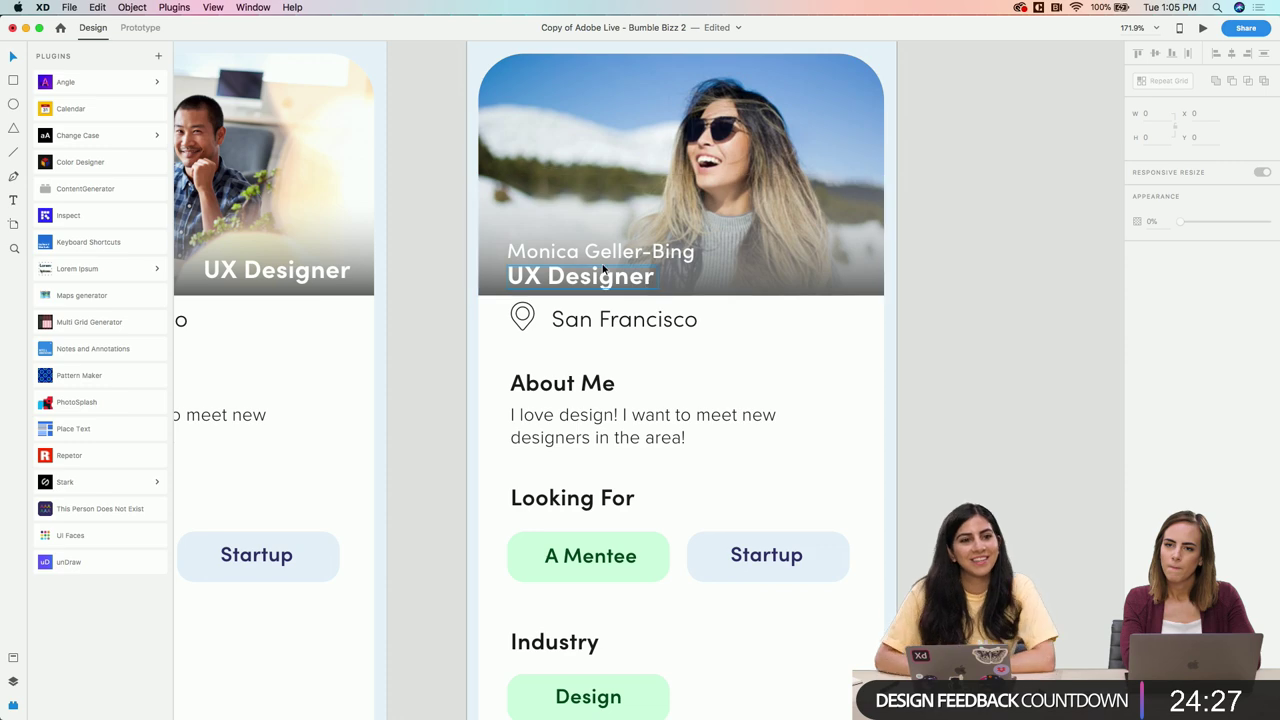
# Darken the photo overlay gradient's bottom stop to #3E3E3E, extending it slightly lower
pyautogui.scroll(5, 602, 263)
pyautogui.hscroll(-3, 602, 263)
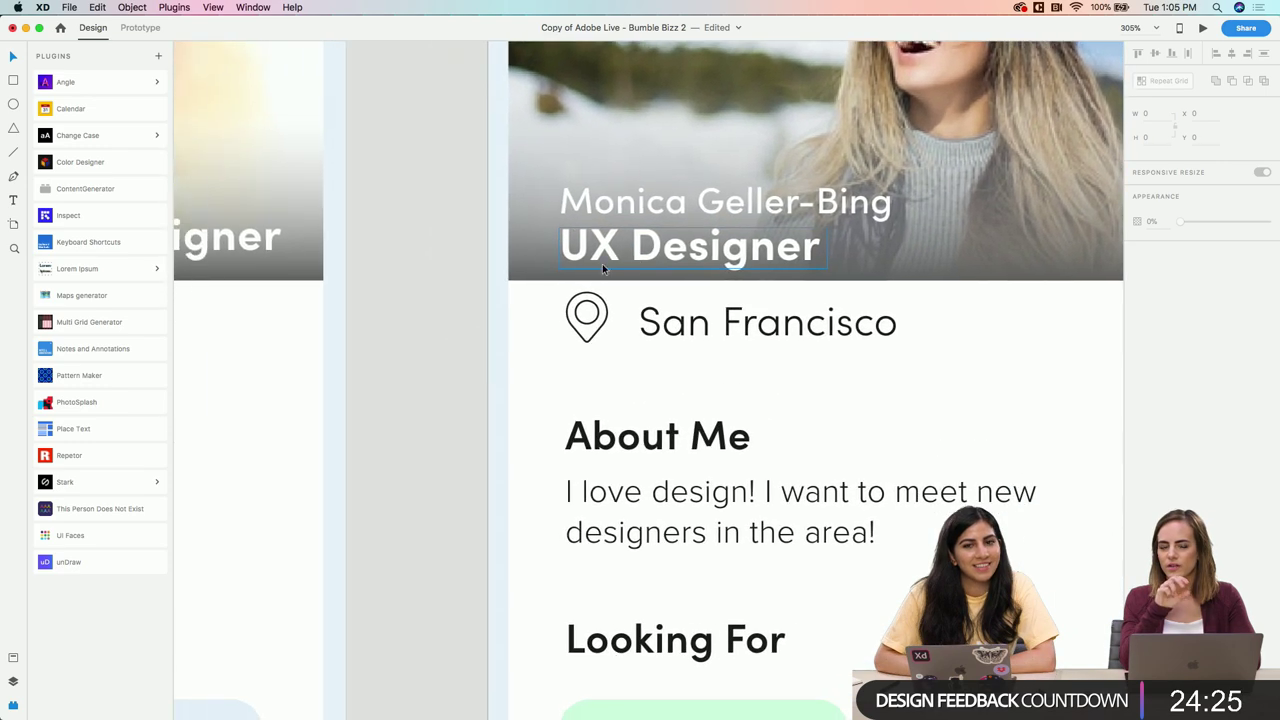
pyautogui.hscroll(4, 894, 191)
pyautogui.click(893, 209)
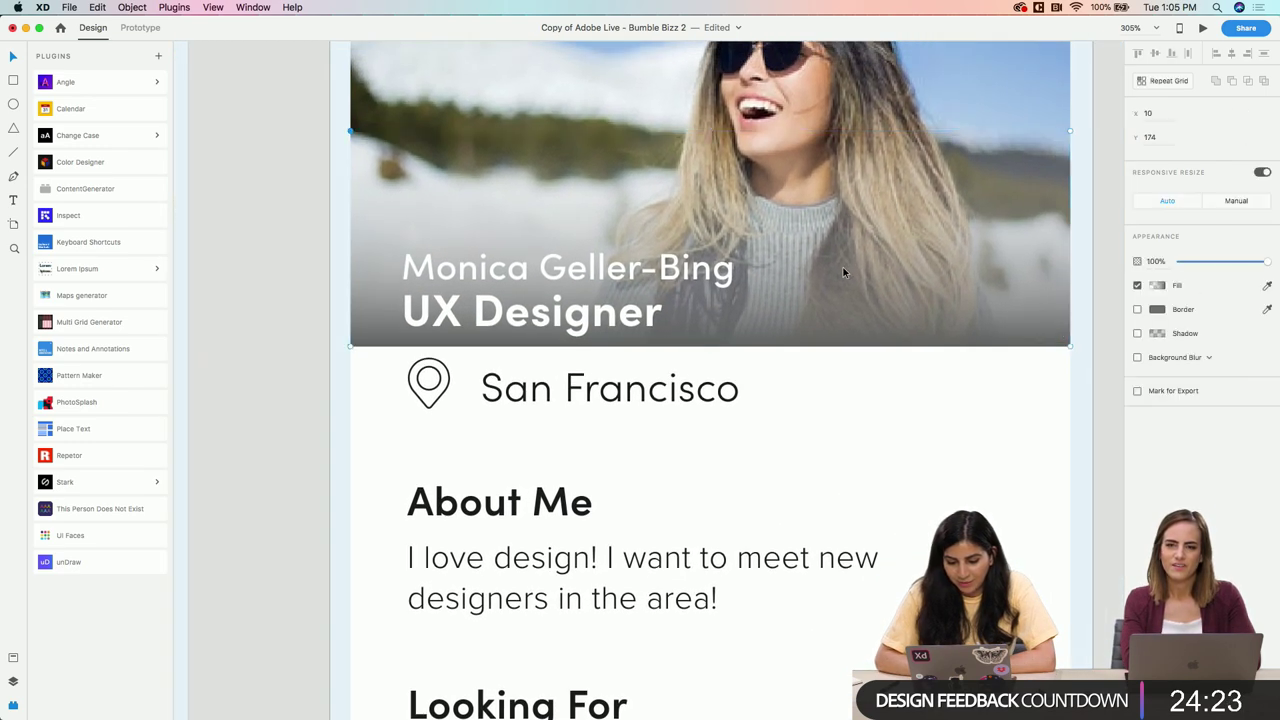
pyautogui.doubleClick(955, 296)
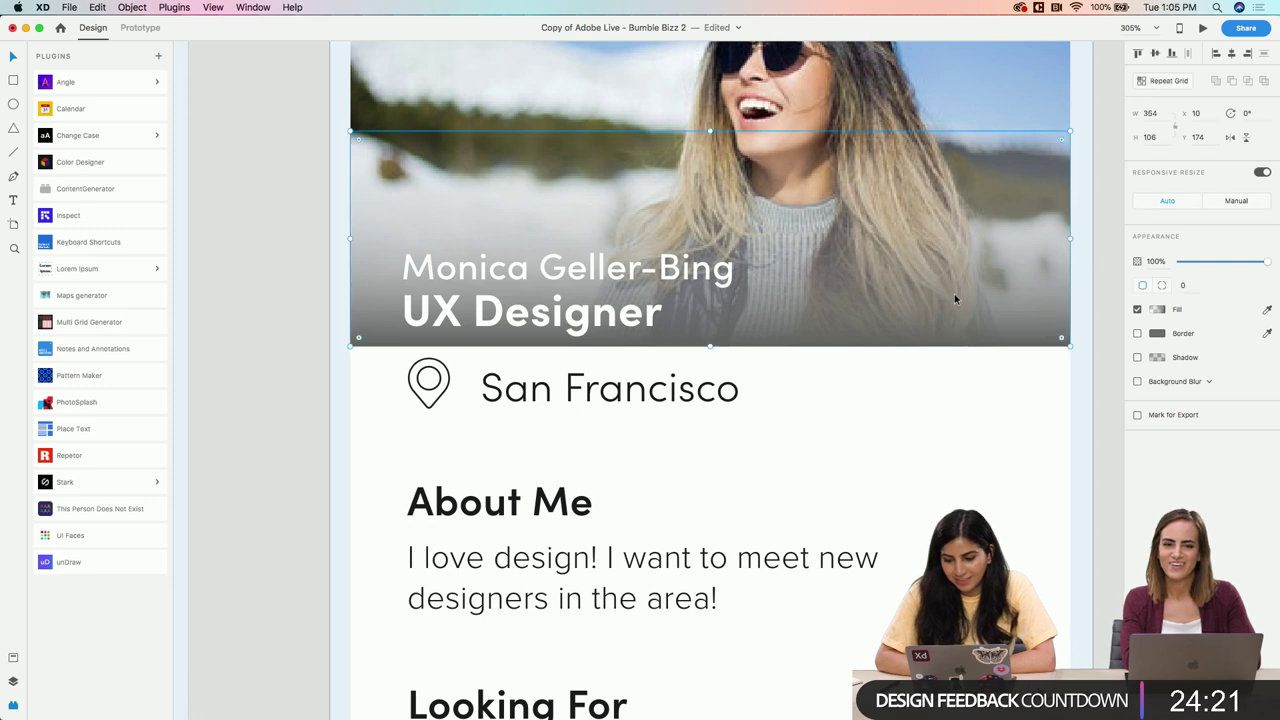
pyautogui.click(1158, 309)
pyautogui.click(710, 137)
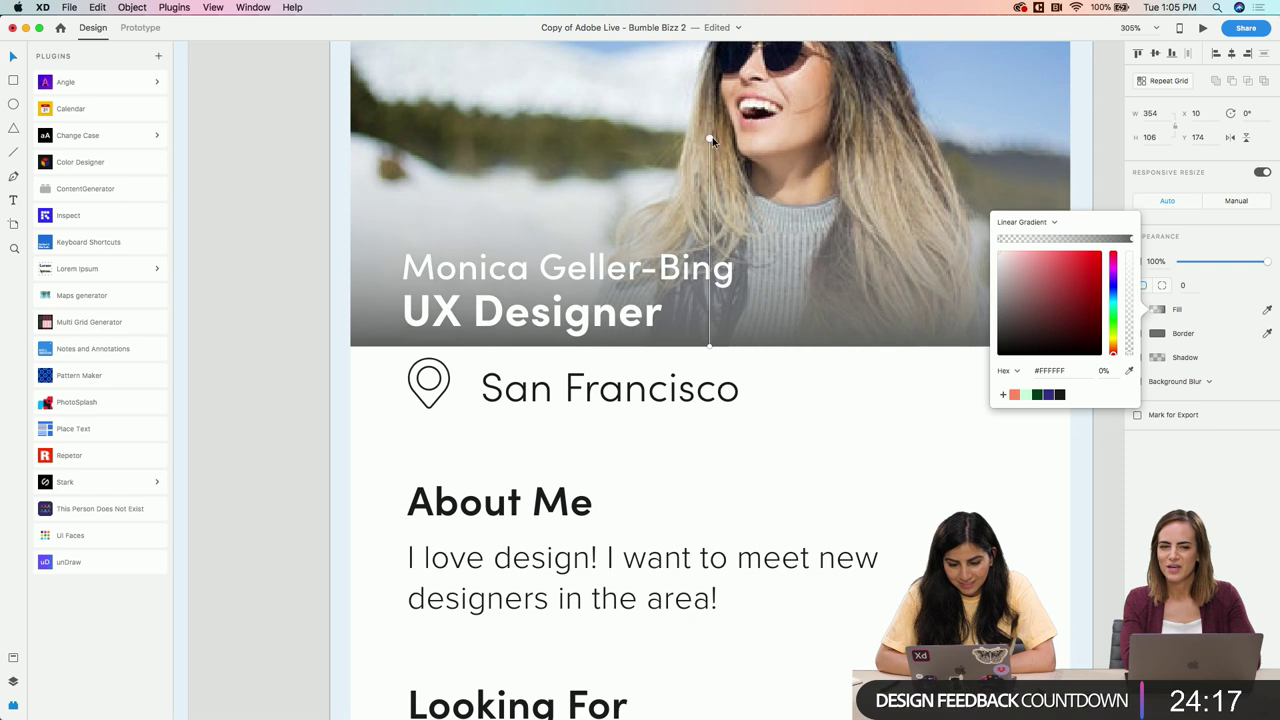
pyautogui.click(709, 341)
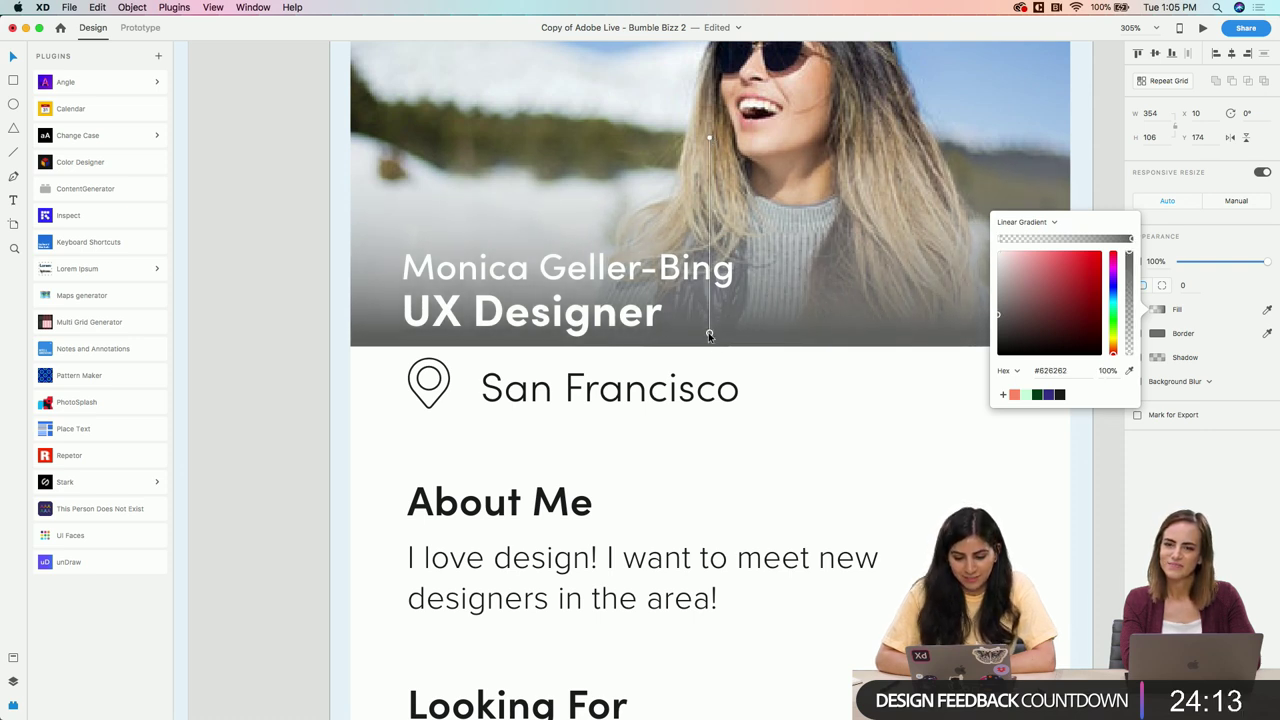
pyautogui.moveTo(709, 336); pyautogui.dragTo(710, 346)
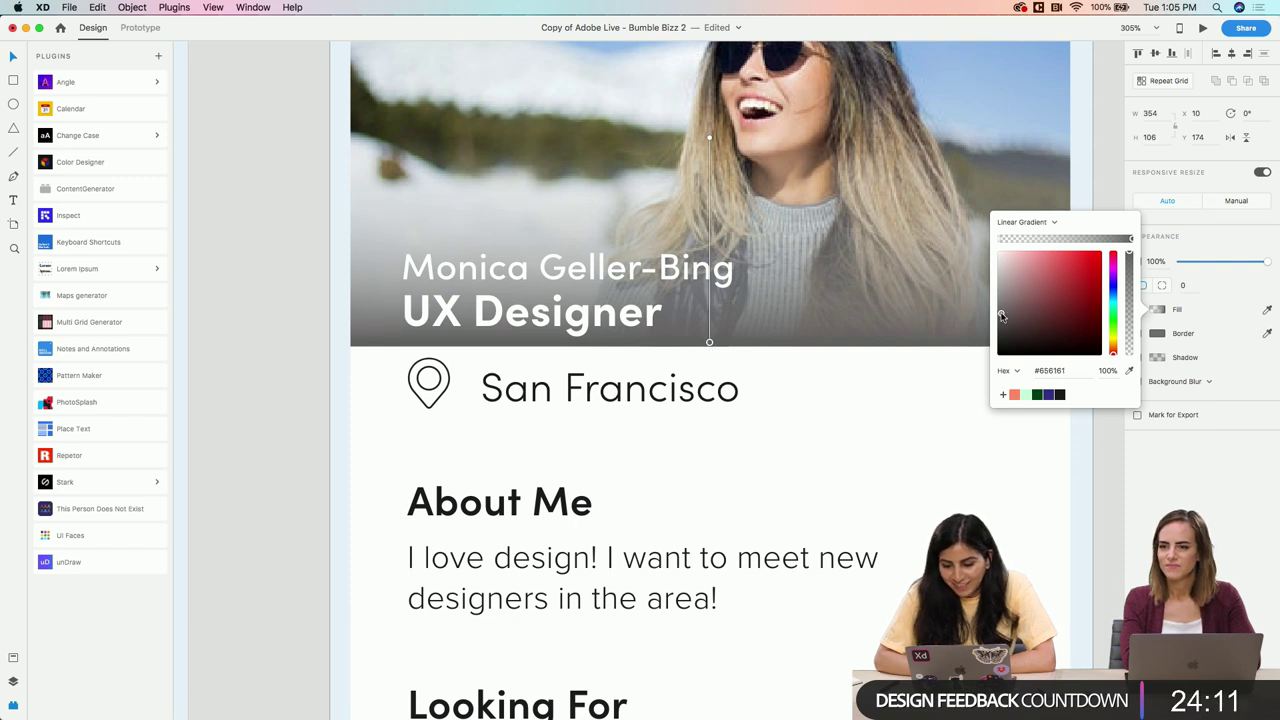
pyautogui.moveTo(1001, 316); pyautogui.dragTo(997, 330)
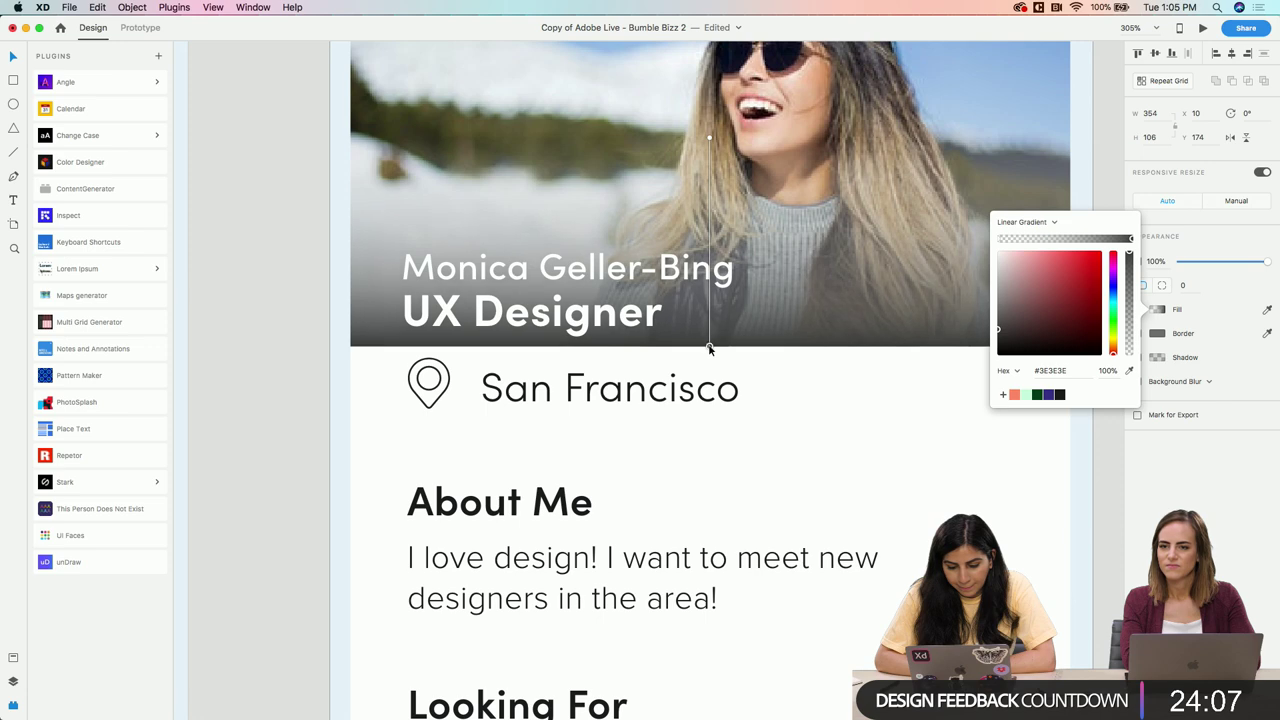
# Reduce the name on the woman's profile photo to font size 16
pyautogui.click(293, 290)
pyautogui.scroll(-5, 293, 291)
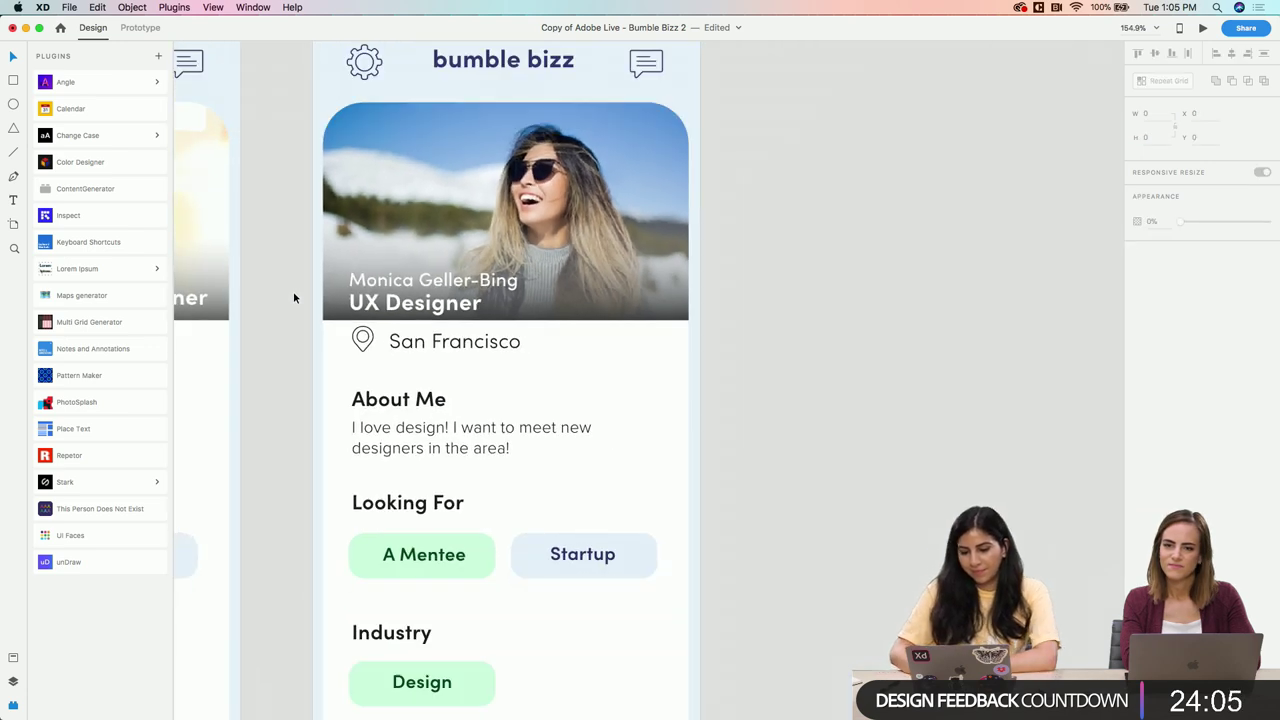
pyautogui.scroll(-2, 293, 291)
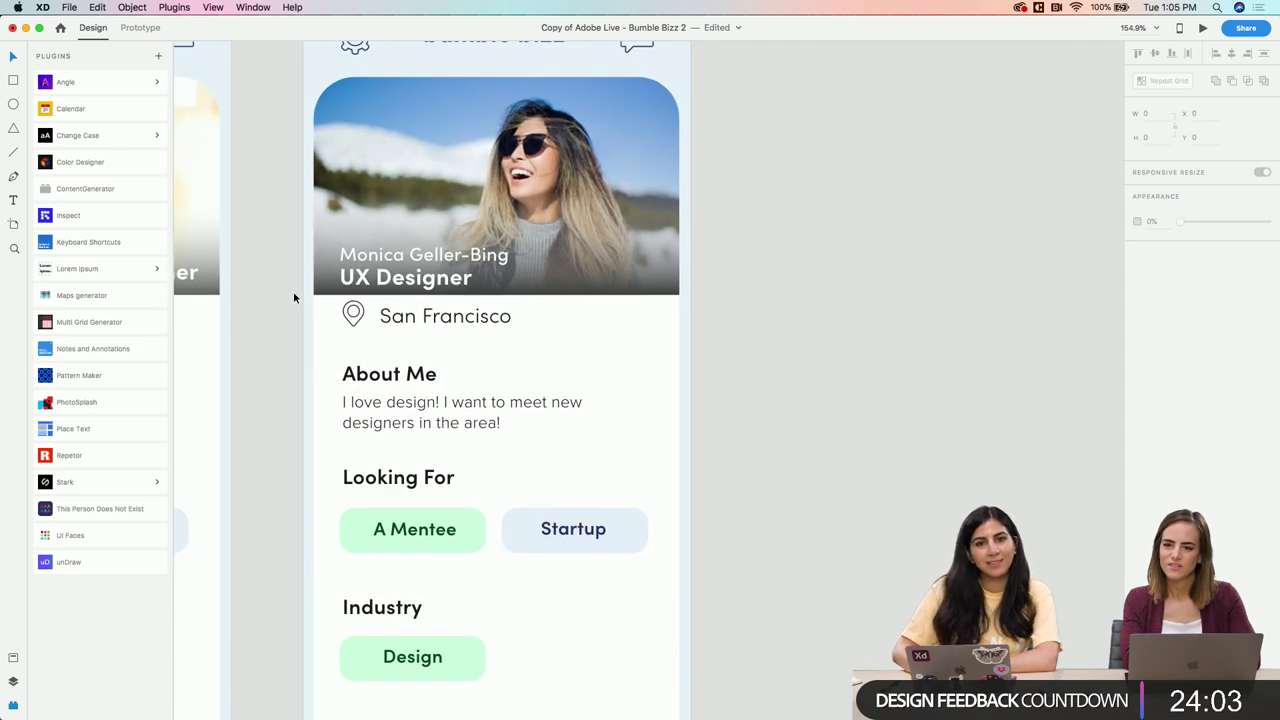
pyautogui.scroll(2, 293, 294)
pyautogui.click(424, 252)
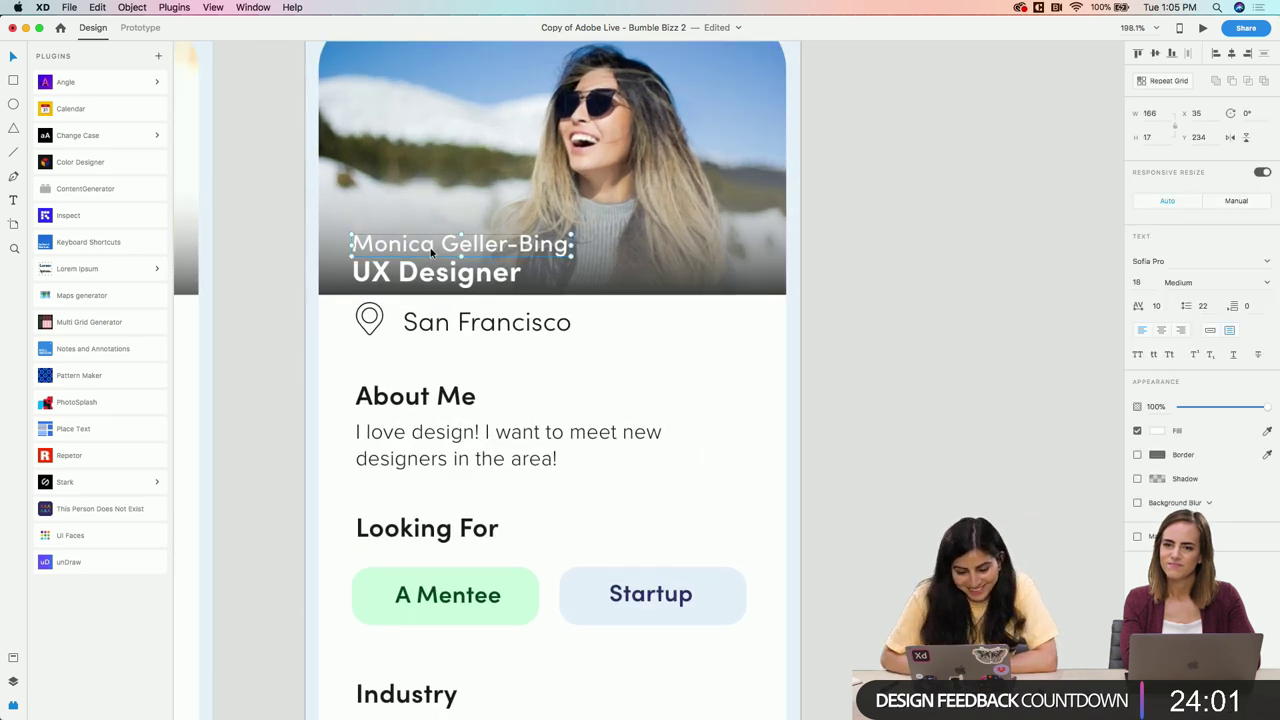
pyautogui.click(1141, 283)
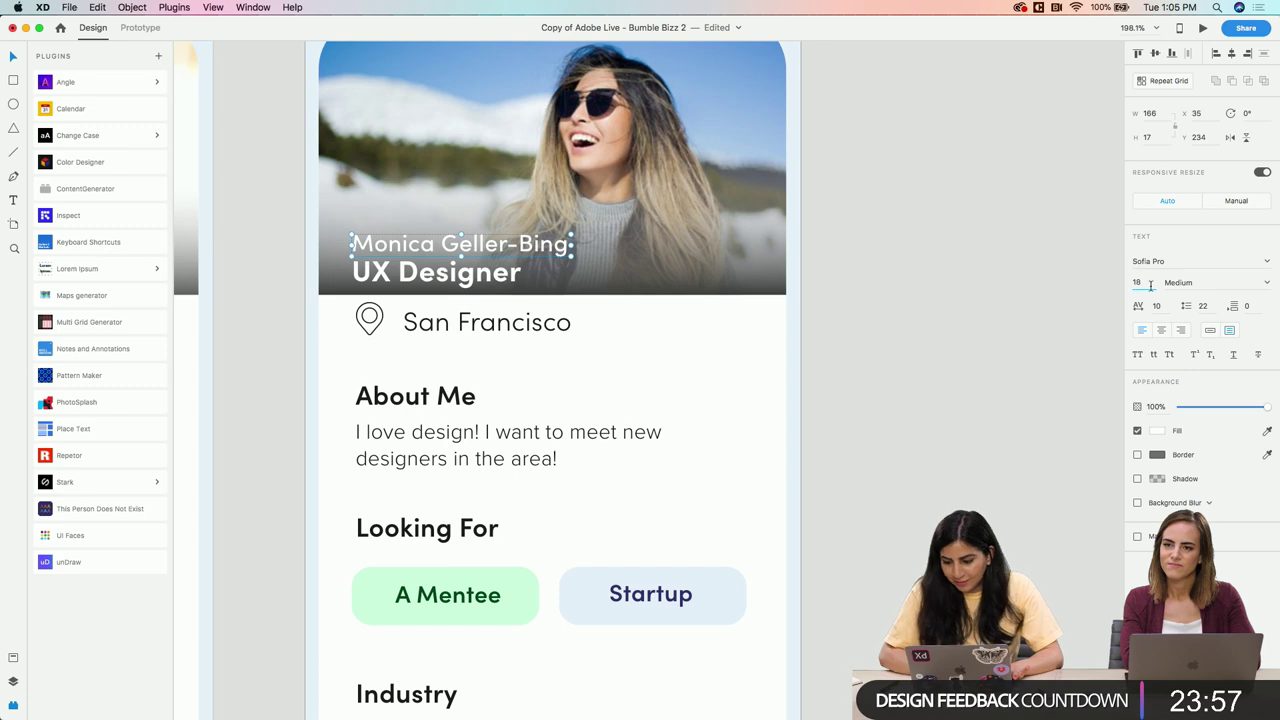
pyautogui.write('16')
pyautogui.press('Return')
# Select the UX Designer title text and enter text editing
pyautogui.scroll(3, 630, 251)
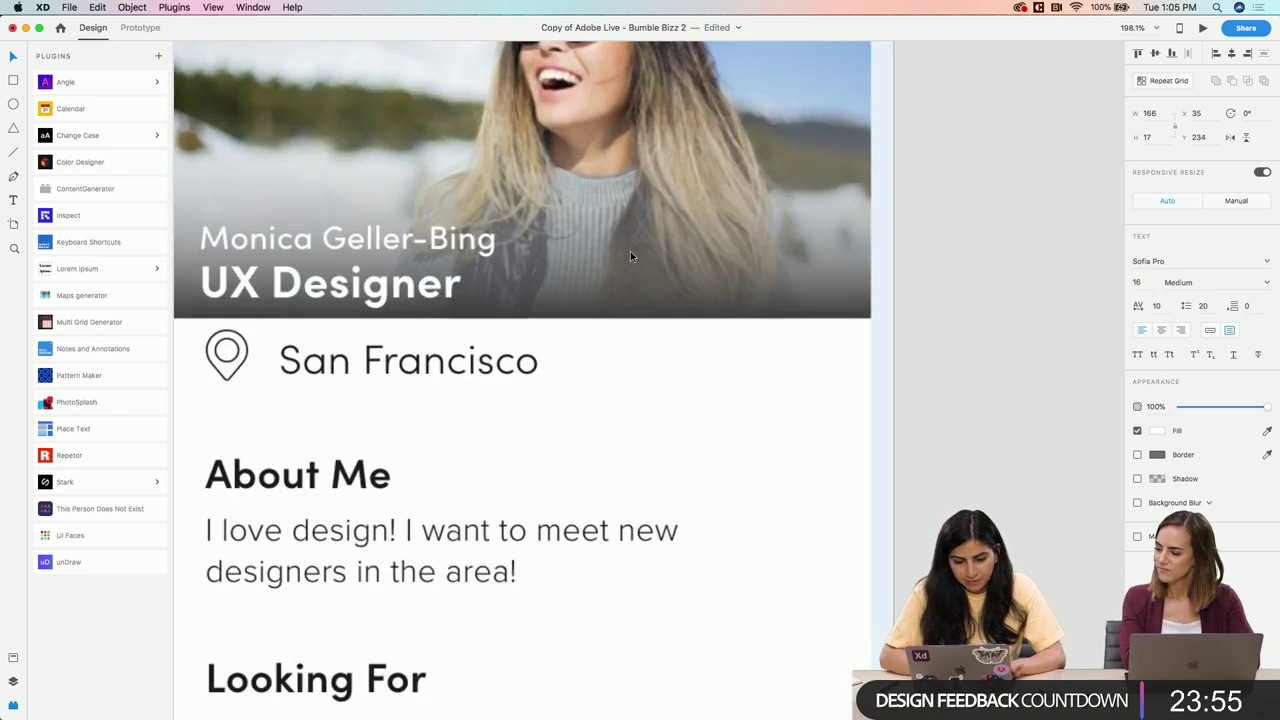
pyautogui.scroll(3, 630, 256)
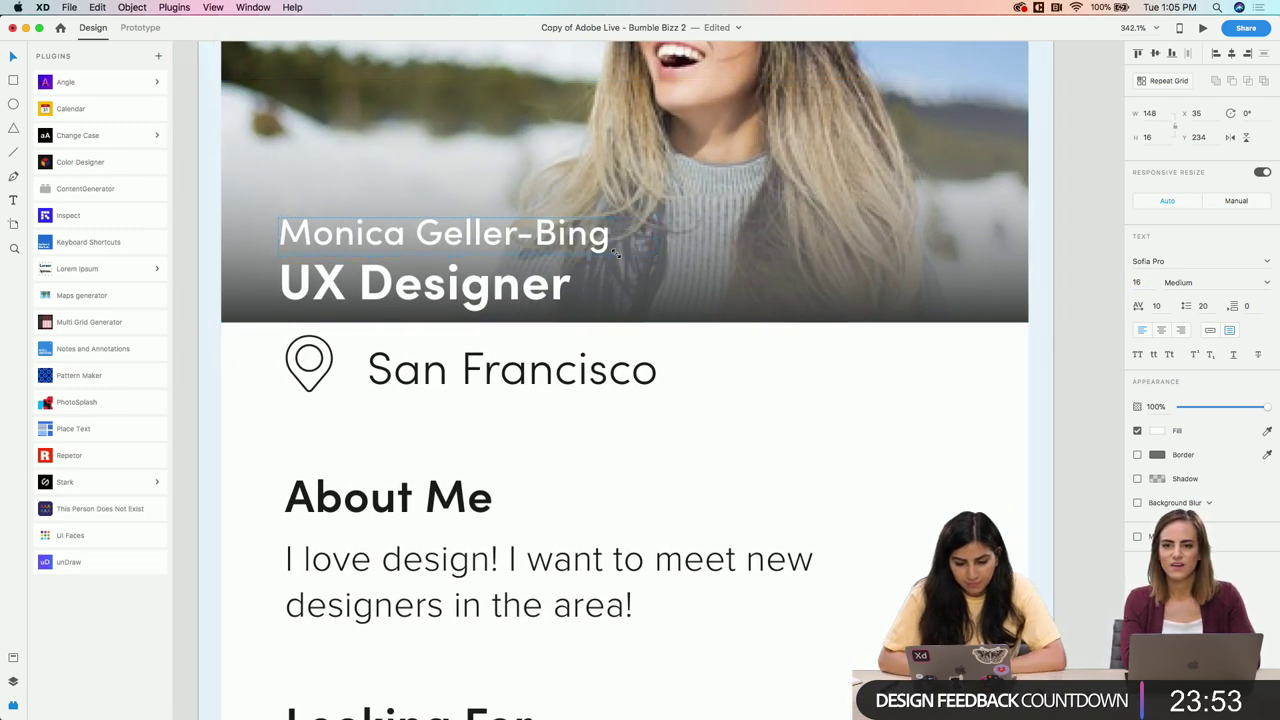
pyautogui.scroll(-3, 466, 332)
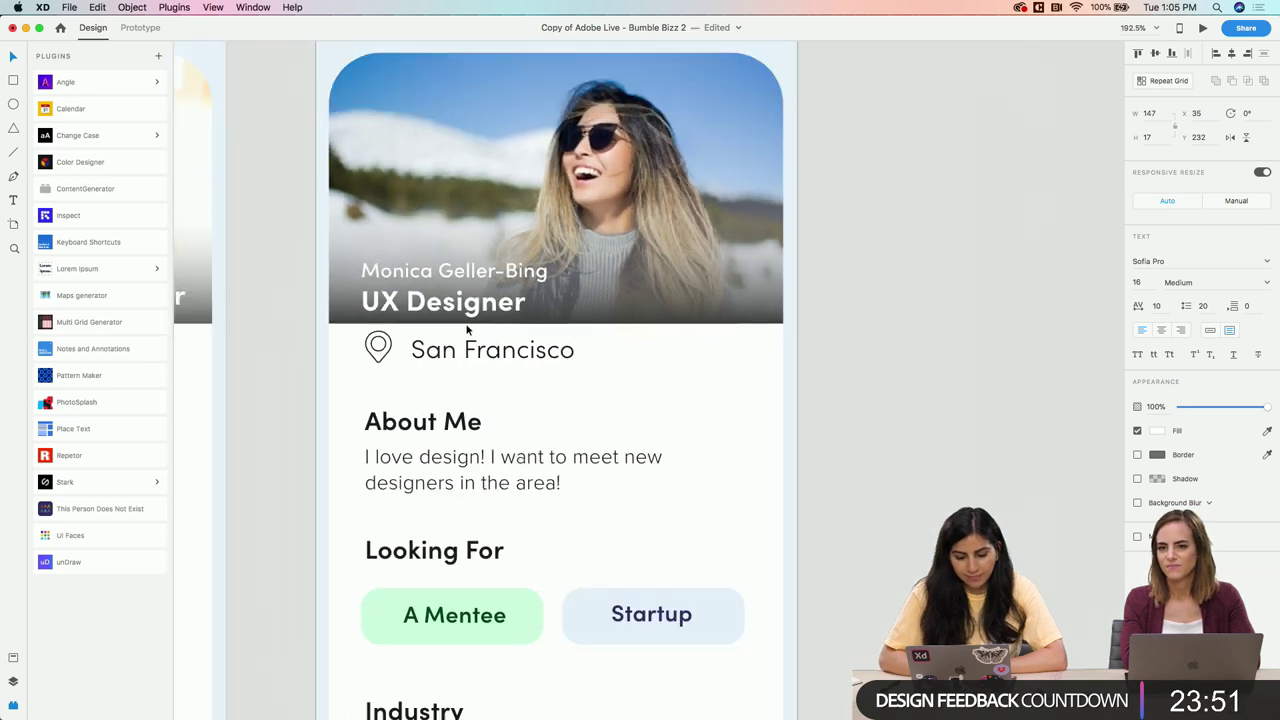
pyautogui.scroll(-2, 466, 330)
pyautogui.click(464, 312)
pyautogui.doubleClick(464, 312)
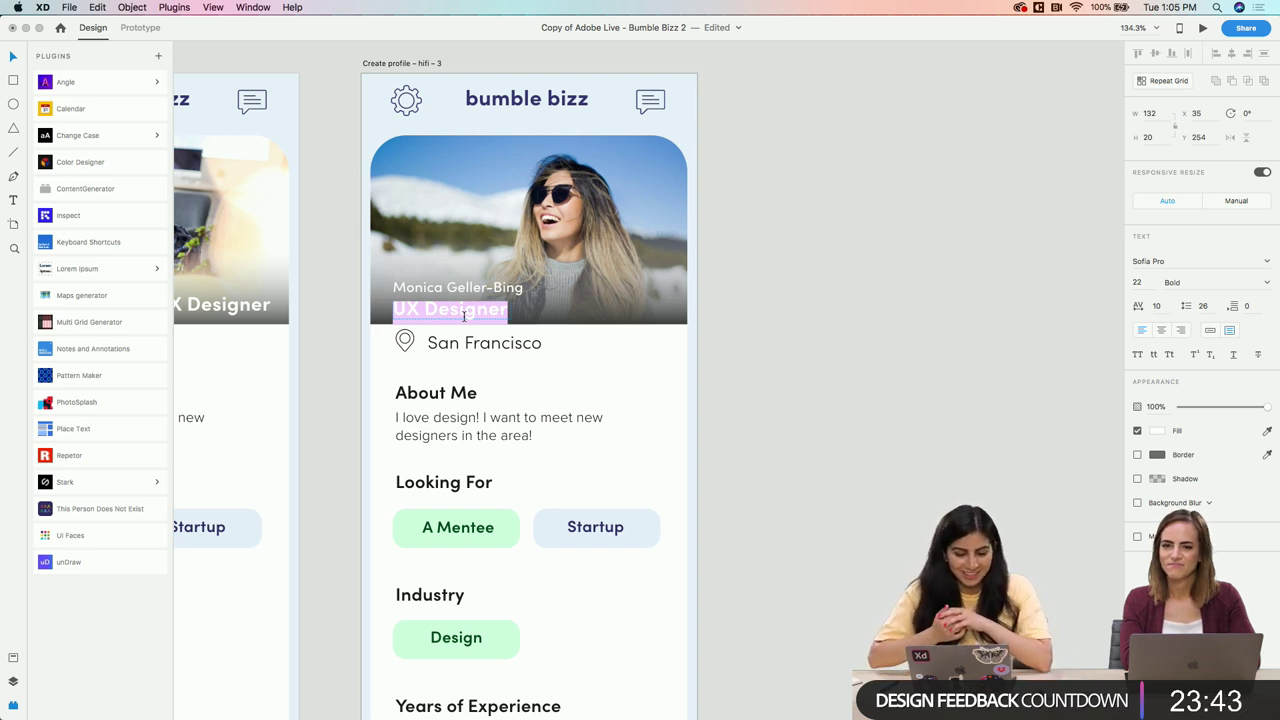
# Replace the UX Designer job title with 'Accountant' on the woman's profile card
pyautogui.press('Escape')
pyautogui.hscroll(-3, 732, 303)
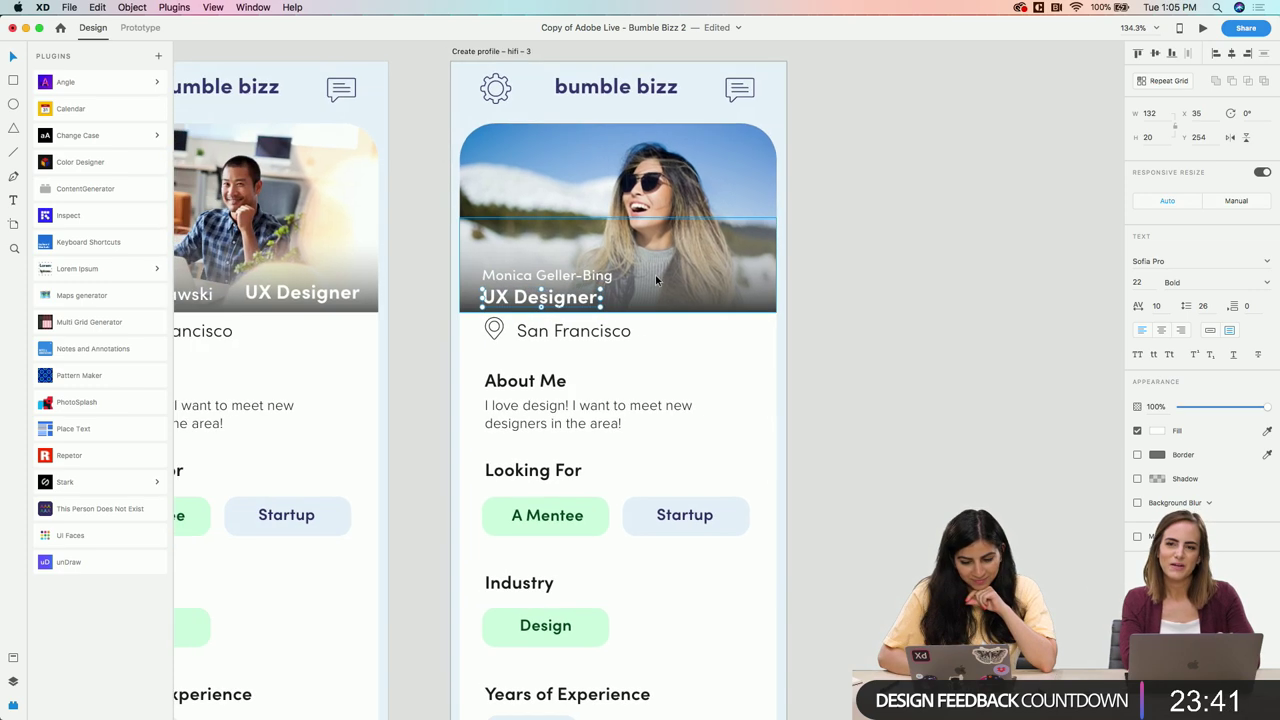
pyautogui.scroll(-3, 568, 307)
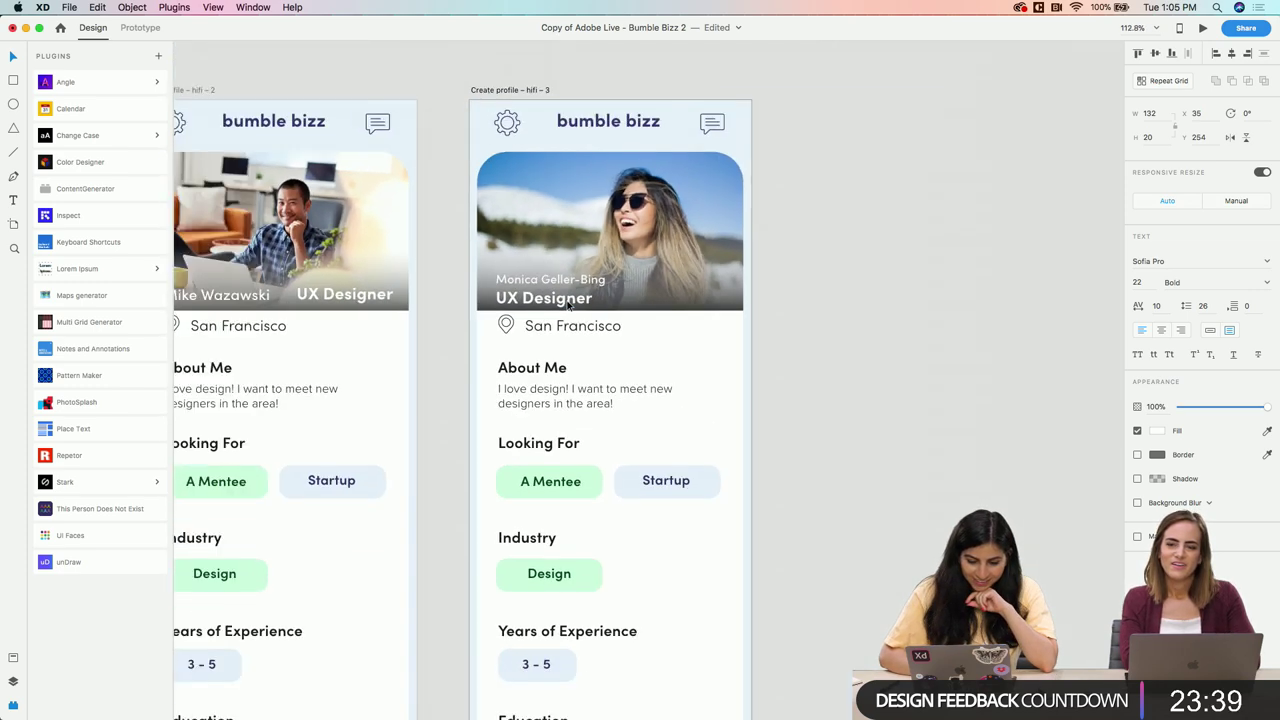
pyautogui.hscroll(-3, 561, 337)
pyautogui.hscroll(3, 560, 335)
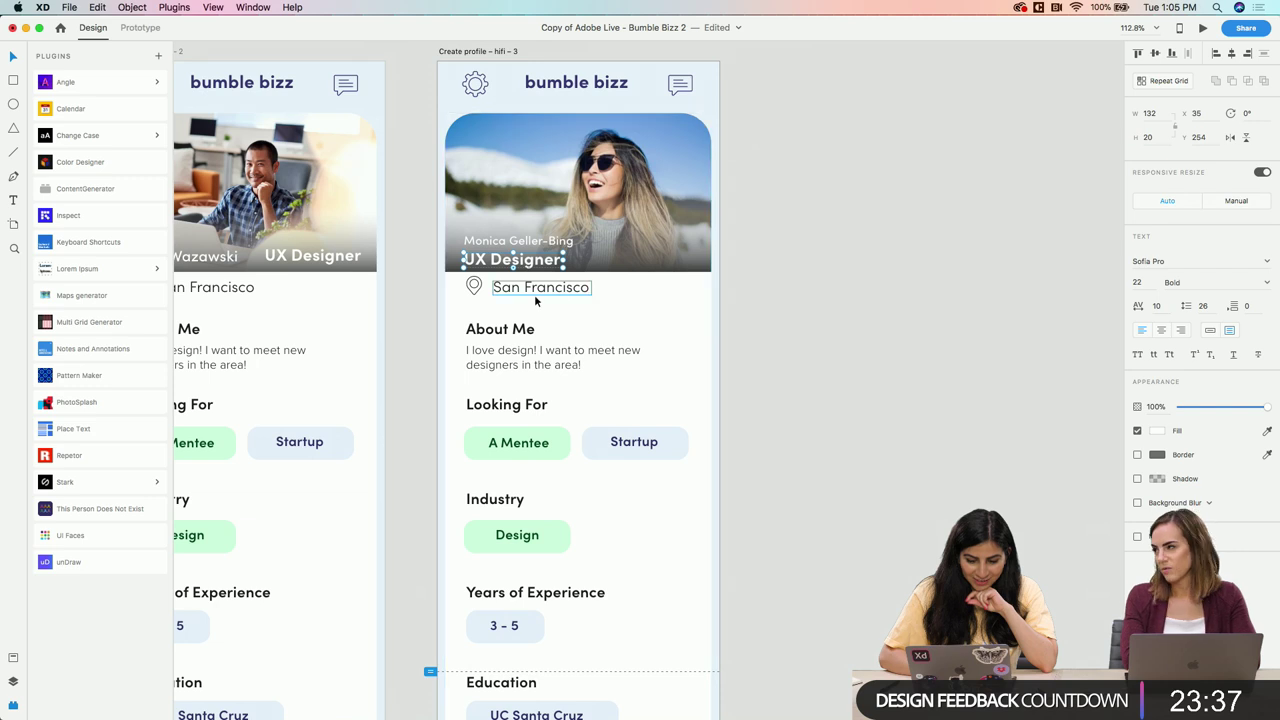
pyautogui.scroll(5, 534, 294)
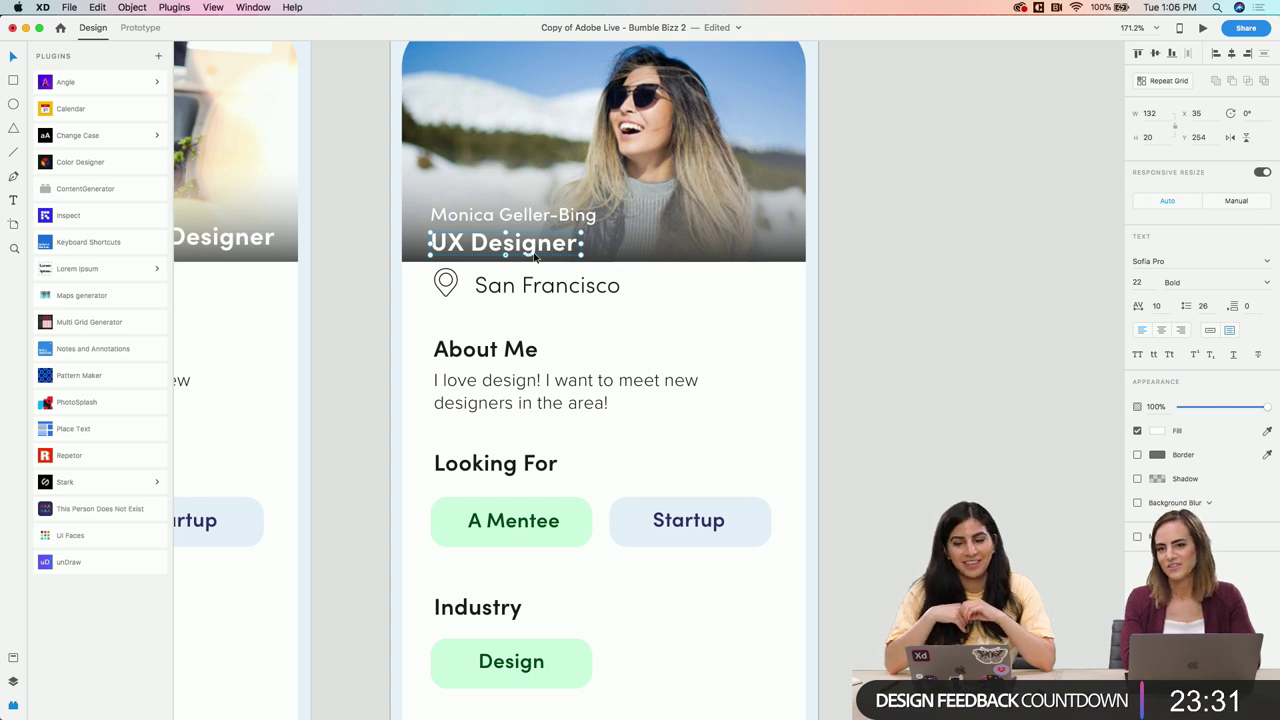
pyautogui.doubleClick(546, 244)
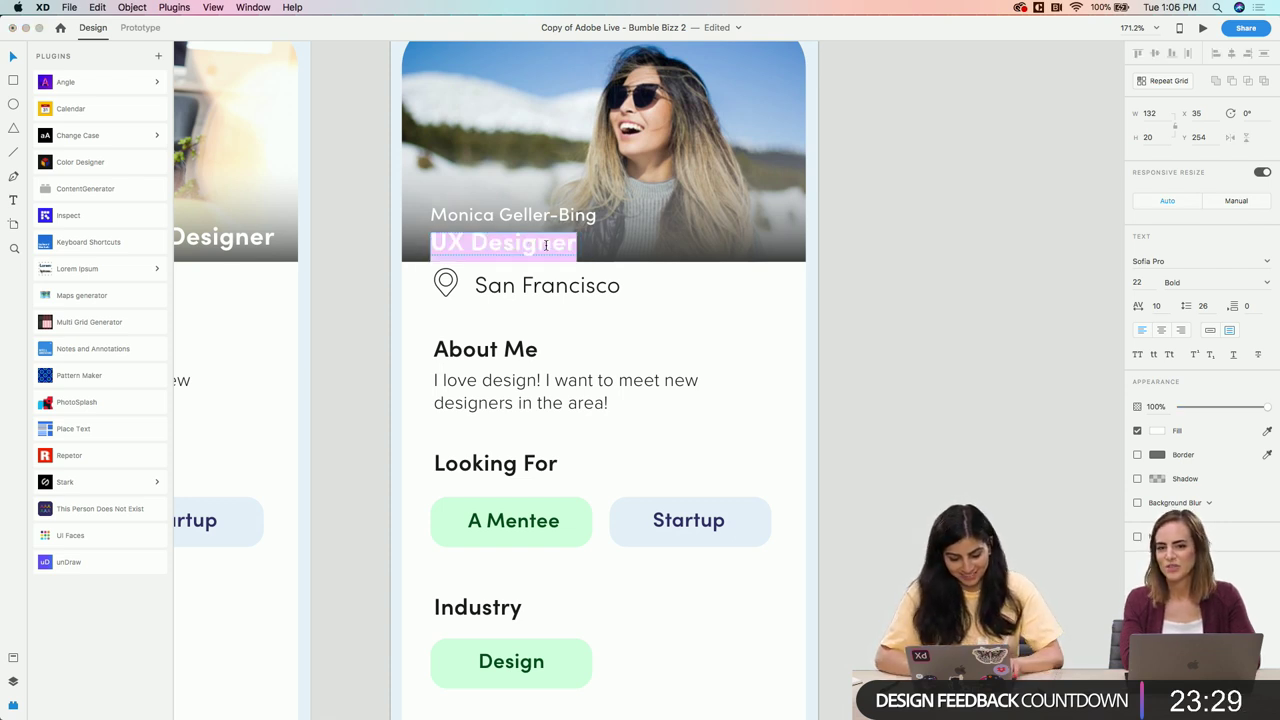
pyautogui.write('Accountant')
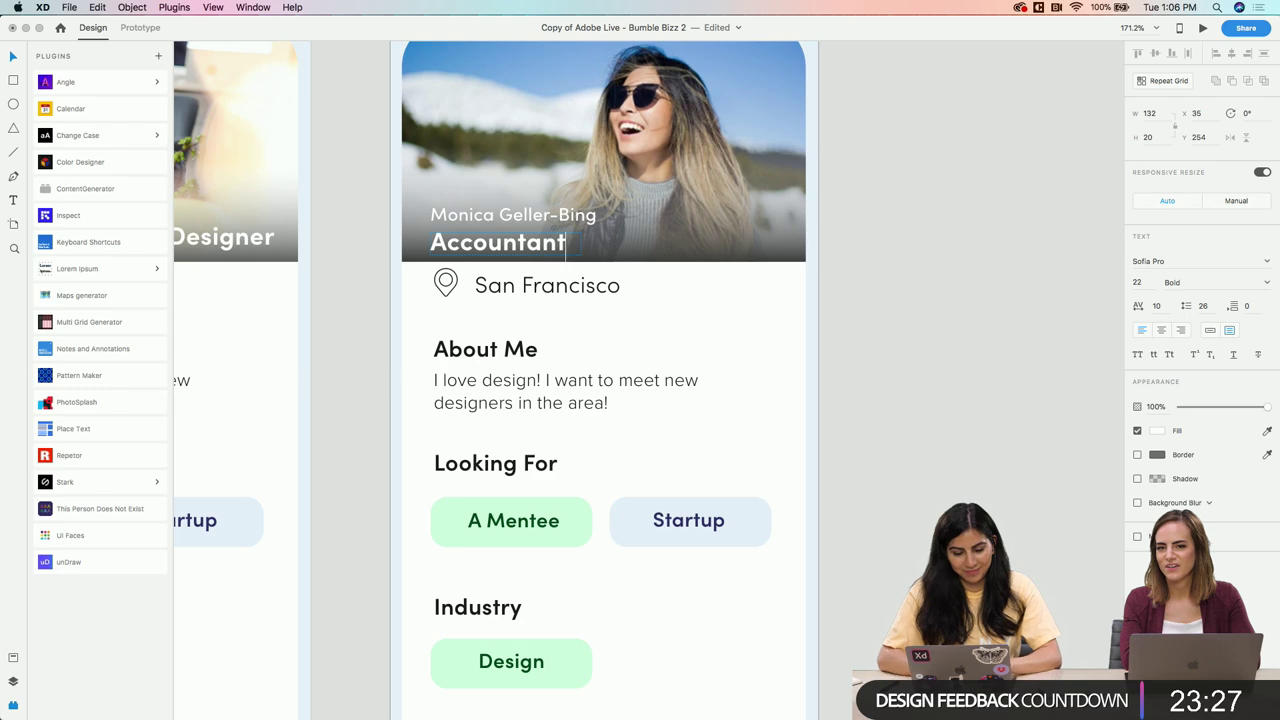
pyautogui.click(734, 294)
pyautogui.scroll(-3, 631, 305)
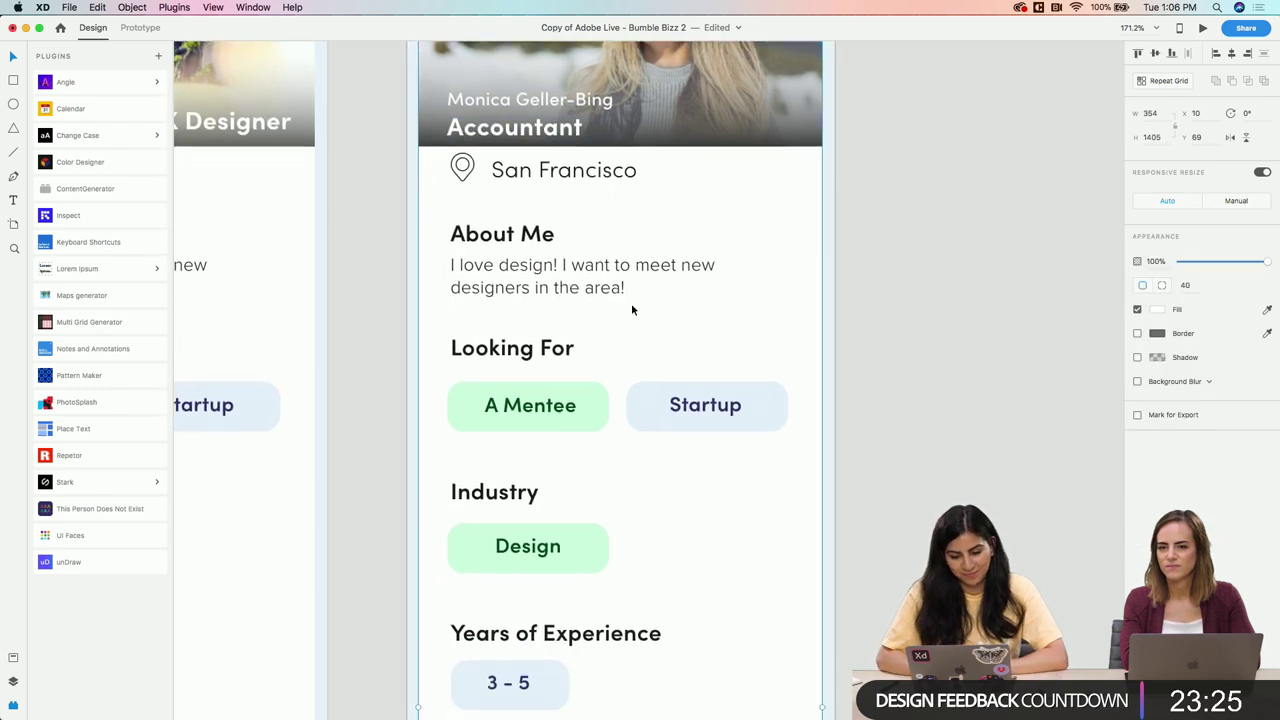
pyautogui.scroll(-3, 631, 303)
pyautogui.scroll(-2, 607, 230)
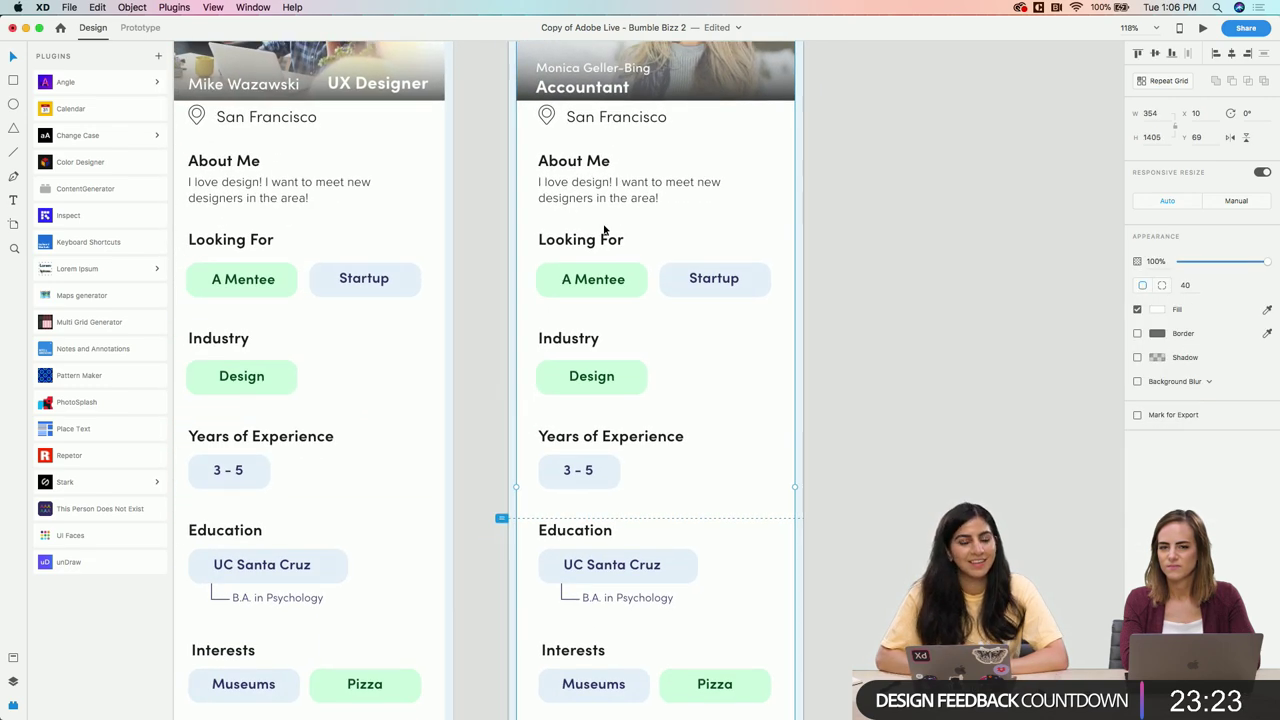
pyautogui.scroll(-4, 697, 264)
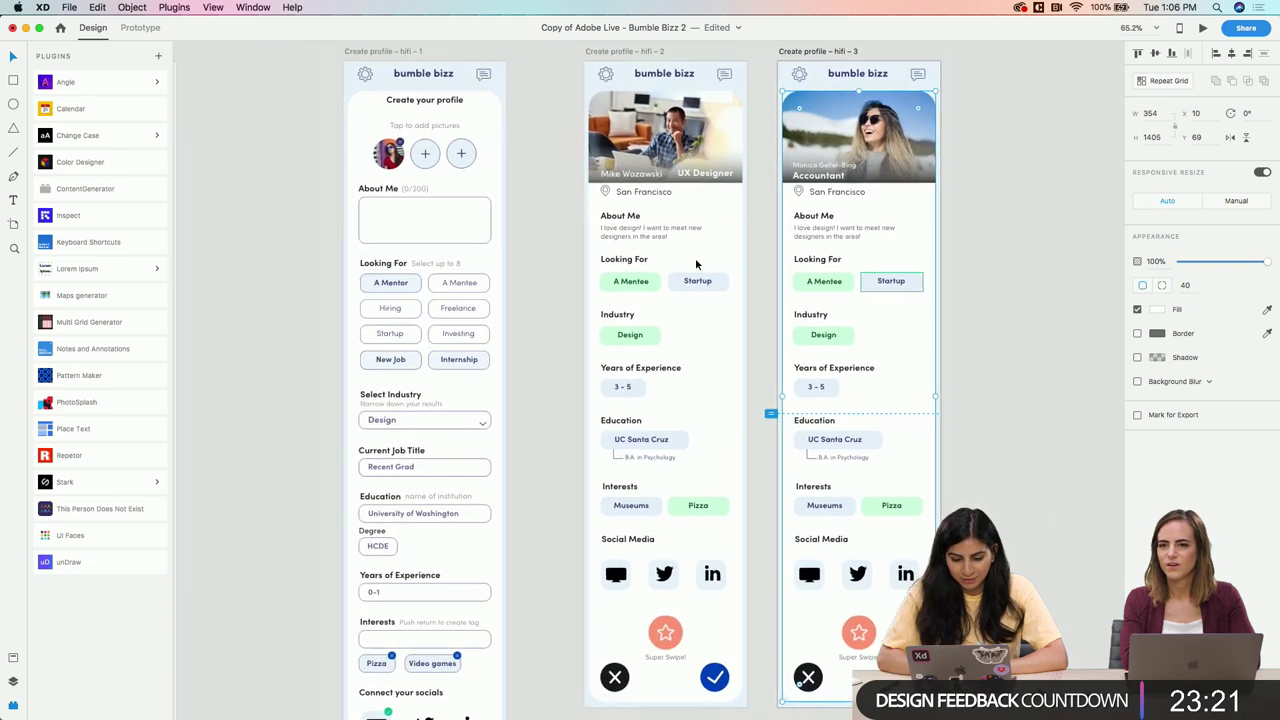
pyautogui.hscroll(3, 697, 264)
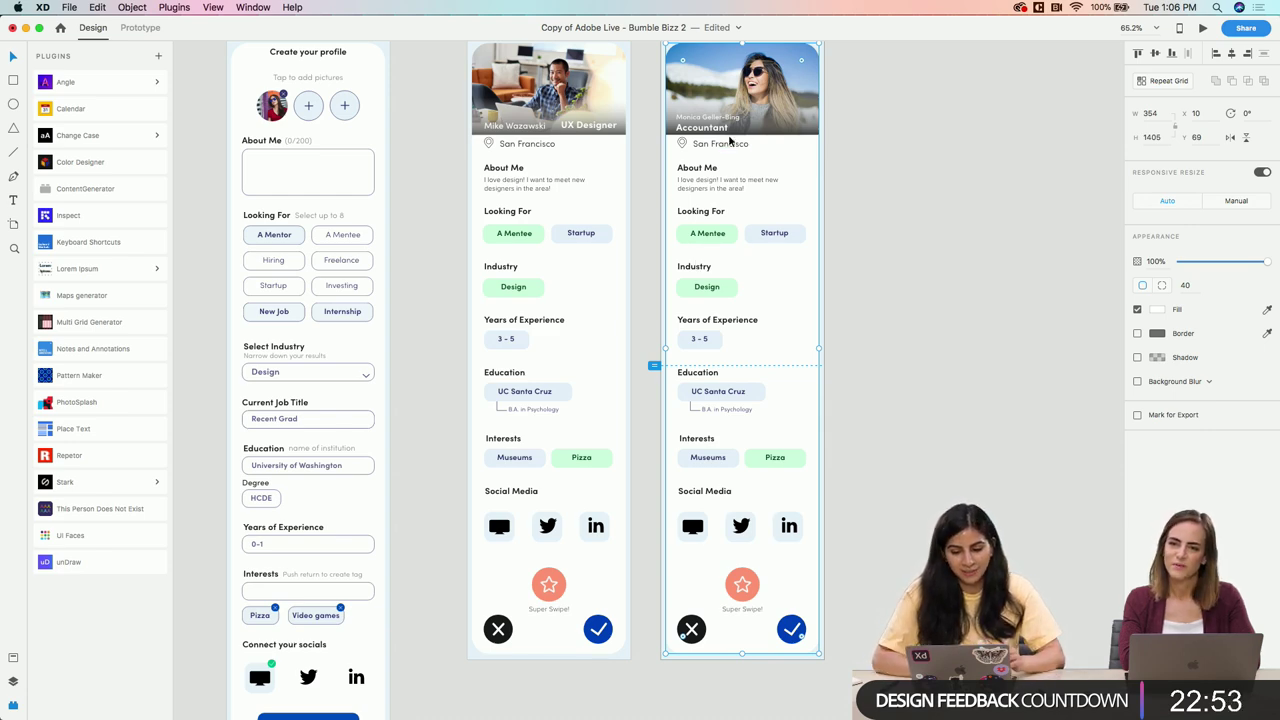
pyautogui.scroll(5, 730, 142)
# Change the Accountant title to 'Event Planner' and widen its box to fit one line
pyautogui.click(679, 190)
pyautogui.doubleClick(679, 190)
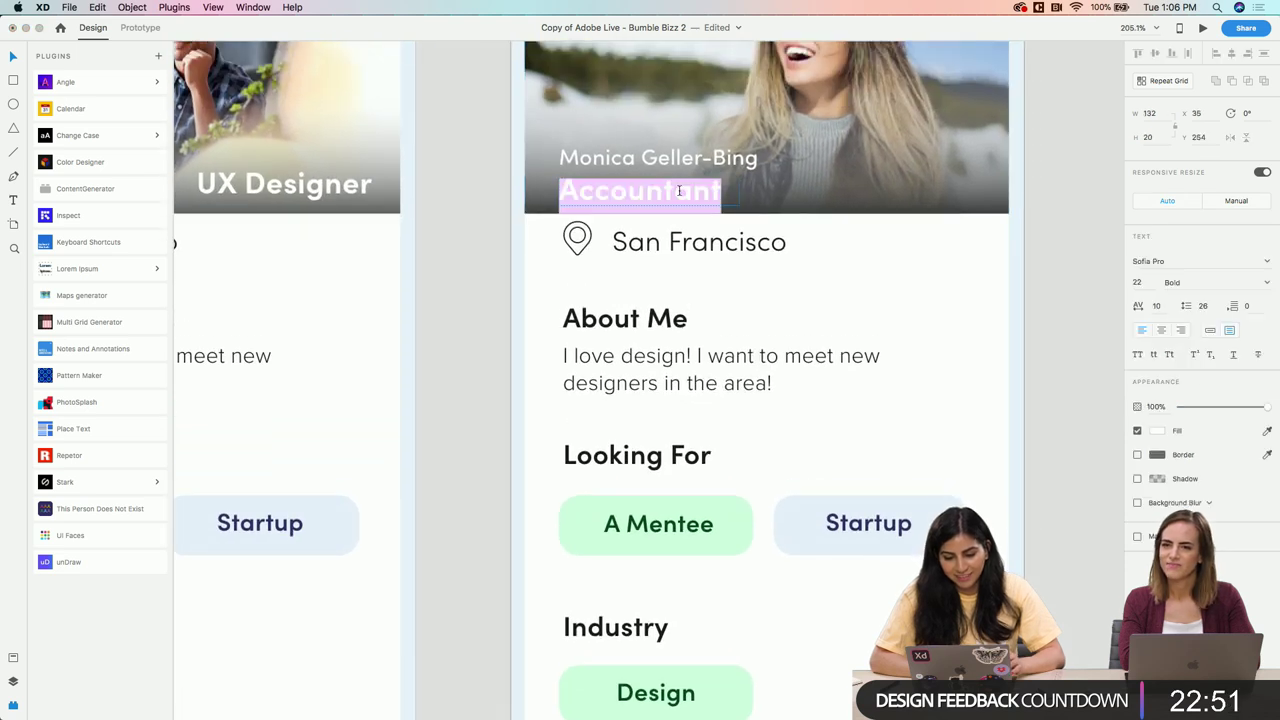
pyautogui.write('Event Plann')
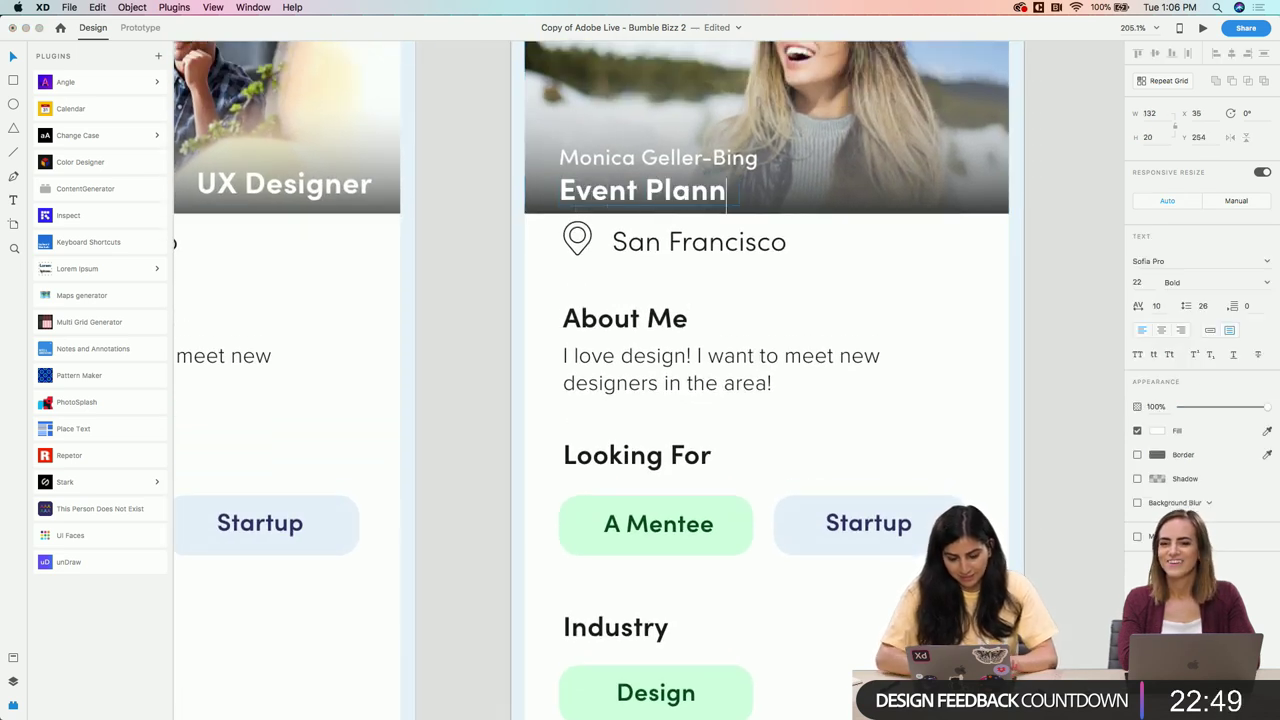
pyautogui.write('er')
pyautogui.press('Escape')
pyautogui.moveTo(744, 196); pyautogui.dragTo(807, 196)
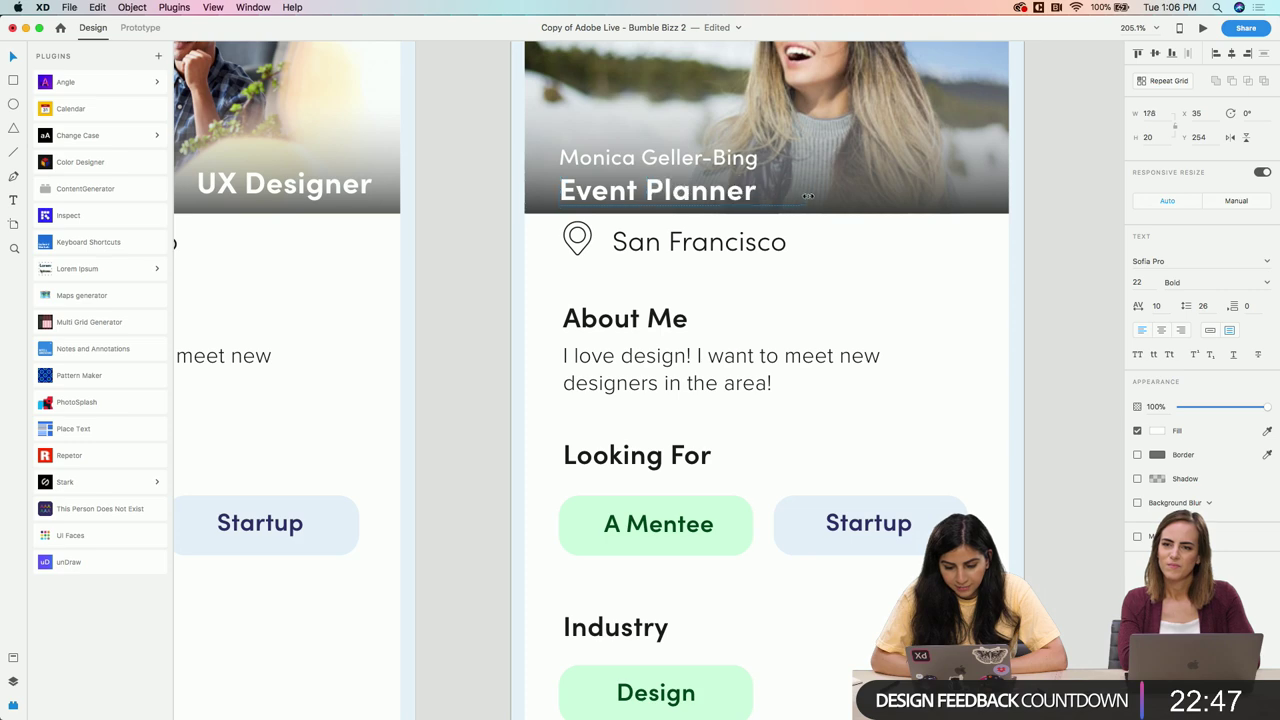
# Replace the About Me text with 'I love planning events!'
pyautogui.click(846, 277)
pyautogui.press('super+minus')
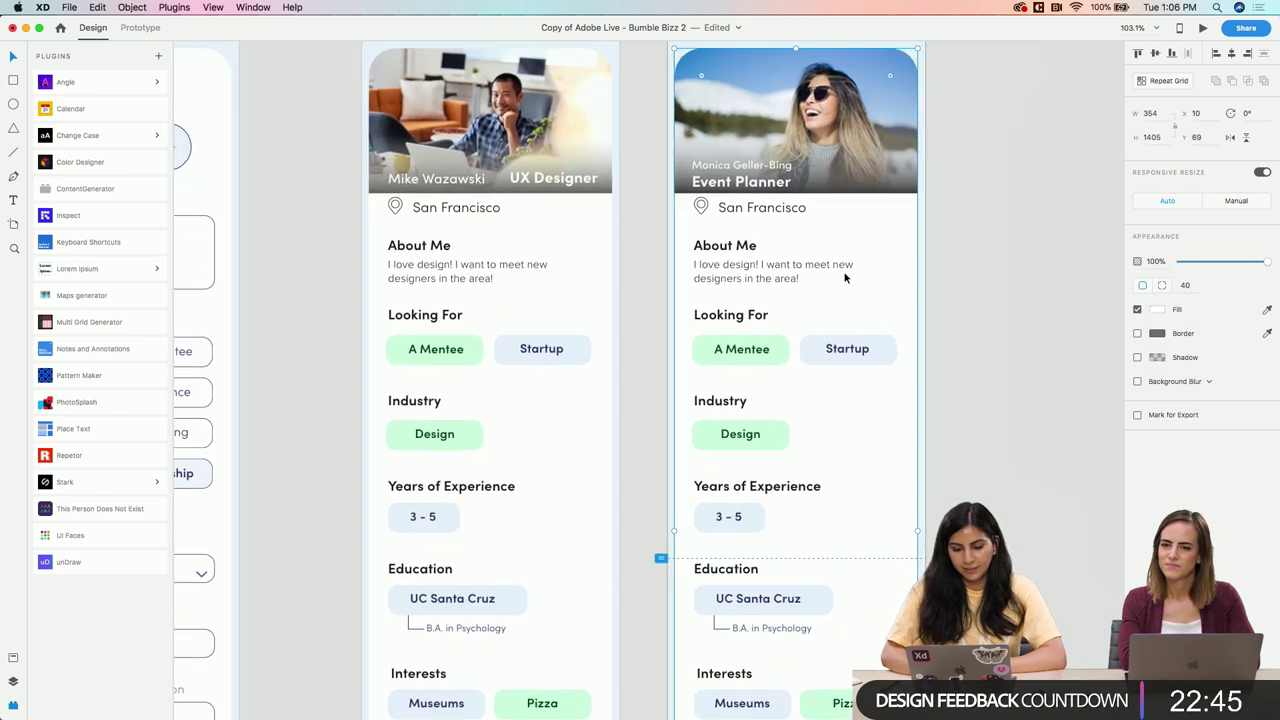
pyautogui.scroll(-2, 845, 278)
pyautogui.doubleClick(776, 236)
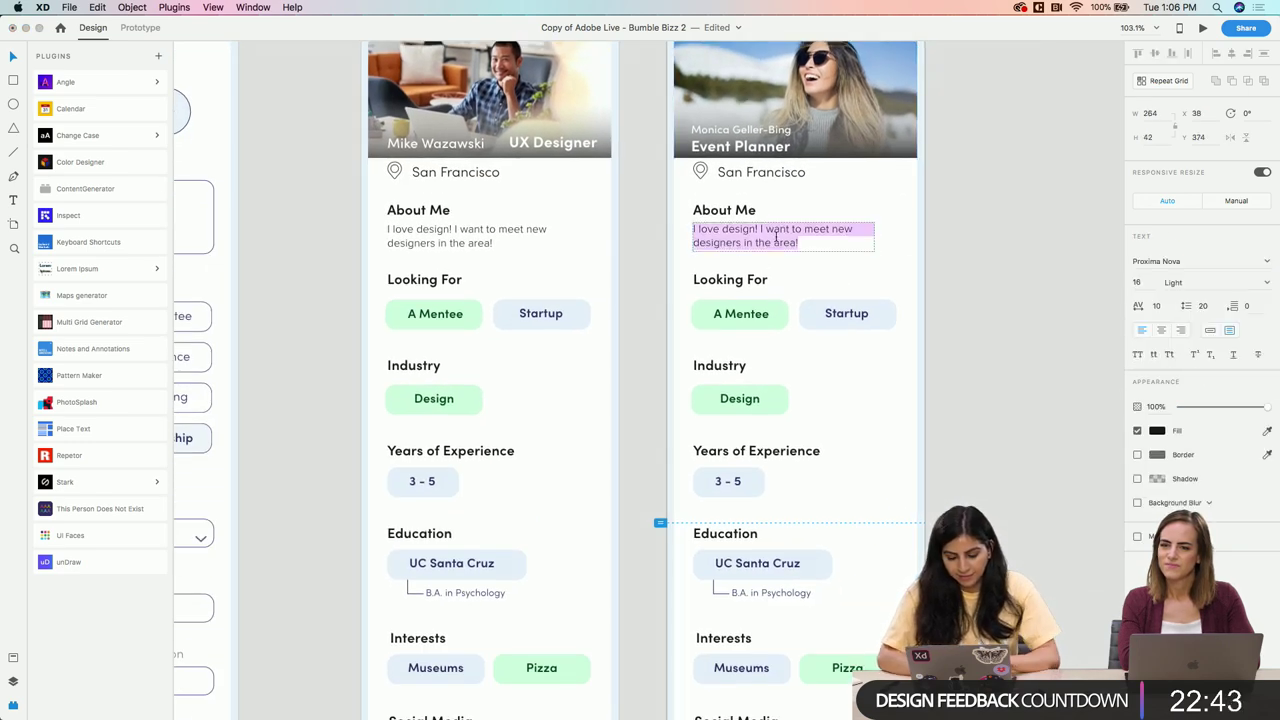
pyautogui.press('BackSpace')
pyautogui.write('I love plan')
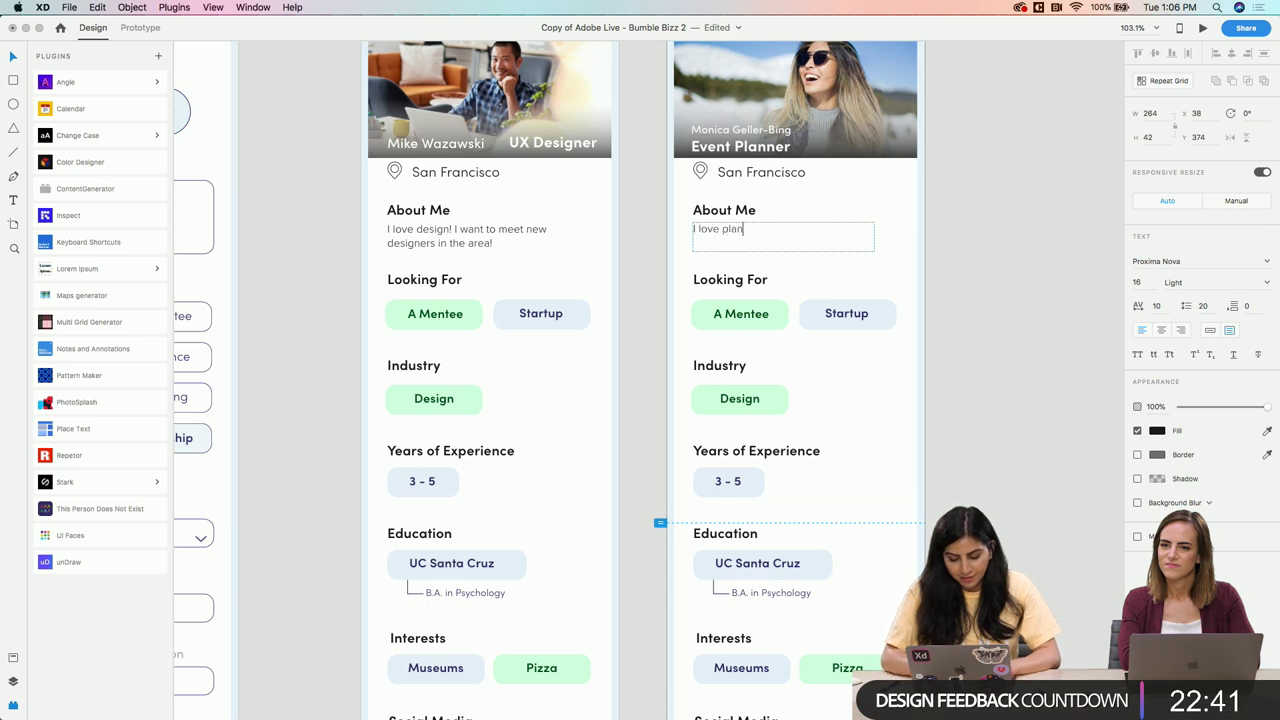
pyautogui.write('ning events!')
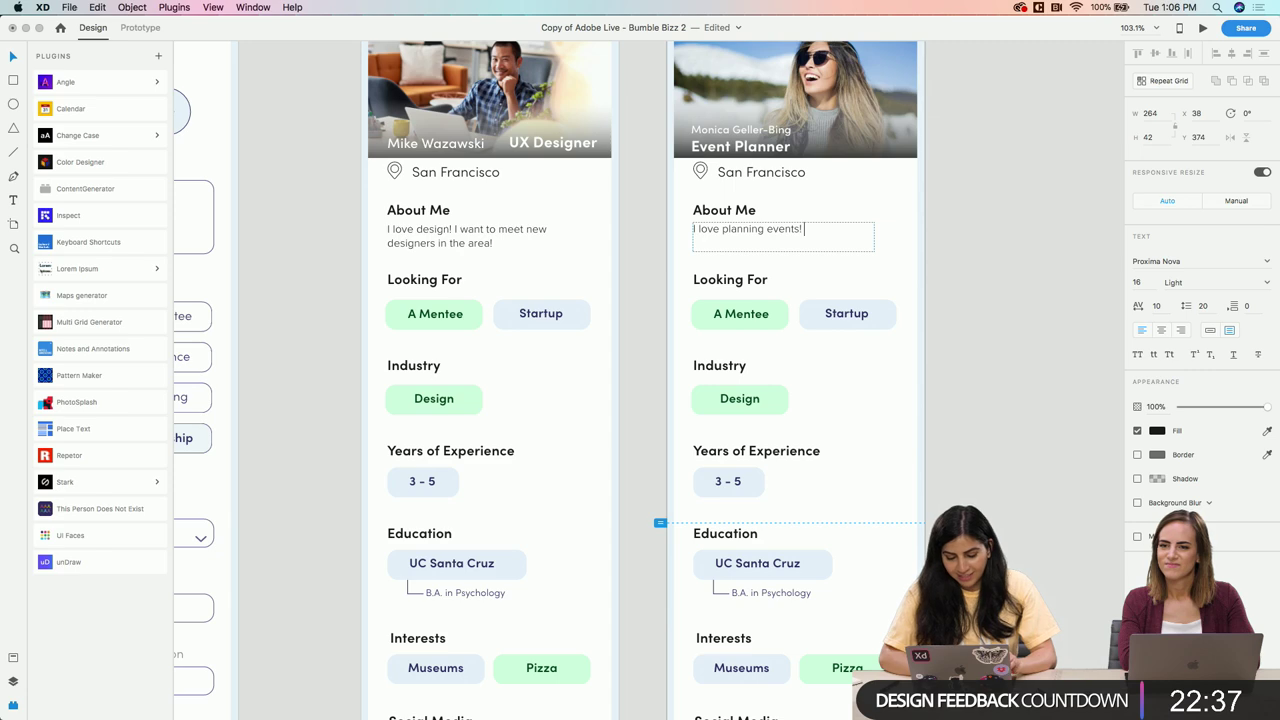
pyautogui.doubleClick(871, 251)
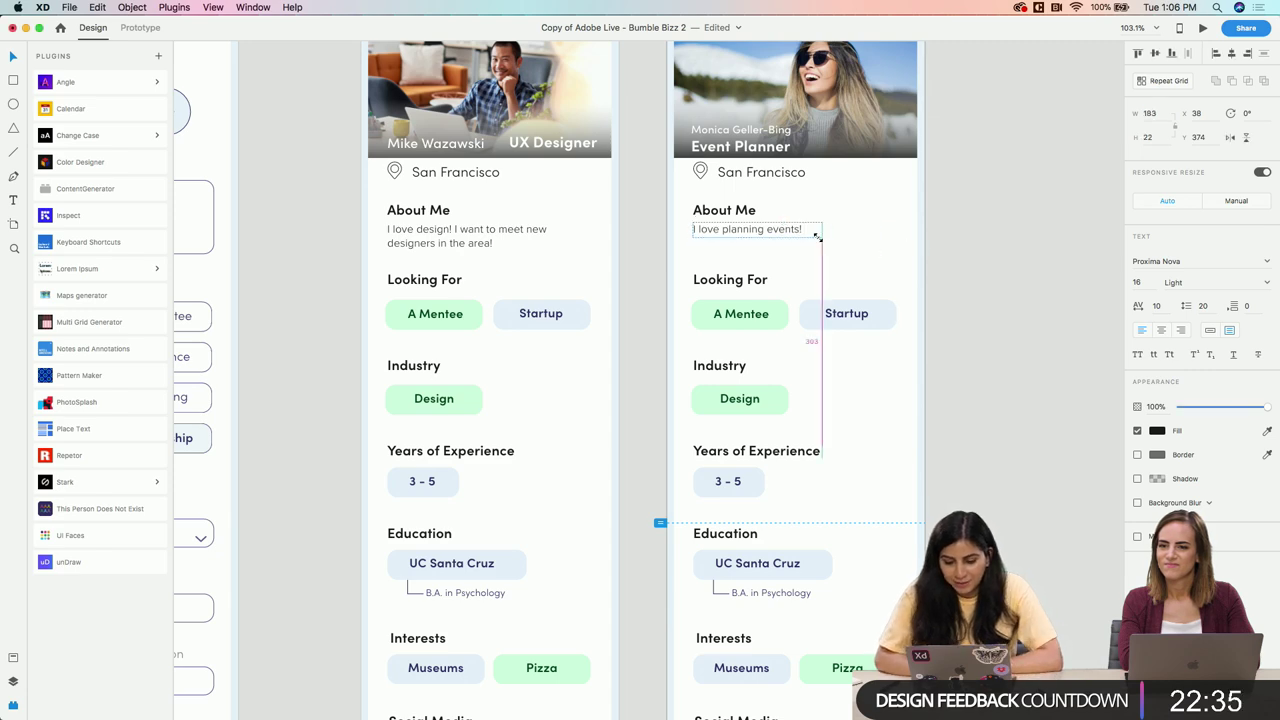
pyautogui.click(902, 252)
pyautogui.scroll(-5, 934, 260)
pyautogui.scroll(-1, 850, 275)
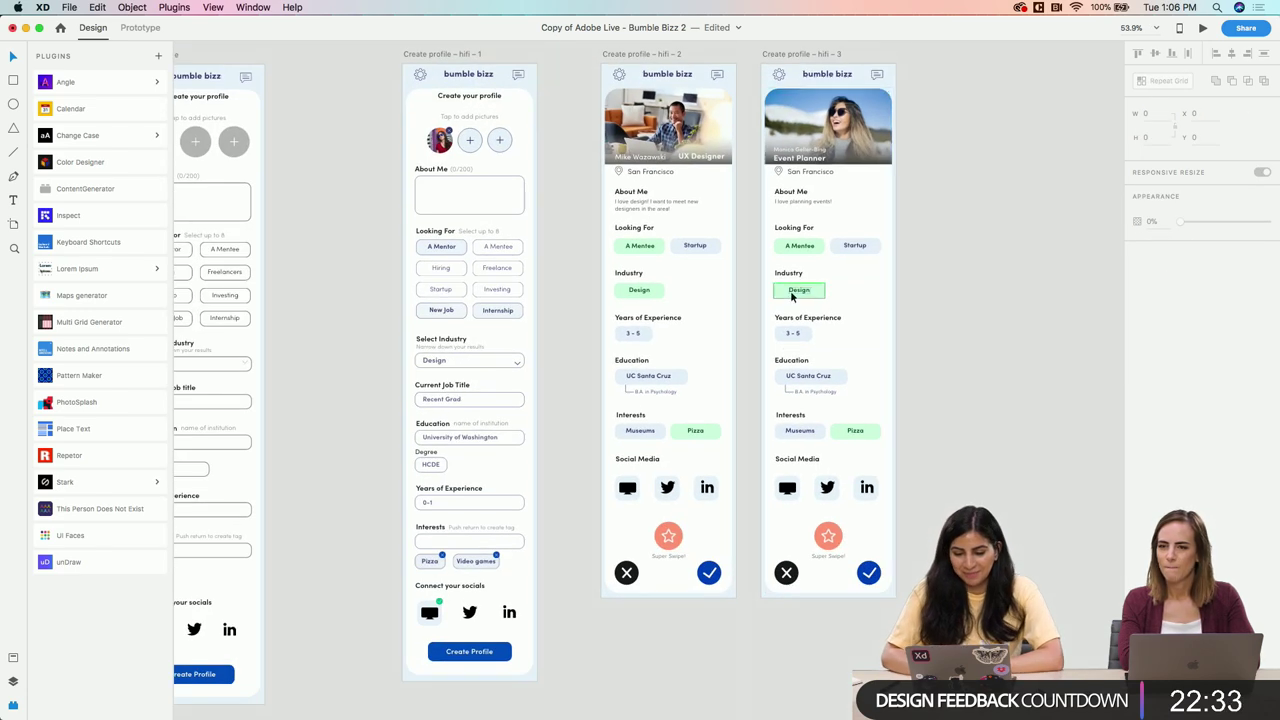
# Select the background shape of the Event Planner card's A Mentee tag
pyautogui.scroll(5, 808, 248)
pyautogui.click(834, 234)
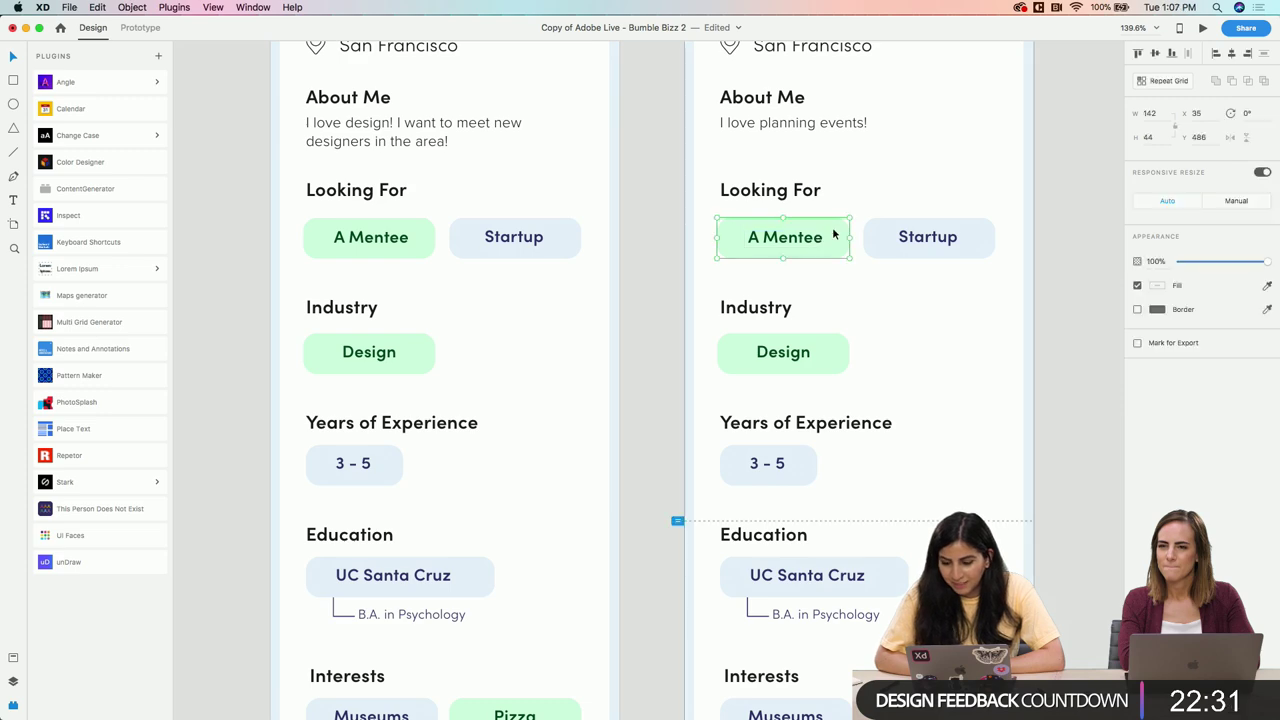
pyautogui.scroll(-4, 834, 234)
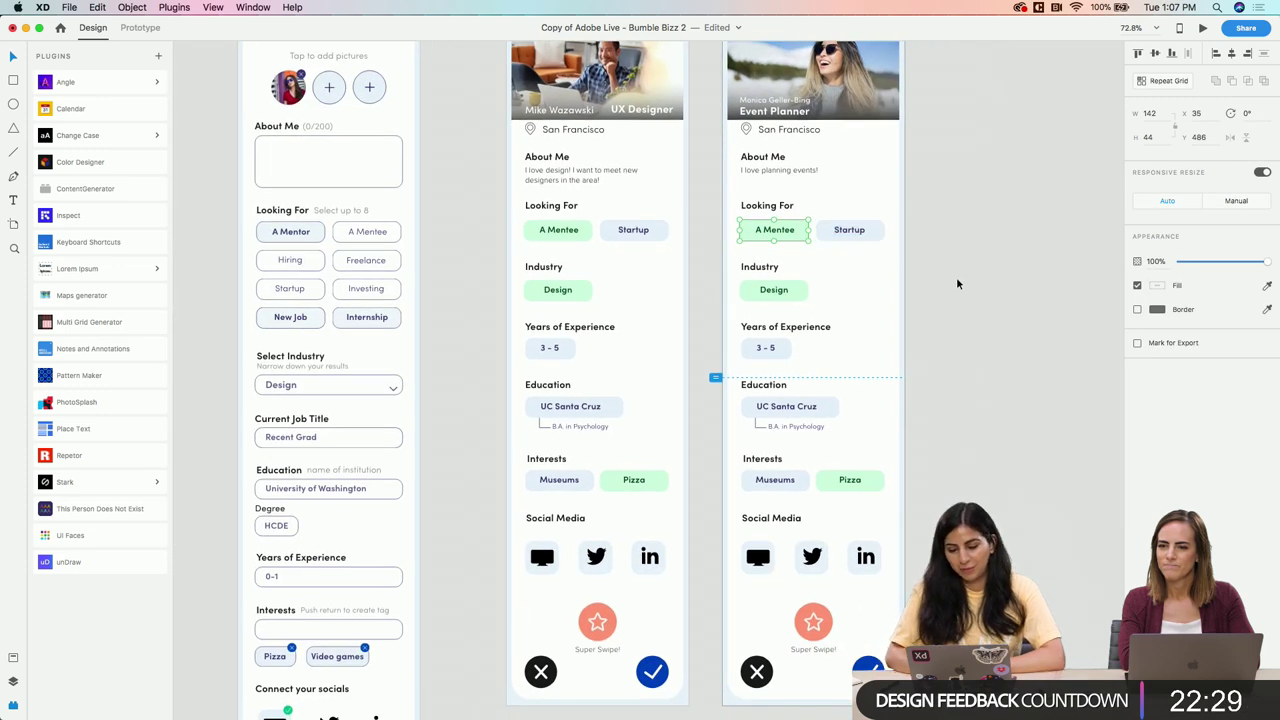
pyautogui.click(956, 280)
pyautogui.scroll(4, 811, 231)
pyautogui.scroll(-2, 803, 231)
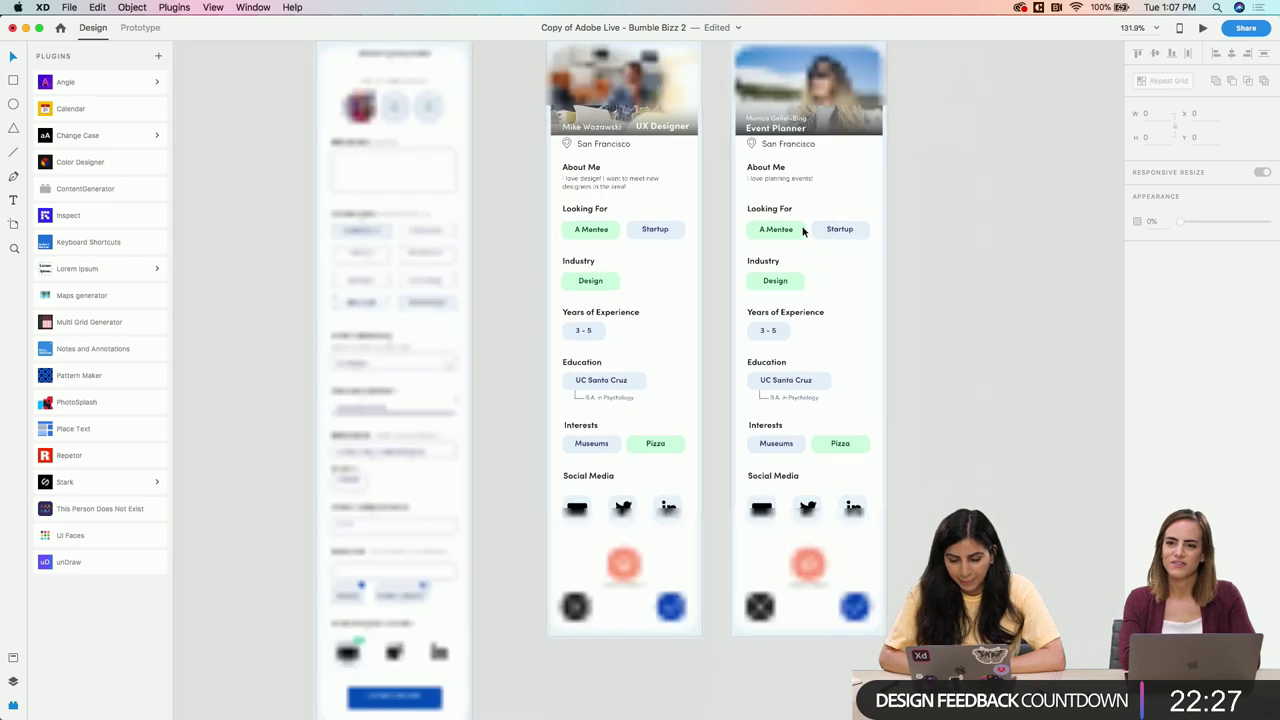
pyautogui.scroll(-4, 803, 231)
pyautogui.scroll(1, 780, 241)
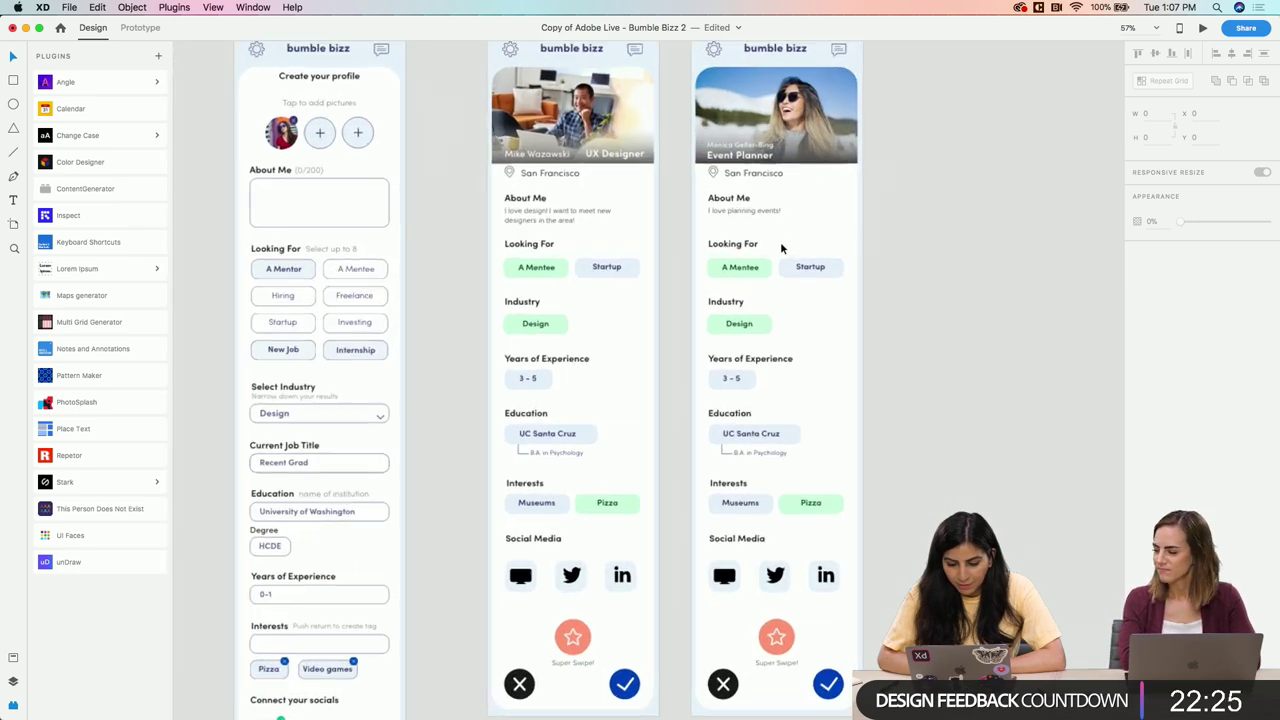
pyautogui.scroll(-1, 780, 241)
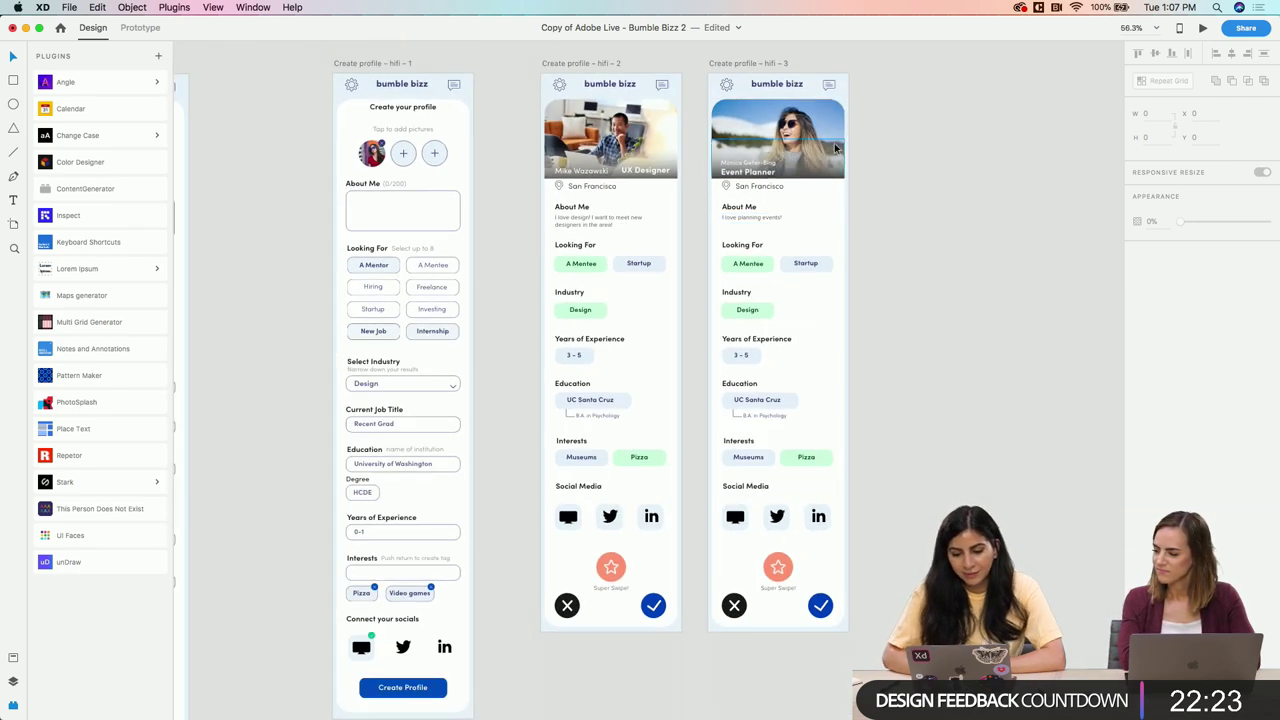
pyautogui.scroll(4, 714, 234)
pyautogui.click(822, 299)
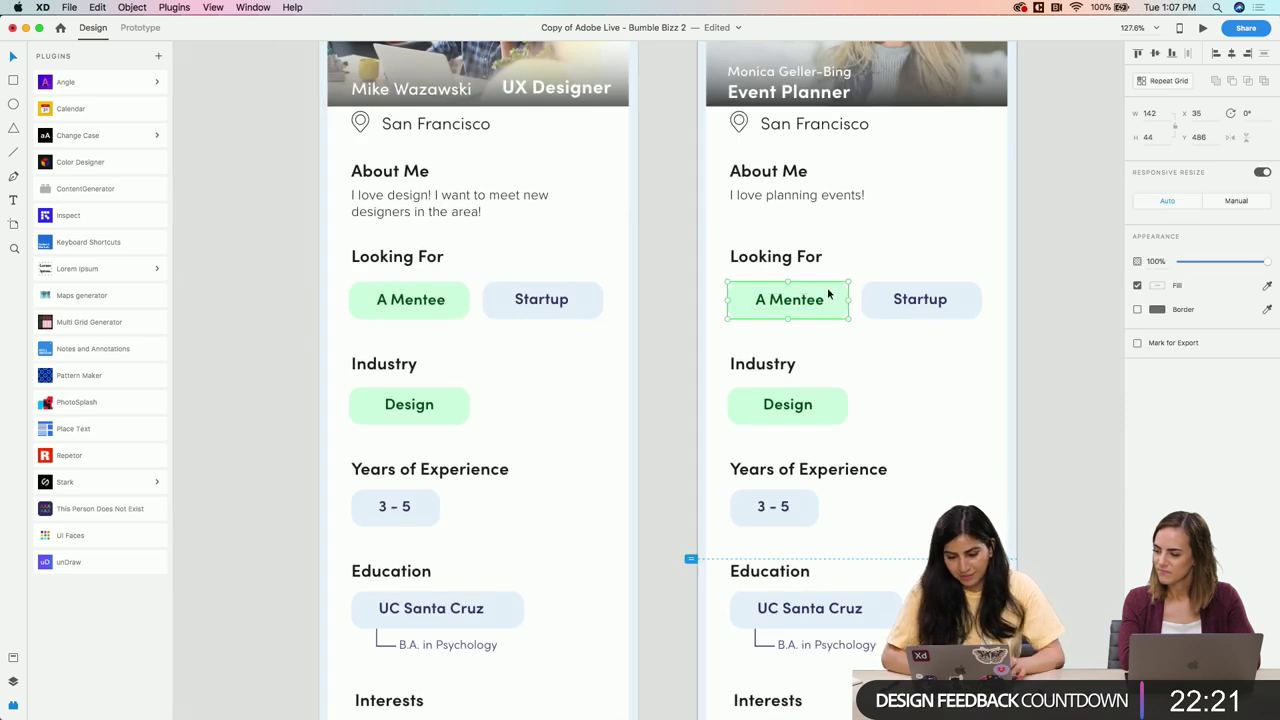
pyautogui.doubleClick(827, 290)
# Check the tag's fill and border colours and the document's colour swatches
pyautogui.click(1157, 357)
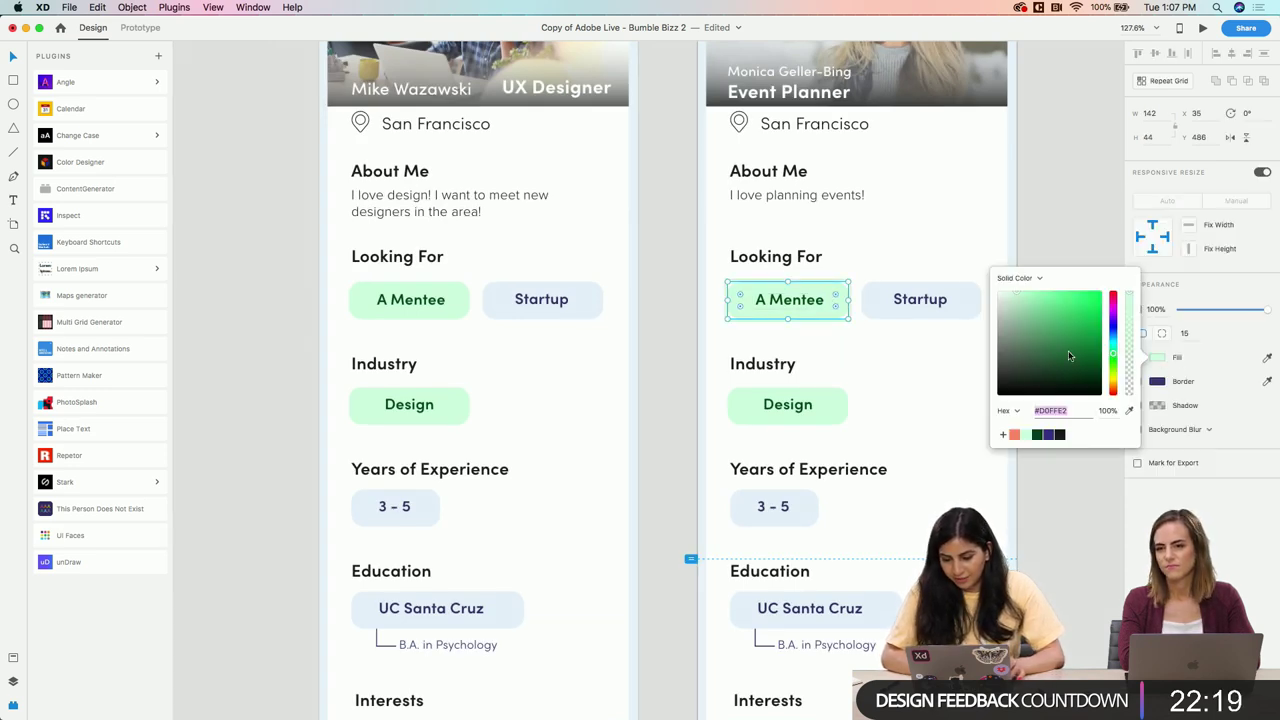
pyautogui.click(1202, 383)
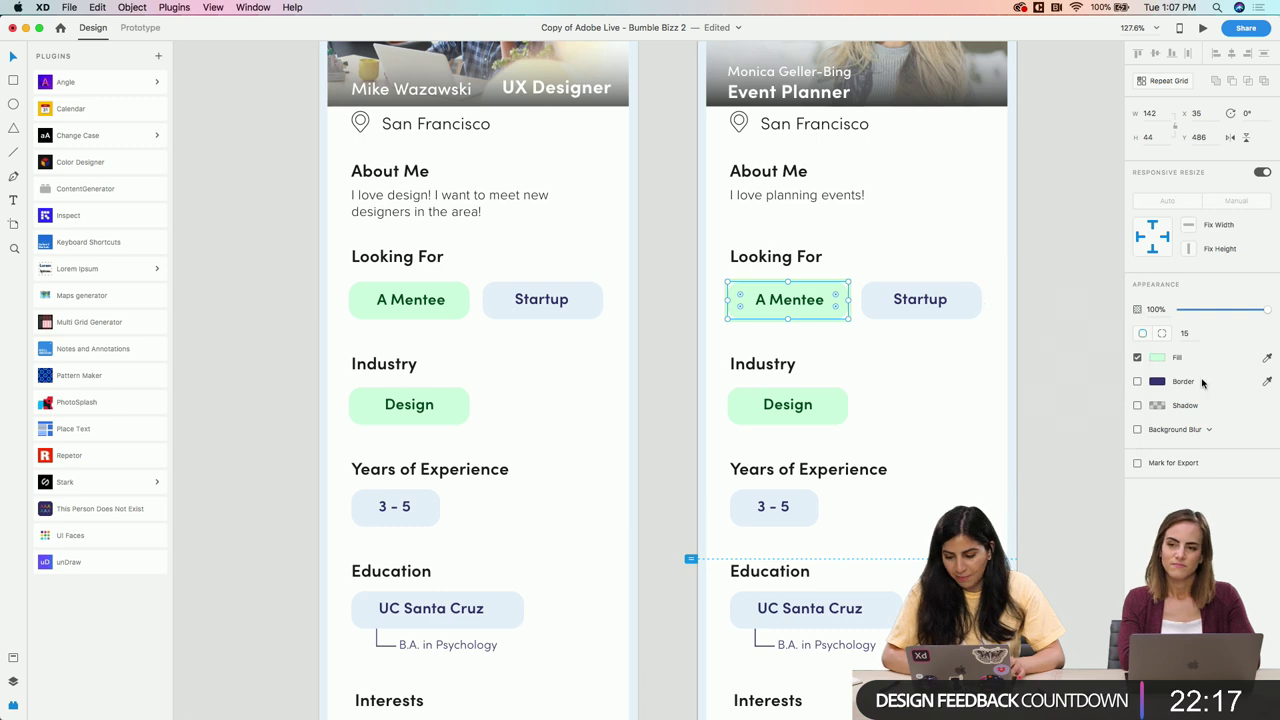
pyautogui.click(1157, 381)
pyautogui.click(13, 681)
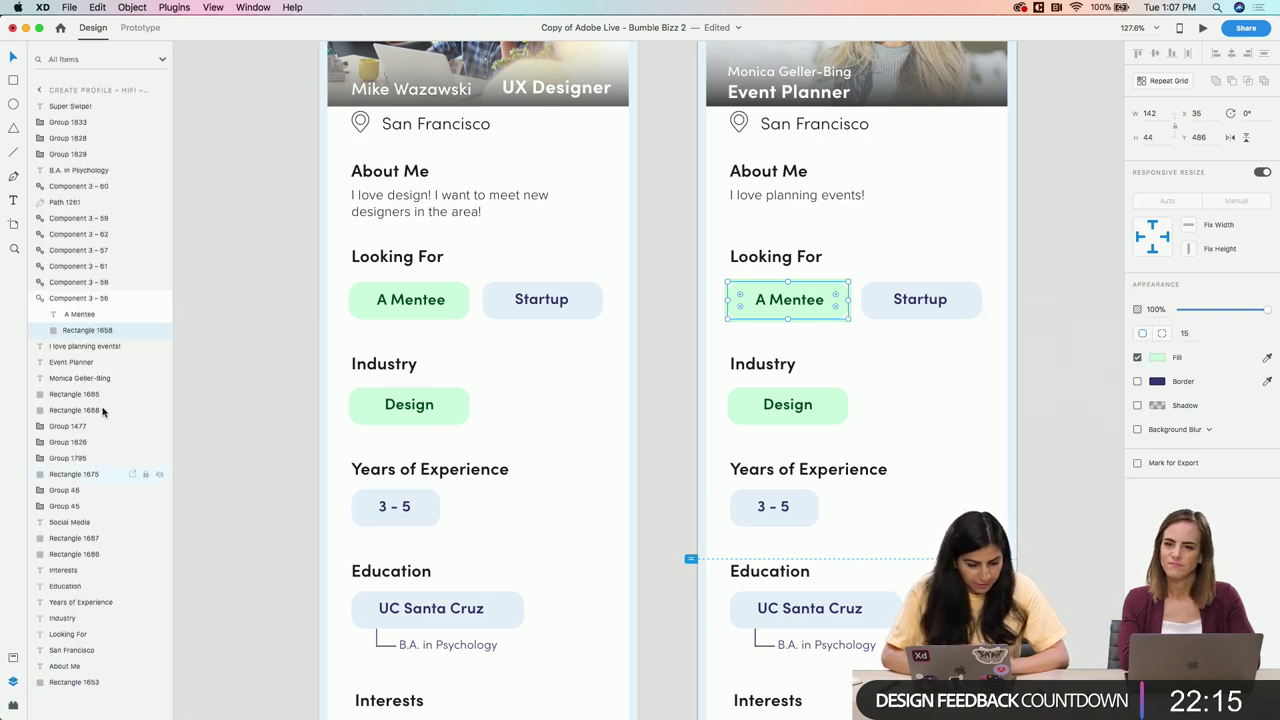
pyautogui.click(12, 658)
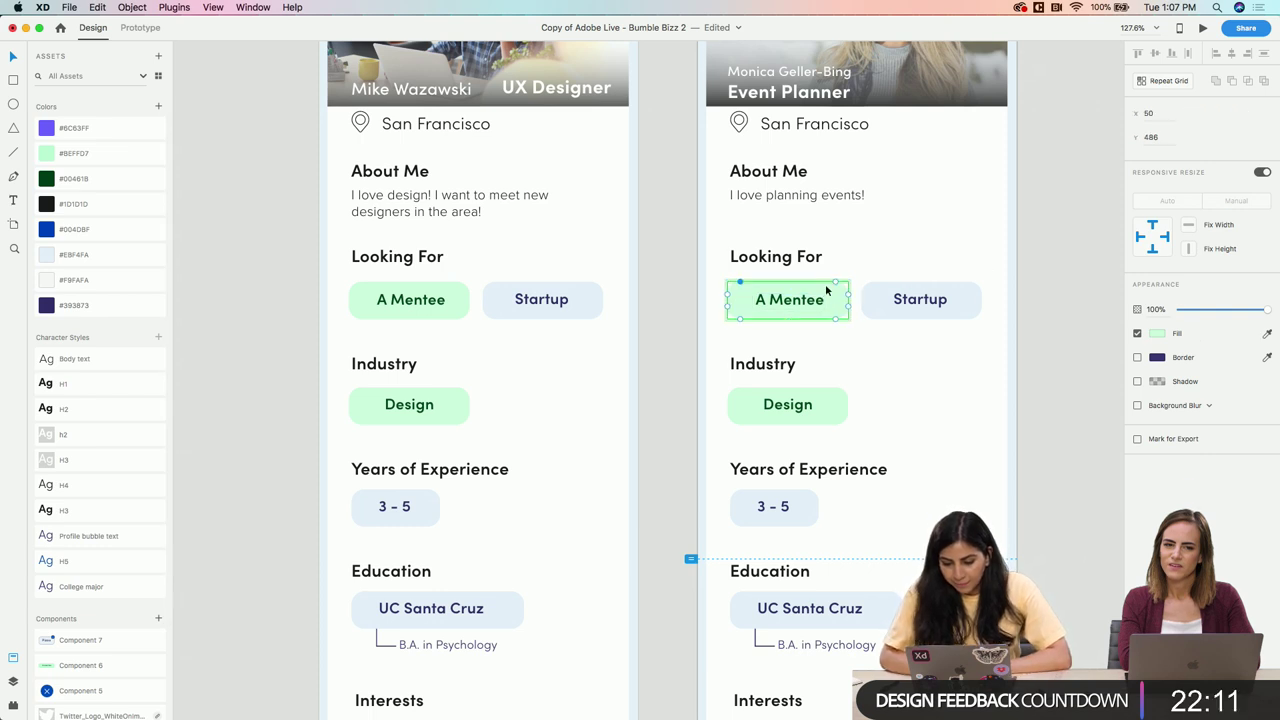
pyautogui.click(924, 250)
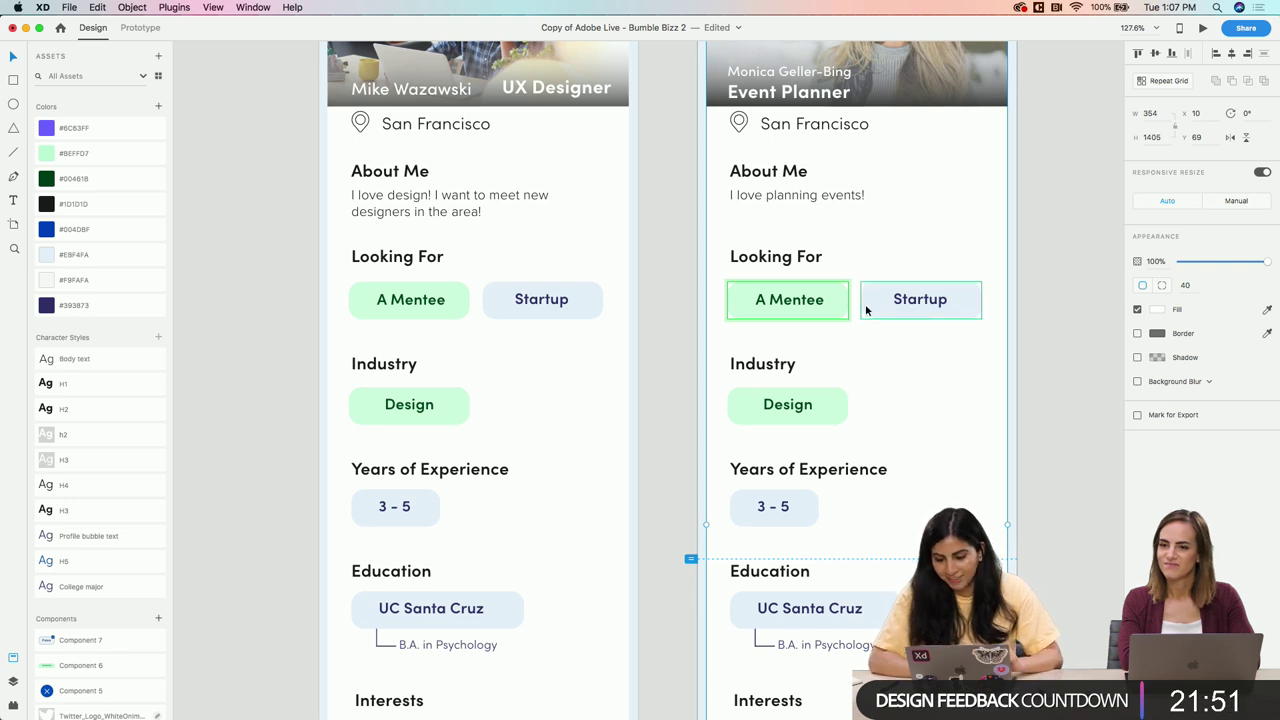
# Eyedrop the Startup tag's light-blue fill onto the A Mentee tag background
pyautogui.click(836, 305)
pyautogui.doubleClick(838, 307)
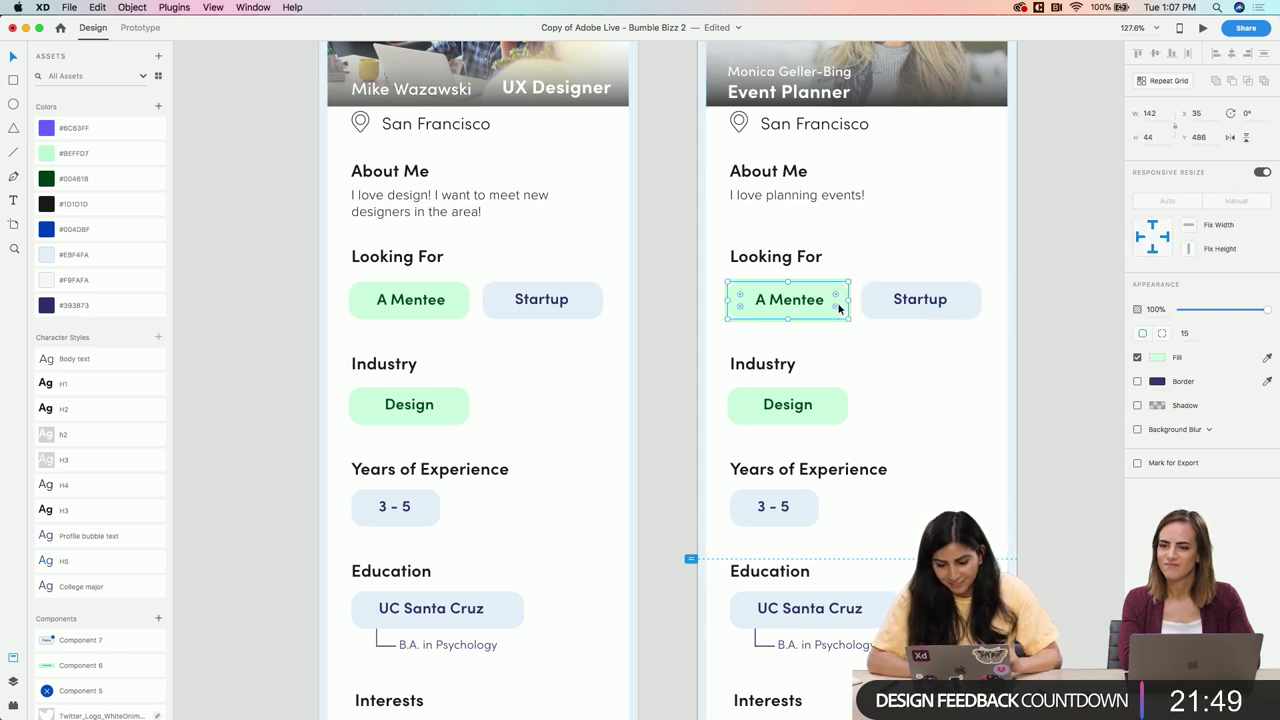
pyautogui.click(1267, 357)
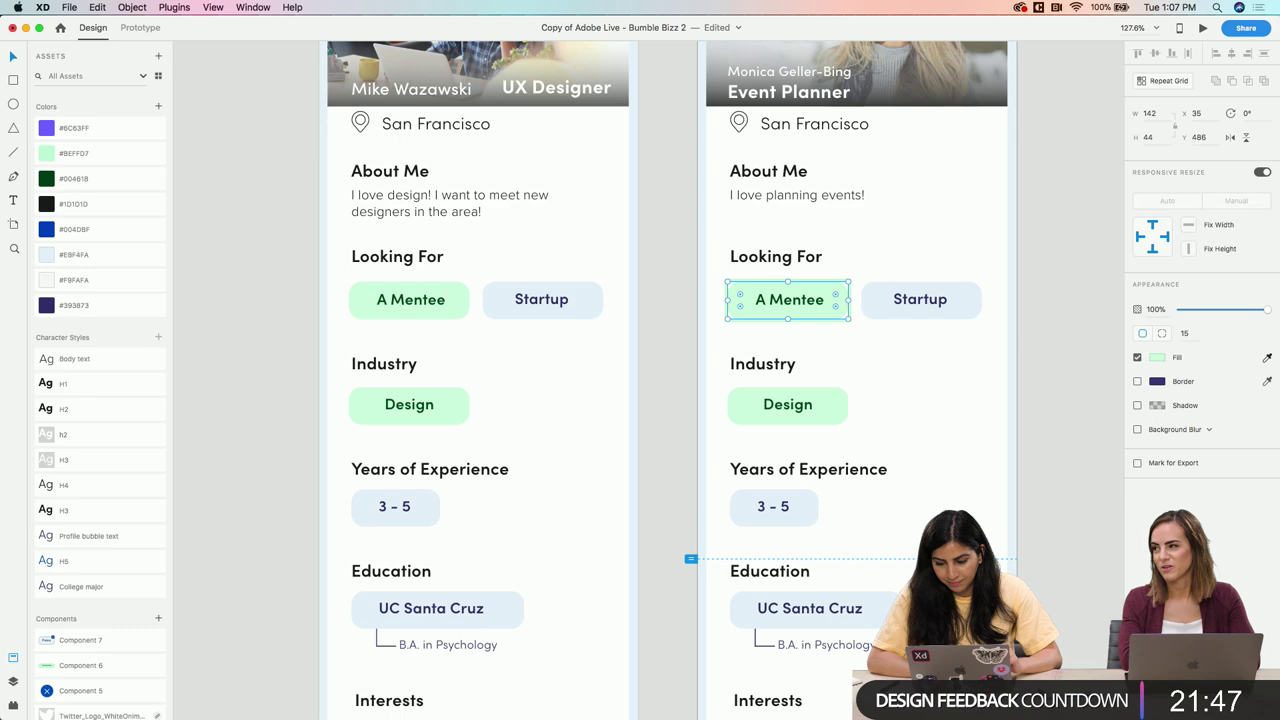
pyautogui.click(940, 300)
pyautogui.click(901, 358)
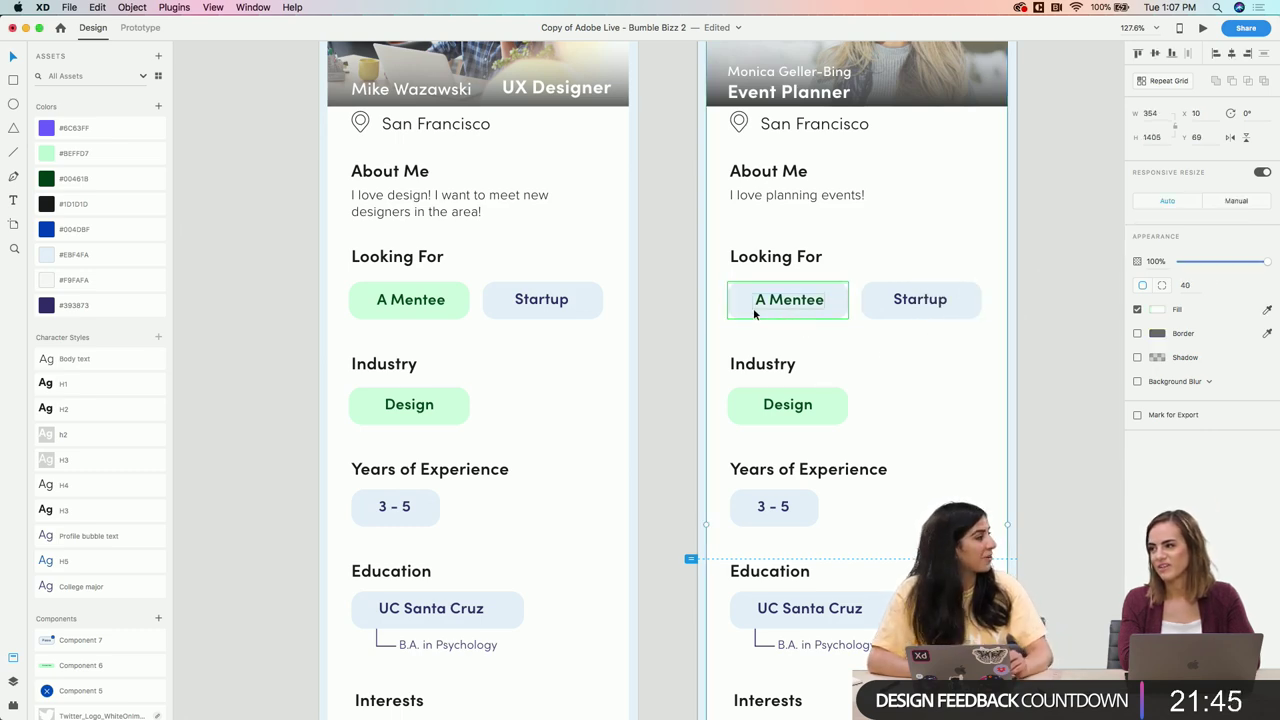
# Set the A Mentee label text colour to dark navy #393873
pyautogui.scroll(5, 753, 305)
pyautogui.click(803, 290)
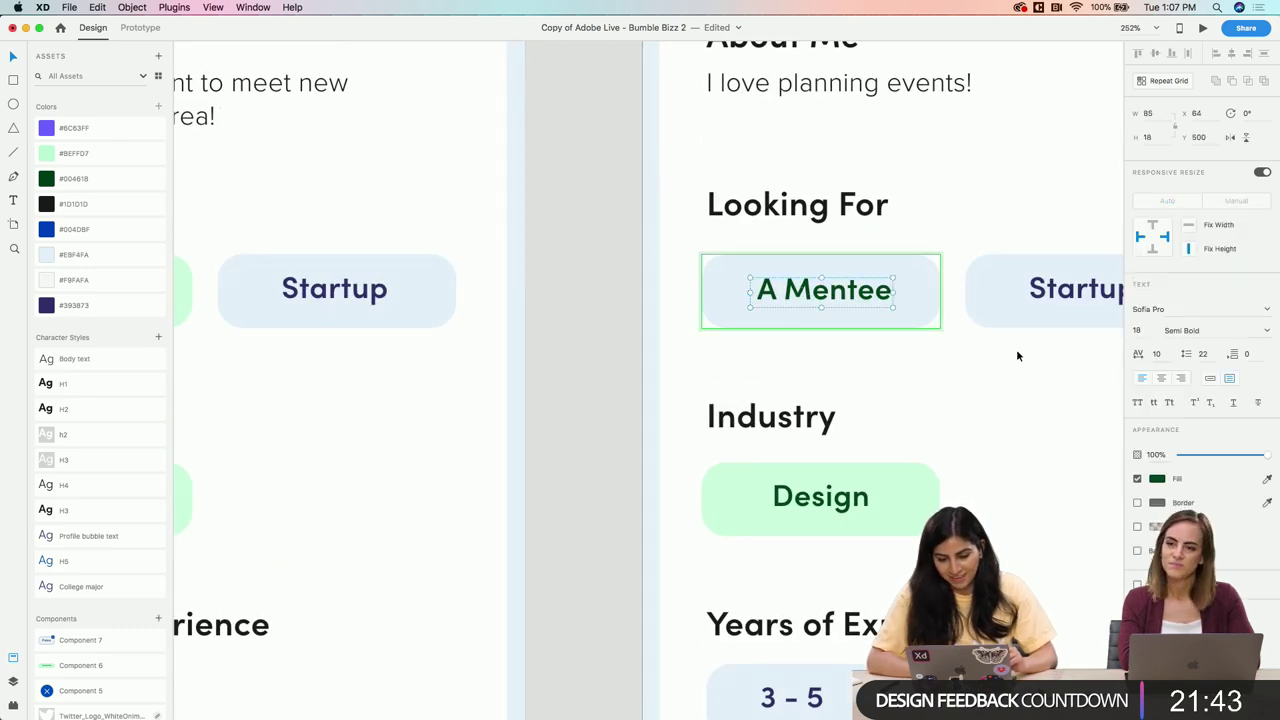
pyautogui.click(1268, 481)
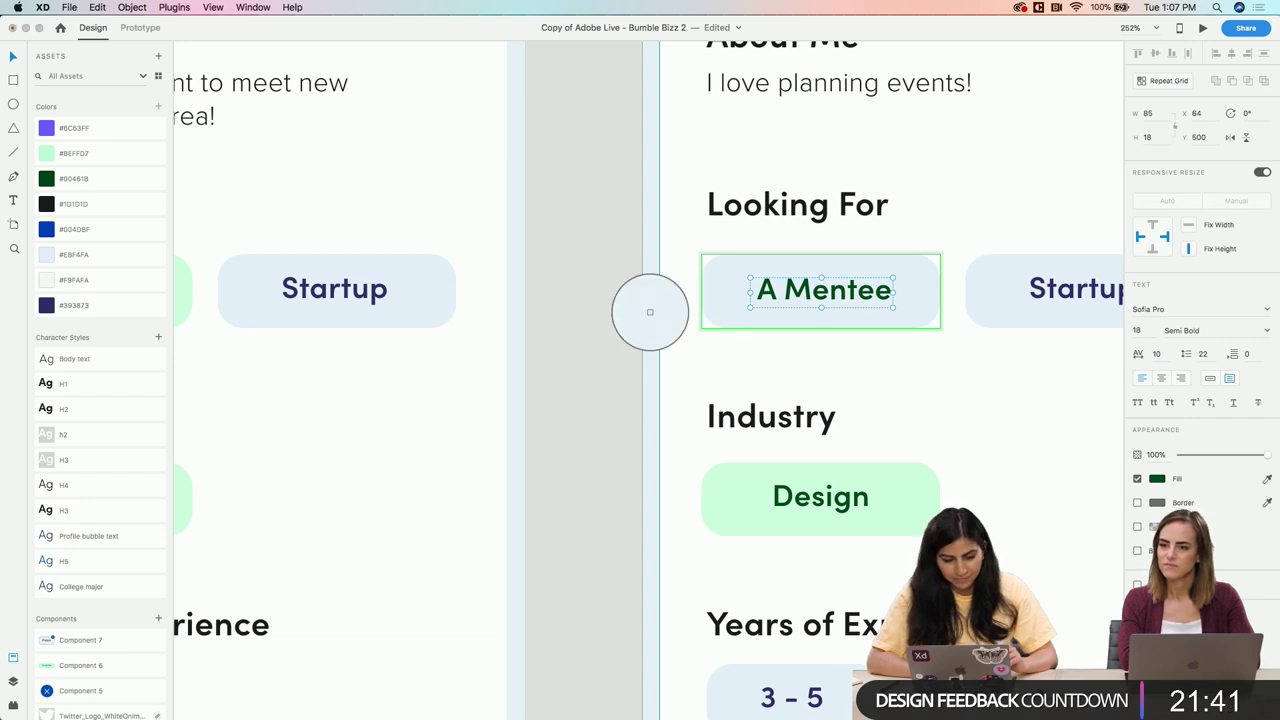
pyautogui.click(48, 305)
pyautogui.click(641, 360)
# Change the Looking For tag from 'A Mentee' to 'Investing' and narrow its text box
pyautogui.scroll(-5, 641, 360)
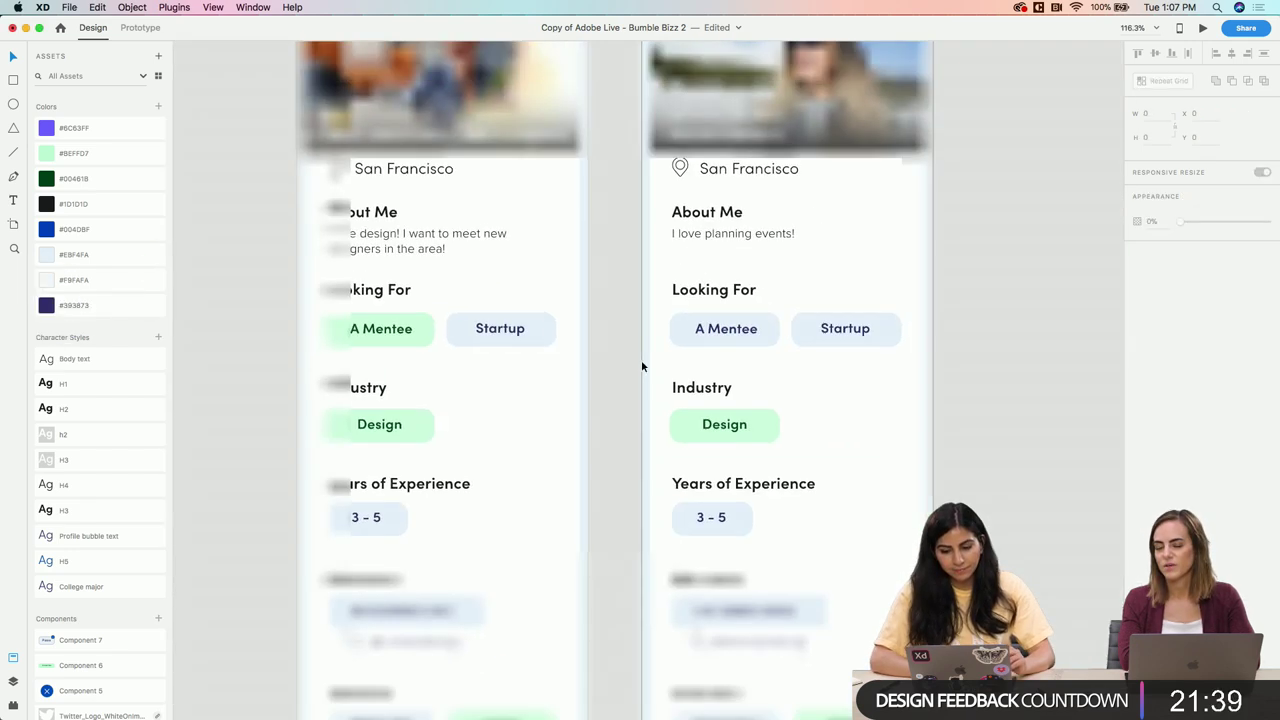
pyautogui.hscroll(1, 641, 362)
pyautogui.hscroll(-10, 686, 331)
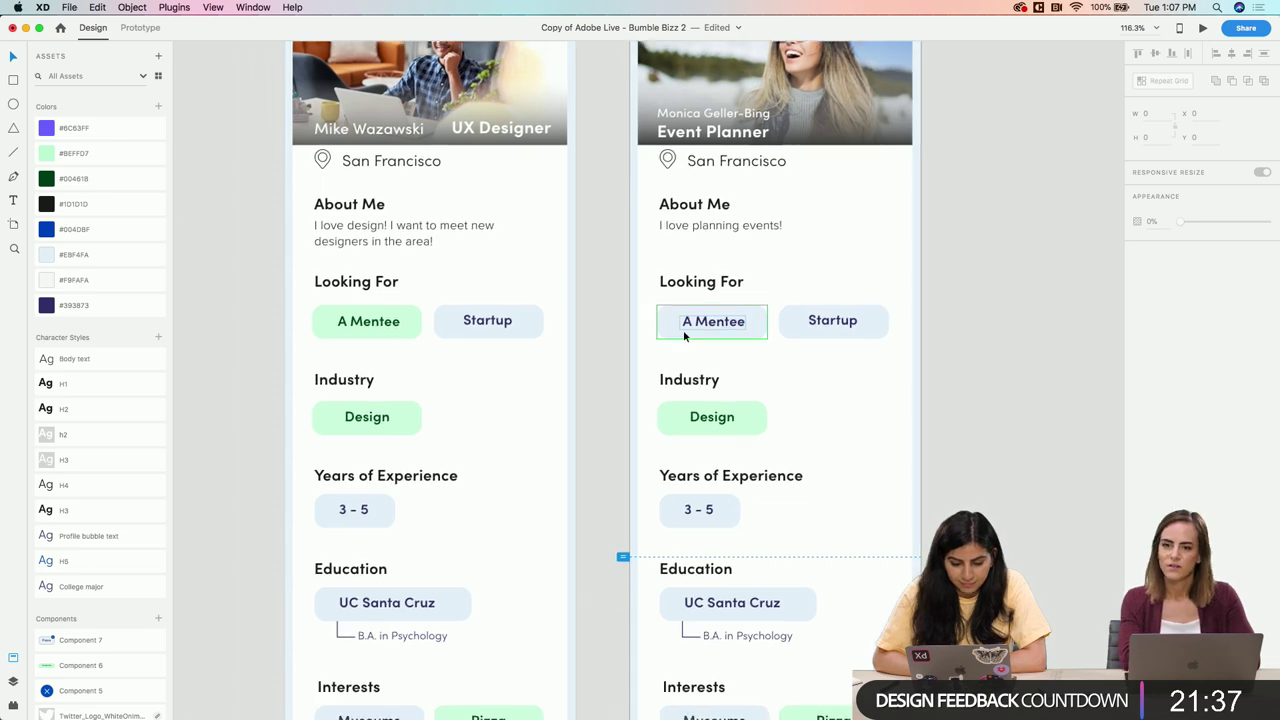
pyautogui.hscroll(5, 685, 337)
pyautogui.doubleClick(686, 307)
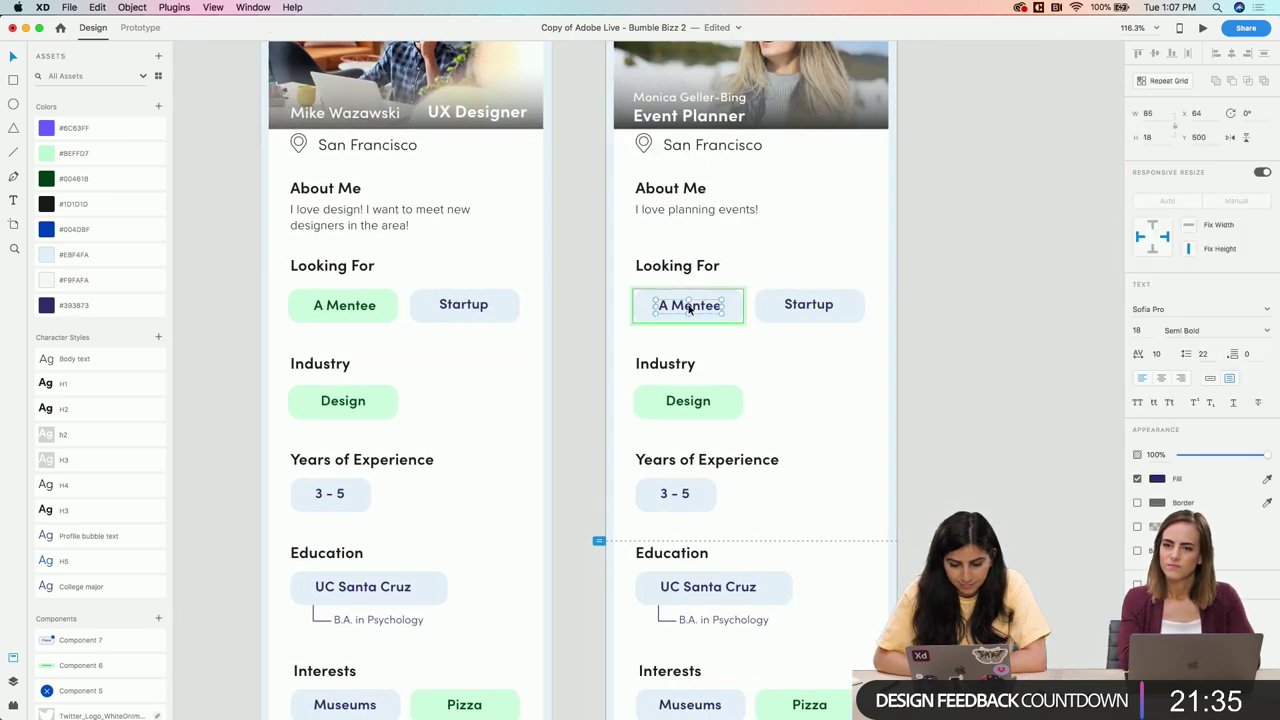
pyautogui.scroll(3, 690, 311)
pyautogui.hscroll(-2, 690, 311)
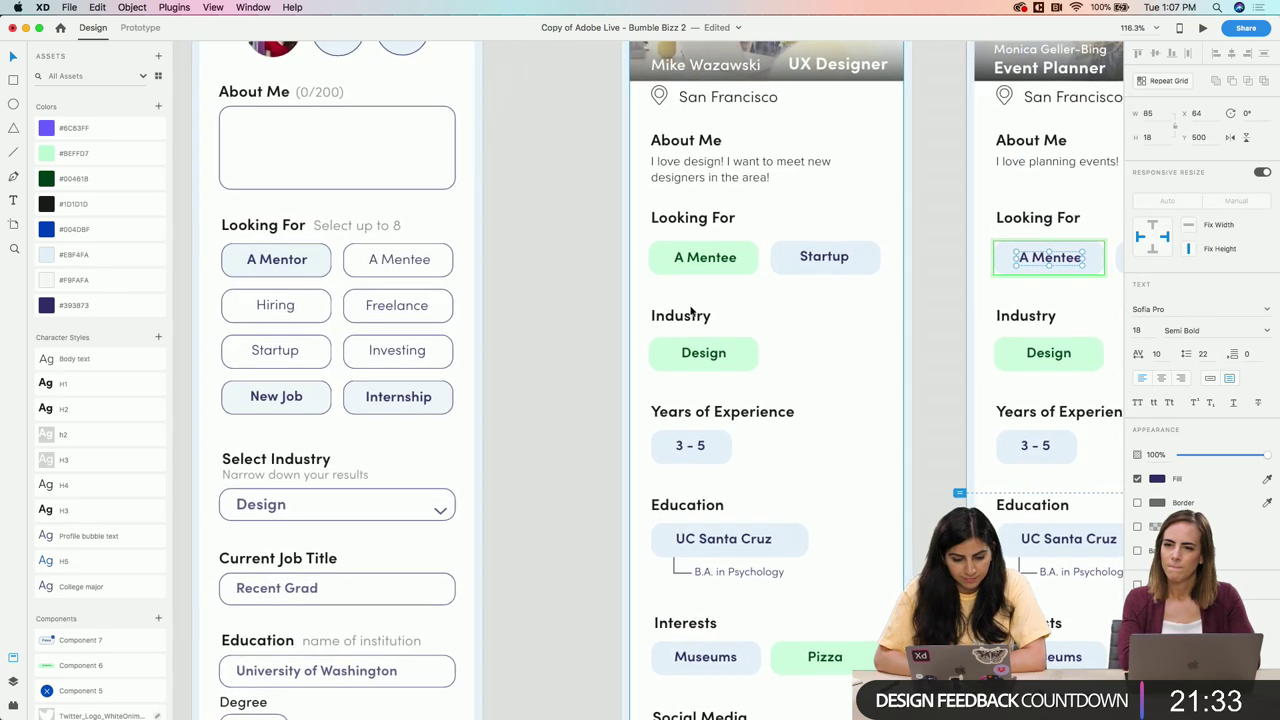
pyautogui.hscroll(7, 710, 300)
pyautogui.doubleClick(722, 290)
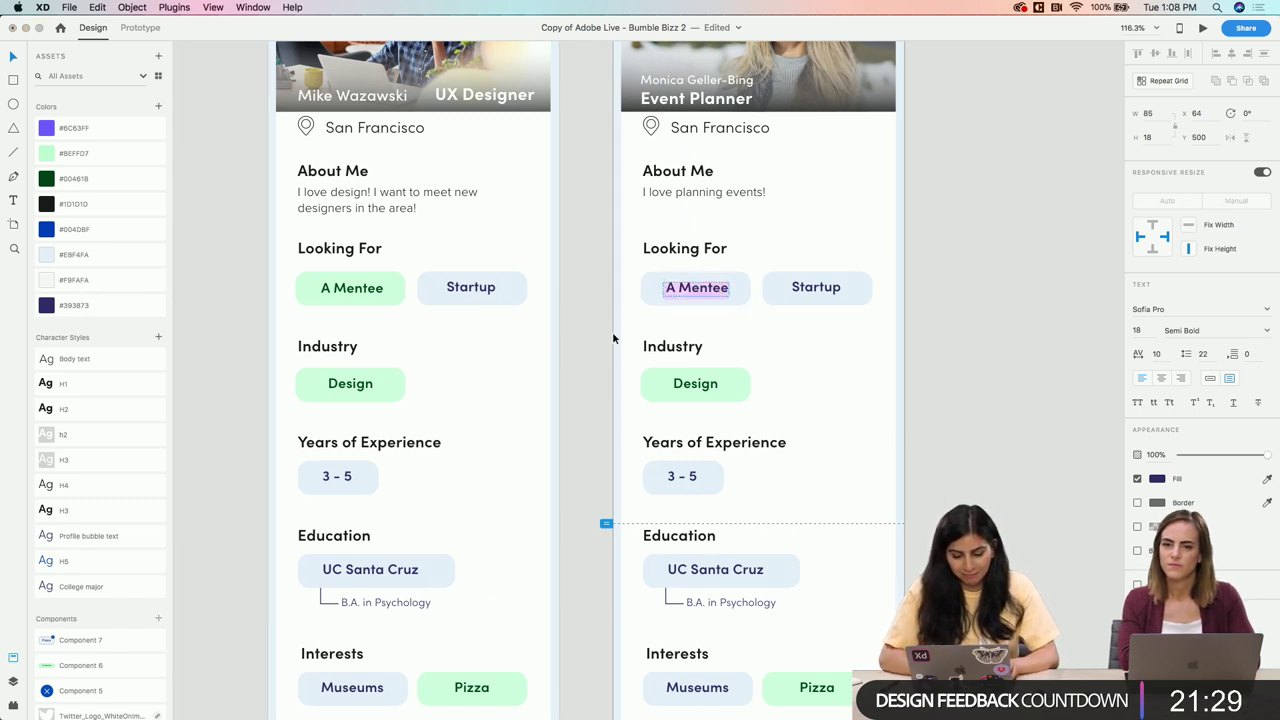
pyautogui.write('Investin')
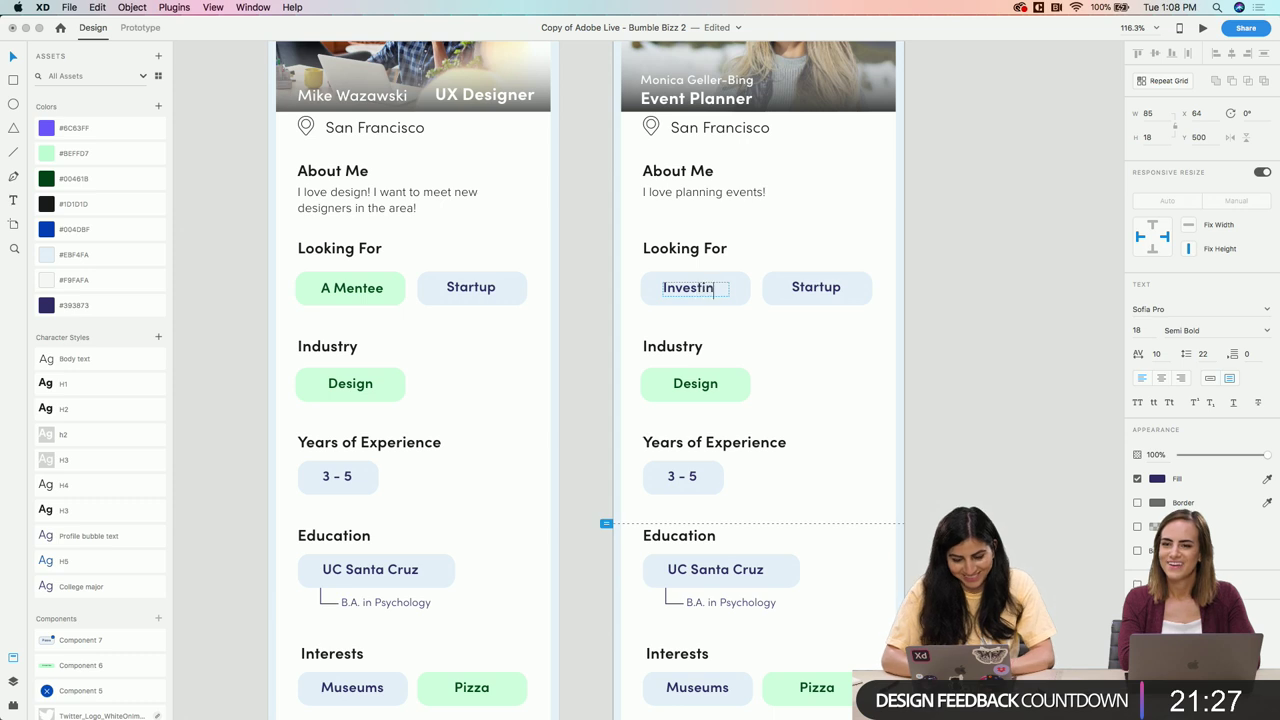
pyautogui.write('g')
pyautogui.press('Escape')
pyautogui.scroll(3, 654, 339)
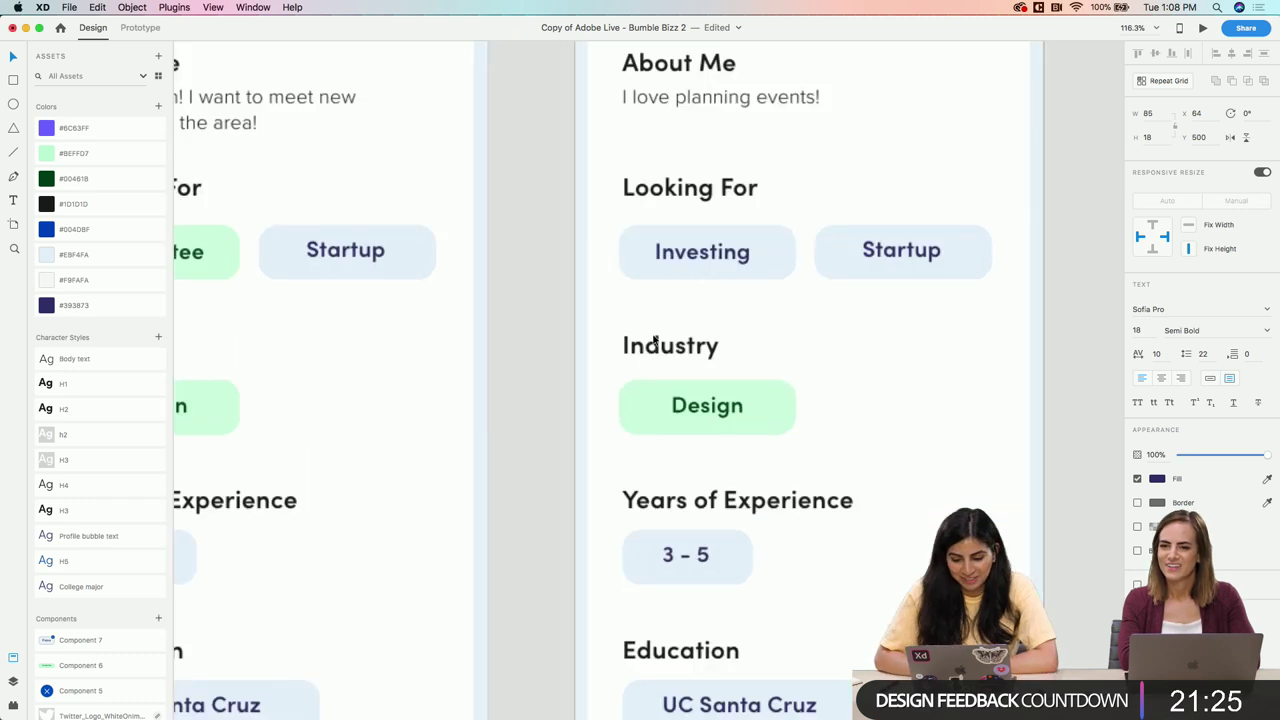
pyautogui.moveTo(791, 229); pyautogui.dragTo(764, 229)
pyautogui.click(820, 314)
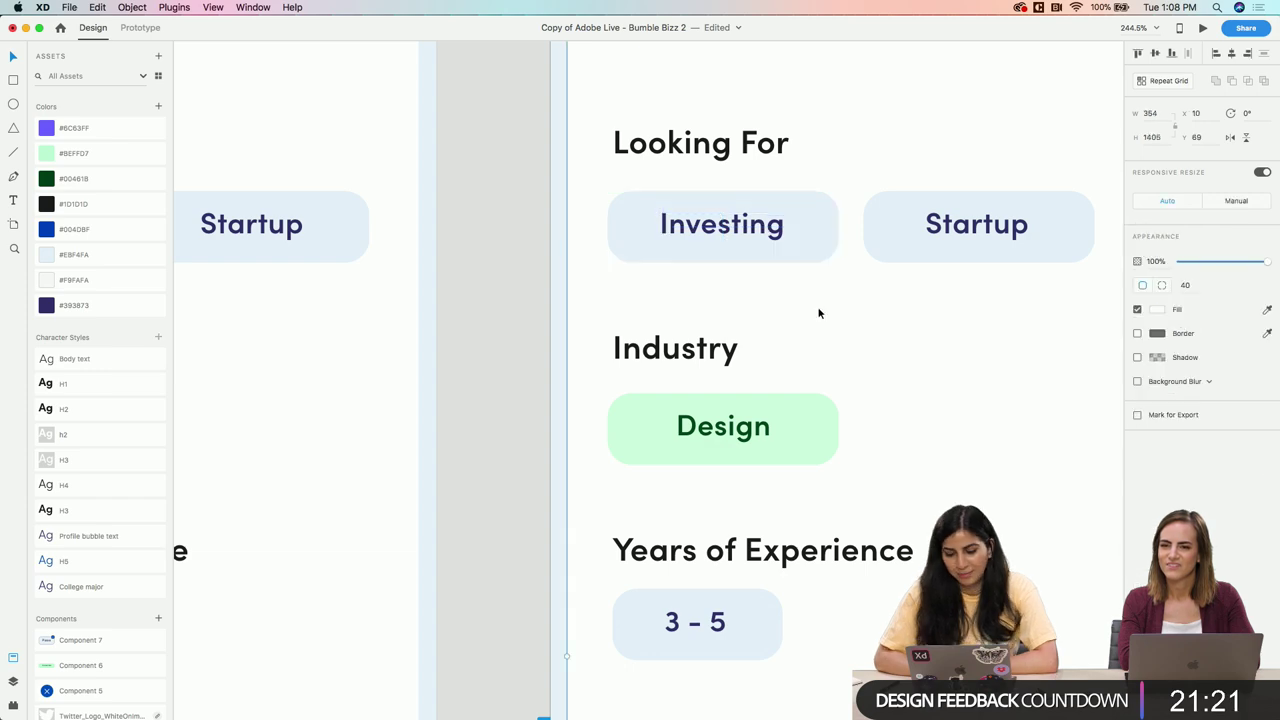
# Replace the Industry pill text 'Design' with 'Events' and narrow the text box to fit
pyautogui.scroll(-5, 819, 306)
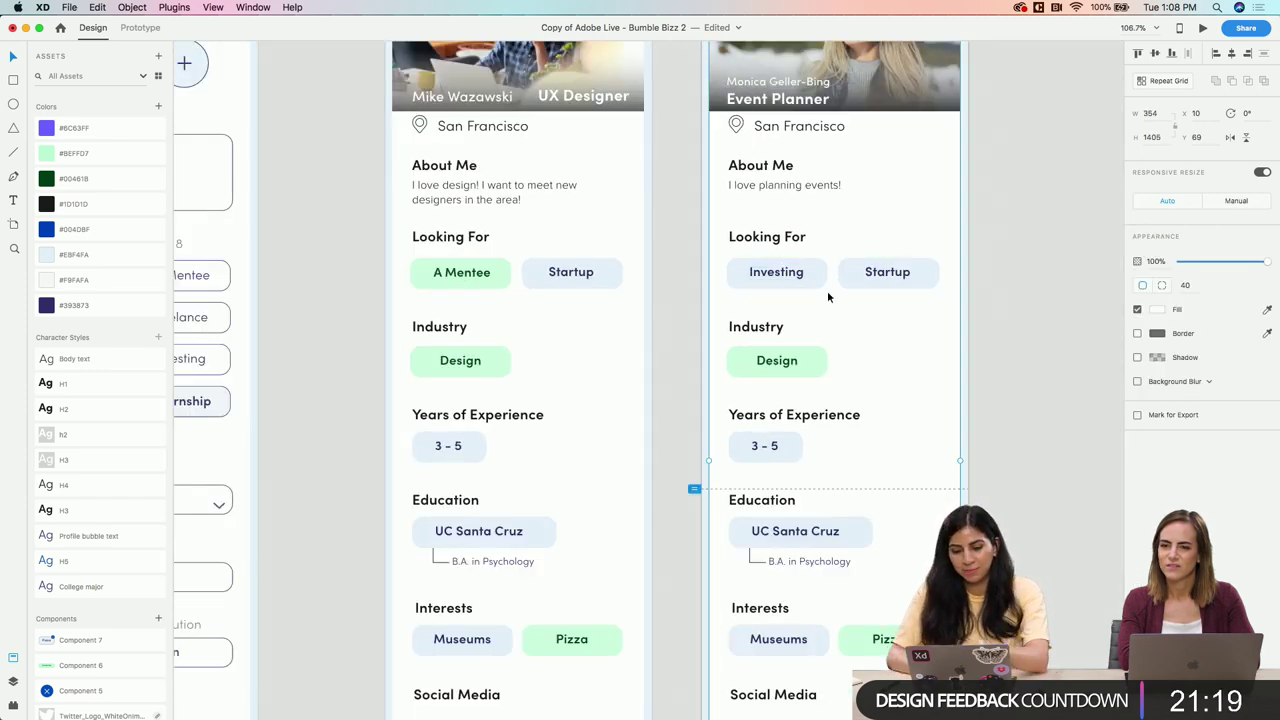
pyautogui.hscroll(-5, 680, 358)
pyautogui.hscroll(-3, 680, 358)
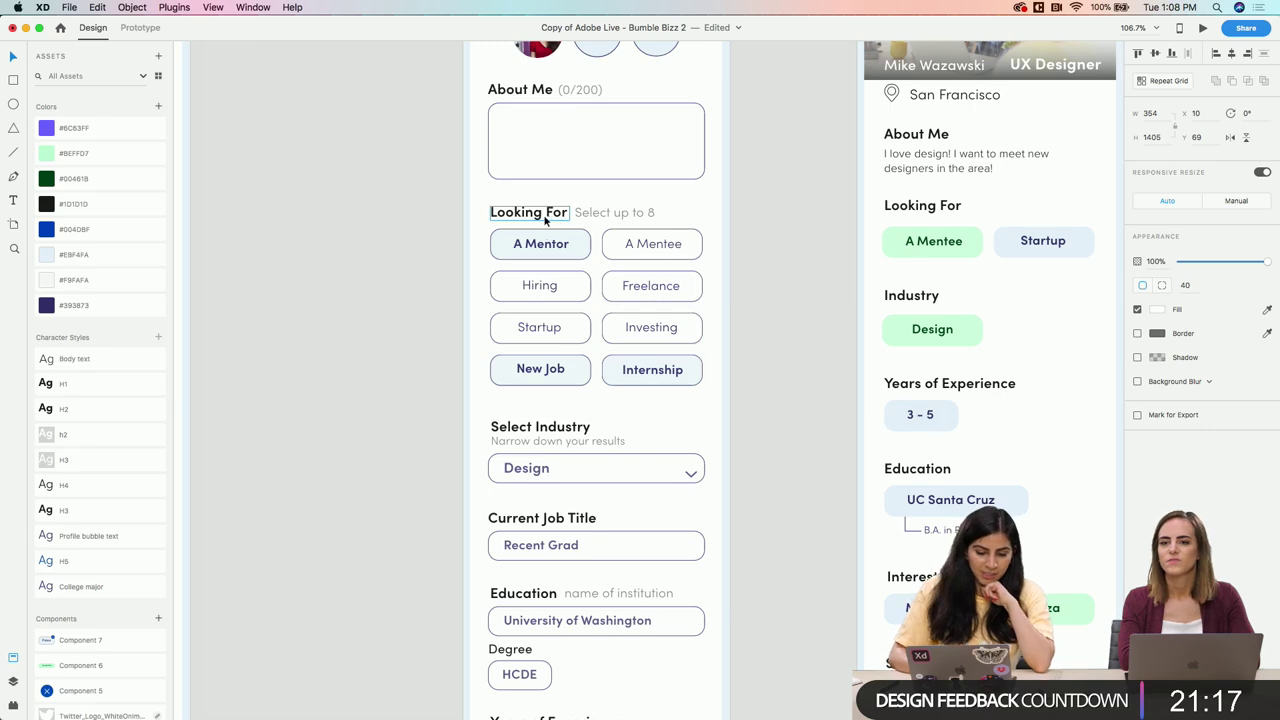
pyautogui.hscroll(5, 537, 191)
pyautogui.scroll(-2, 535, 195)
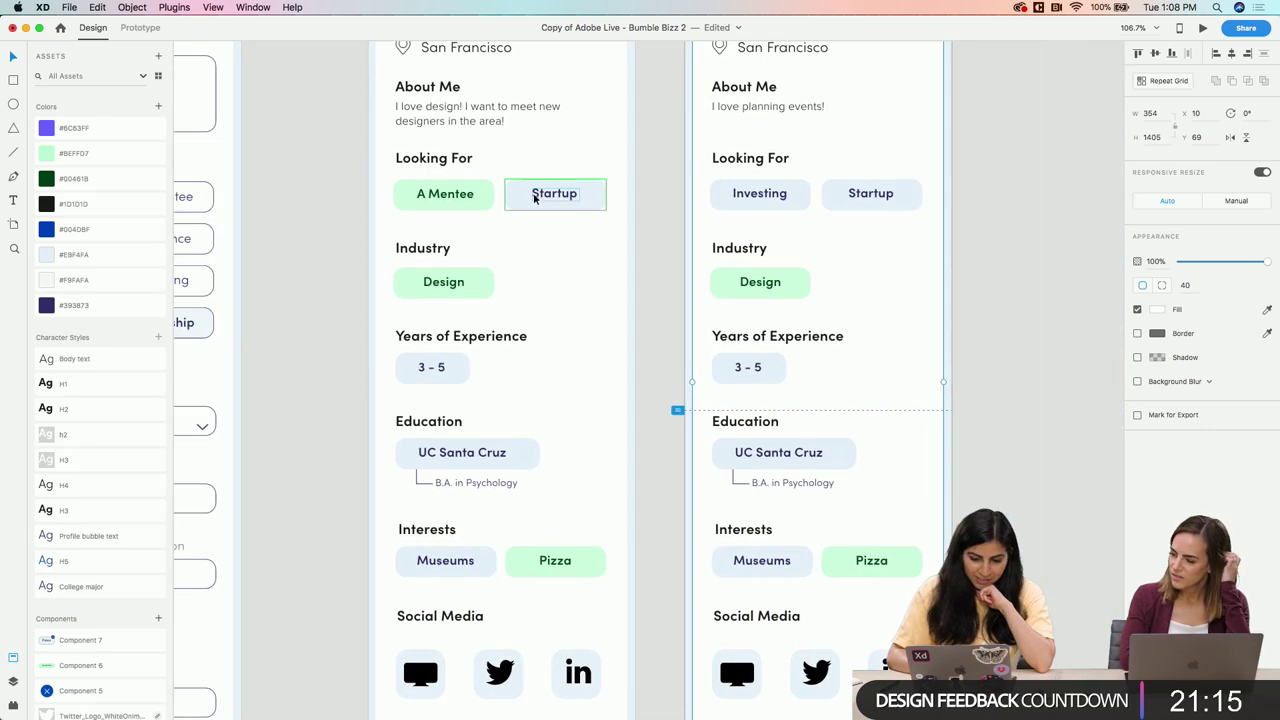
pyautogui.hscroll(2, 534, 197)
pyautogui.scroll(-3, 534, 197)
pyautogui.scroll(6, 586, 274)
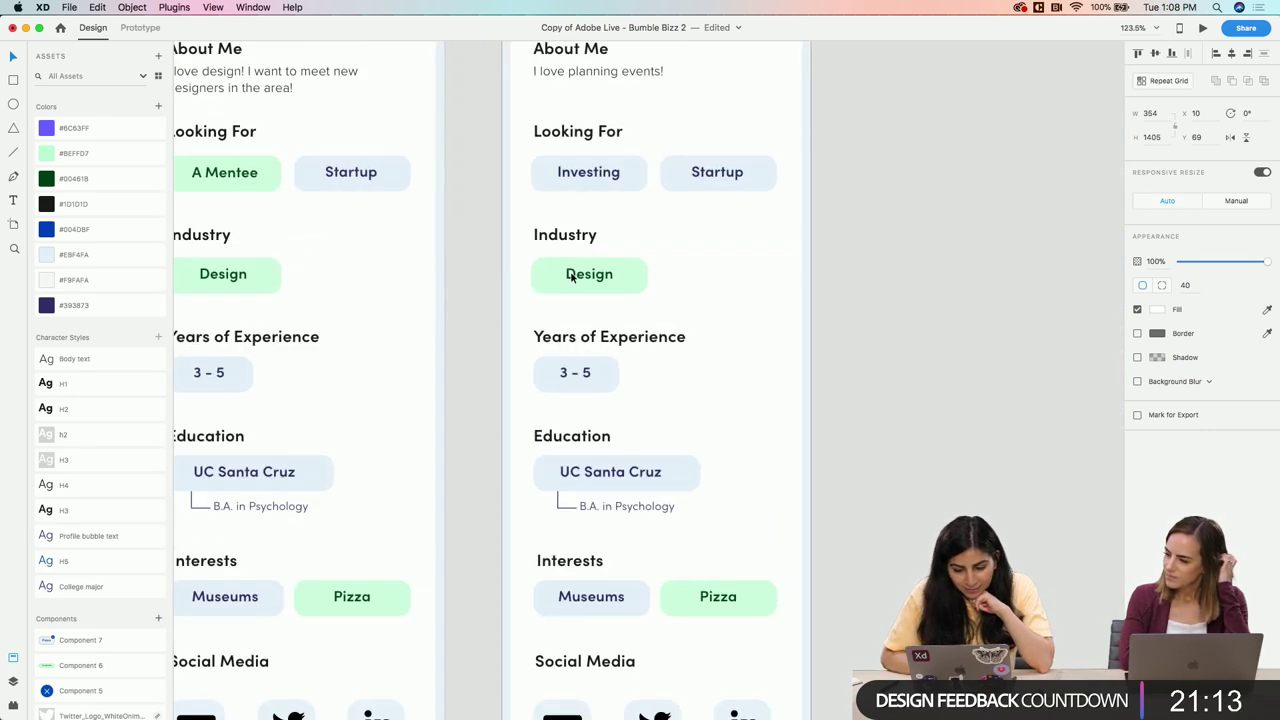
pyautogui.doubleClick(599, 275)
pyautogui.doubleClick(599, 275)
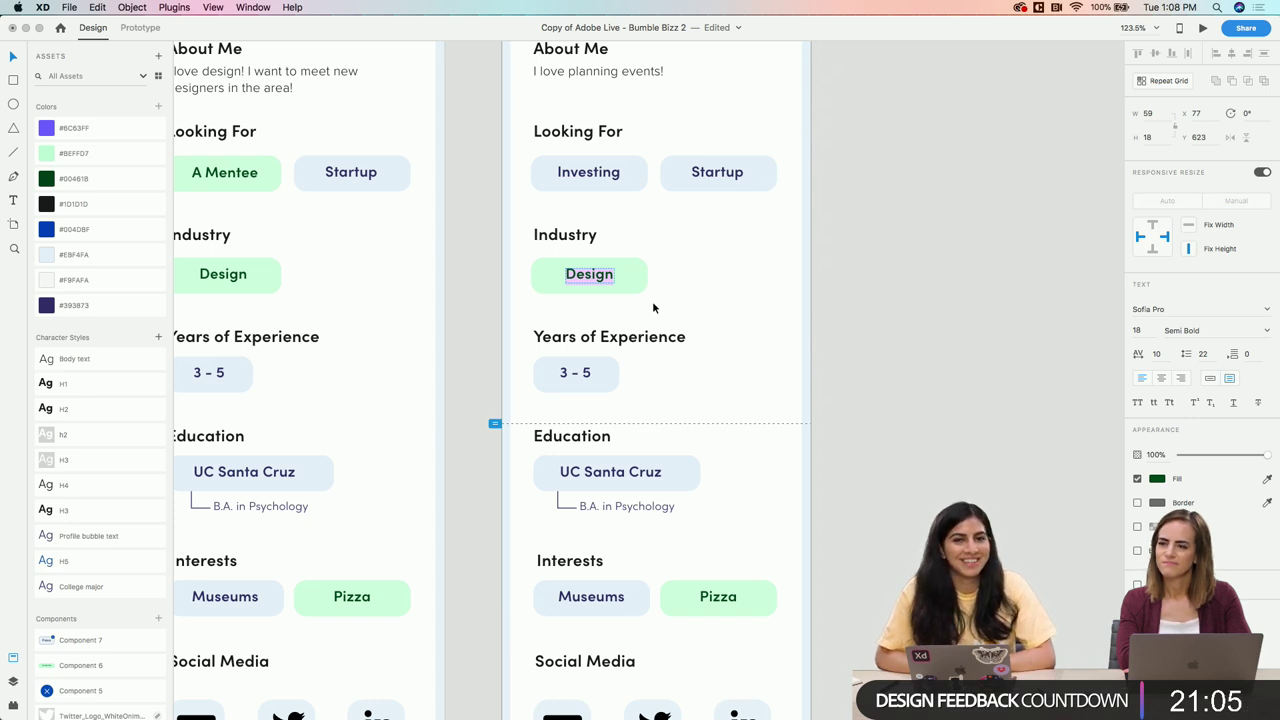
pyautogui.write('Events')
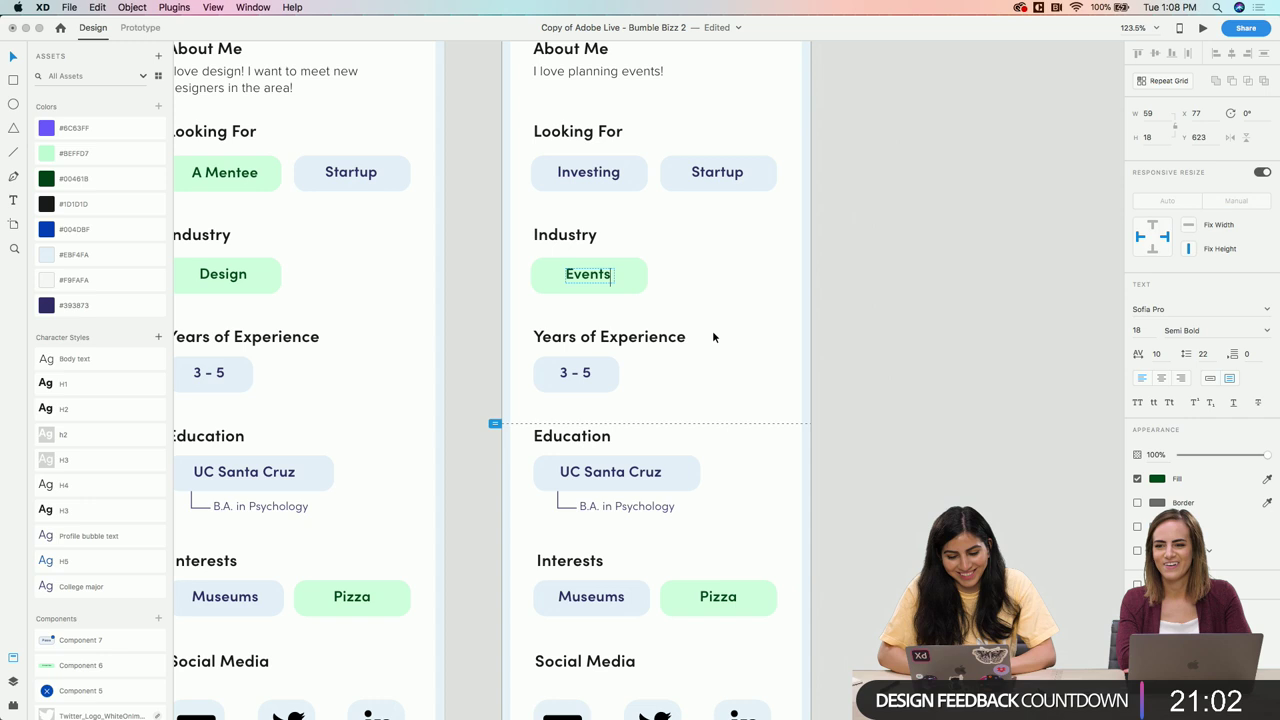
pyautogui.press('Escape')
pyautogui.scroll(5, 600, 303)
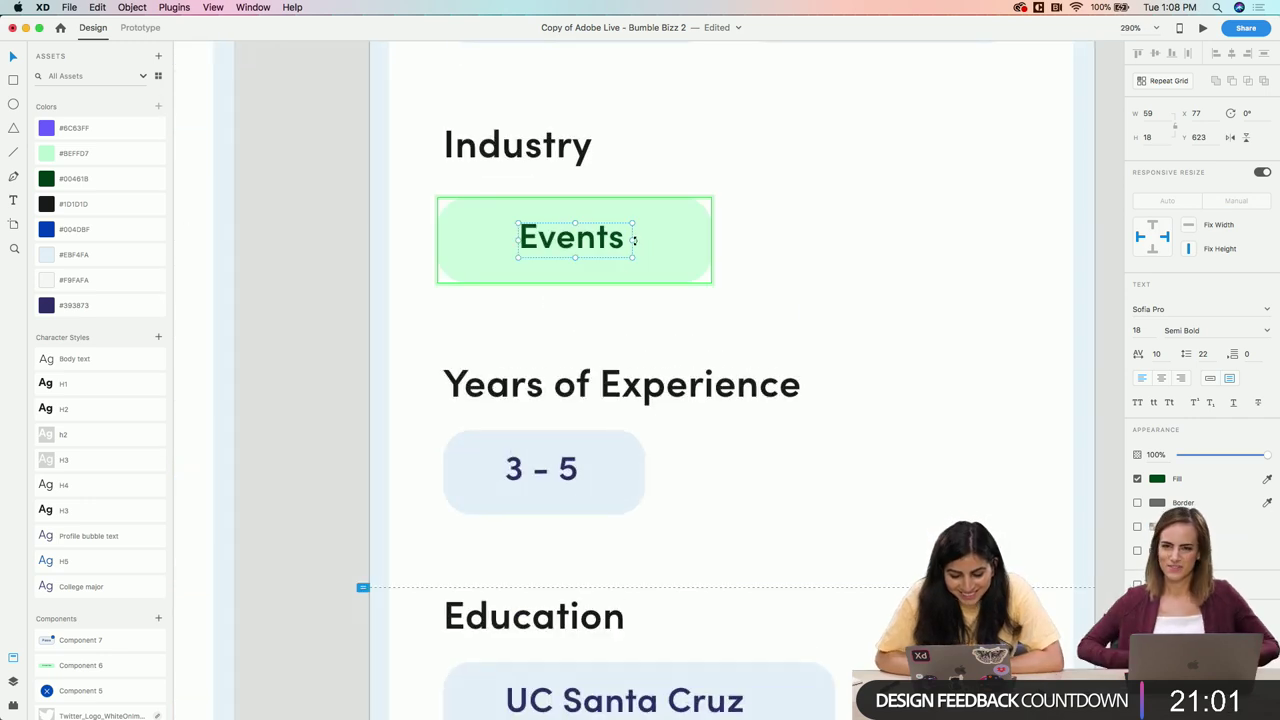
pyautogui.moveTo(633, 240); pyautogui.dragTo(592, 244)
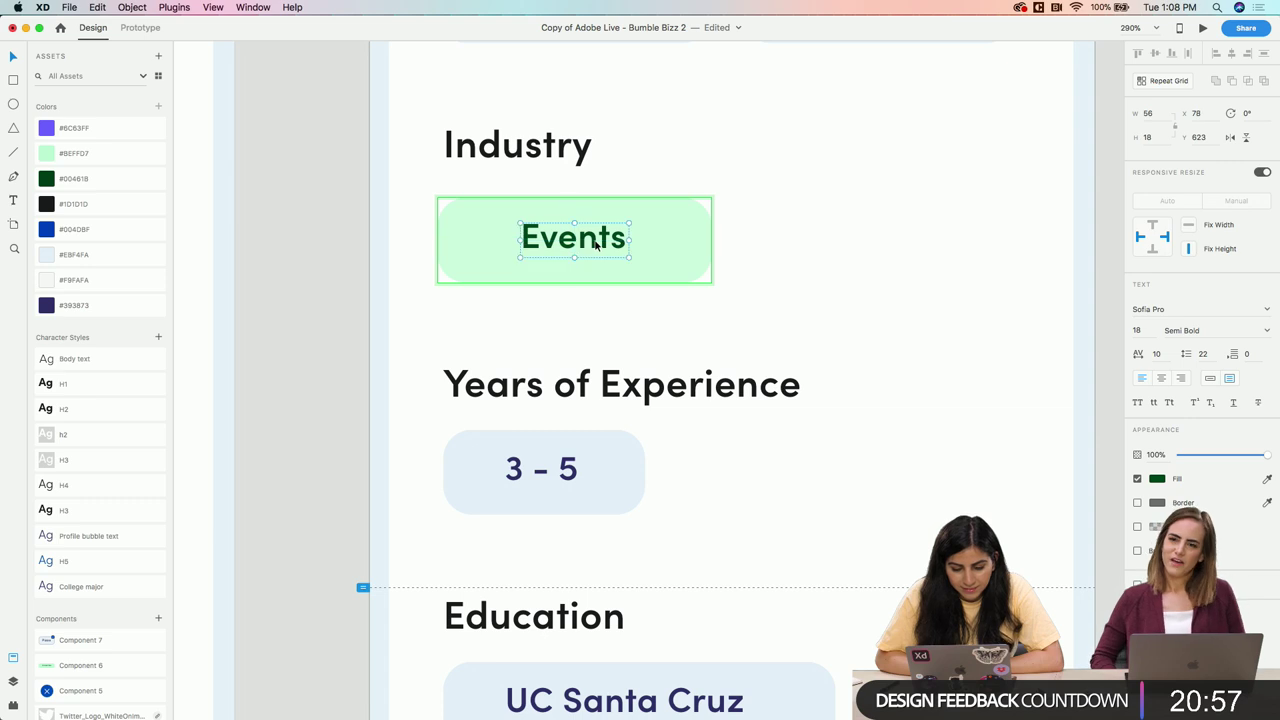
# Colour the Events pill background pale blue #EBF4FA and its text navy #393873
pyautogui.scroll(-5, 592, 244)
pyautogui.click(660, 235)
pyautogui.click(627, 232)
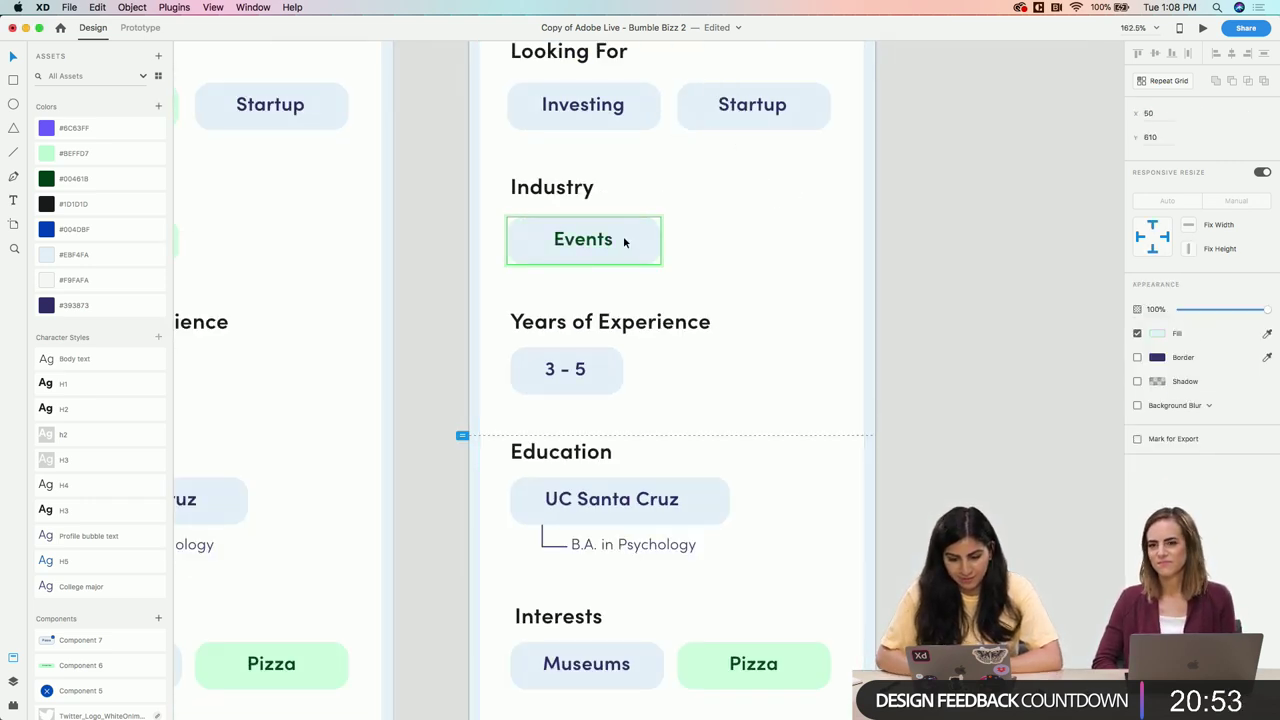
pyautogui.click(612, 240)
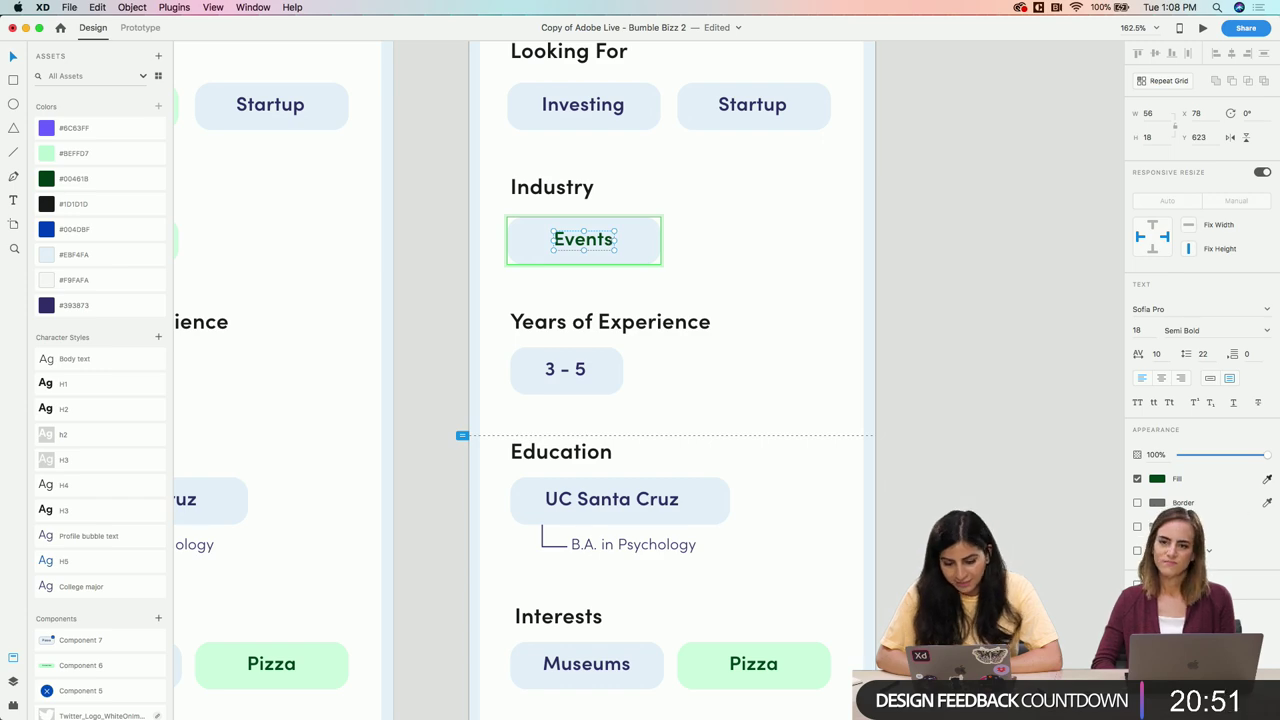
pyautogui.click(65, 305)
pyautogui.click(770, 290)
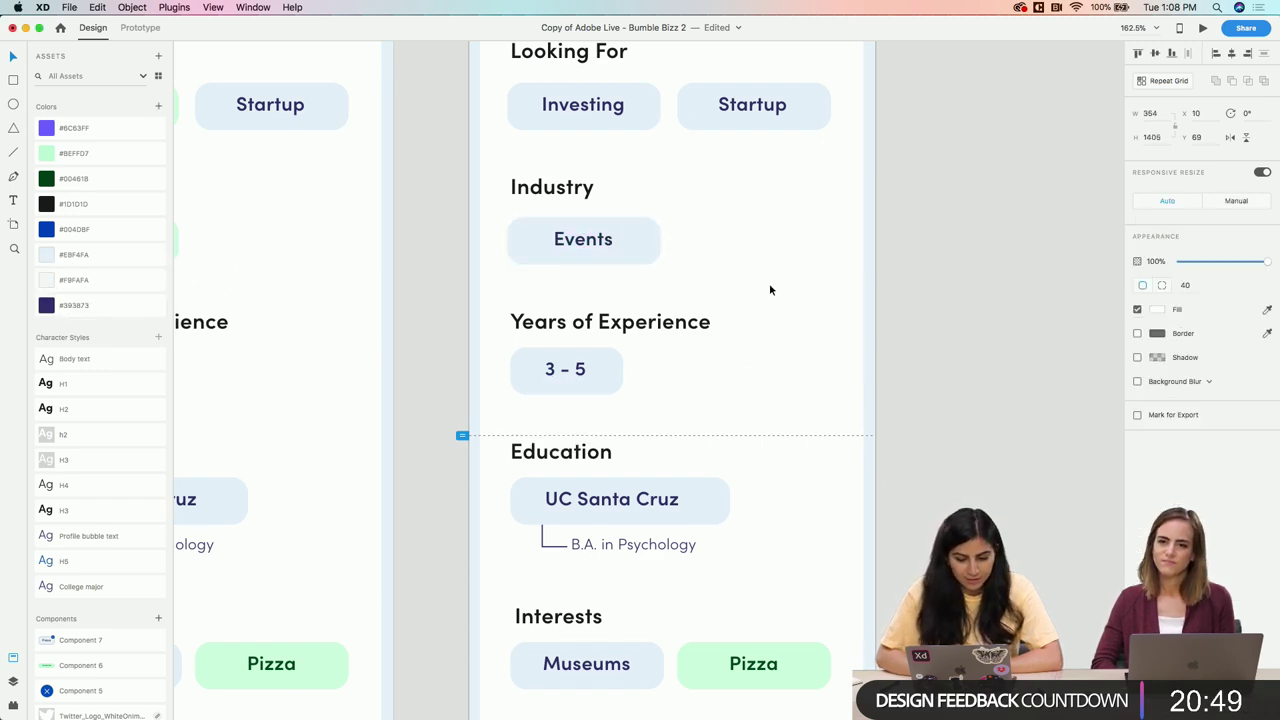
pyautogui.scroll(-10, 769, 283)
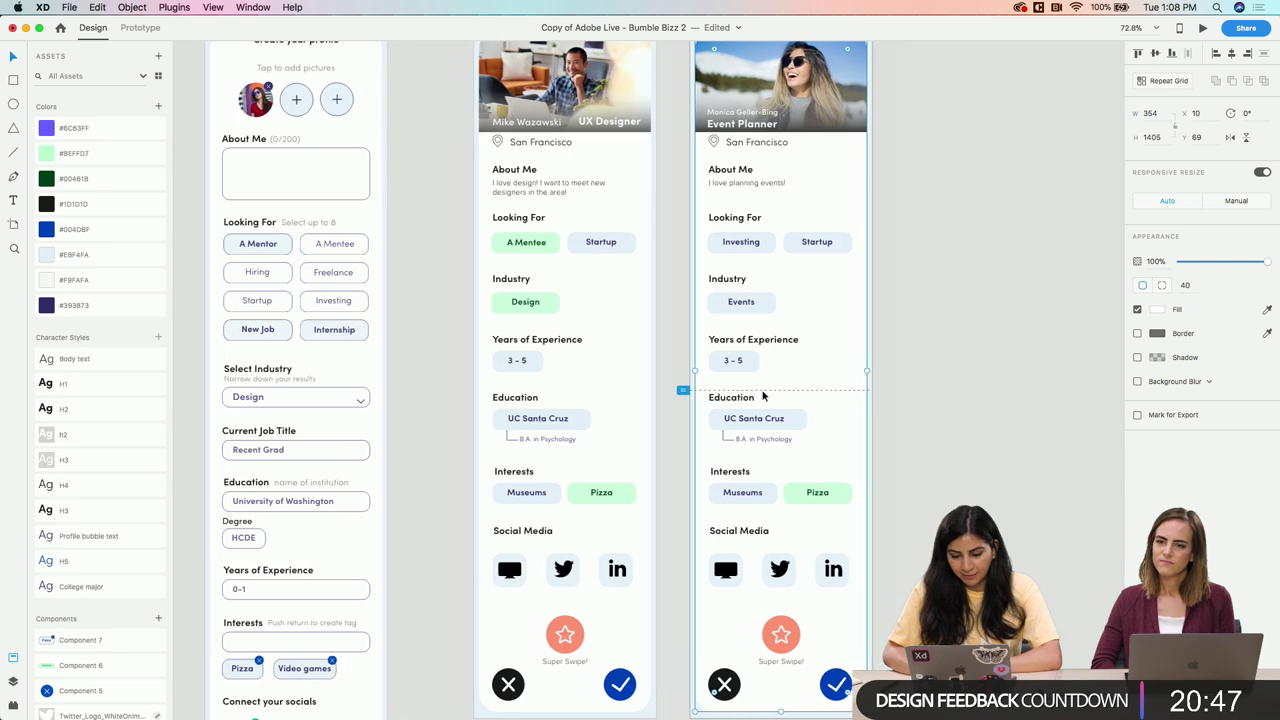
# Duplicate the Event Planner profile artboard (Create profile – hifi – 3) with Cmd+D
pyautogui.scroll(5, 770, 480)
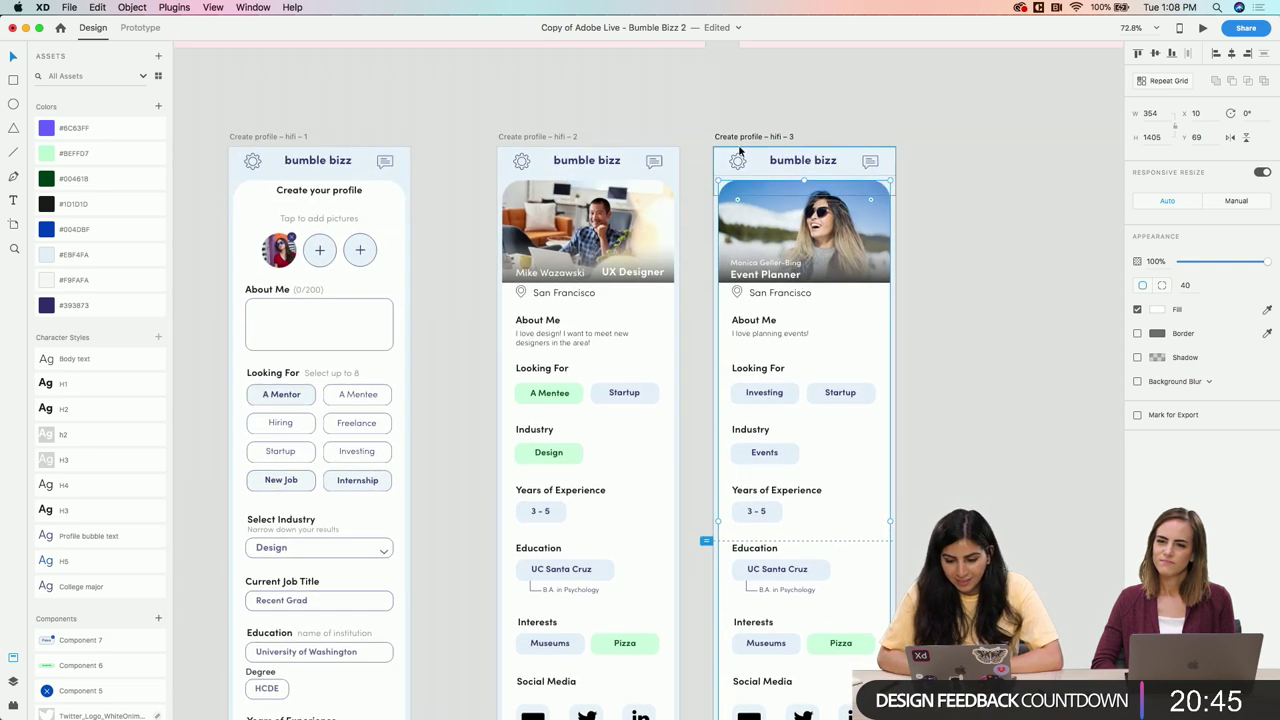
pyautogui.click(745, 137)
pyautogui.hscroll(5, 632, 135)
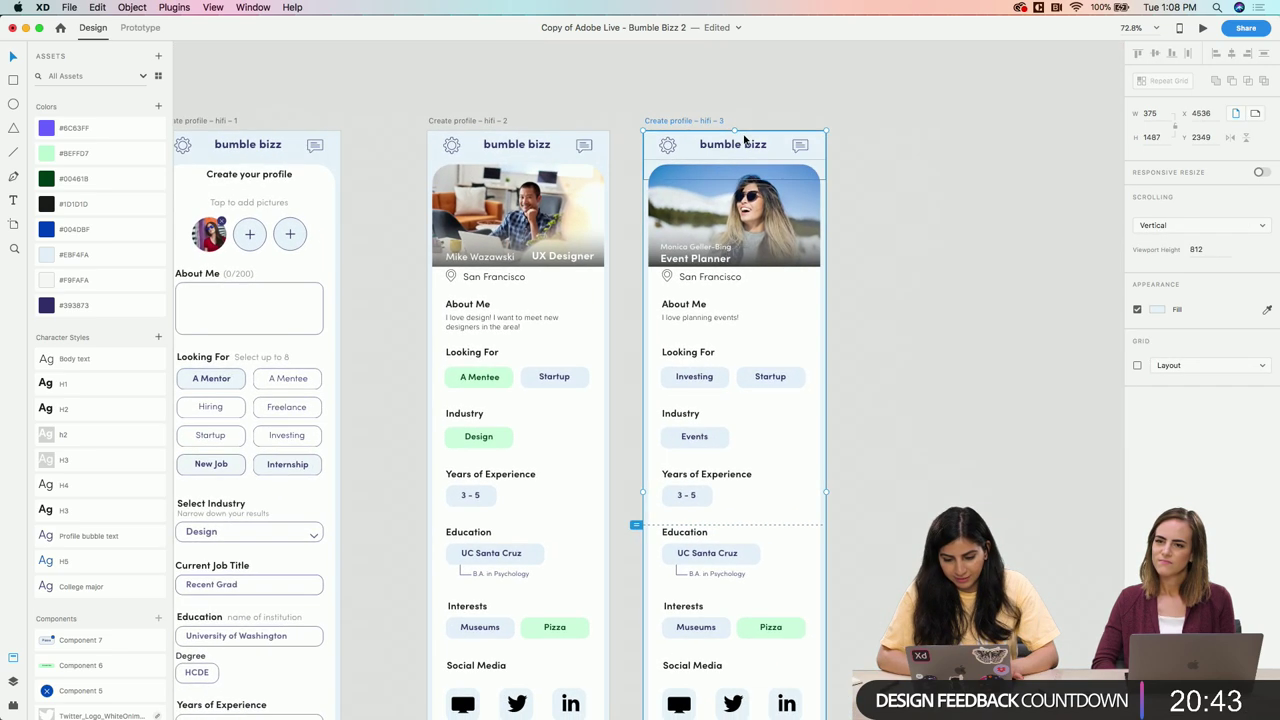
pyautogui.hscroll(3, 632, 135)
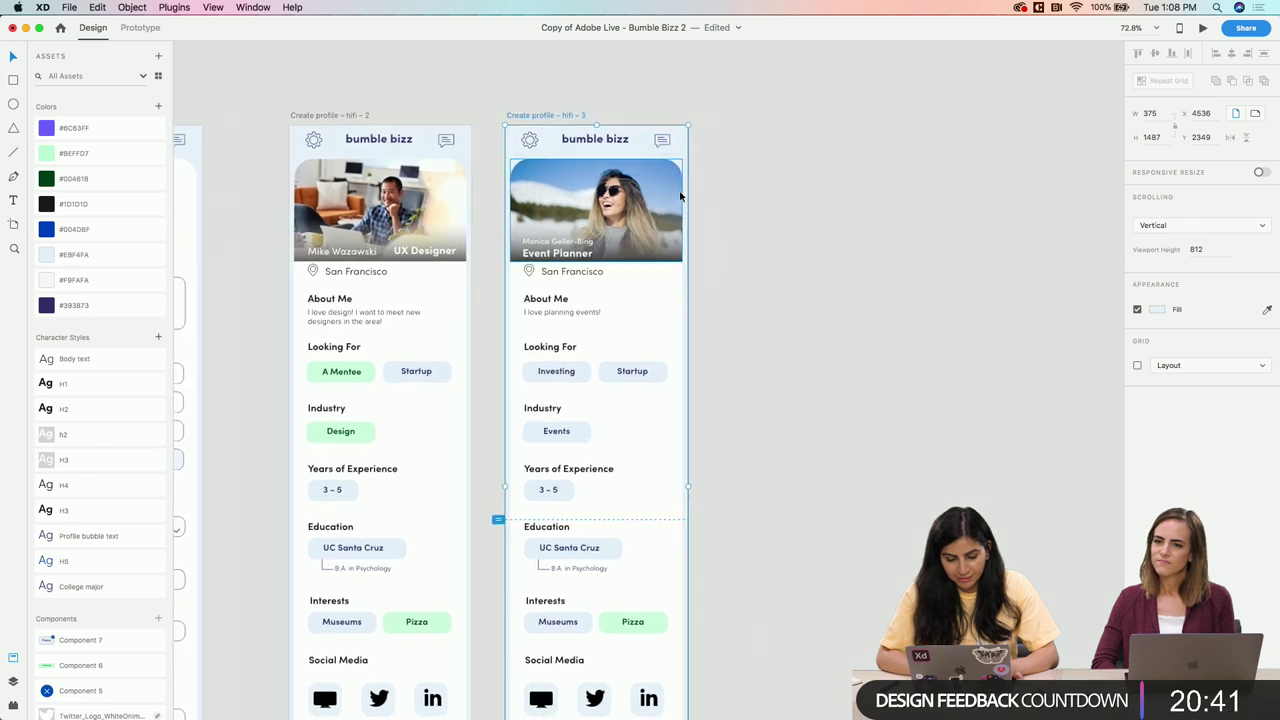
pyautogui.press('super+d')
pyautogui.scroll(-3, 513, 129)
pyautogui.scroll(5, 714, 163)
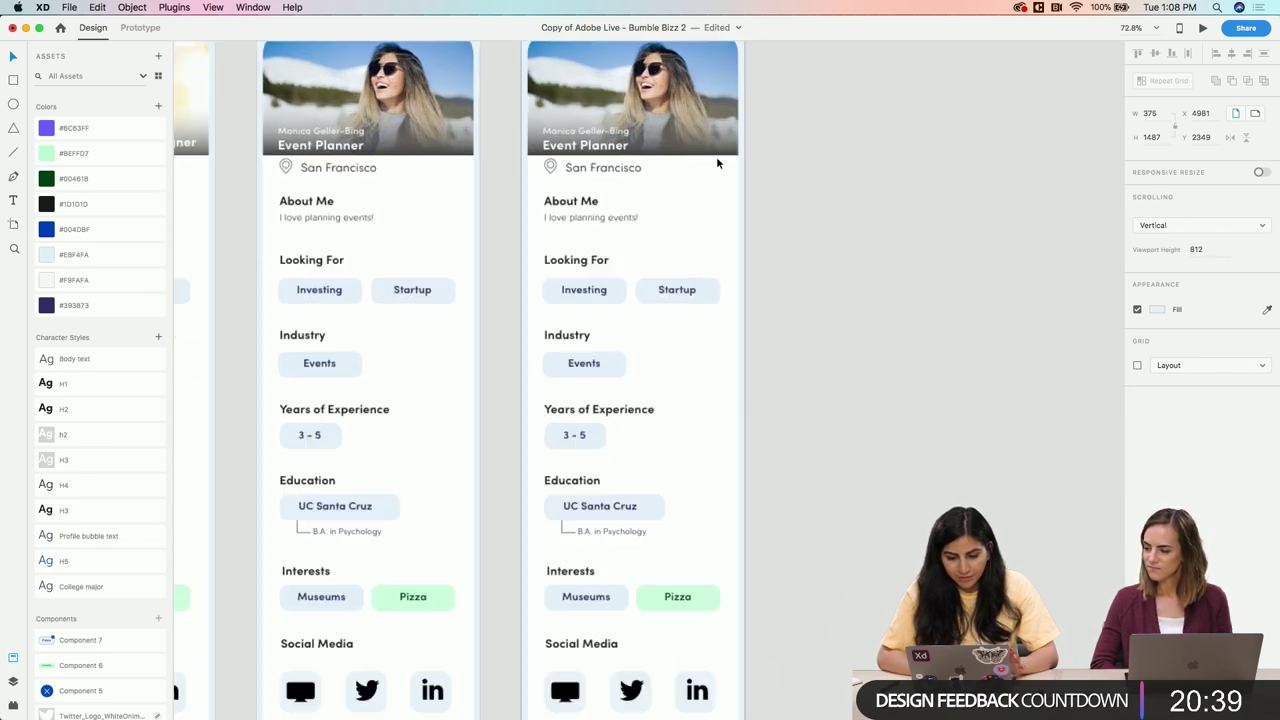
# Select the header photo group on the new hifi-4 copy
pyautogui.click(652, 183)
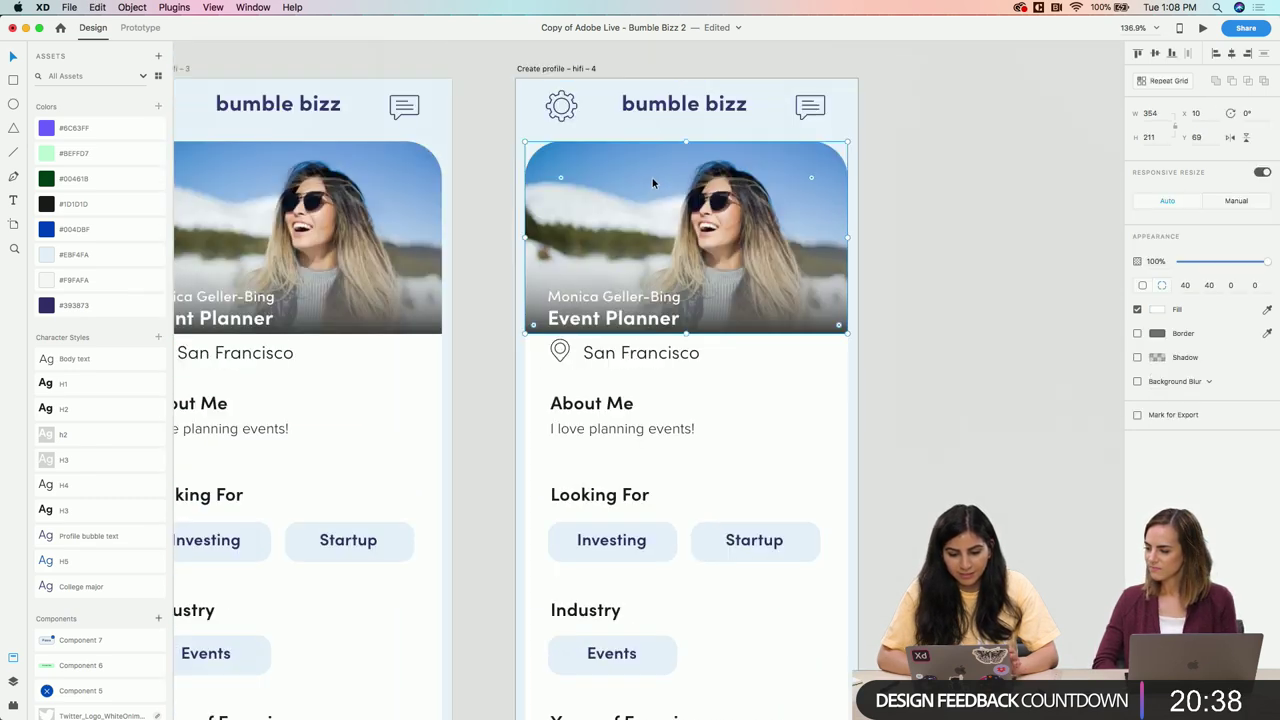
pyautogui.doubleClick(735, 203)
pyautogui.click(886, 229)
pyautogui.click(700, 240)
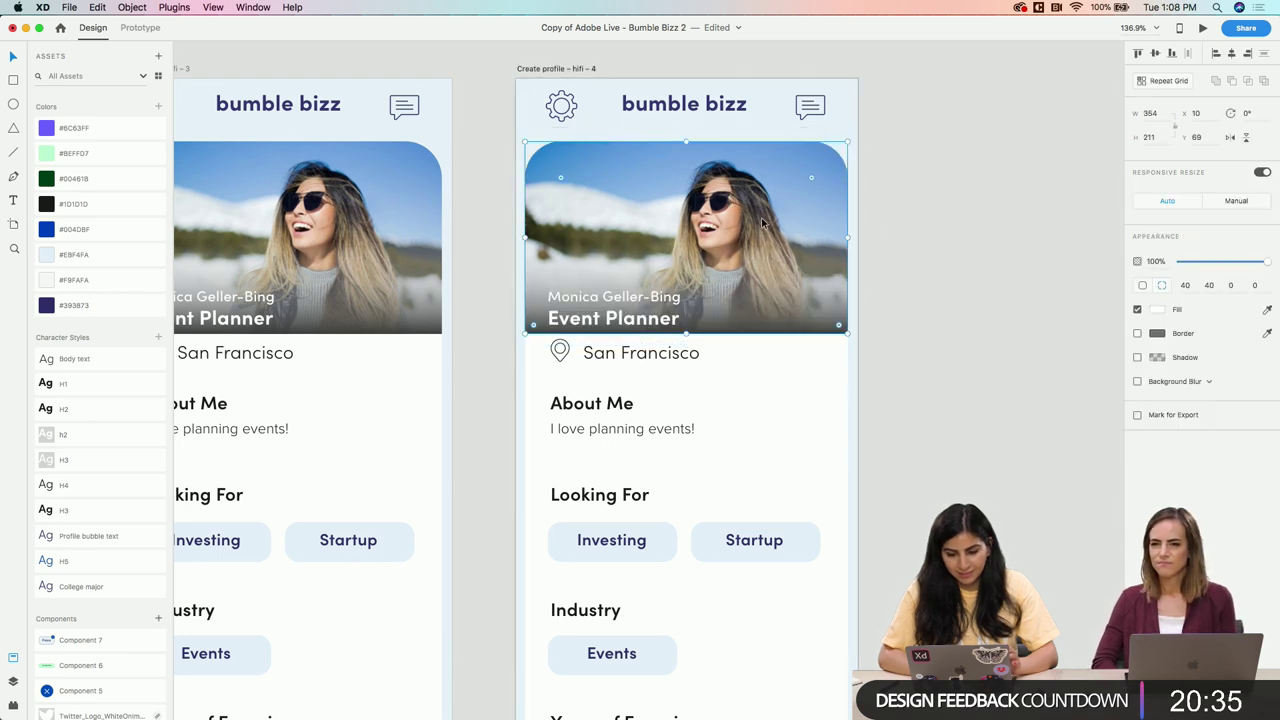
# Fill the hifi-4 header with a dark-haired woman's photo found by searching 'girl' in PhotoSplash
pyautogui.click(13, 705)
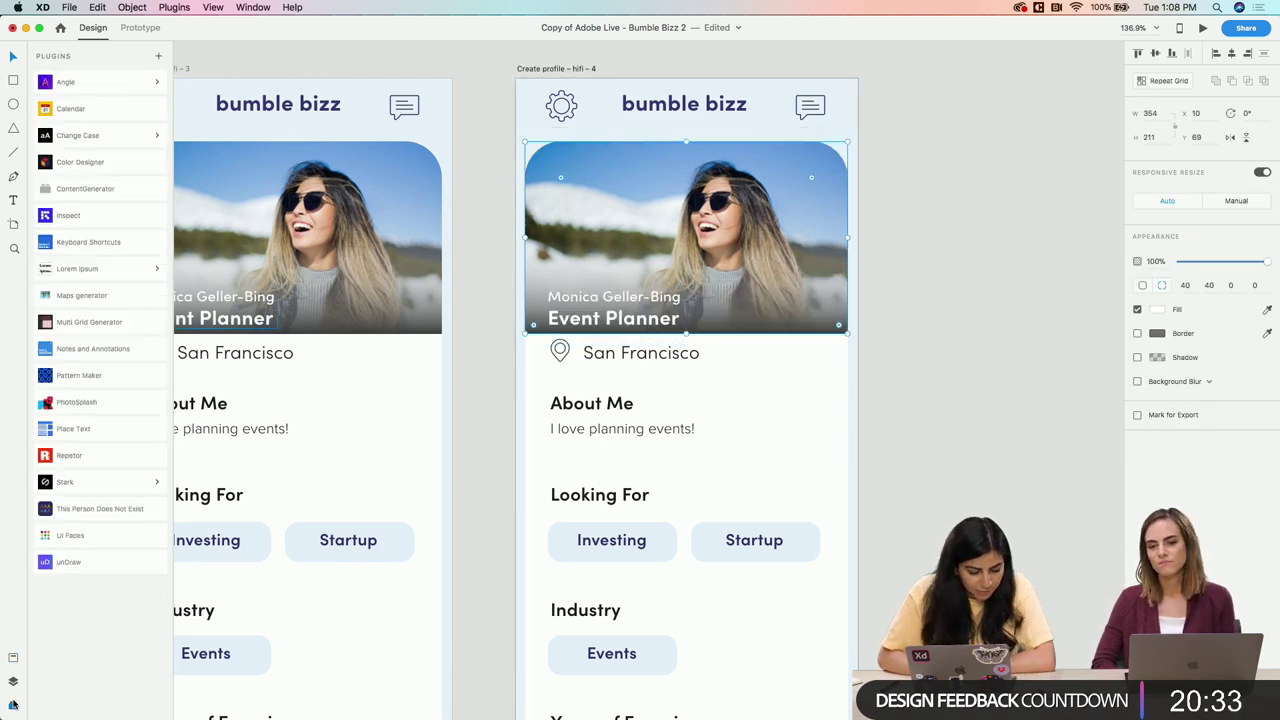
pyautogui.click(62, 403)
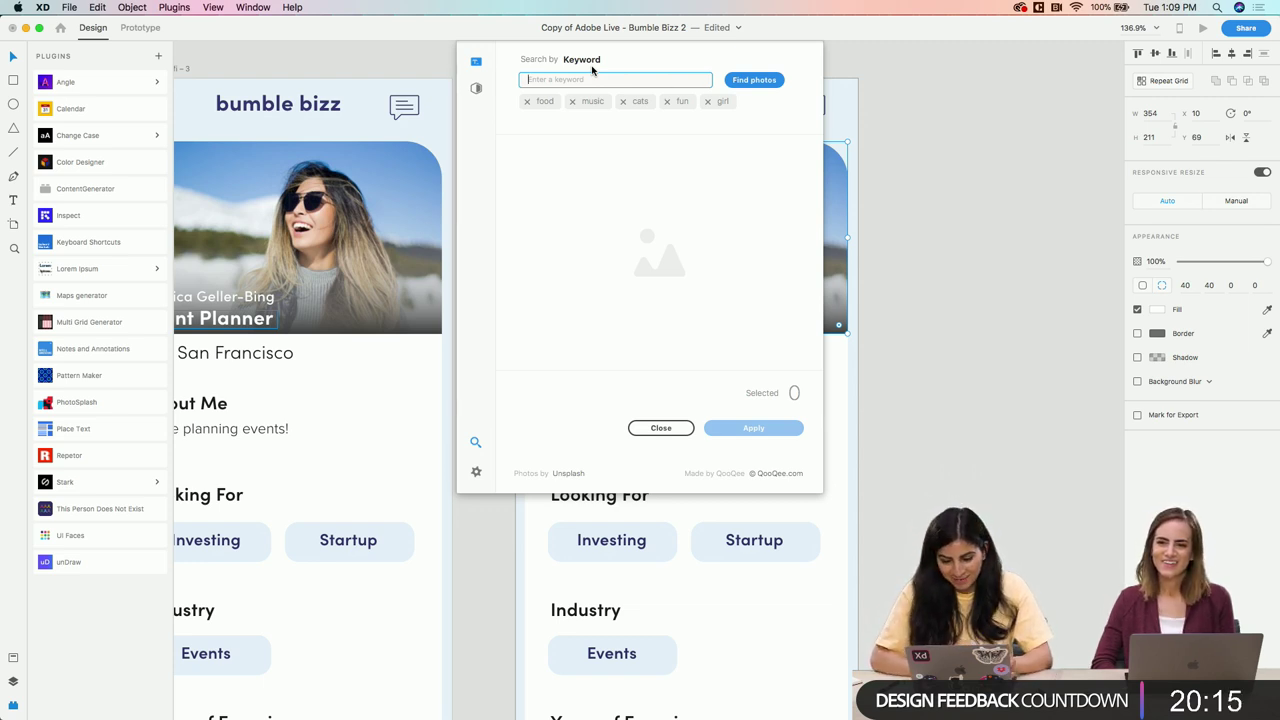
pyautogui.write('girl')
pyautogui.press('Return')
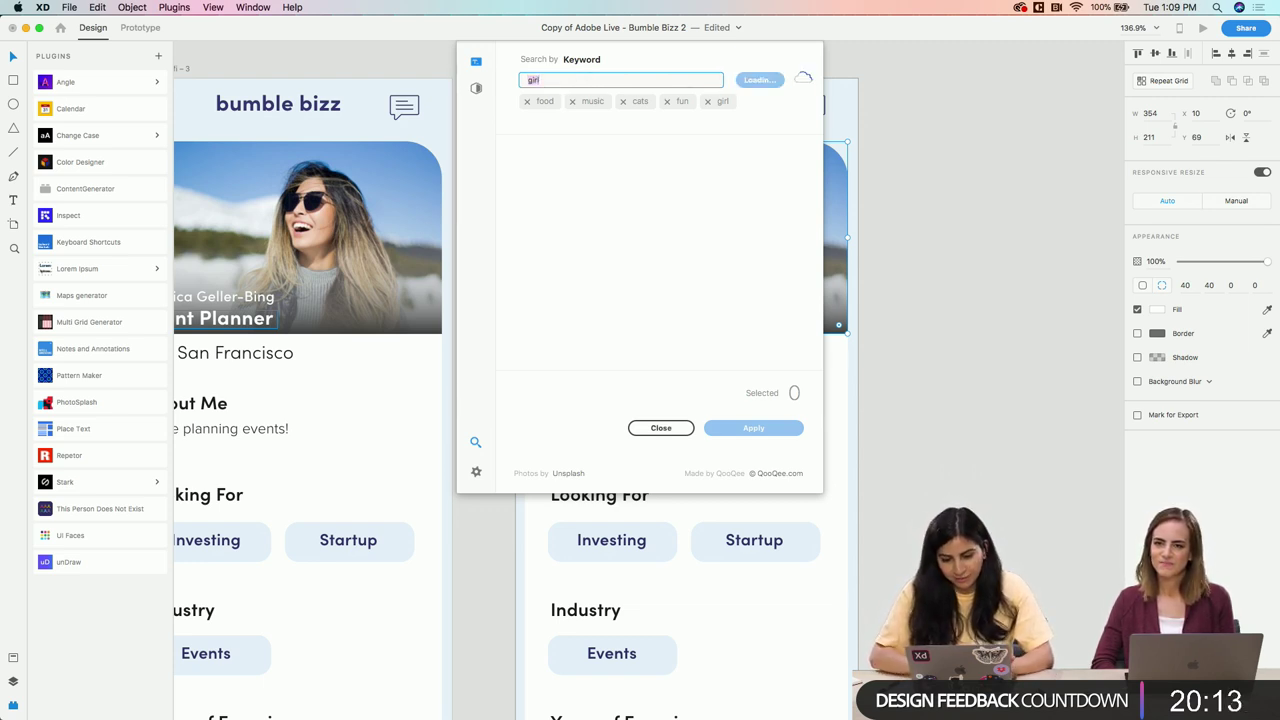
pyautogui.scroll(-5, 660, 300)
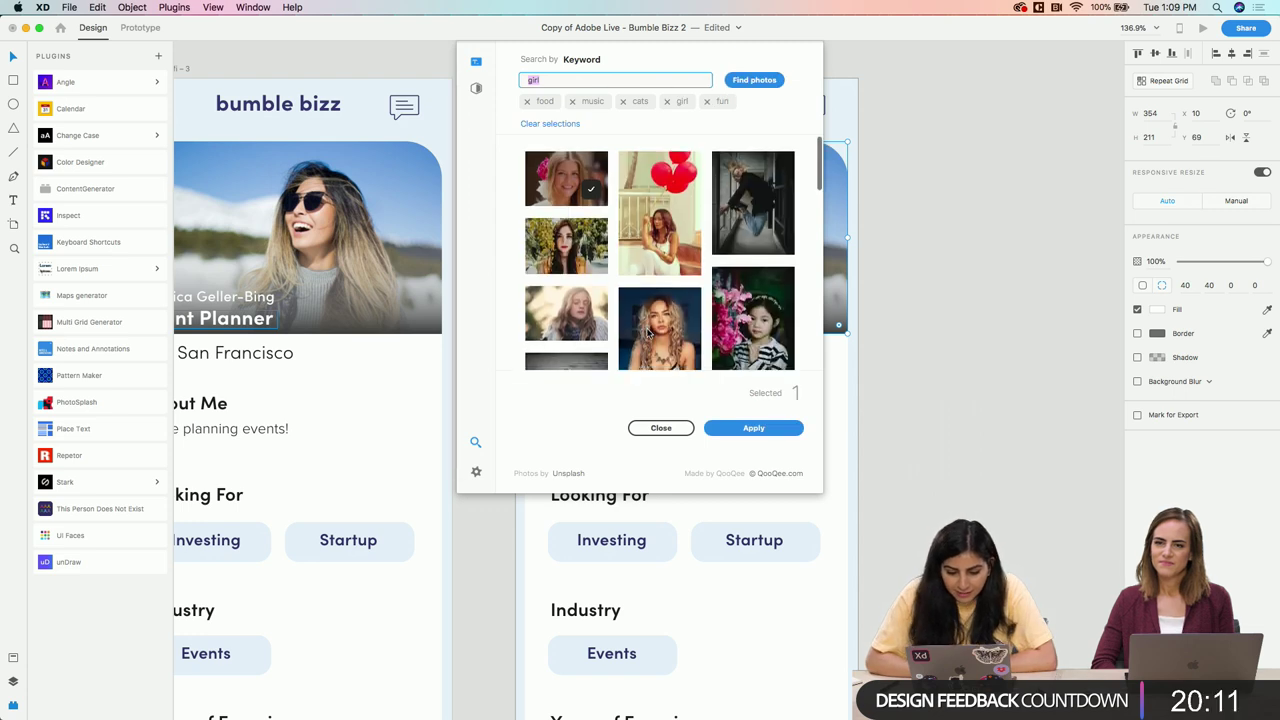
pyautogui.scroll(-5, 648, 335)
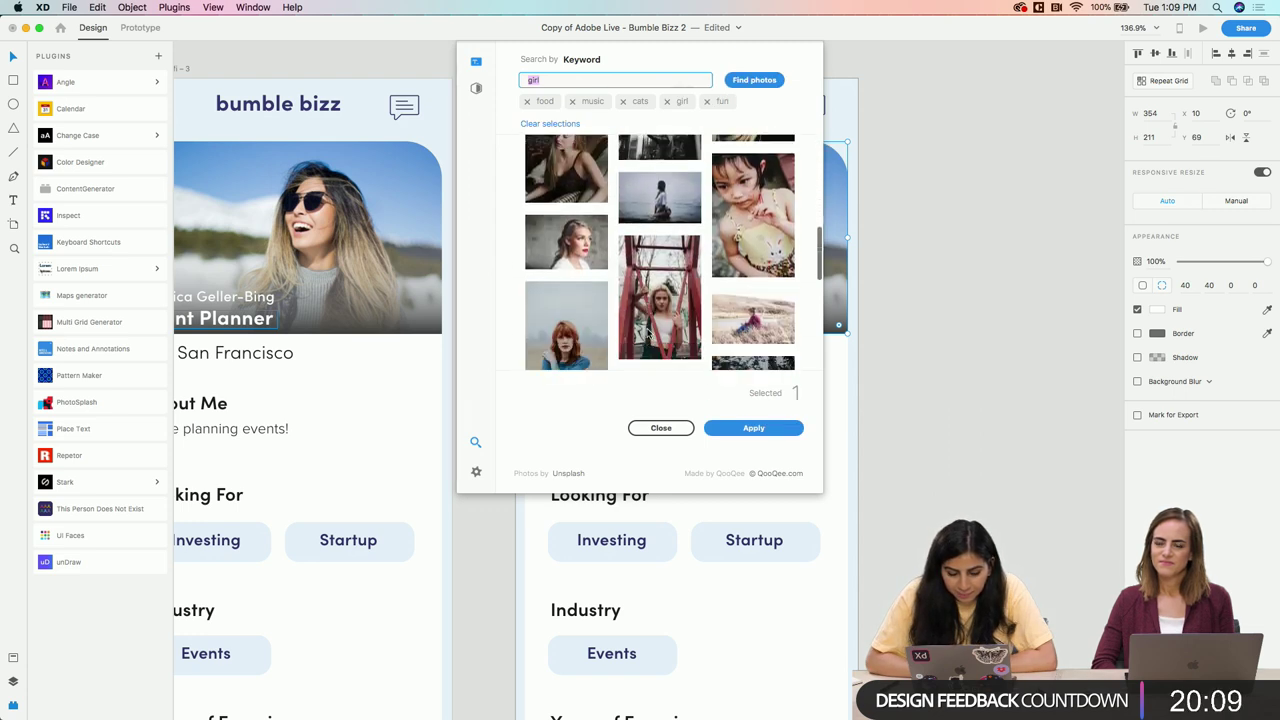
pyautogui.scroll(-5, 648, 335)
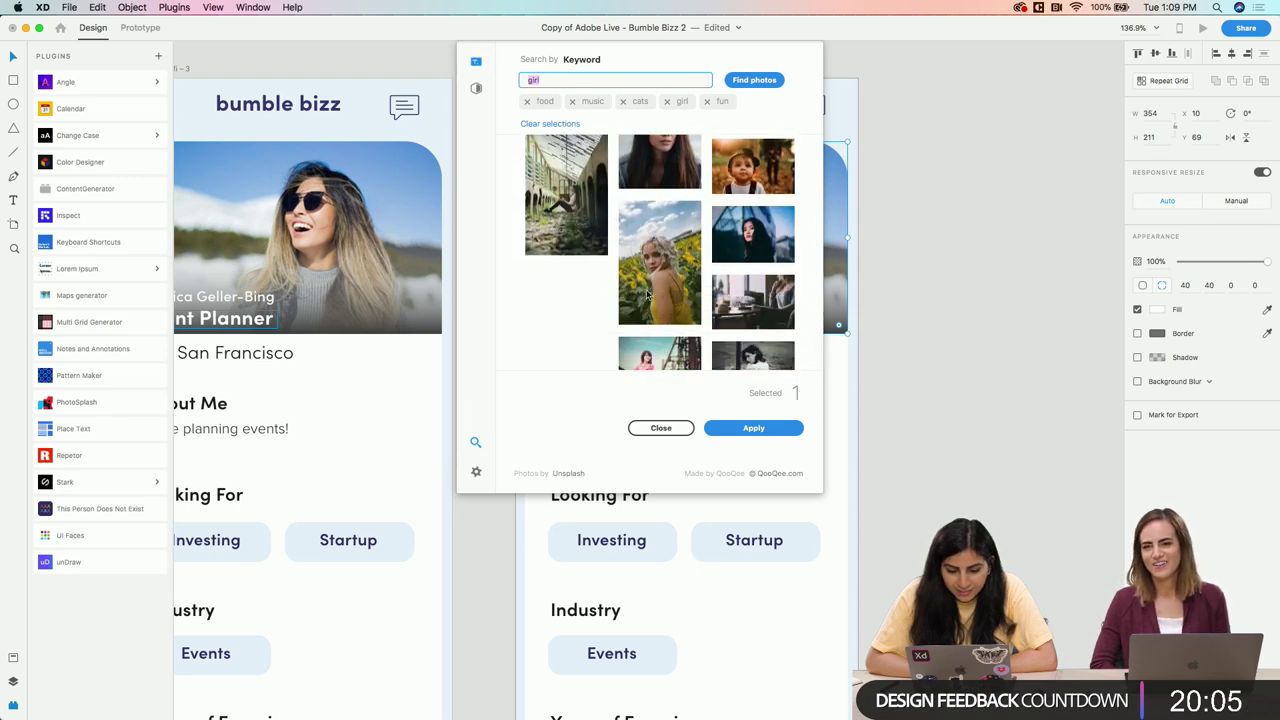
pyautogui.scroll(-3, 728, 221)
pyautogui.click(728, 221)
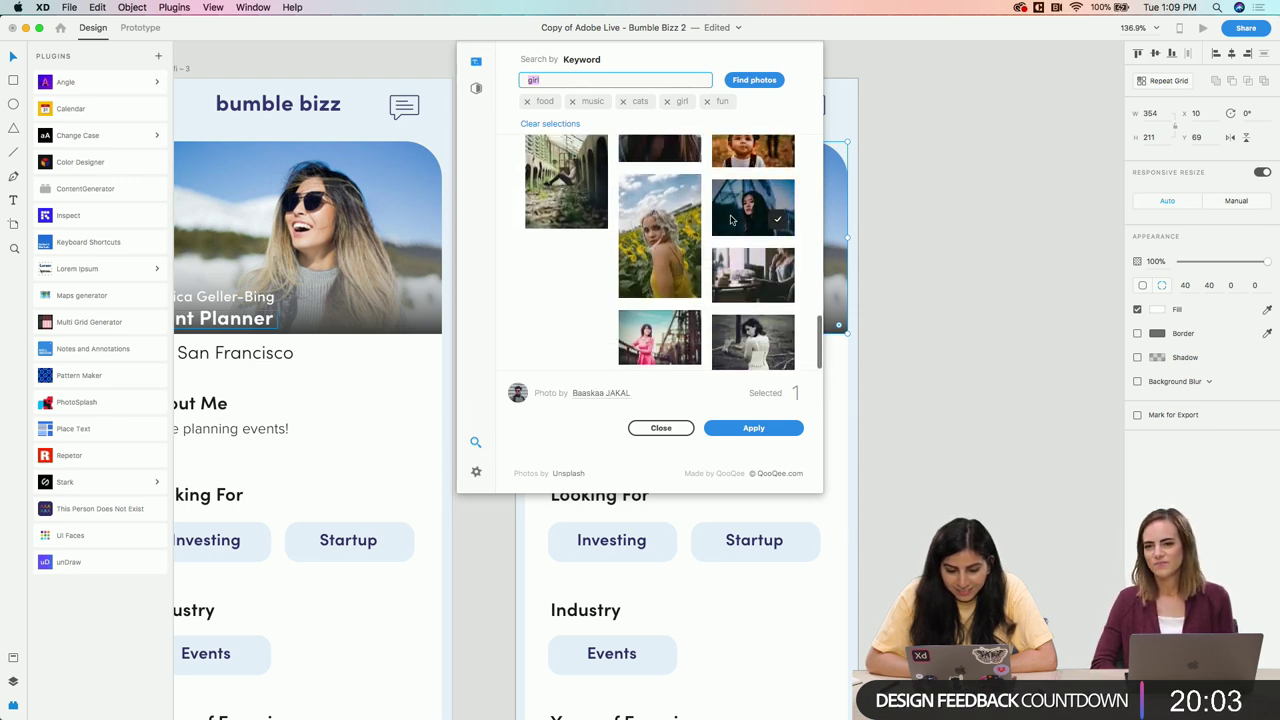
pyautogui.click(766, 435)
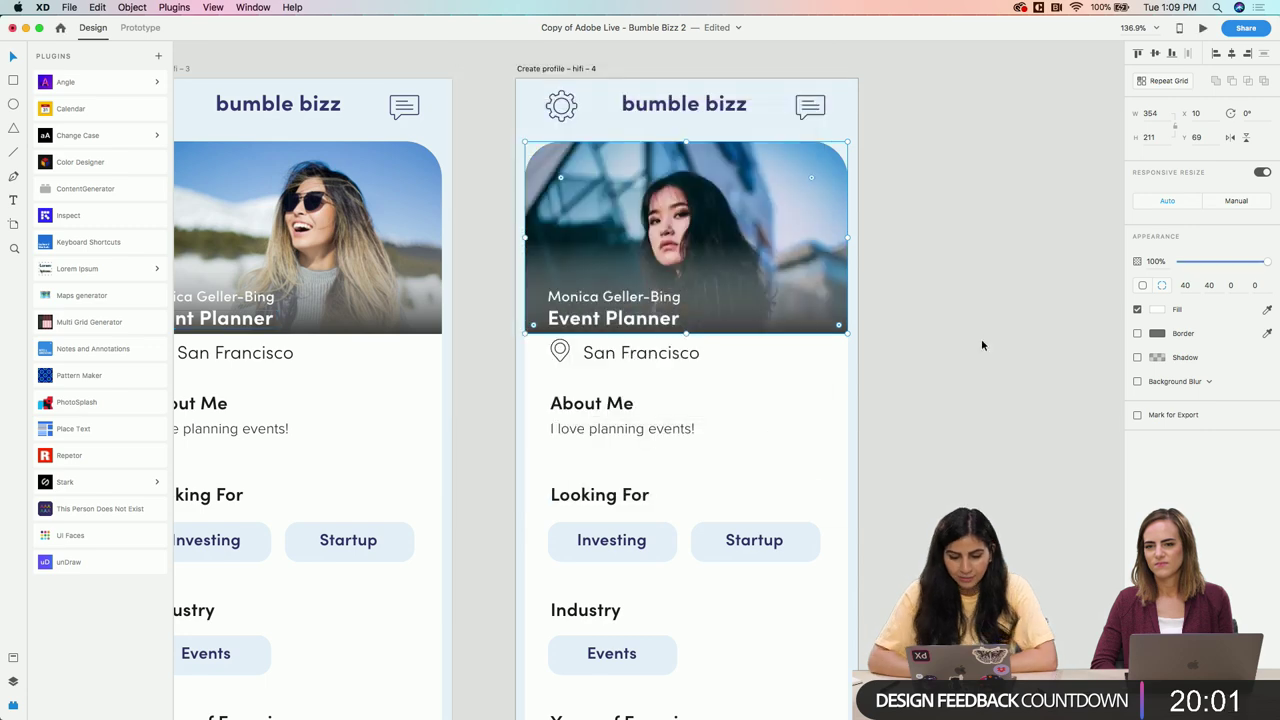
pyautogui.click(981, 338)
# Change the job title from Event Planner to CEO and narrow its text box
pyautogui.scroll(3, 650, 266)
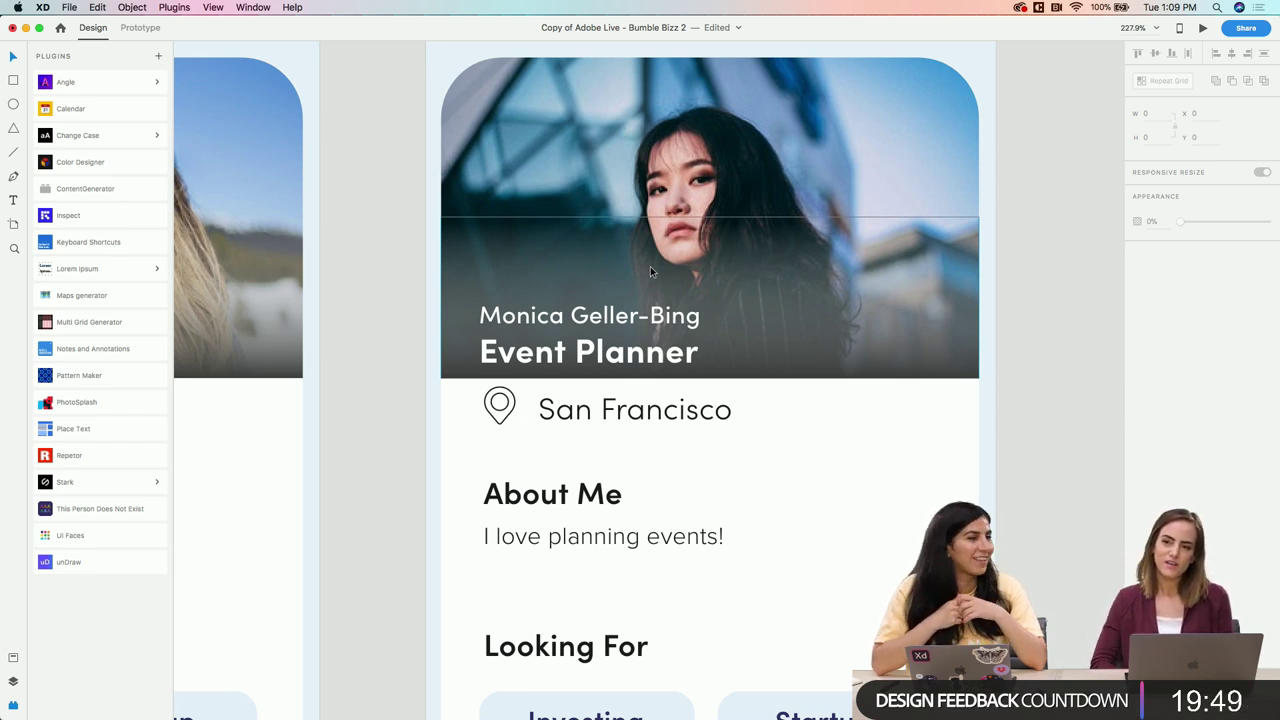
pyautogui.doubleClick(590, 352)
pyautogui.write('C.')
pyautogui.press('BackSpace')
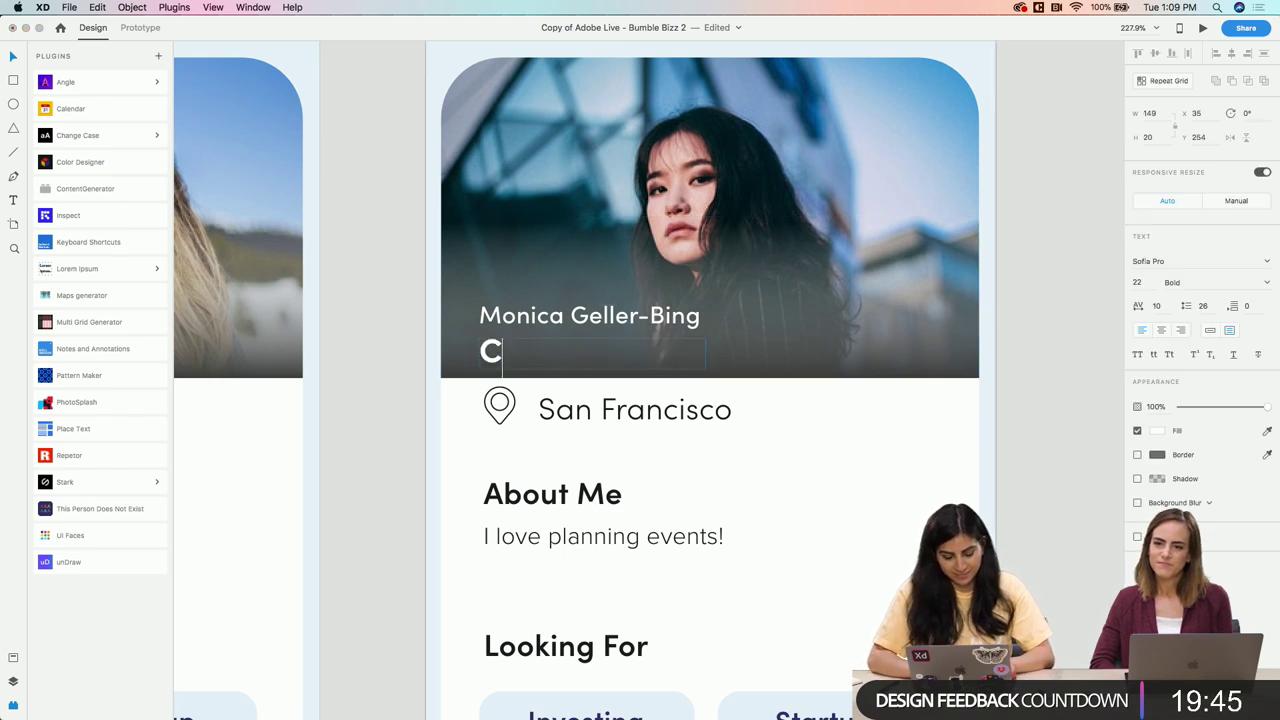
pyautogui.write('EO')
pyautogui.press('Escape')
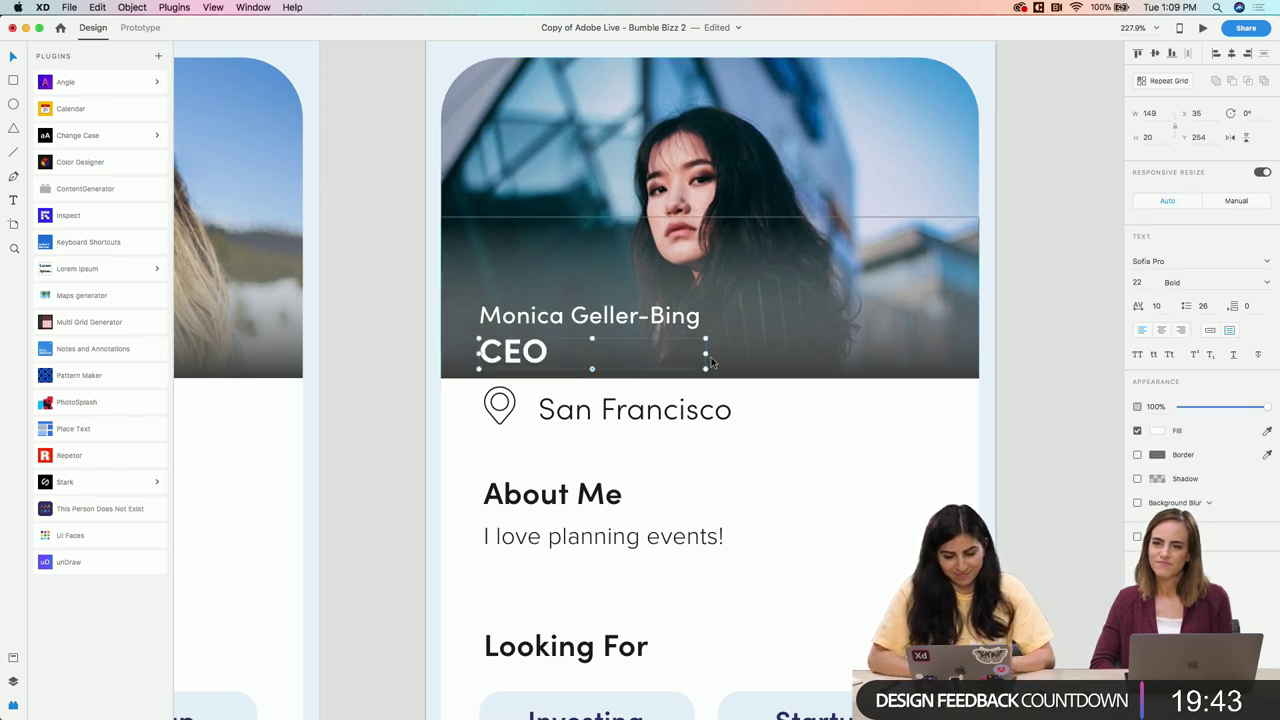
pyautogui.moveTo(706, 352); pyautogui.dragTo(551, 351)
pyautogui.click(616, 420)
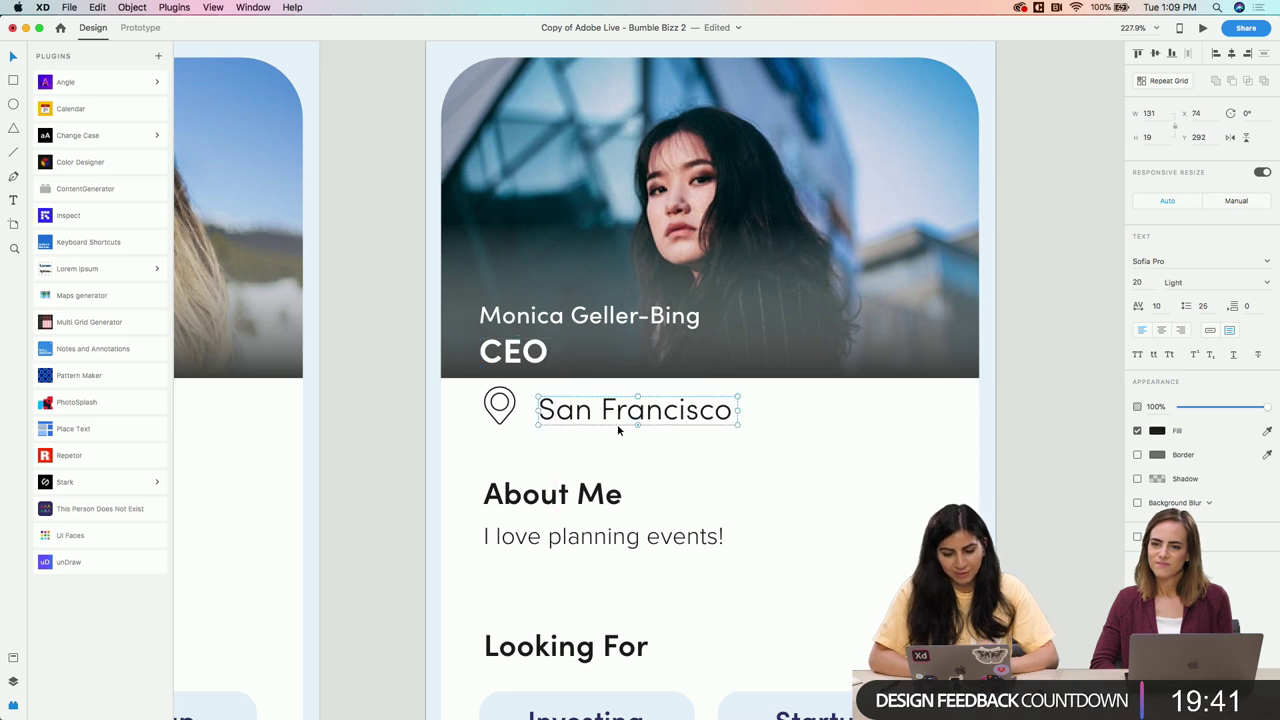
pyautogui.scroll(-2, 619, 430)
pyautogui.scroll(-5, 617, 424)
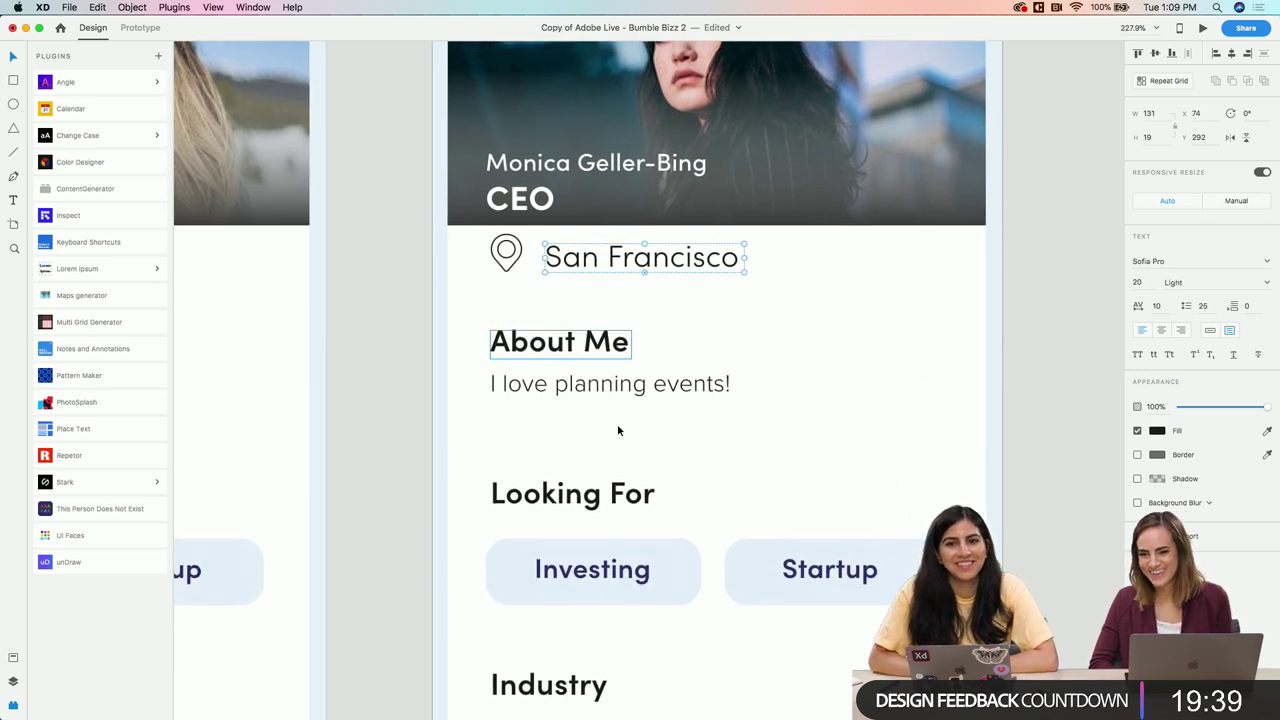
# Rewrite the About Me description as 'I run the company.'
pyautogui.click(592, 290)
pyautogui.doubleClick(592, 290)
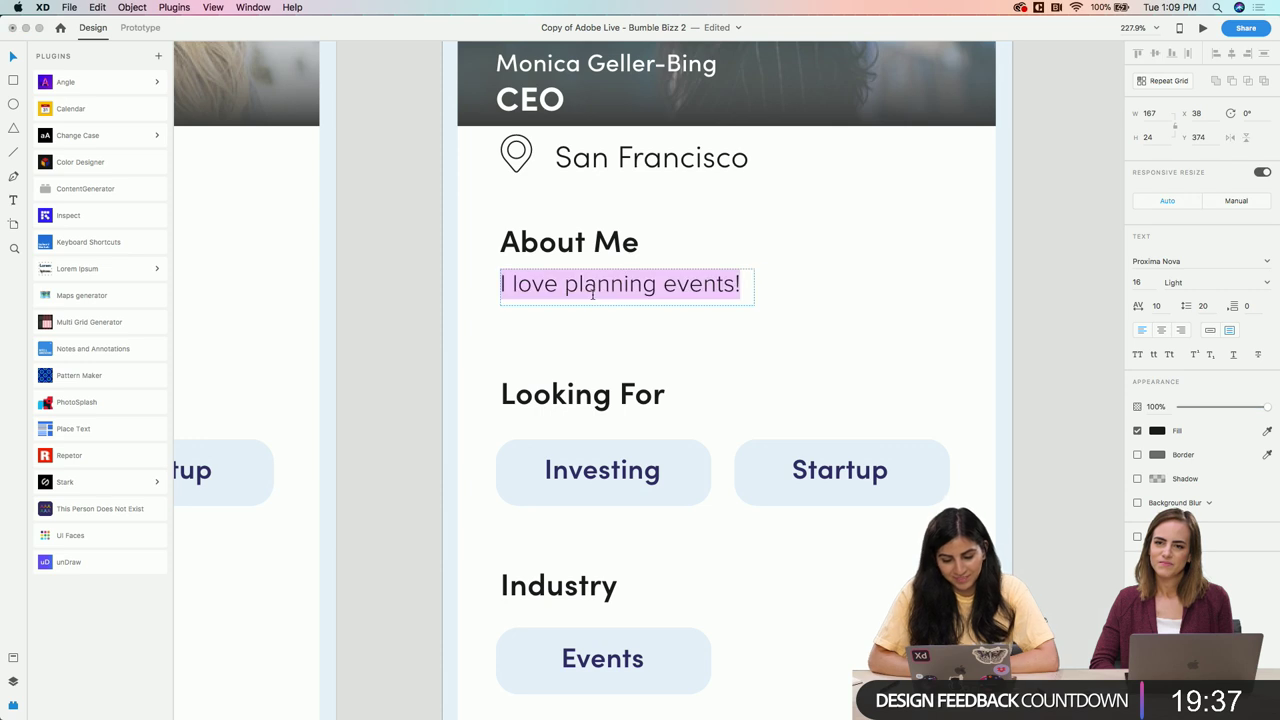
pyautogui.press('BackSpace')
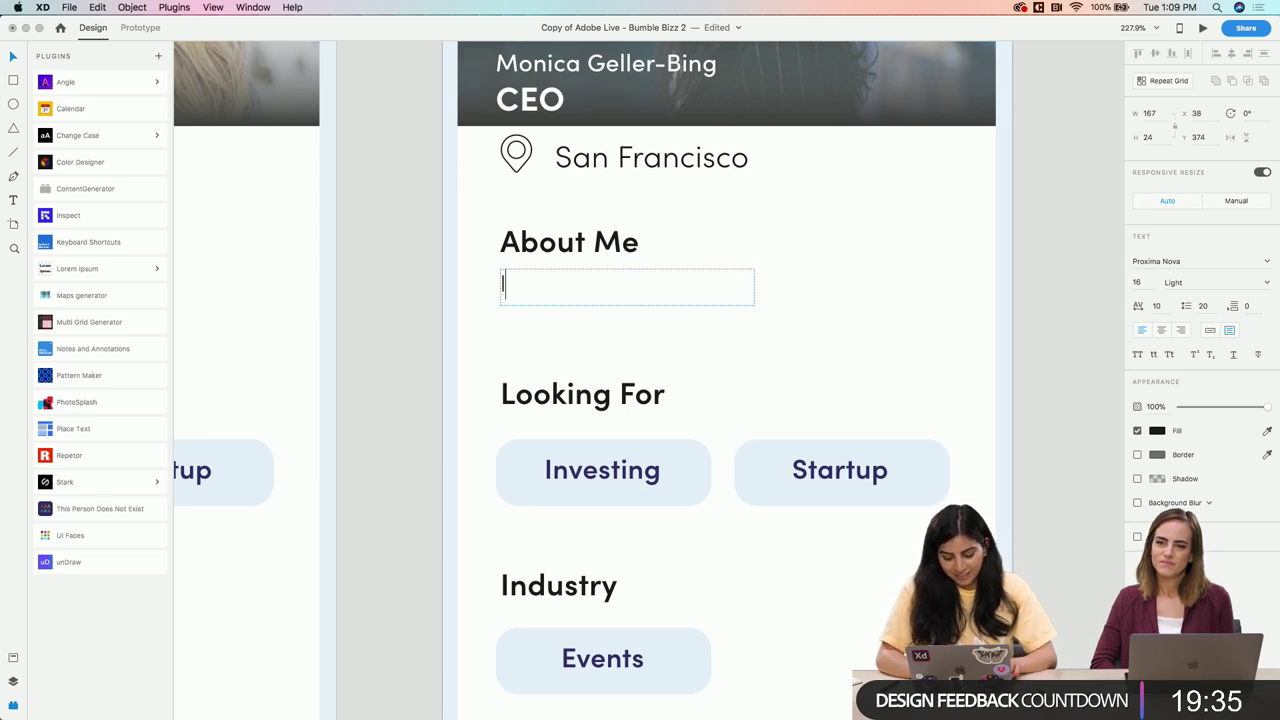
pyautogui.write('I lo')
pyautogui.press('BackSpace')
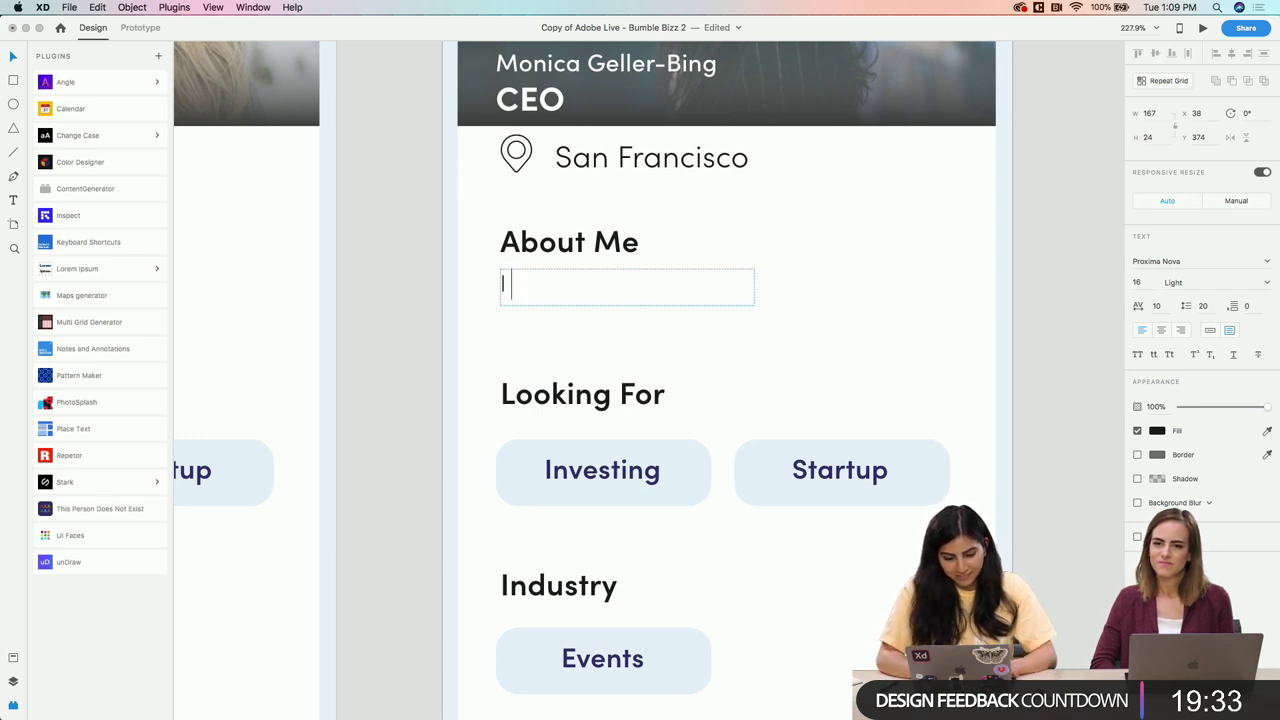
pyautogui.write('run a')
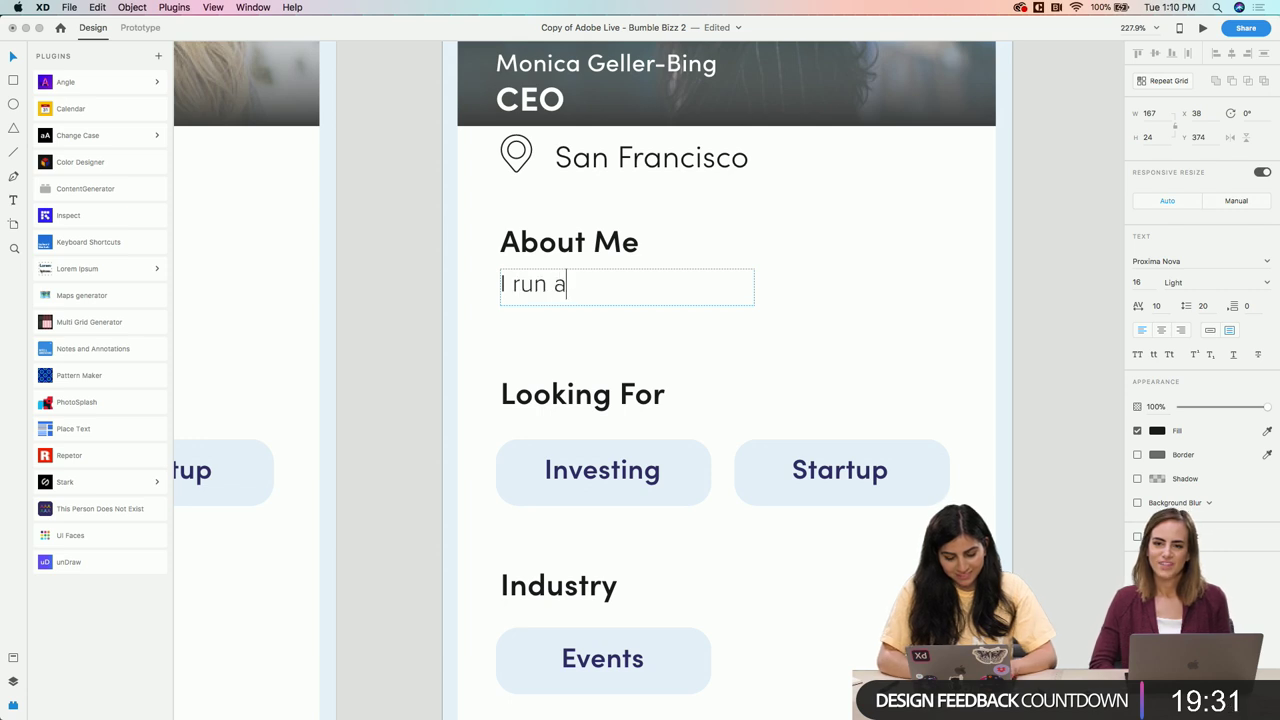
pyautogui.press('BackSpace')
pyautogui.write('the compant')
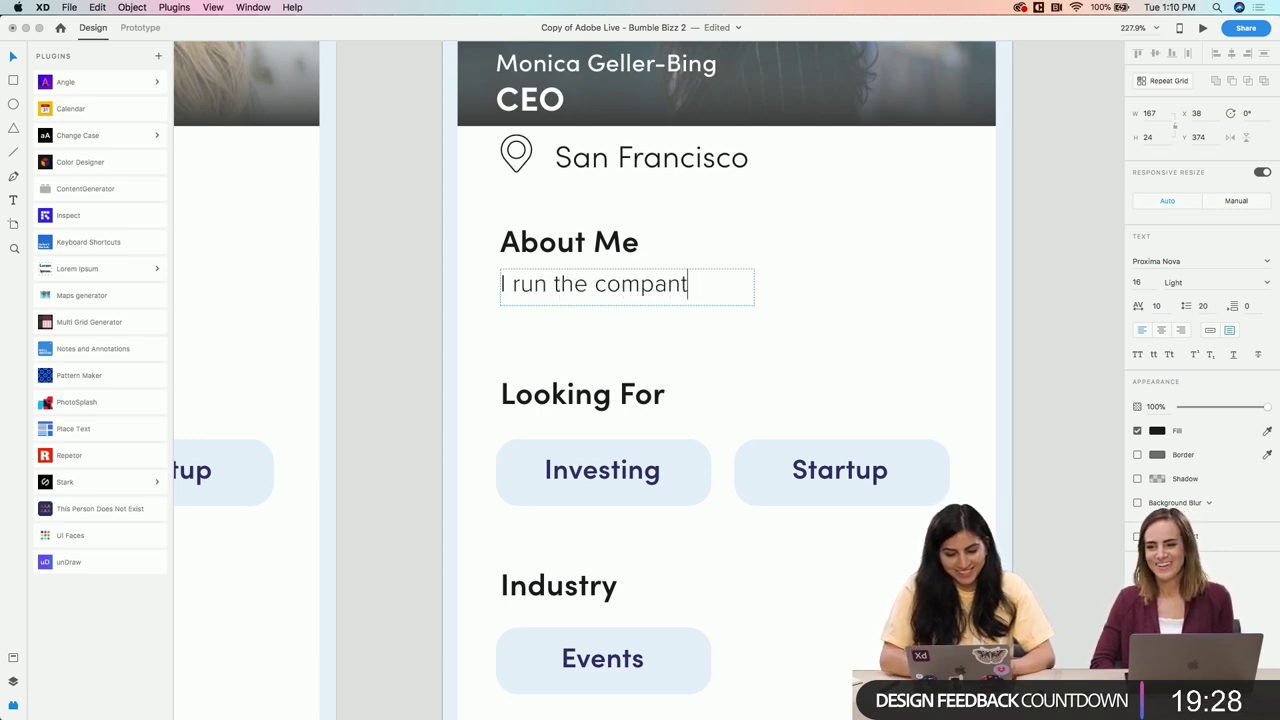
pyautogui.press('BackSpace')
pyautogui.write('y')
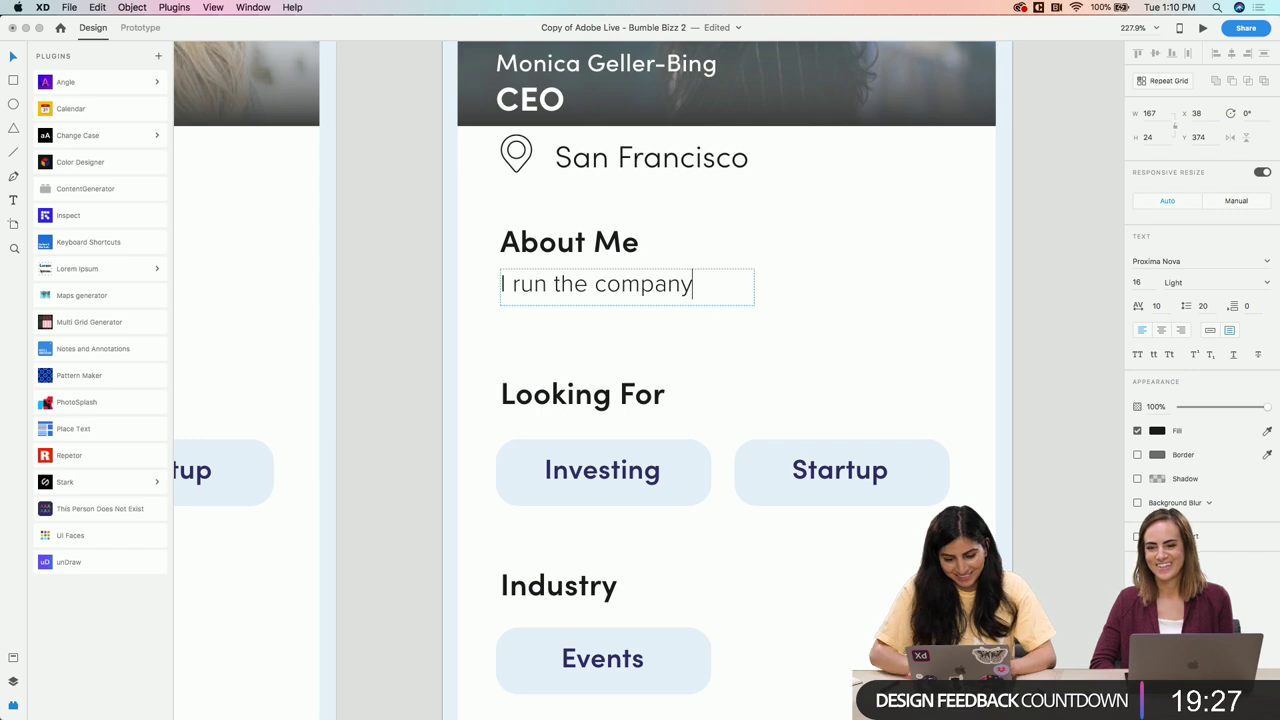
pyautogui.write('.')
pyautogui.press('Escape')
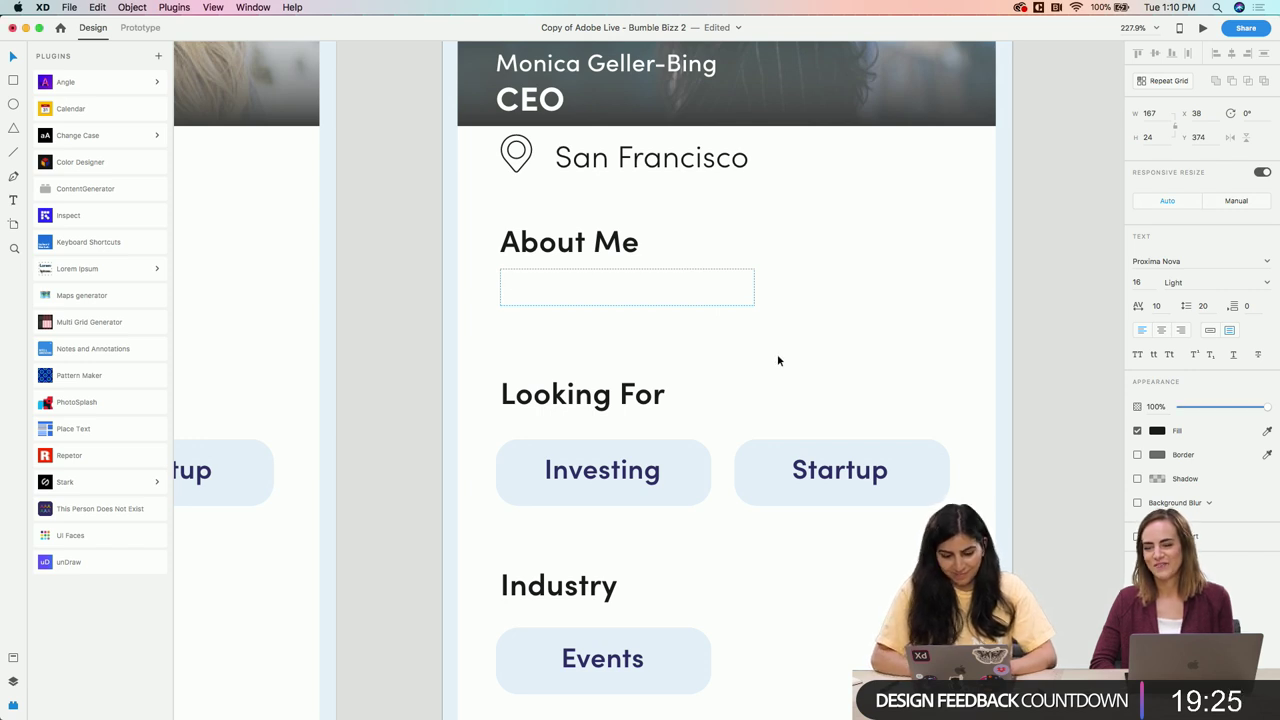
pyautogui.scroll(3, 777, 360)
pyautogui.scroll(-4, 777, 360)
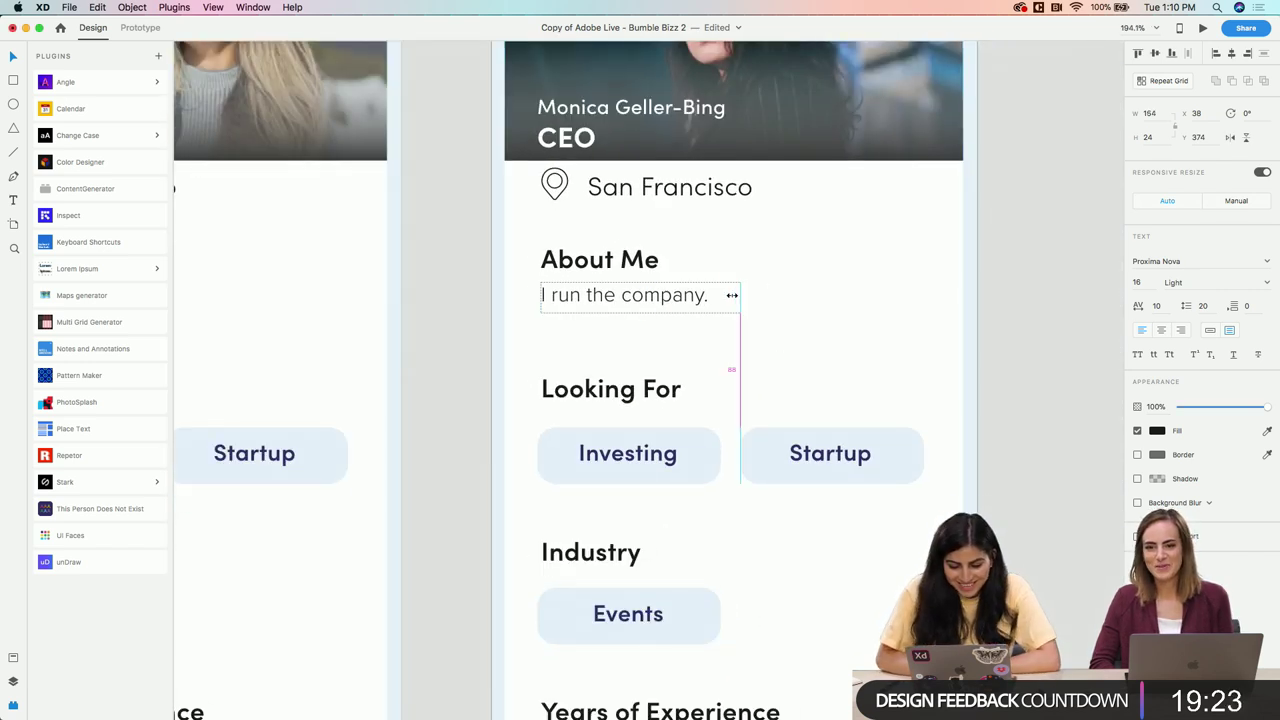
pyautogui.click(704, 360)
pyautogui.scroll(4, 704, 360)
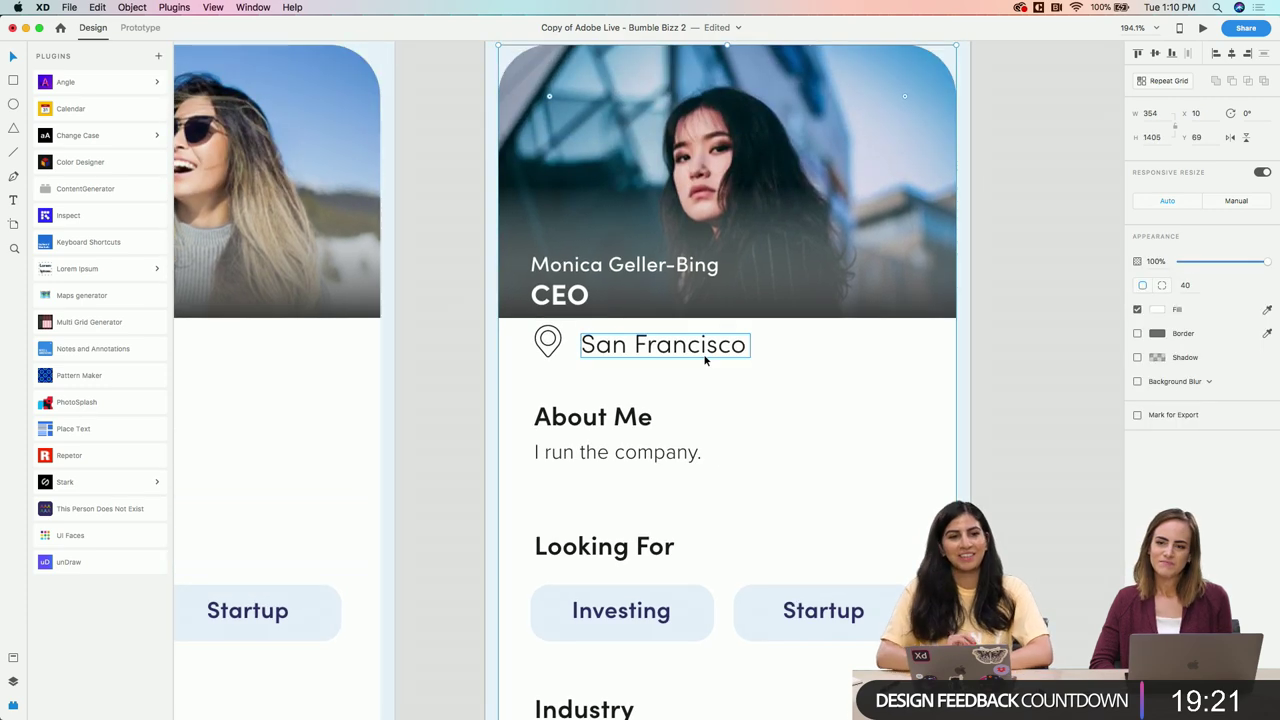
pyautogui.scroll(-3, 704, 360)
pyautogui.scroll(-3, 704, 360)
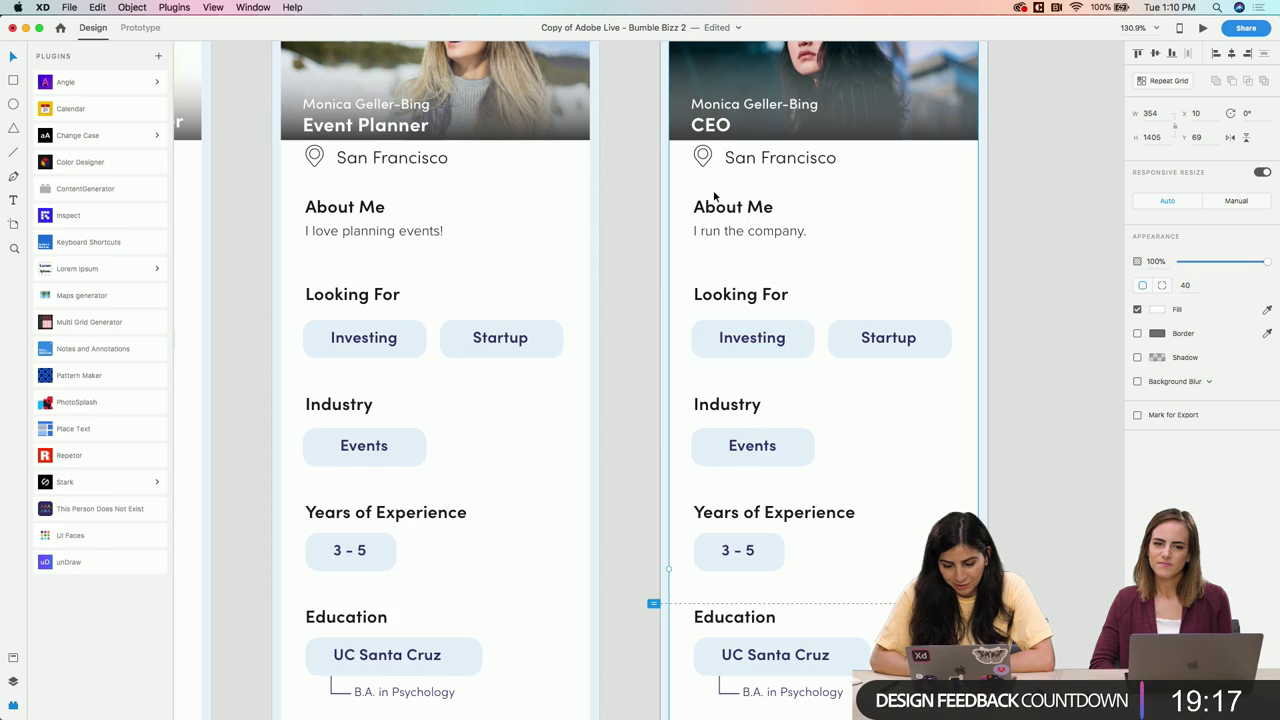
# Relabel the CEO card's Industry chip 'Business' and widen its text box so the word fits
pyautogui.scroll(-5, 894, 334)
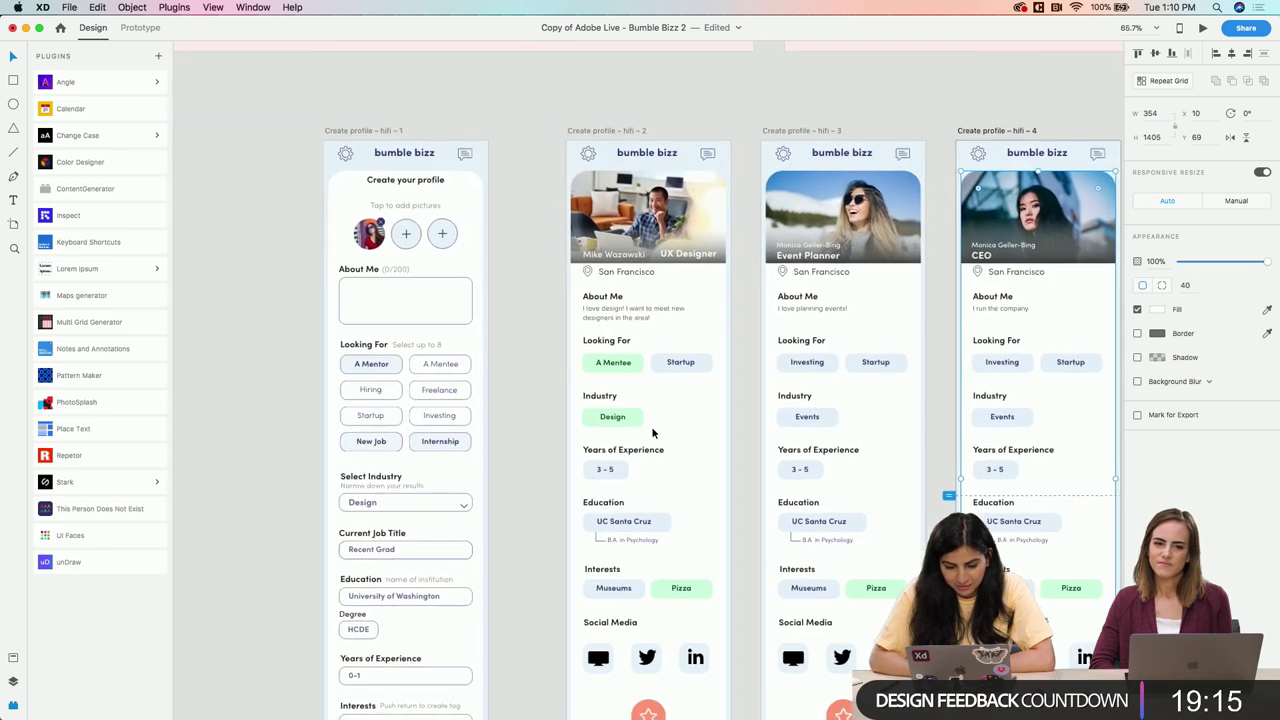
pyautogui.hscroll(5, 652, 432)
pyautogui.scroll(2, 522, 385)
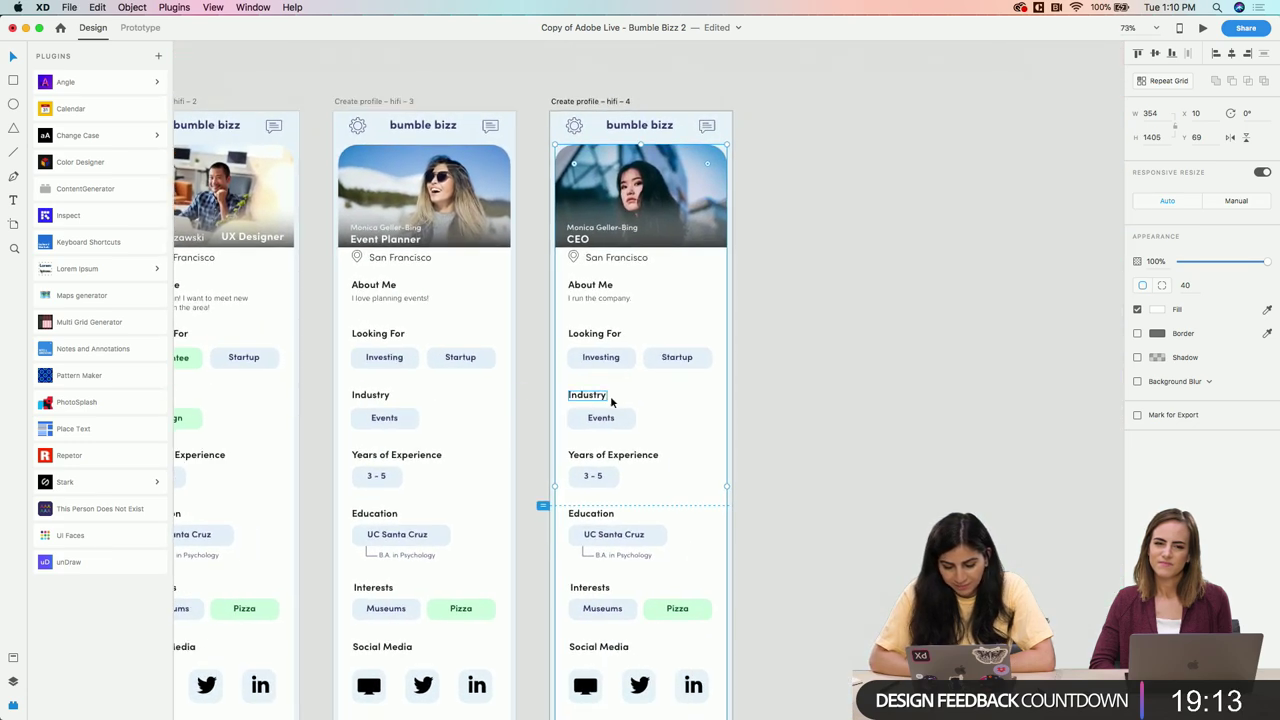
pyautogui.click(594, 418)
pyautogui.doubleClick(596, 421)
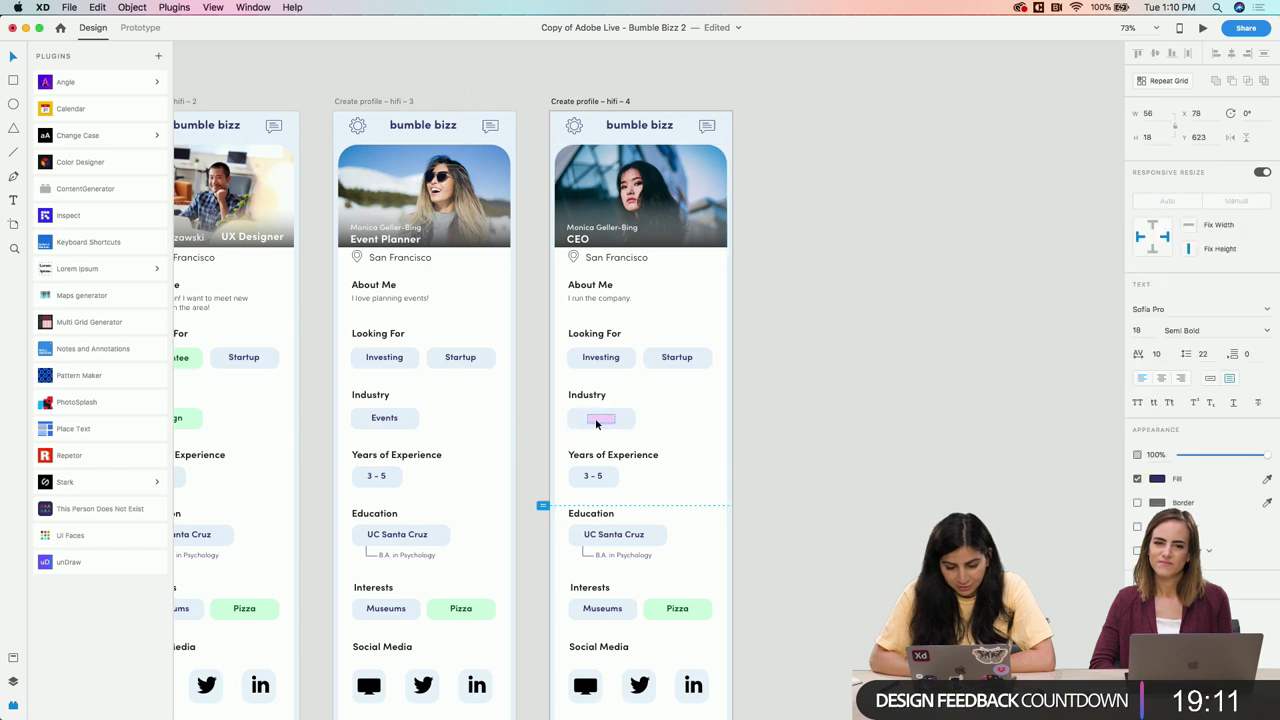
pyautogui.scroll(5, 596, 424)
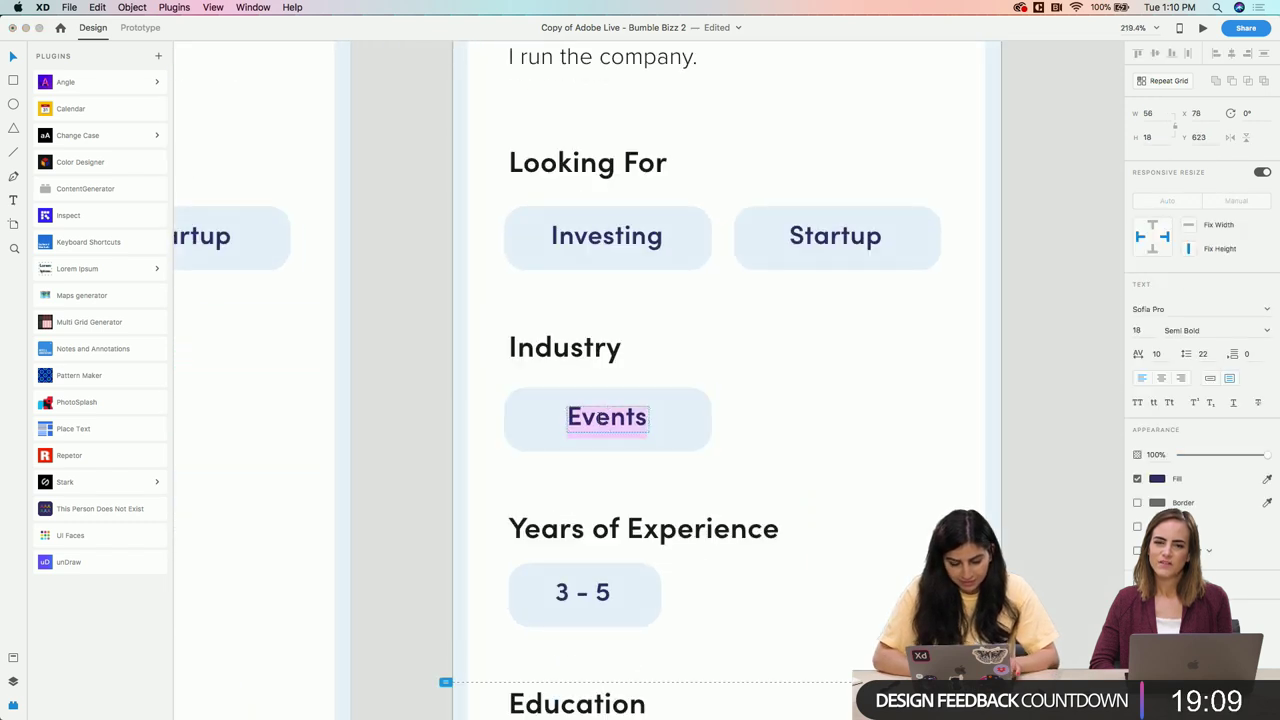
pyautogui.write('Business')
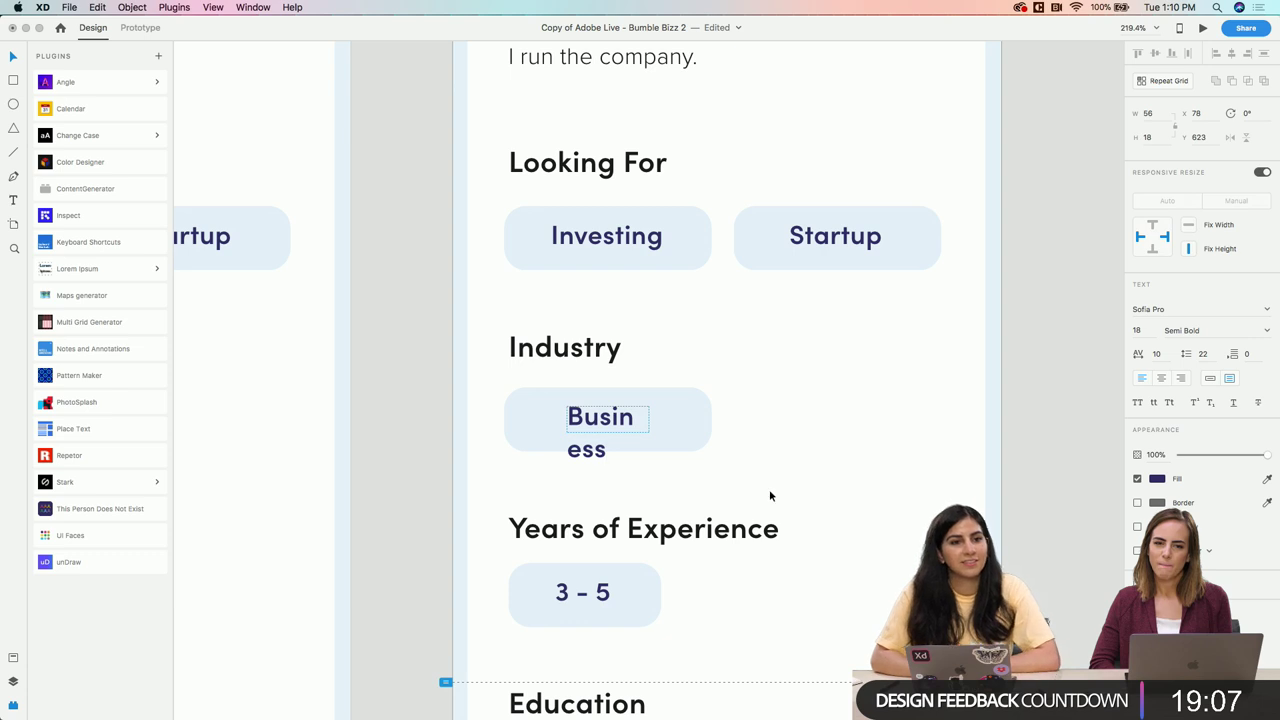
pyautogui.press('Escape')
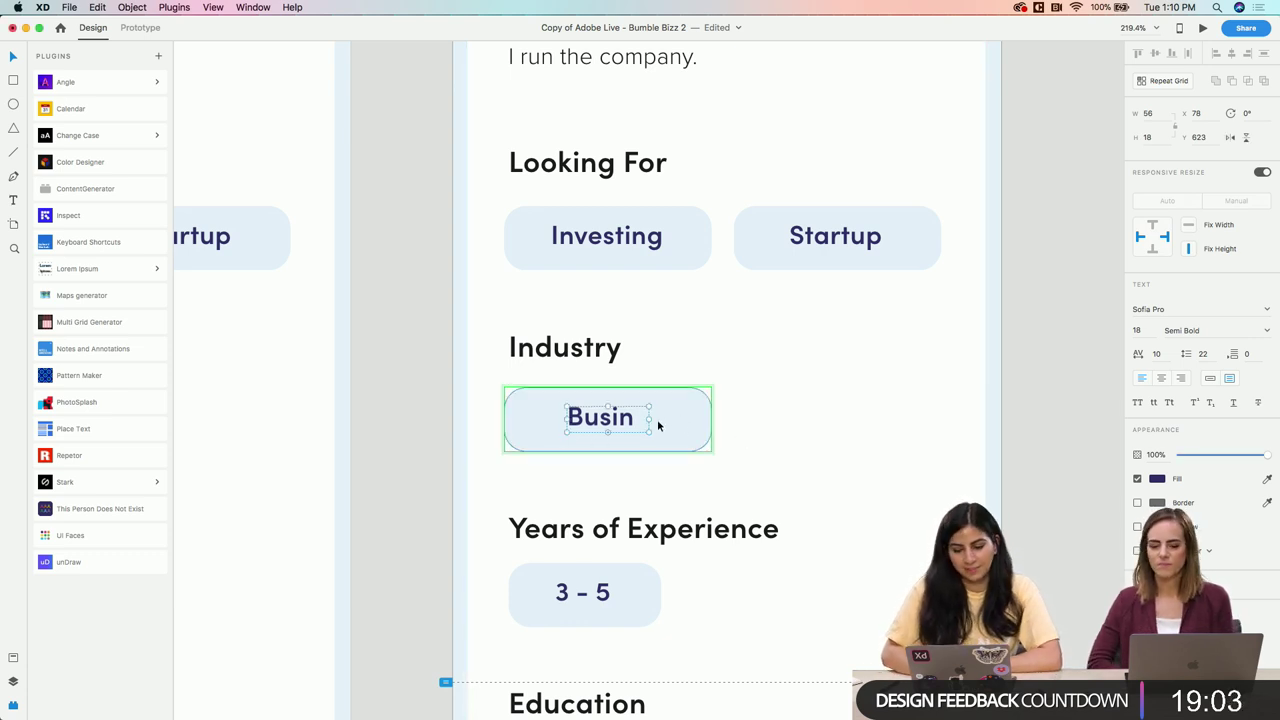
pyautogui.moveTo(650, 418); pyautogui.dragTo(660, 420)
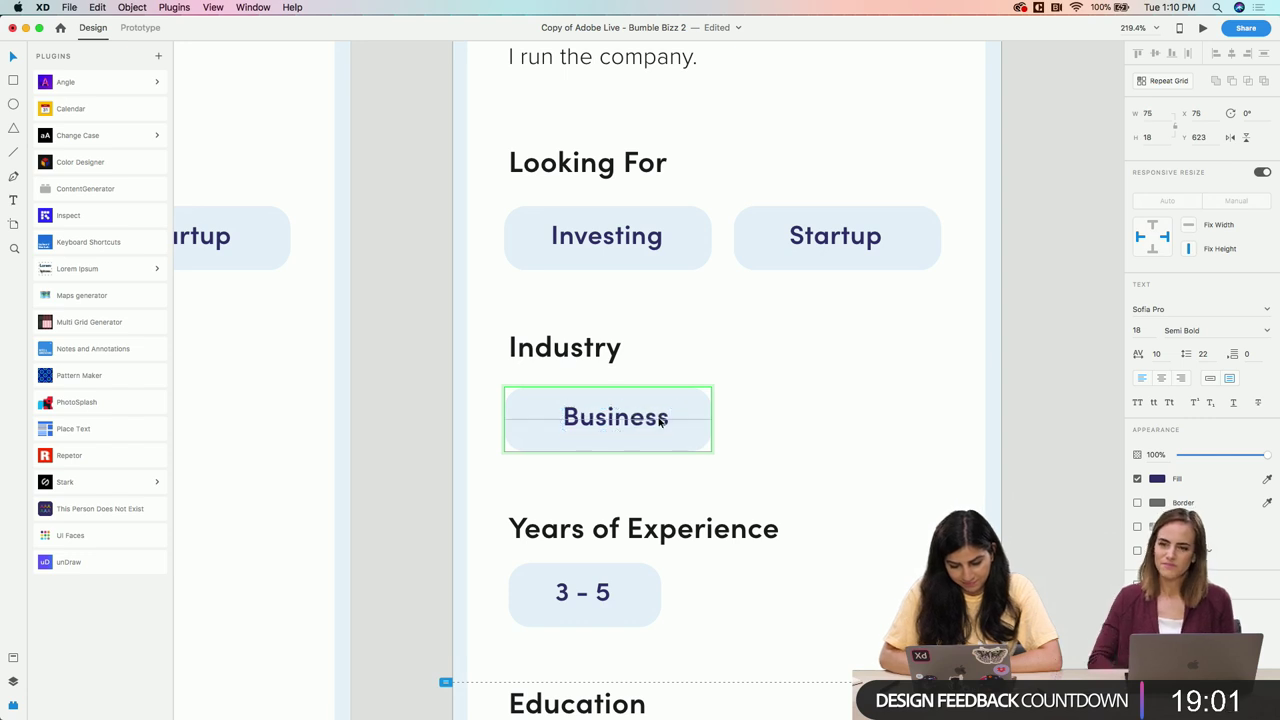
pyautogui.click(772, 418)
pyautogui.scroll(-5, 772, 418)
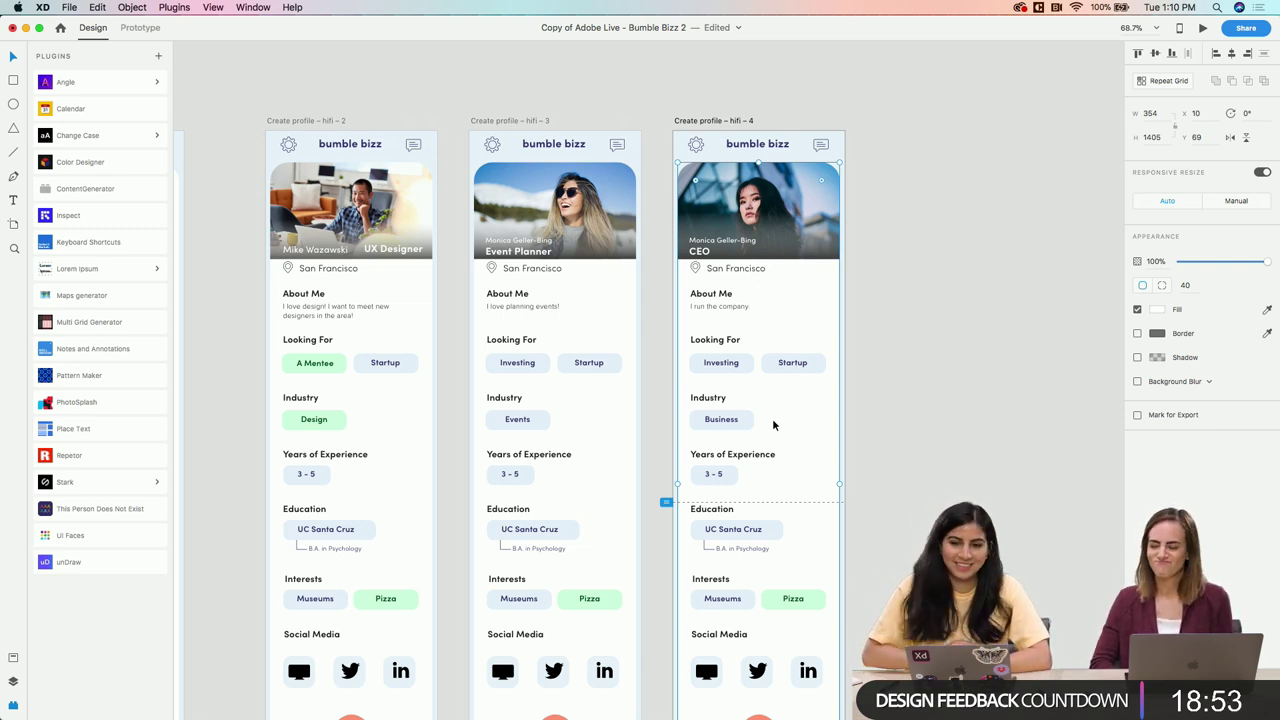
pyautogui.click(906, 296)
pyautogui.scroll(5, 792, 208)
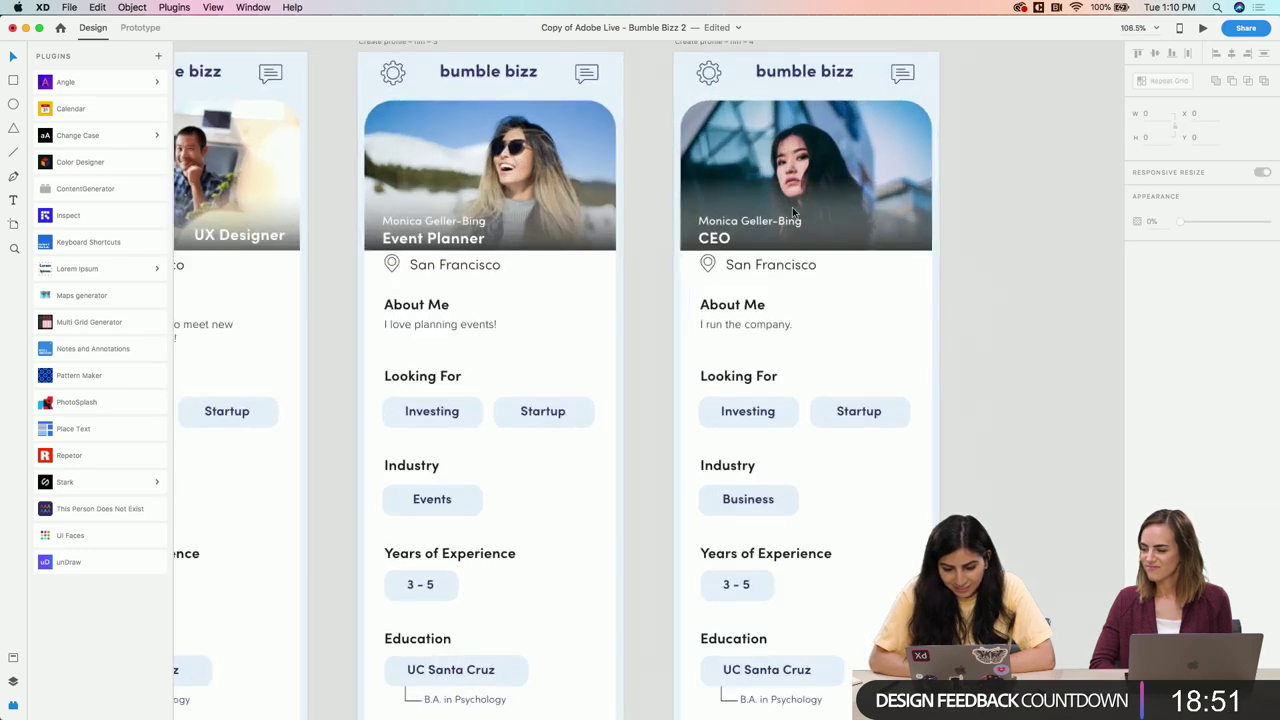
# Replace the name on the CEO card with the new person's first name
pyautogui.scroll(5, 792, 207)
pyautogui.click(764, 232)
pyautogui.doubleClick(764, 232)
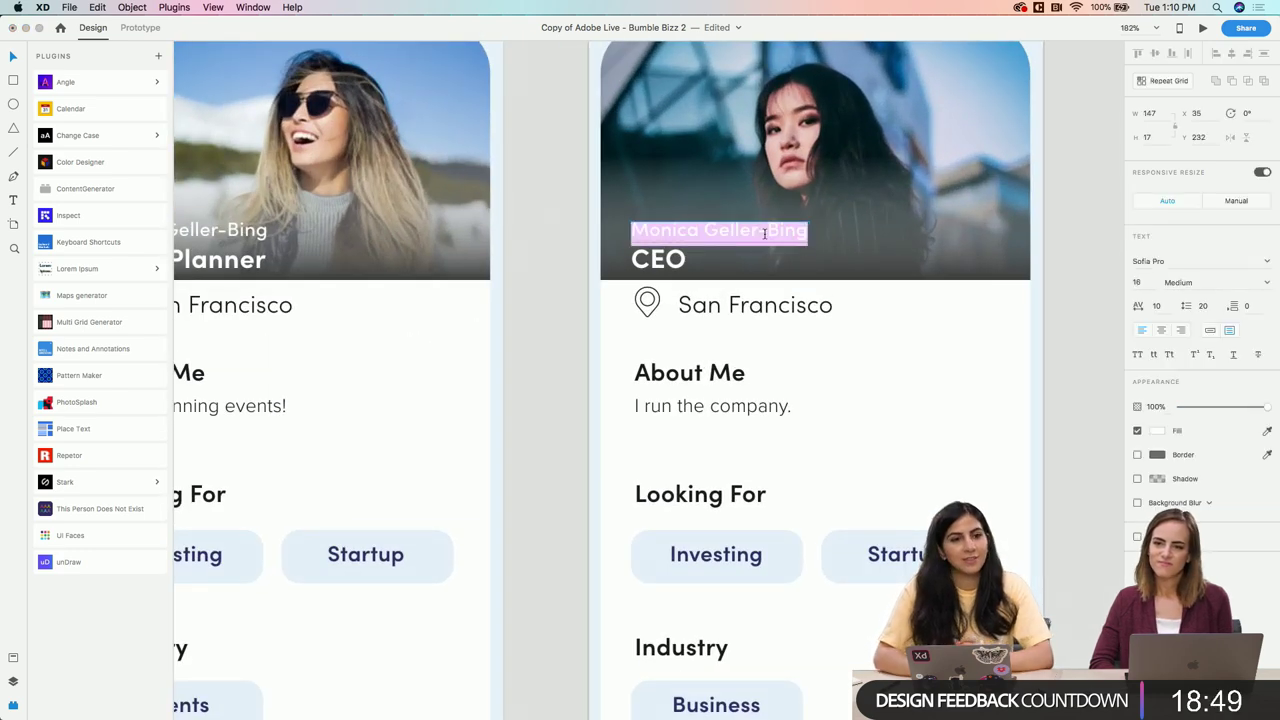
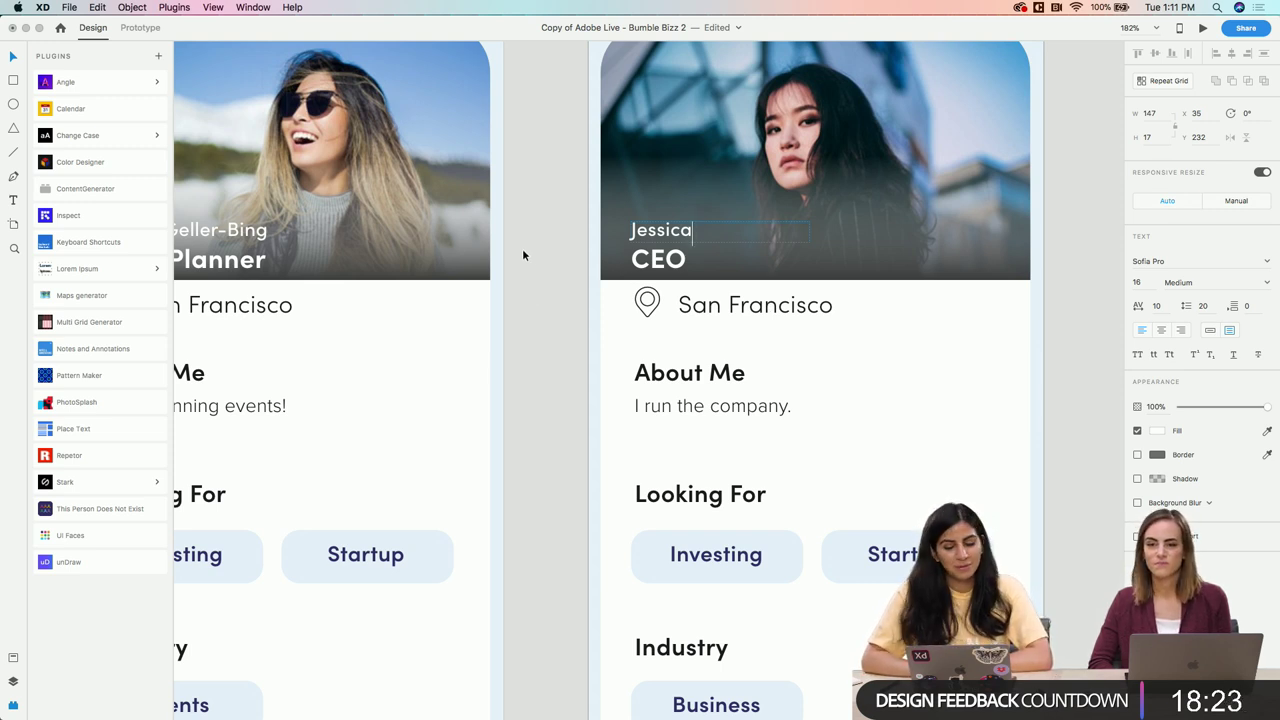
pyautogui.press('Escape')
# Append the last name after the first name to complete the full name
pyautogui.scroll(-5, 563, 297)
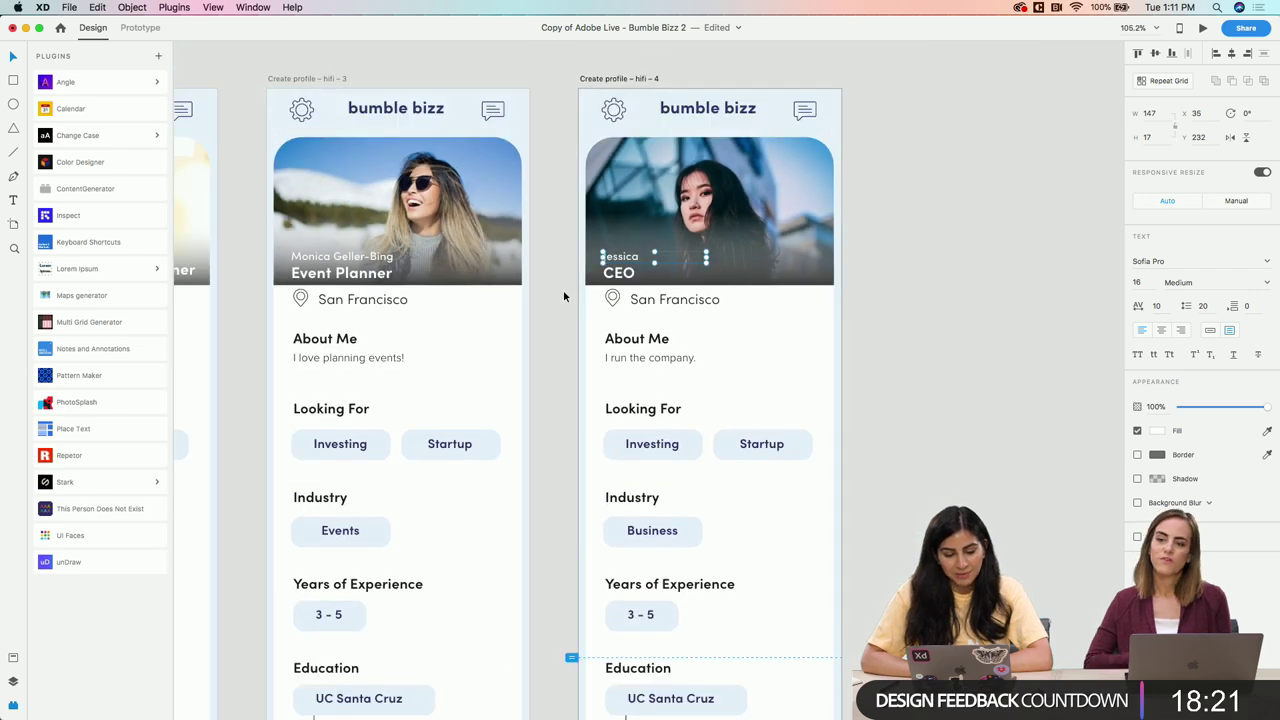
pyautogui.scroll(-2, 564, 296)
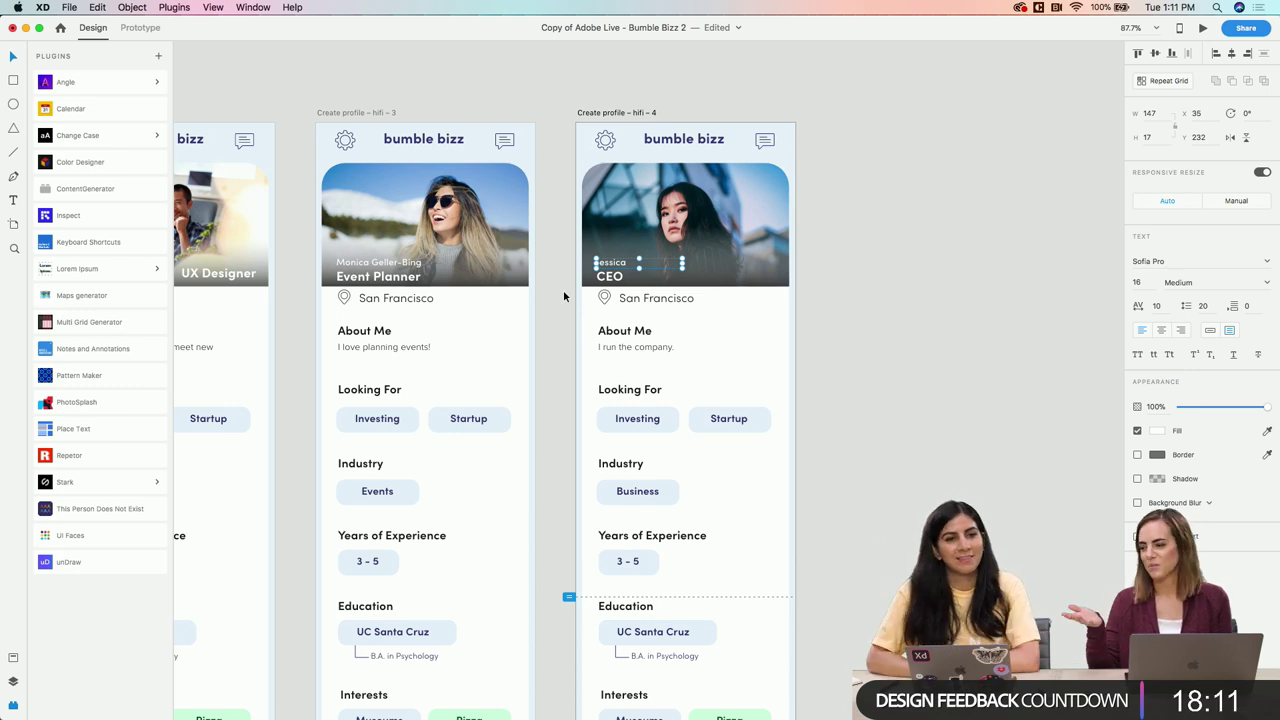
pyautogui.scroll(5, 563, 296)
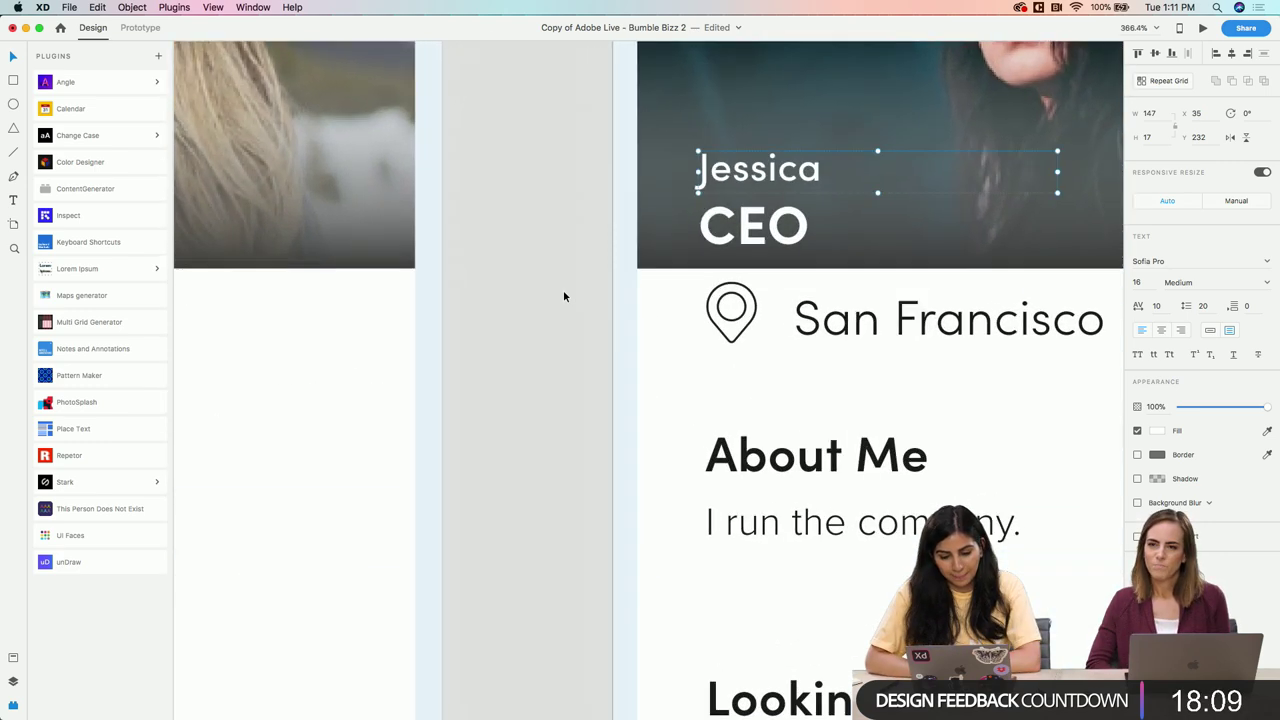
pyautogui.scroll(-3, 563, 296)
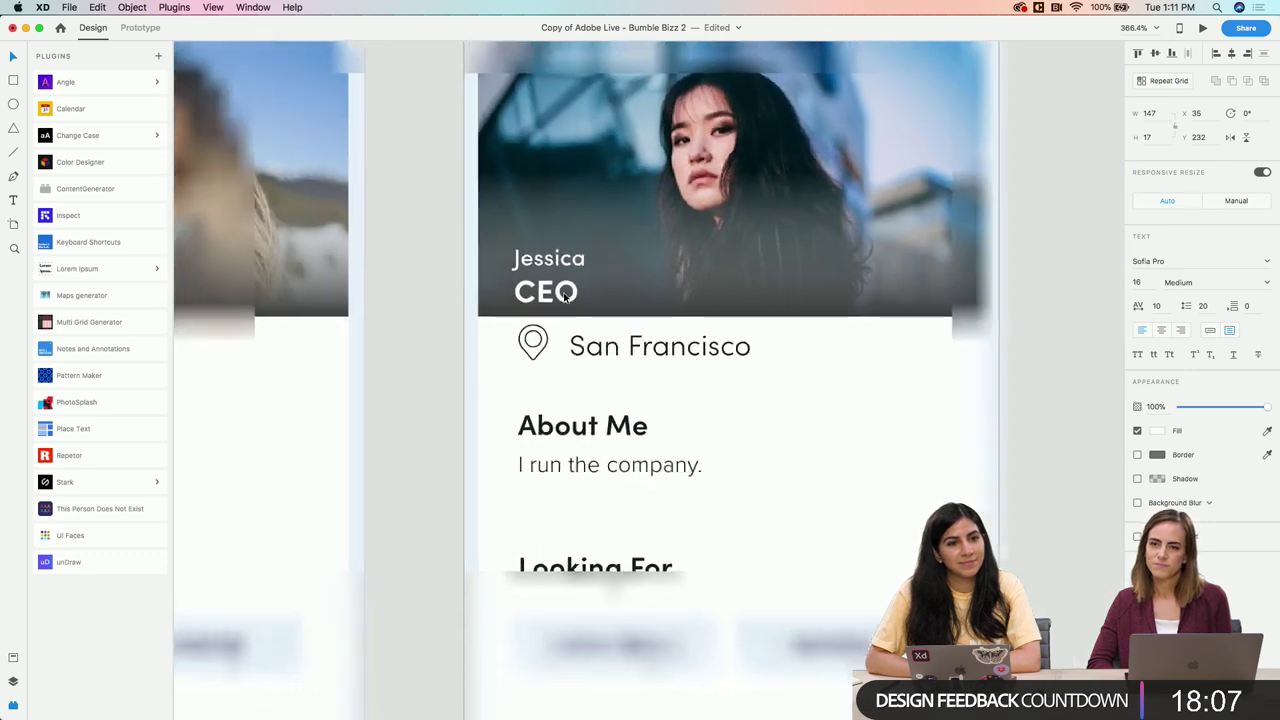
pyautogui.scroll(3, 565, 296)
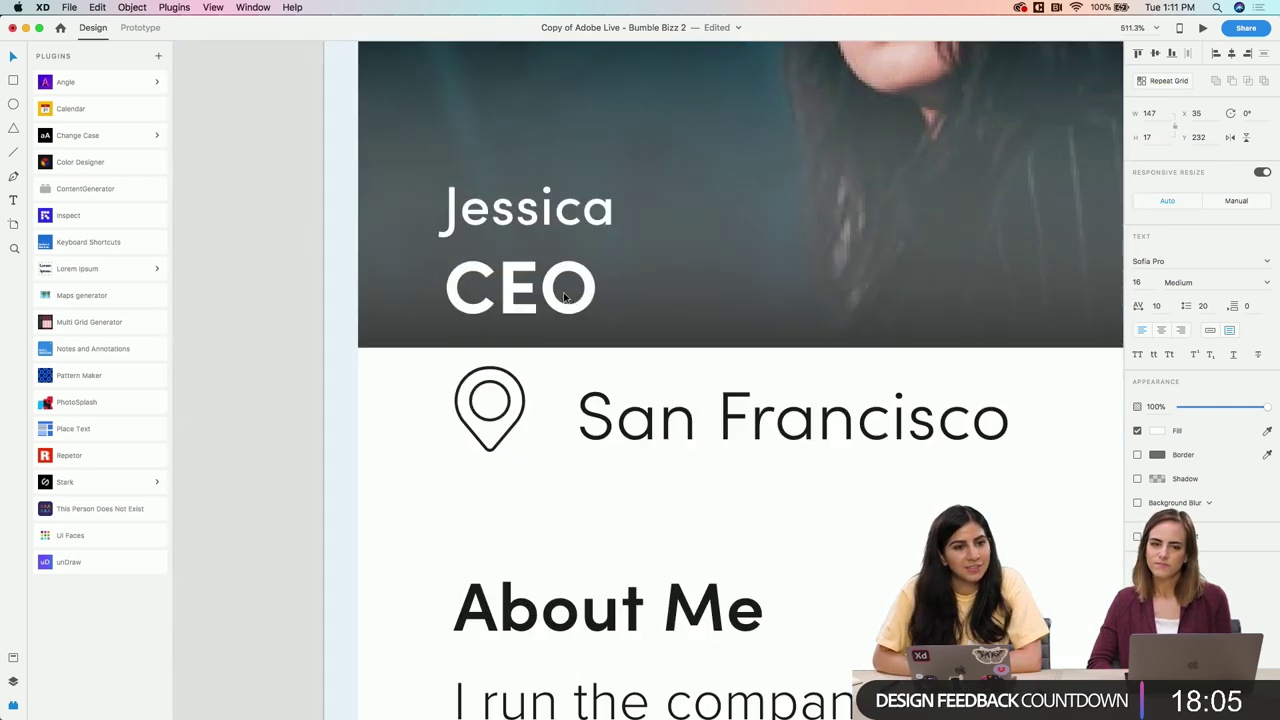
pyautogui.scroll(-2, 565, 296)
pyautogui.doubleClick(567, 246)
pyautogui.press('Right')
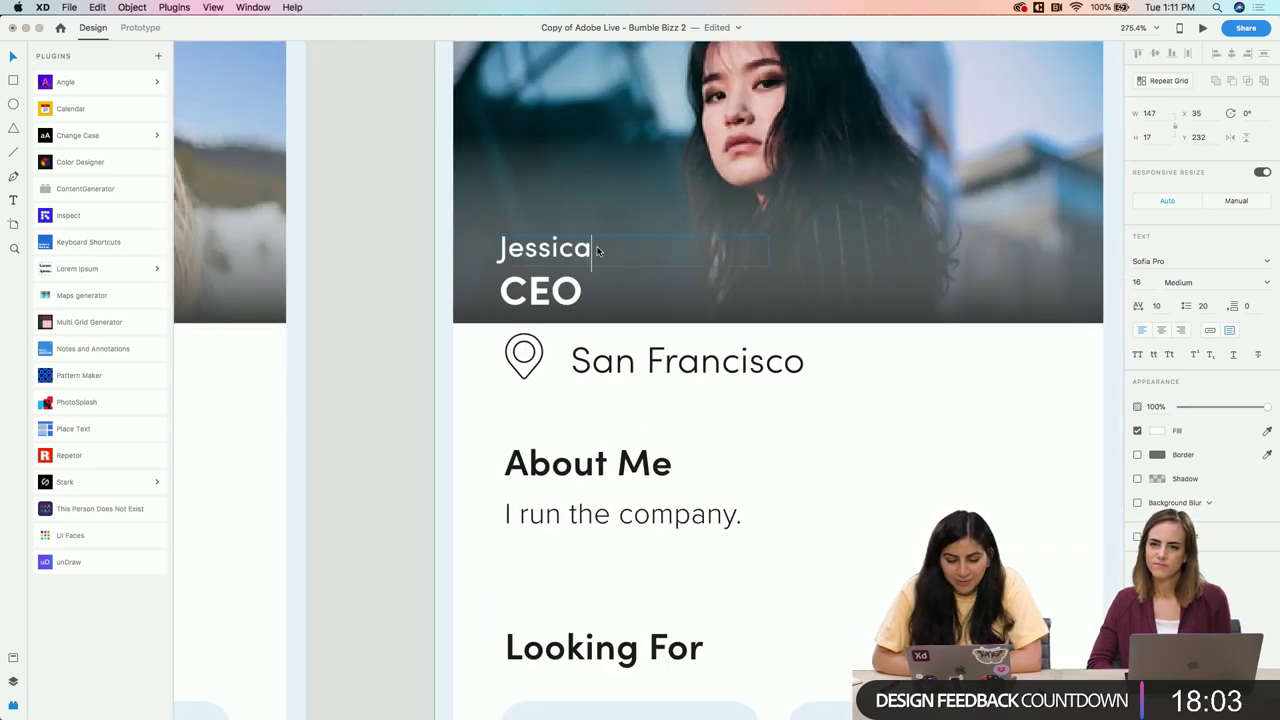
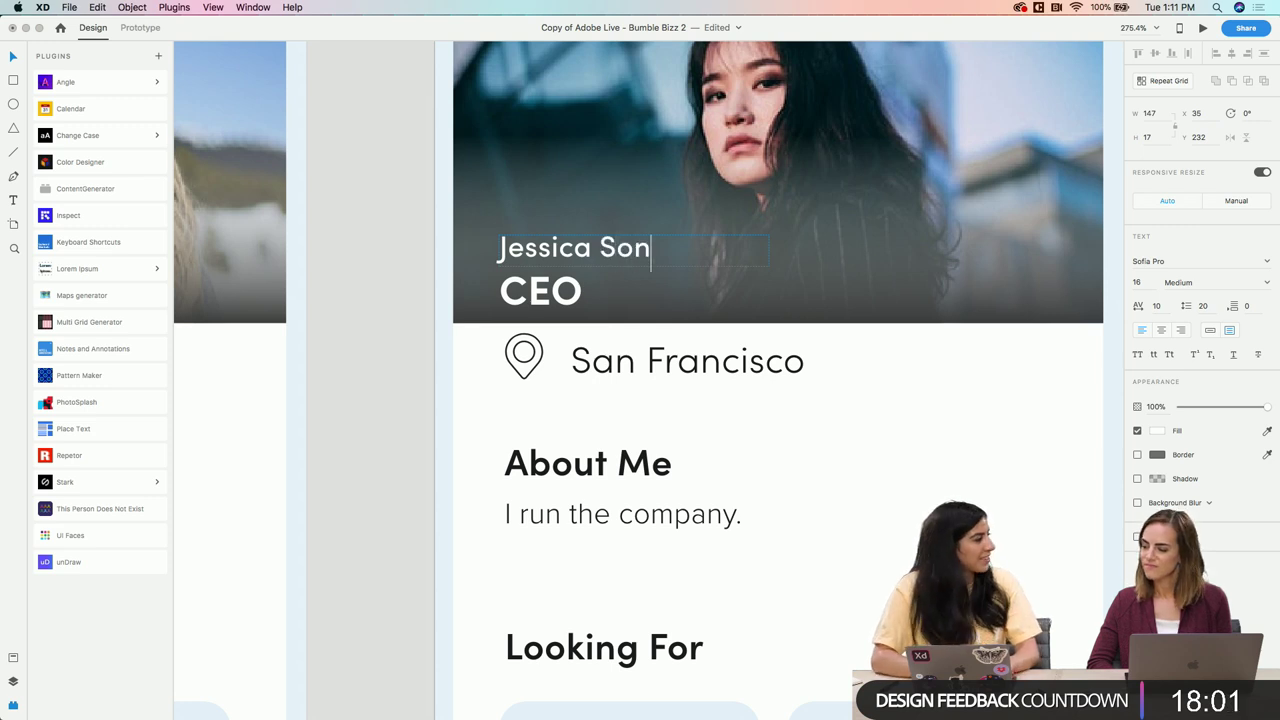
pyautogui.press('Escape')
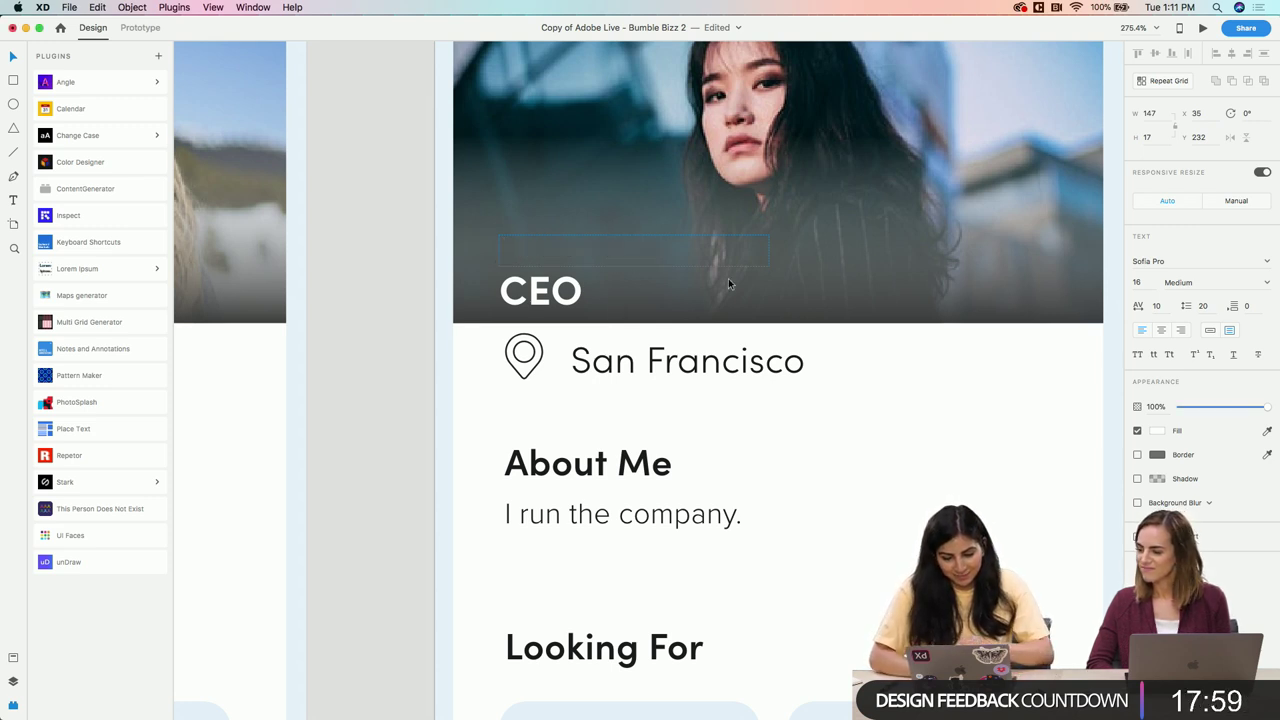
pyautogui.press('Escape')
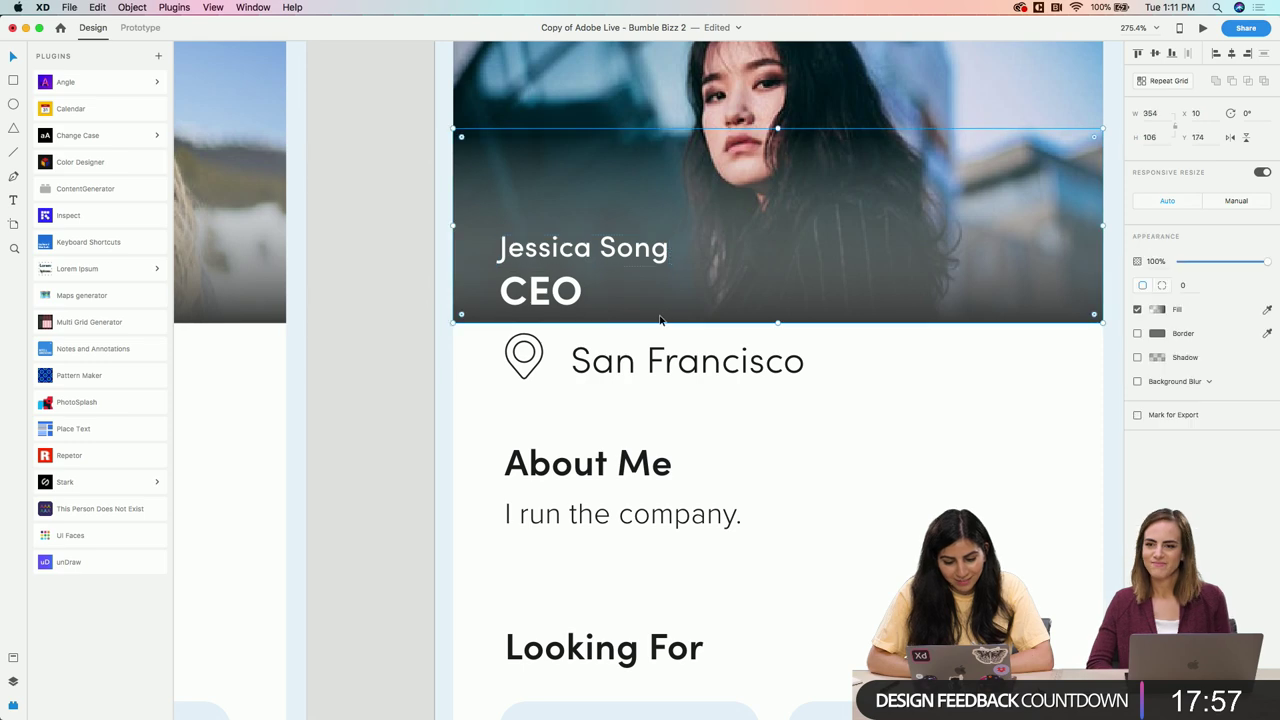
pyautogui.scroll(-5, 823, 283)
# Move the old Miles screen mockups off iPhone X/XS – 1 and place the empty artboard beside the profiles
pyautogui.scroll(-3, 867, 288)
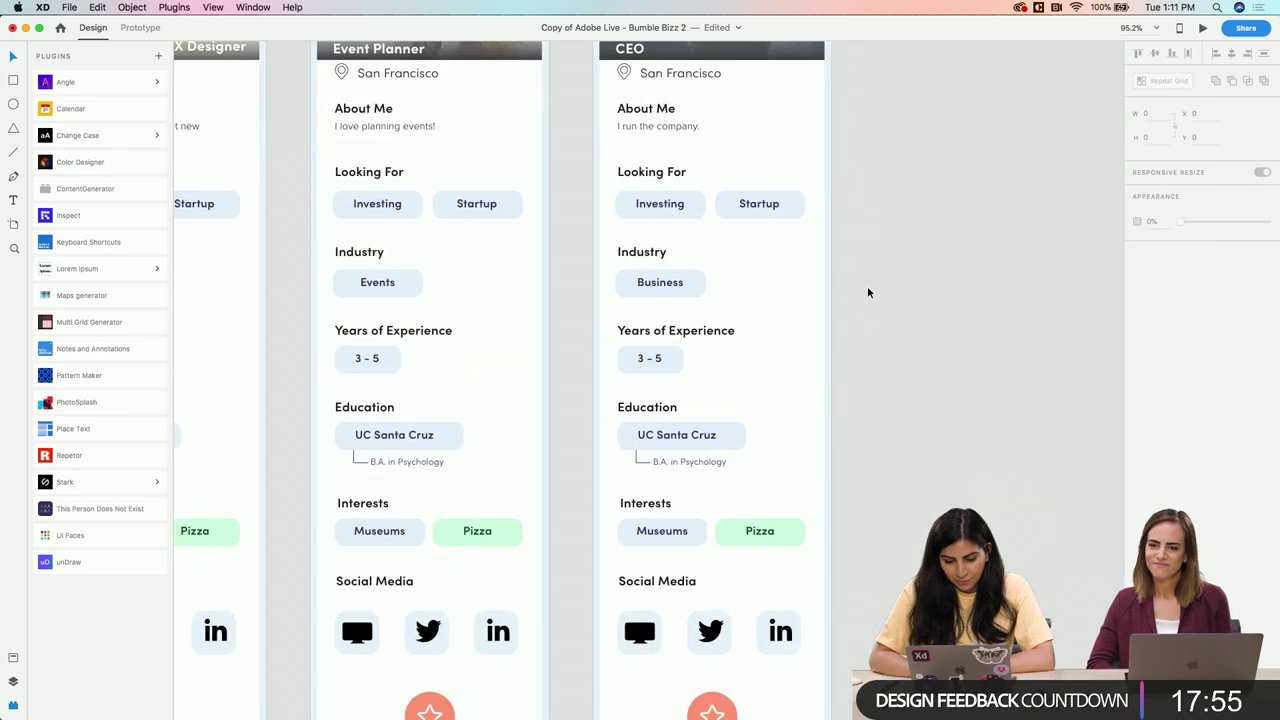
pyautogui.scroll(-5, 867, 288)
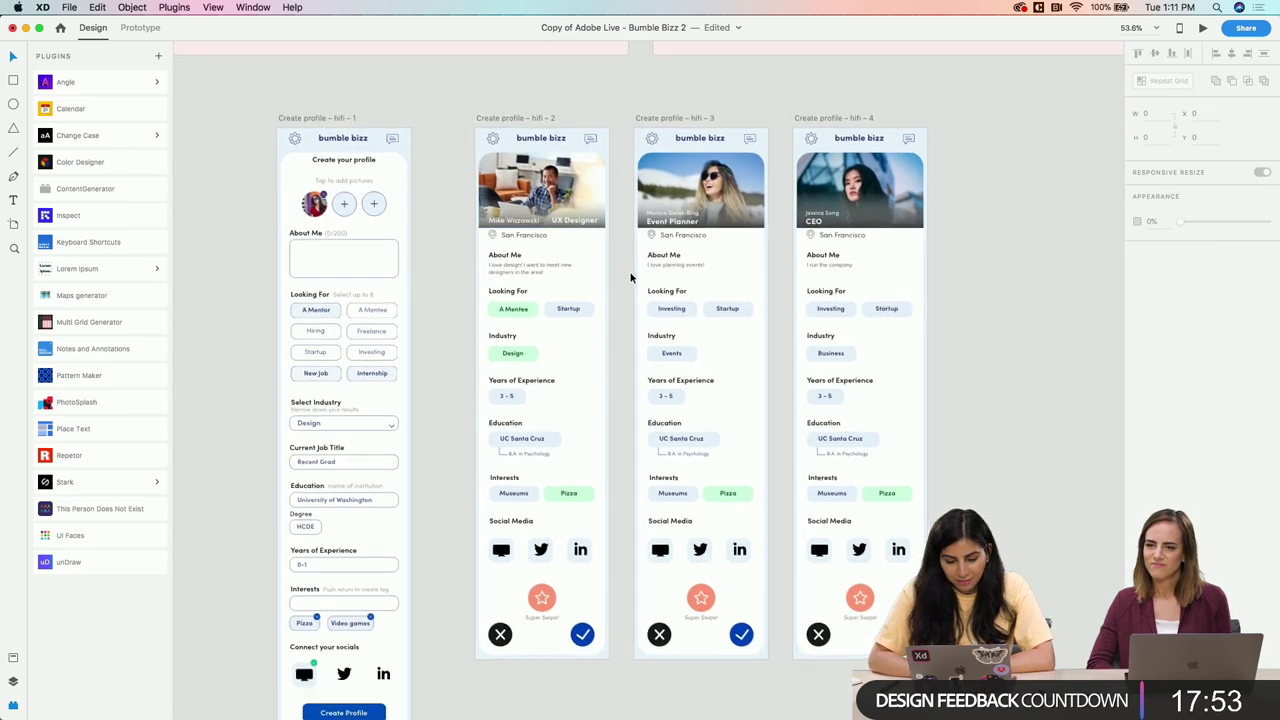
pyautogui.hscroll(5, 632, 277)
pyautogui.hscroll(3, 566, 239)
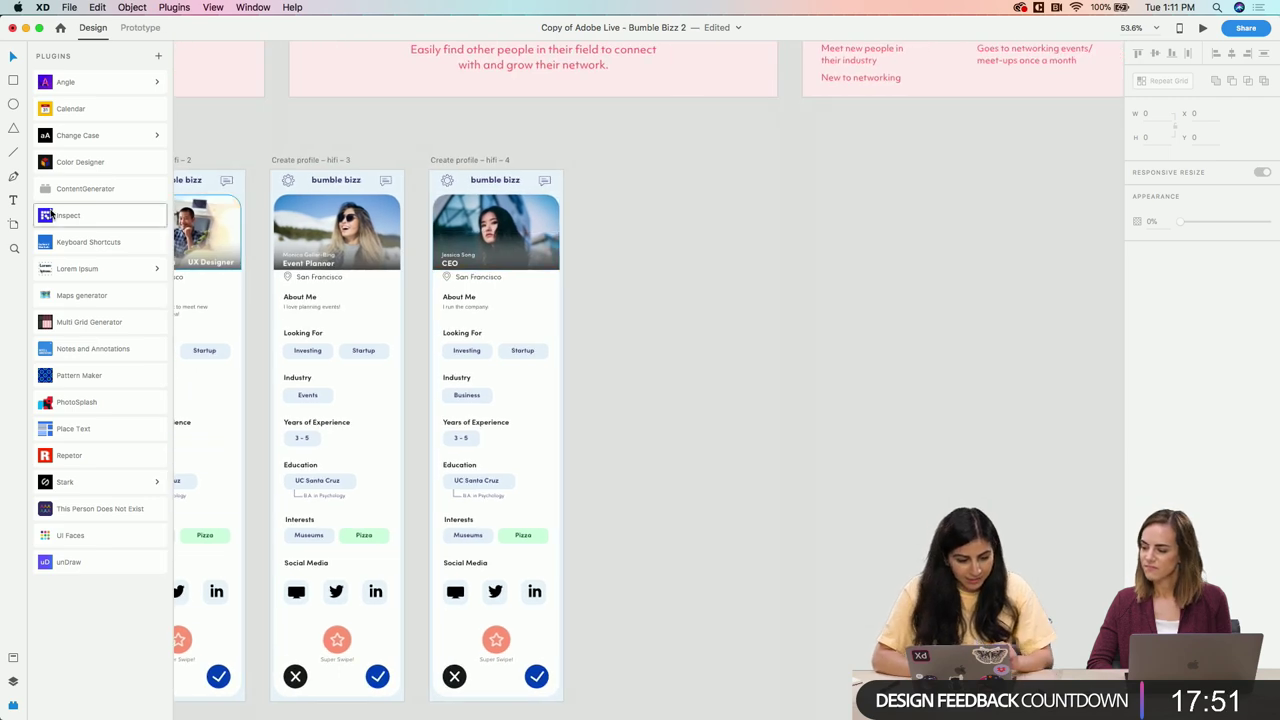
pyautogui.click(13, 224)
pyautogui.press('super+z')
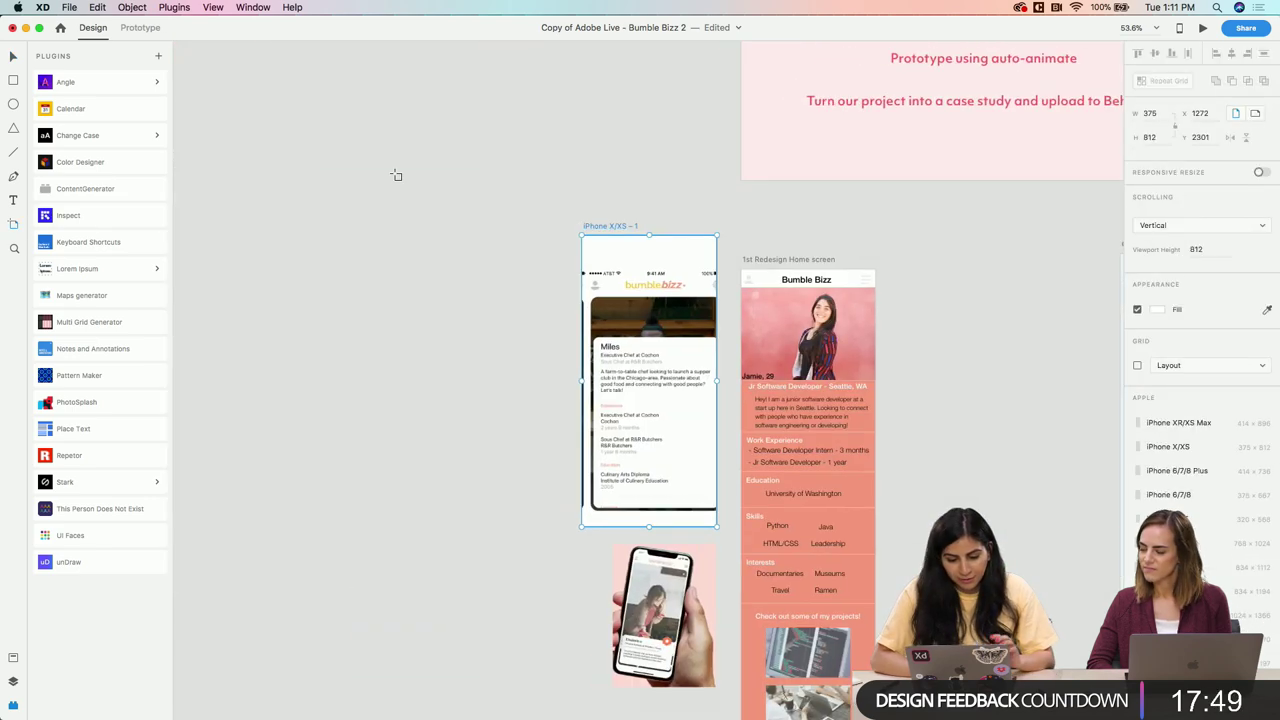
pyautogui.moveTo(588, 426); pyautogui.dragTo(426, 420)
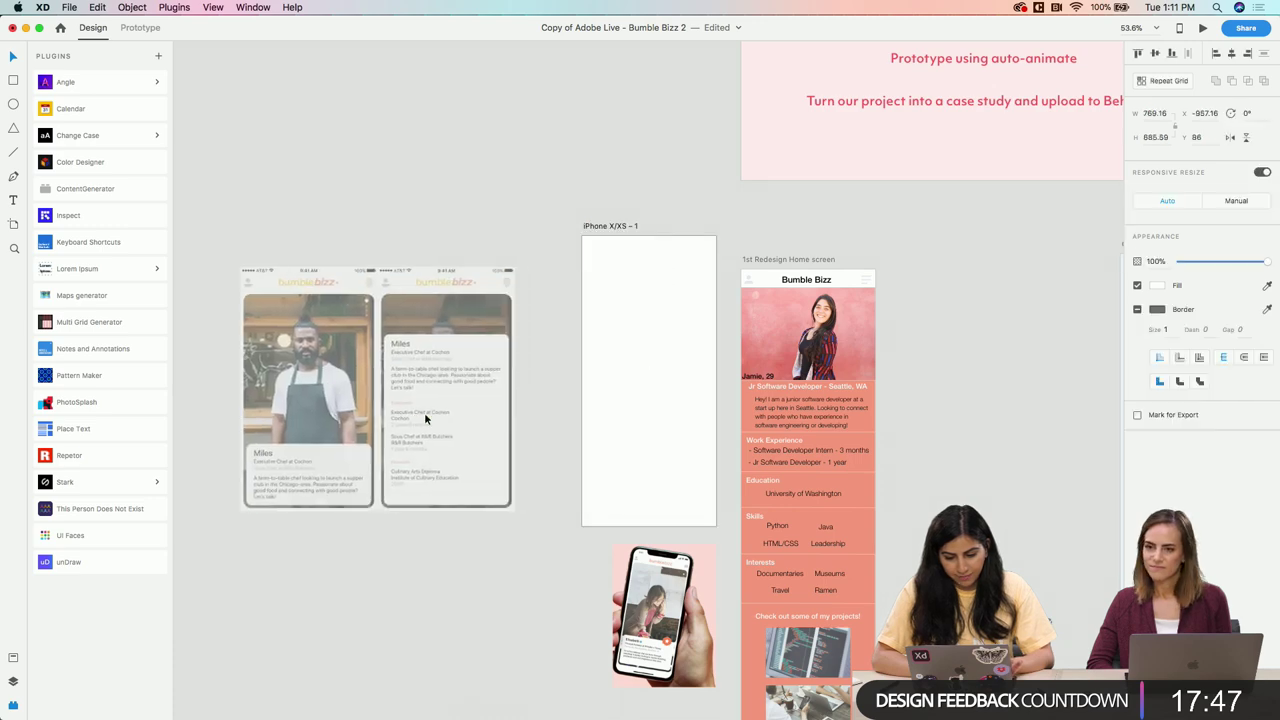
pyautogui.moveTo(598, 232); pyautogui.dragTo(673, 213)
# Fill the artboard with the #004DBF blue swatch from Assets
pyautogui.hscroll(20, 722, 255)
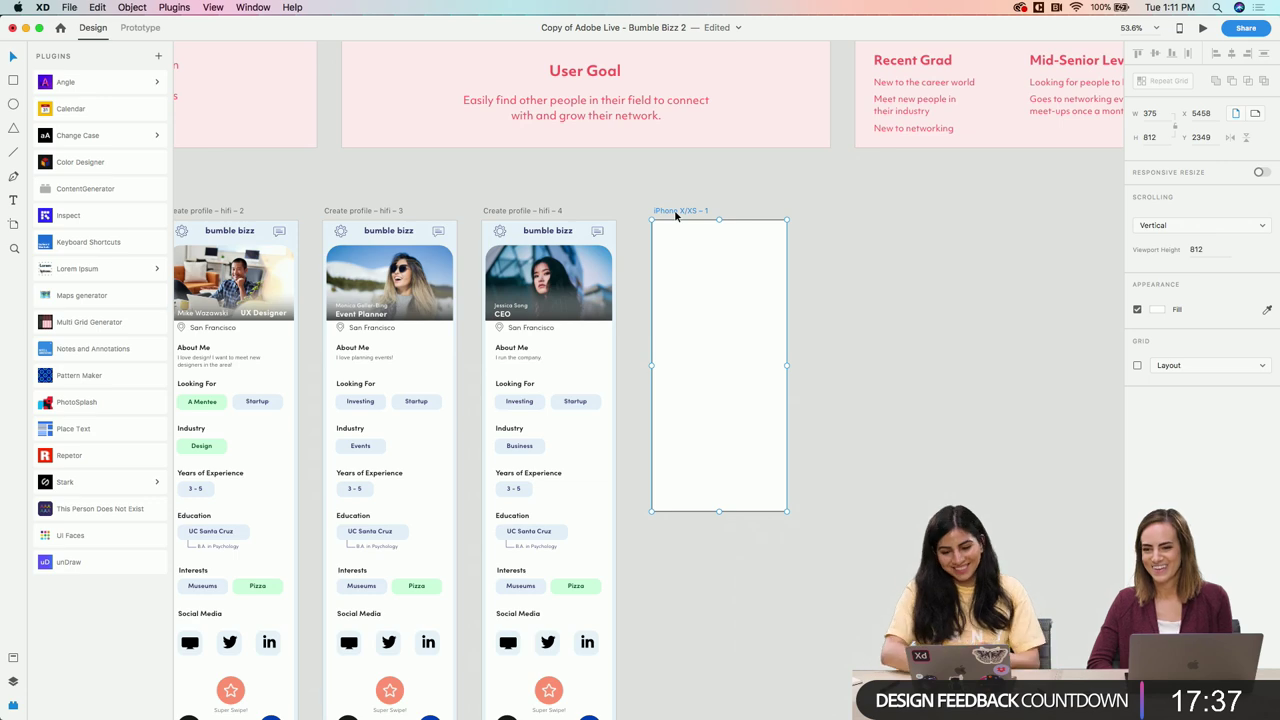
pyautogui.scroll(5, 665, 213)
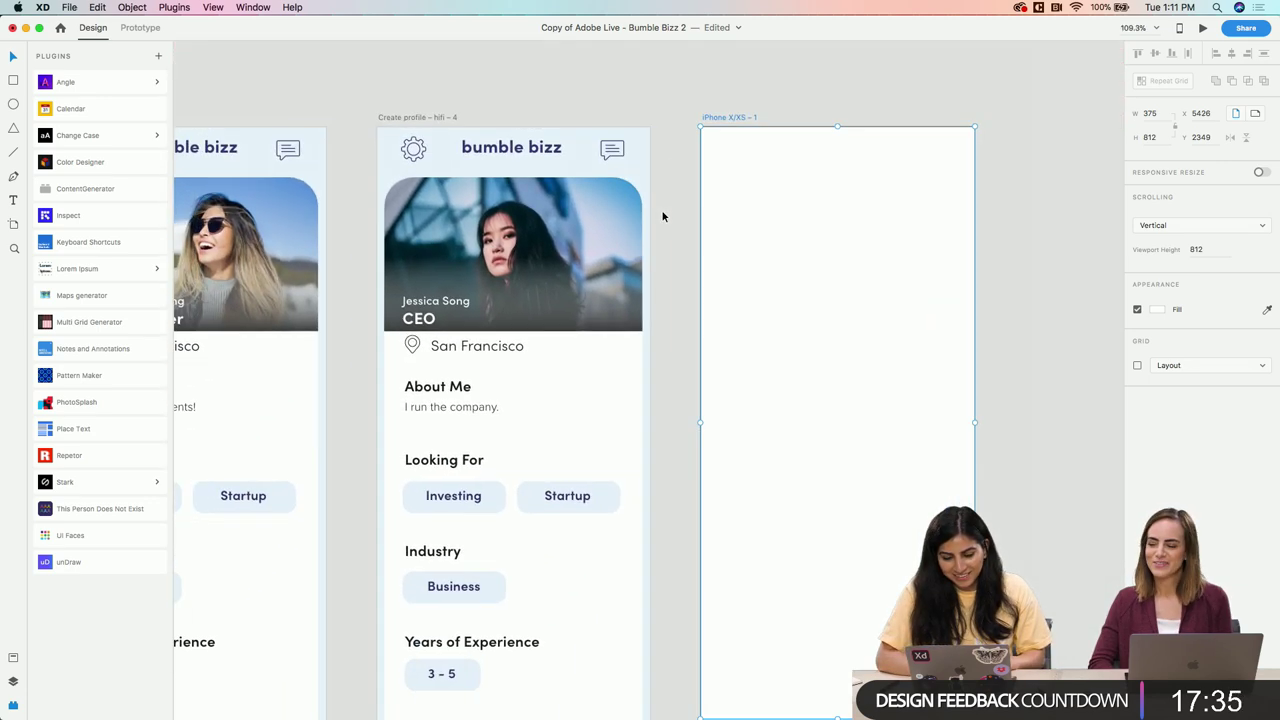
pyautogui.scroll(-2, 662, 216)
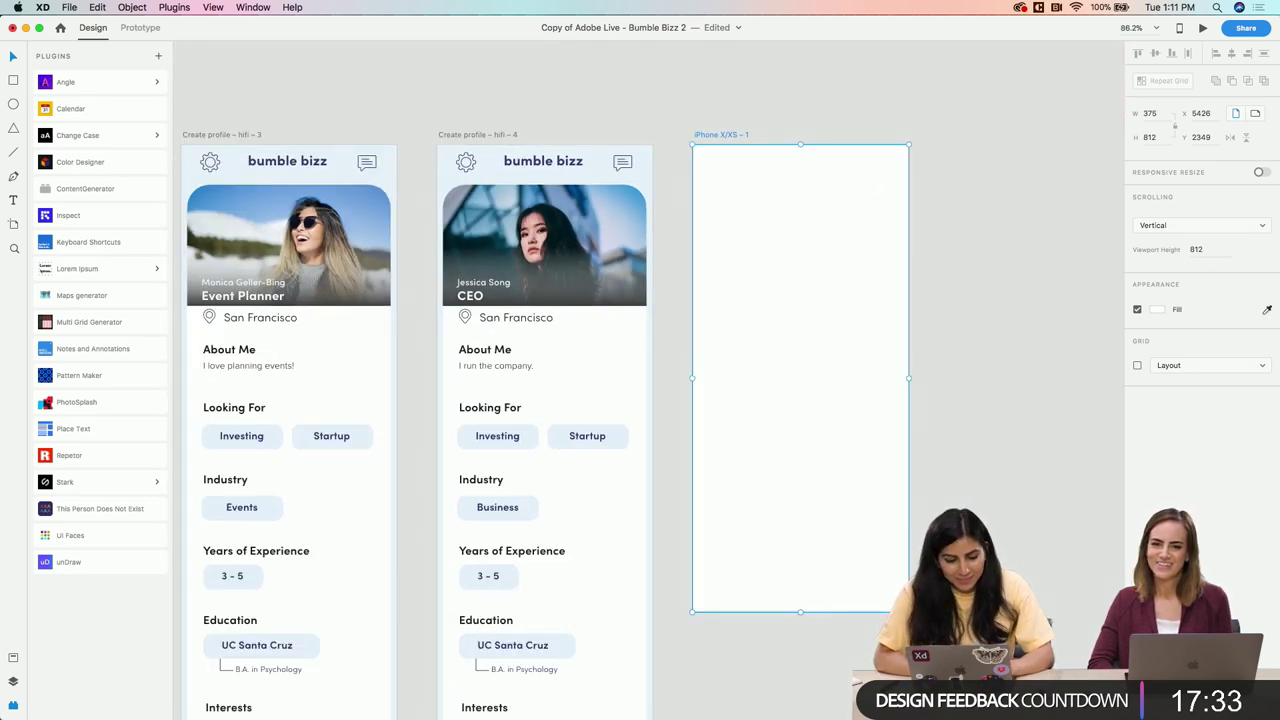
pyautogui.click(1267, 310)
pyautogui.click(1260, 310)
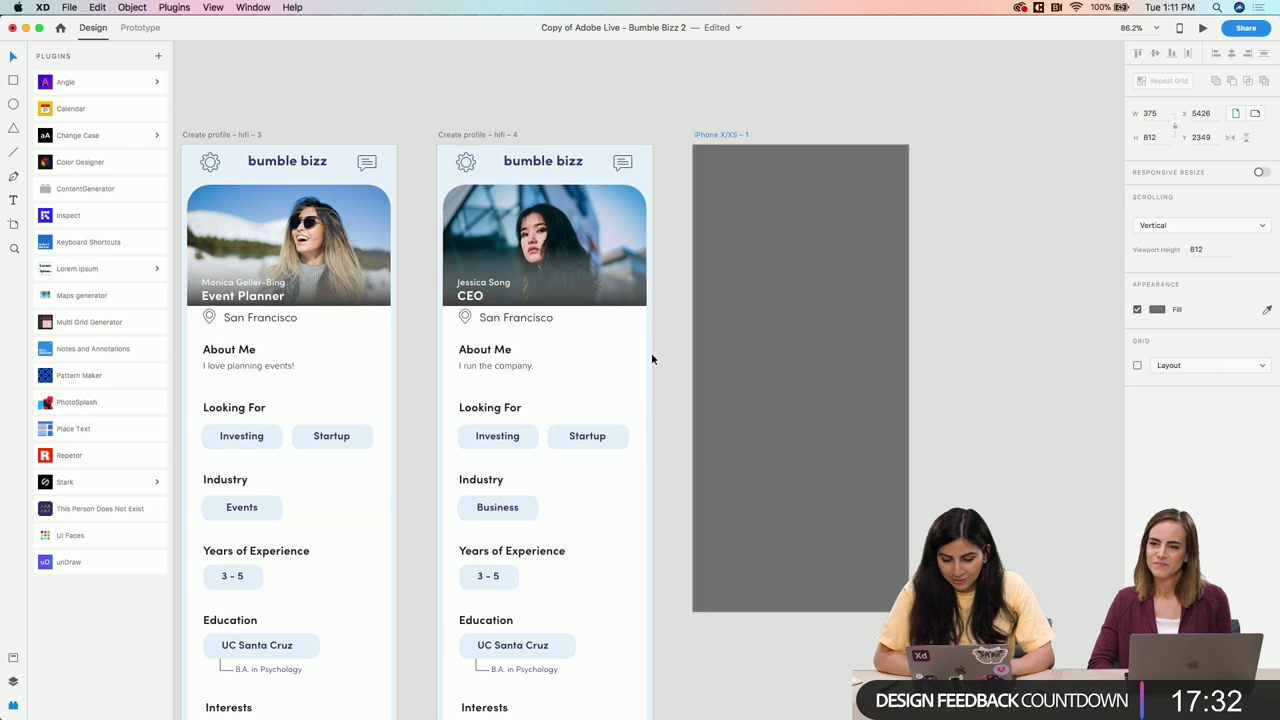
pyautogui.click(13, 660)
pyautogui.click(14, 708)
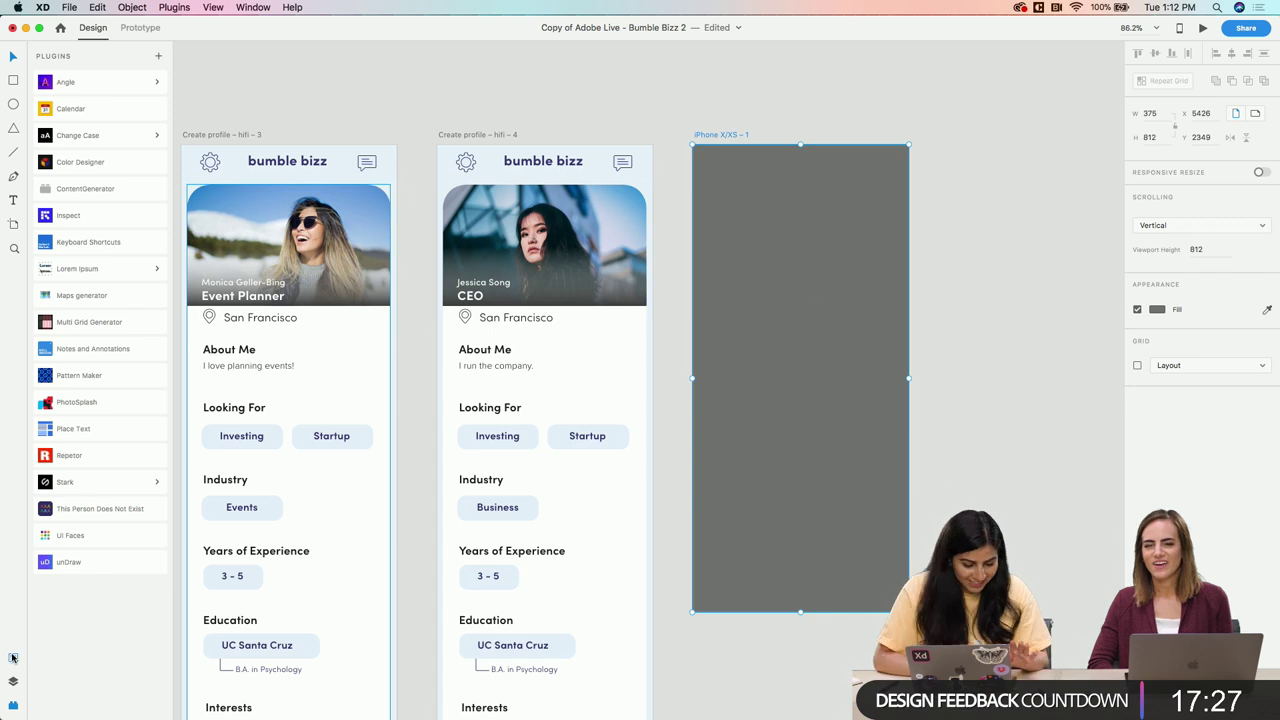
pyautogui.click(13, 657)
pyautogui.click(44, 231)
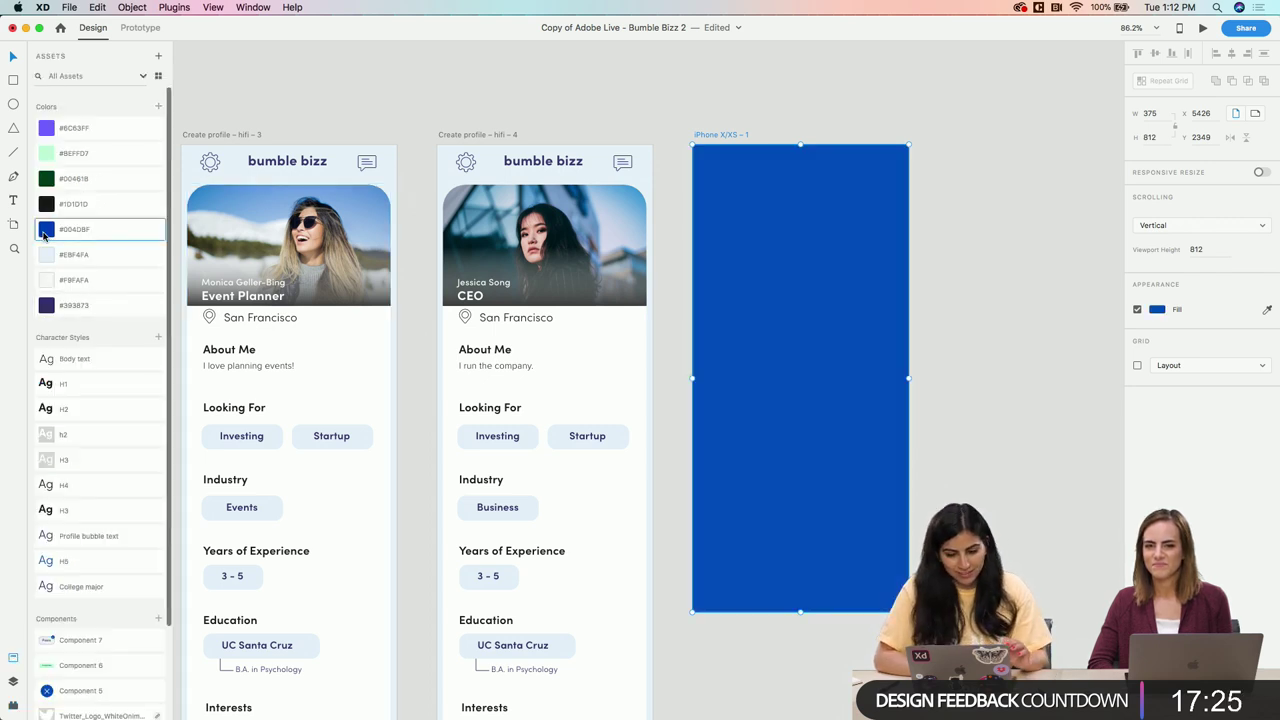
pyautogui.click(958, 220)
pyautogui.scroll(3, 780, 222)
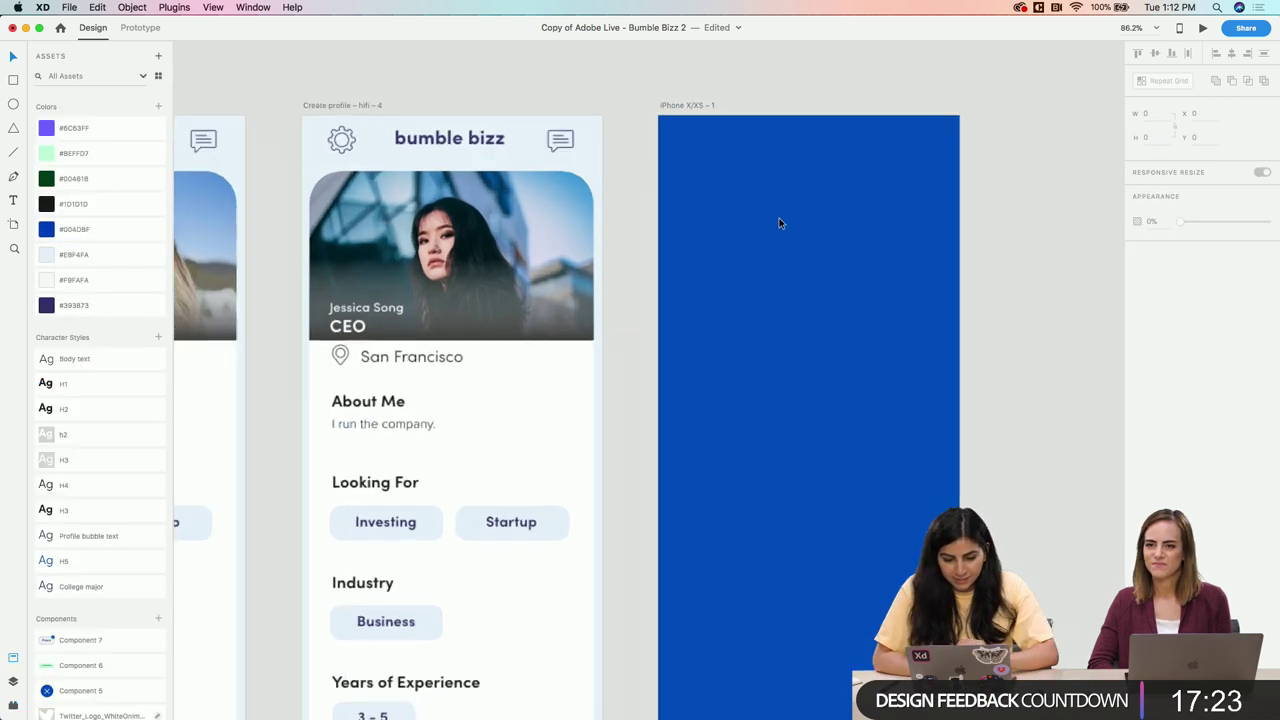
pyautogui.scroll(3, 780, 222)
# Add a 'You're Connected!' heading near the top of the blue artboard and shrink its box to fit
pyautogui.press('t')
pyautogui.moveTo(687, 173); pyautogui.dragTo(933, 217)
pyautogui.write('You')
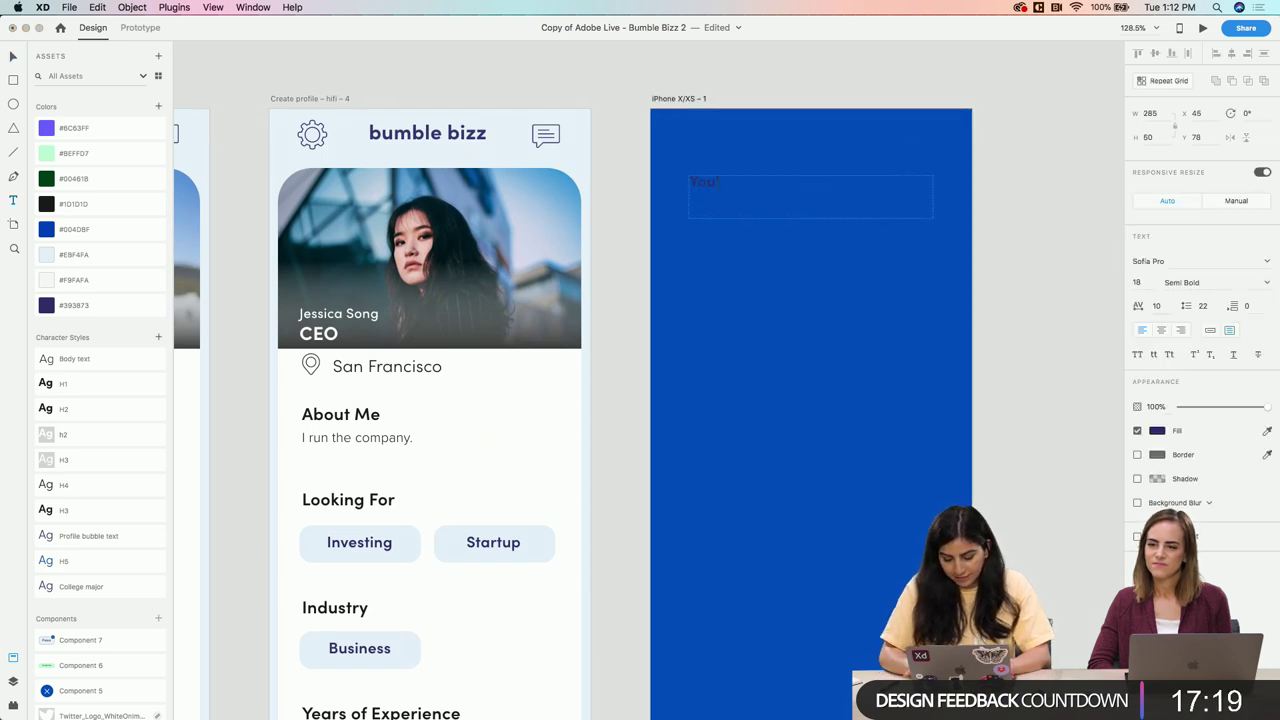
pyautogui.write("'re Connected")
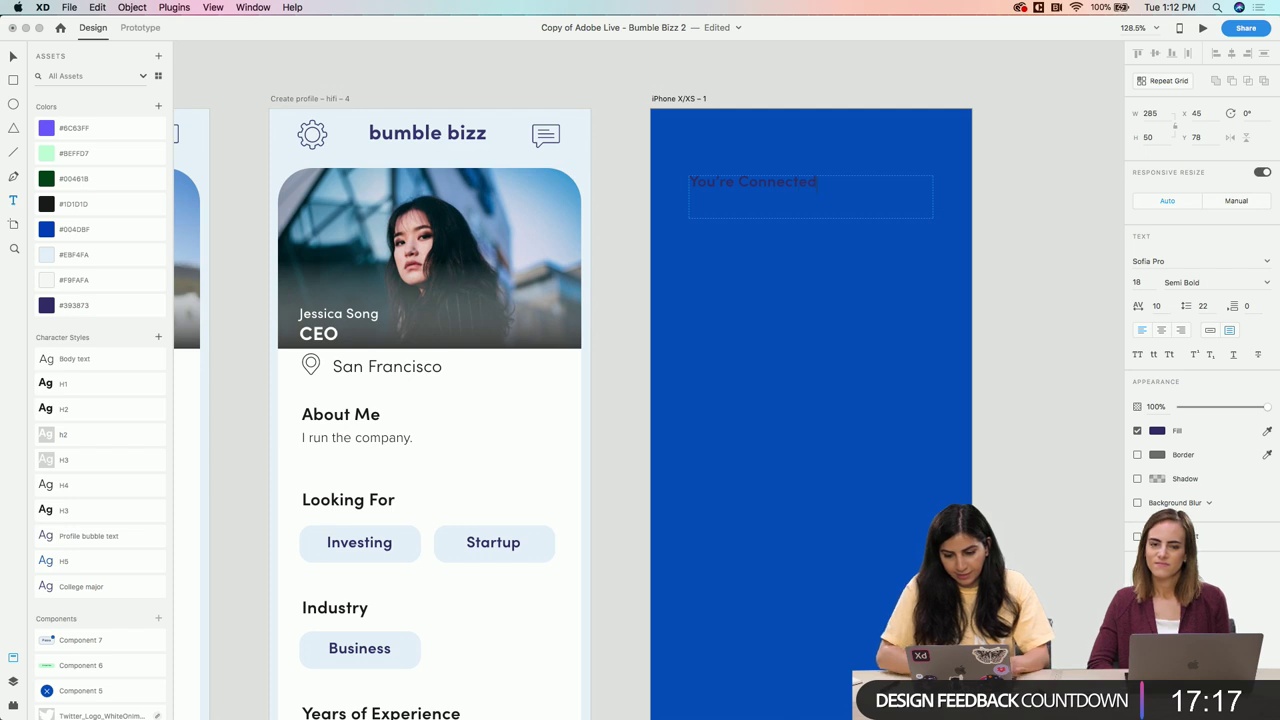
pyautogui.write('!')
pyautogui.press('Escape')
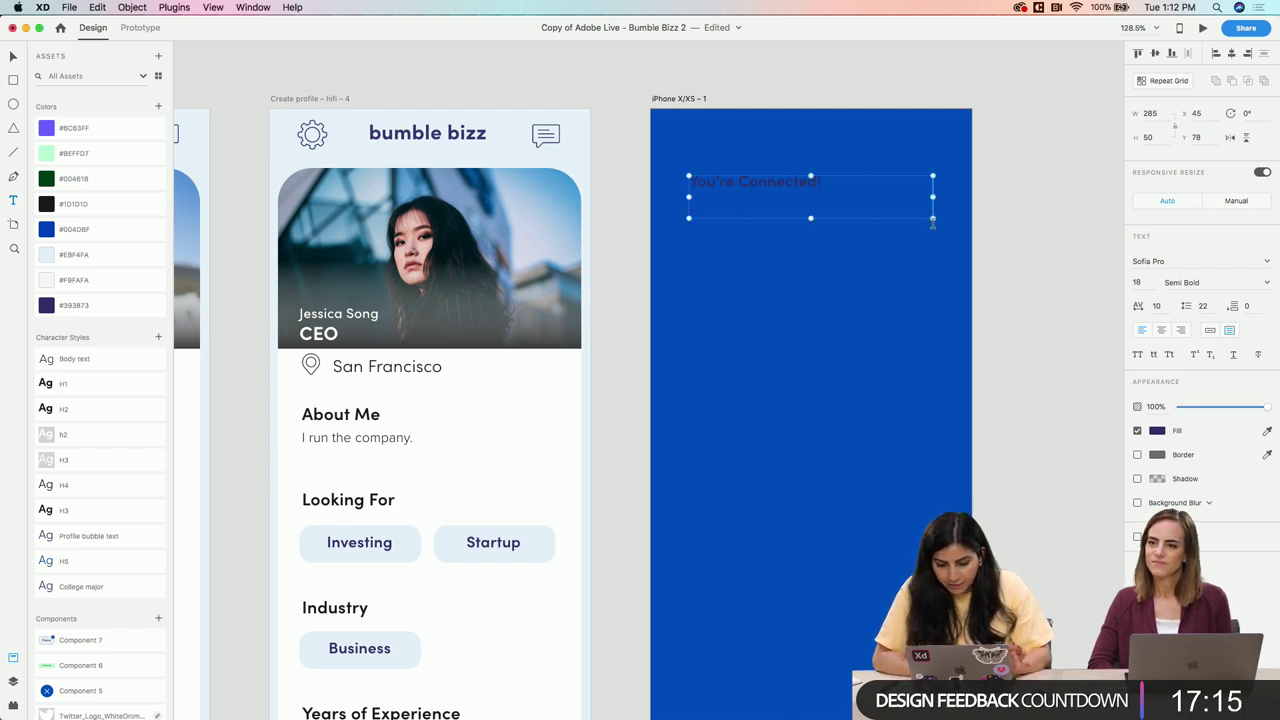
pyautogui.moveTo(932, 217); pyautogui.dragTo(822, 189)
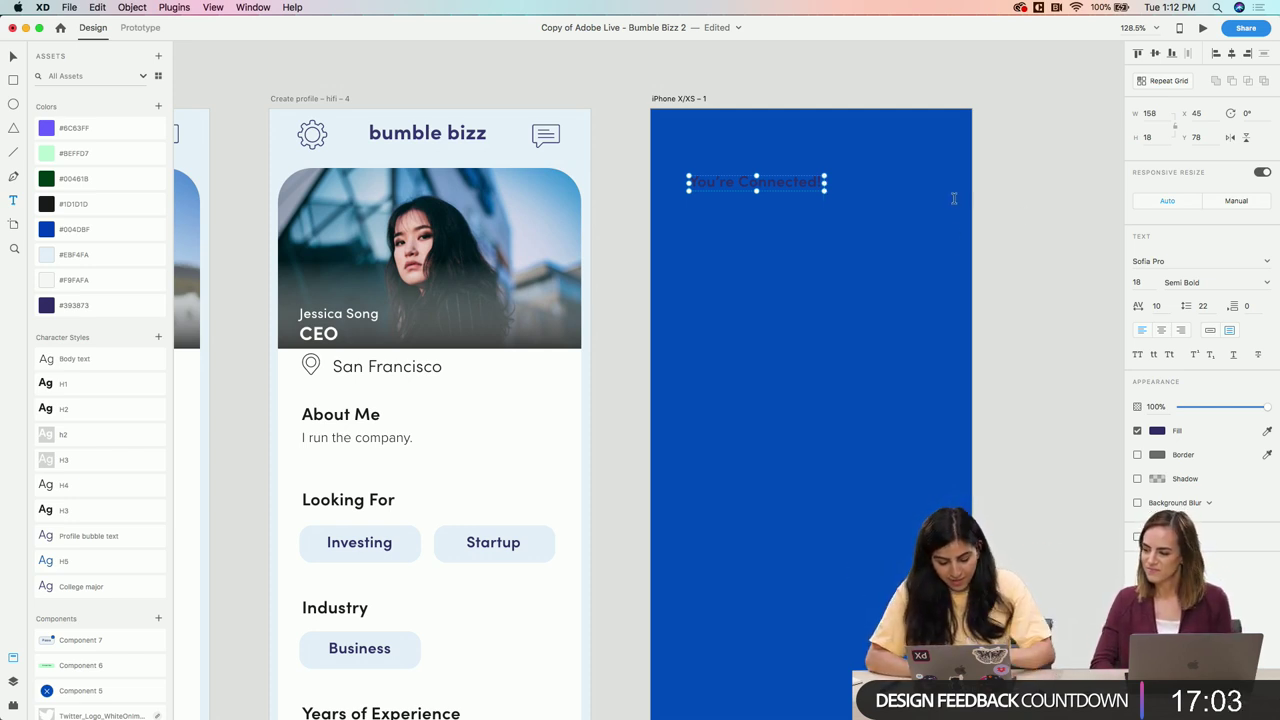
pyautogui.click(987, 214)
pyautogui.scroll(-10, 987, 214)
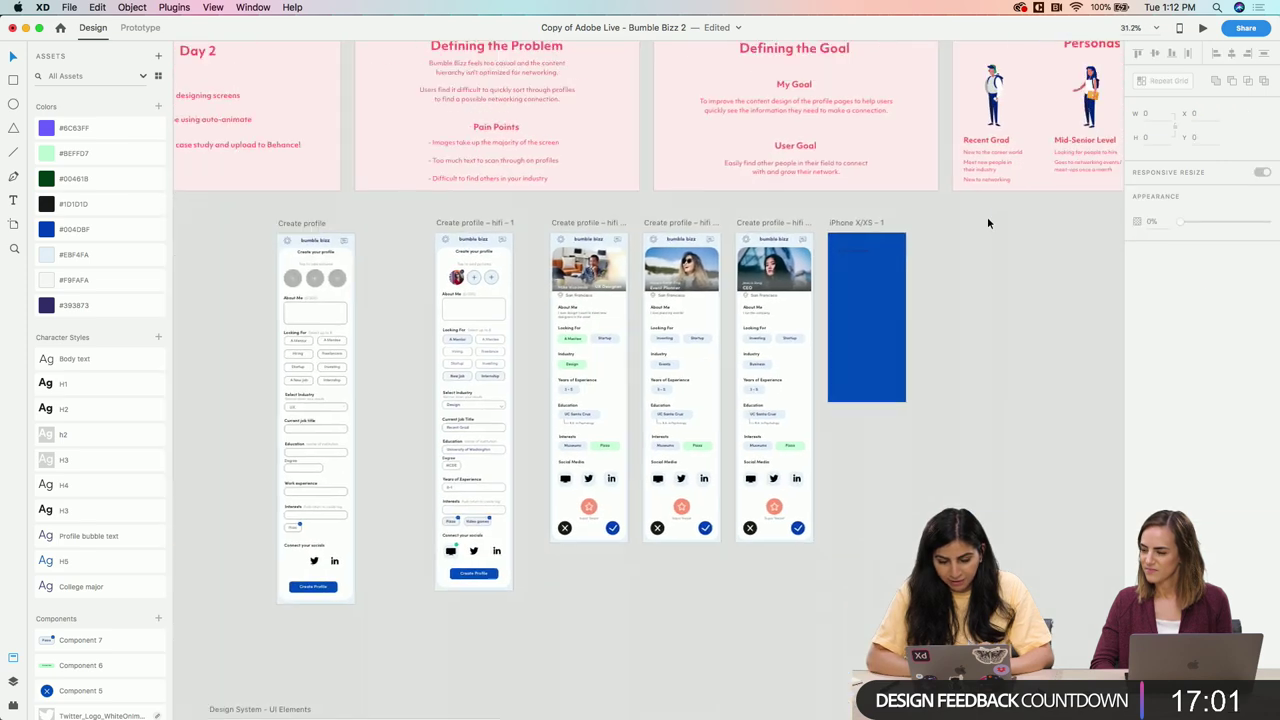
pyautogui.scroll(5, 987, 216)
pyautogui.hscroll(6, 987, 216)
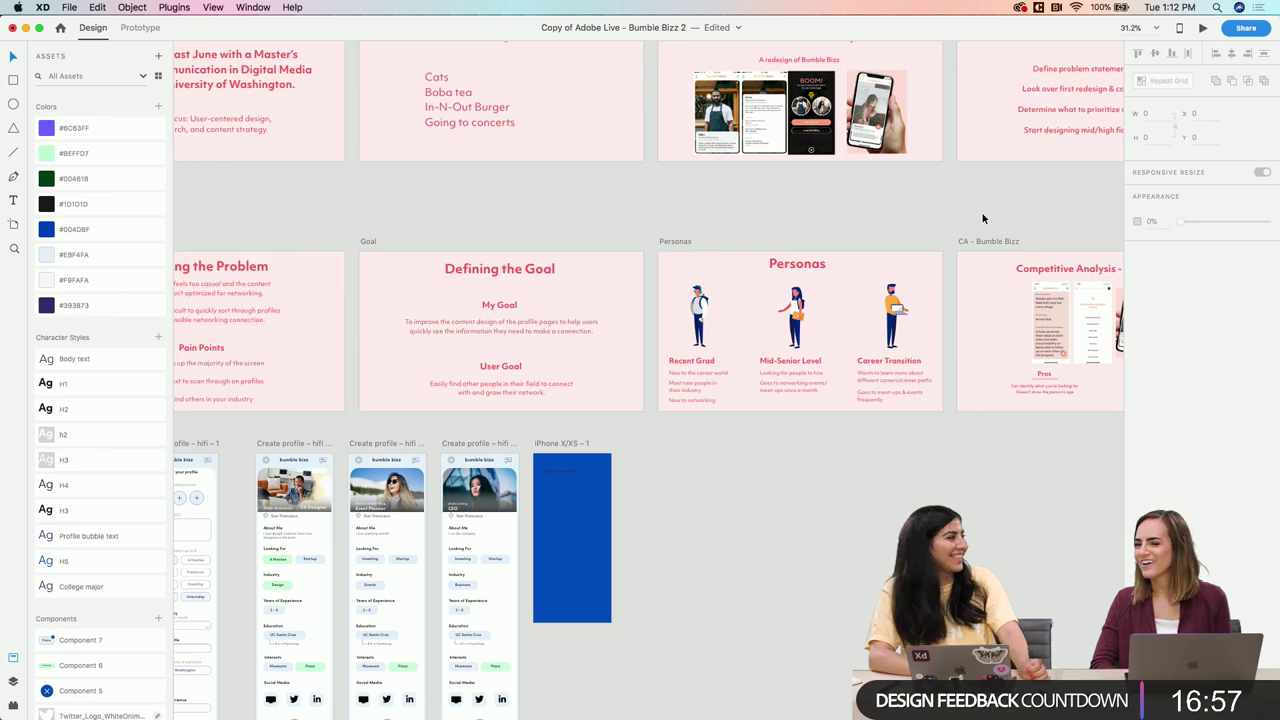
pyautogui.scroll(-3, 983, 217)
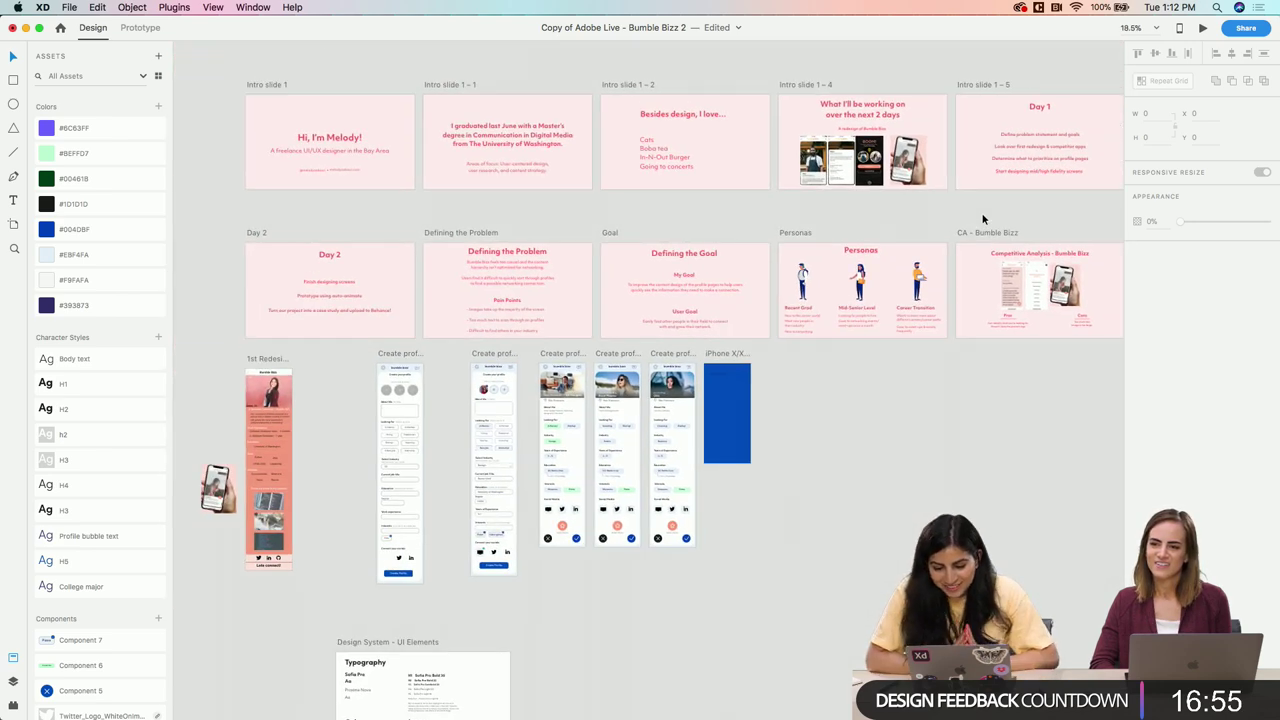
pyautogui.hscroll(10, 983, 218)
pyautogui.scroll(2, 983, 215)
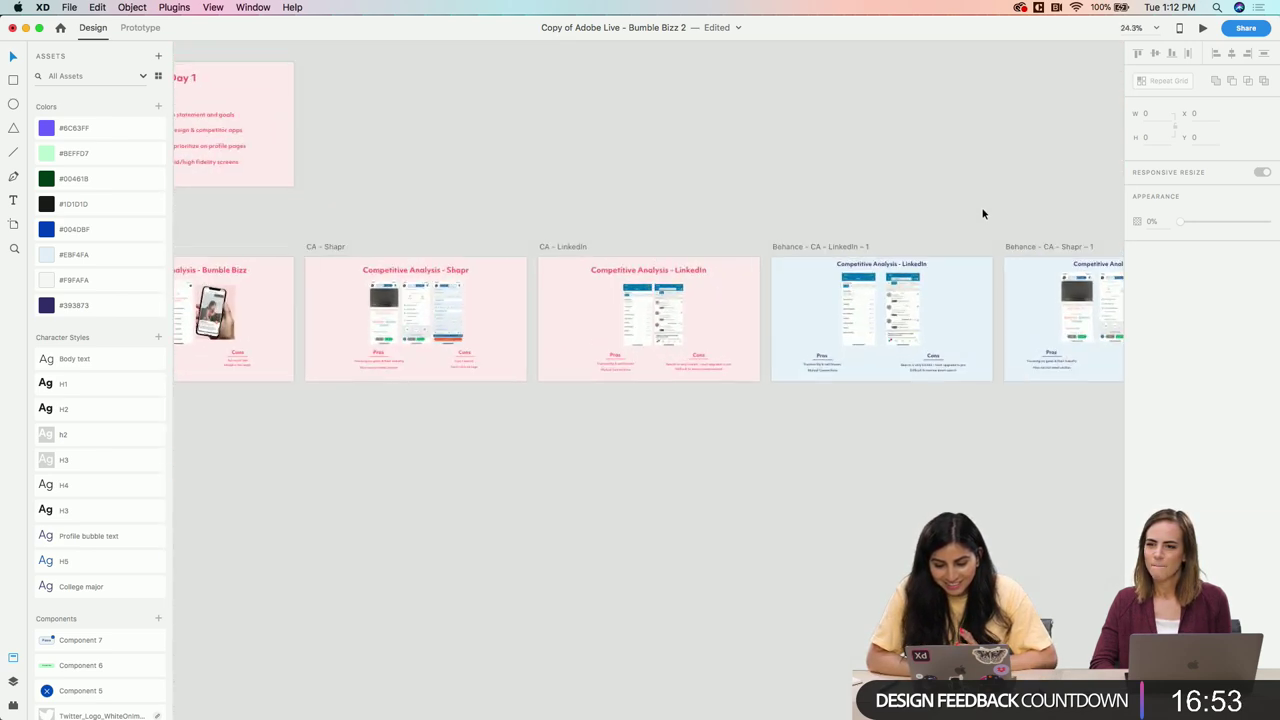
pyautogui.scroll(4, 983, 214)
pyautogui.hscroll(-15, 981, 214)
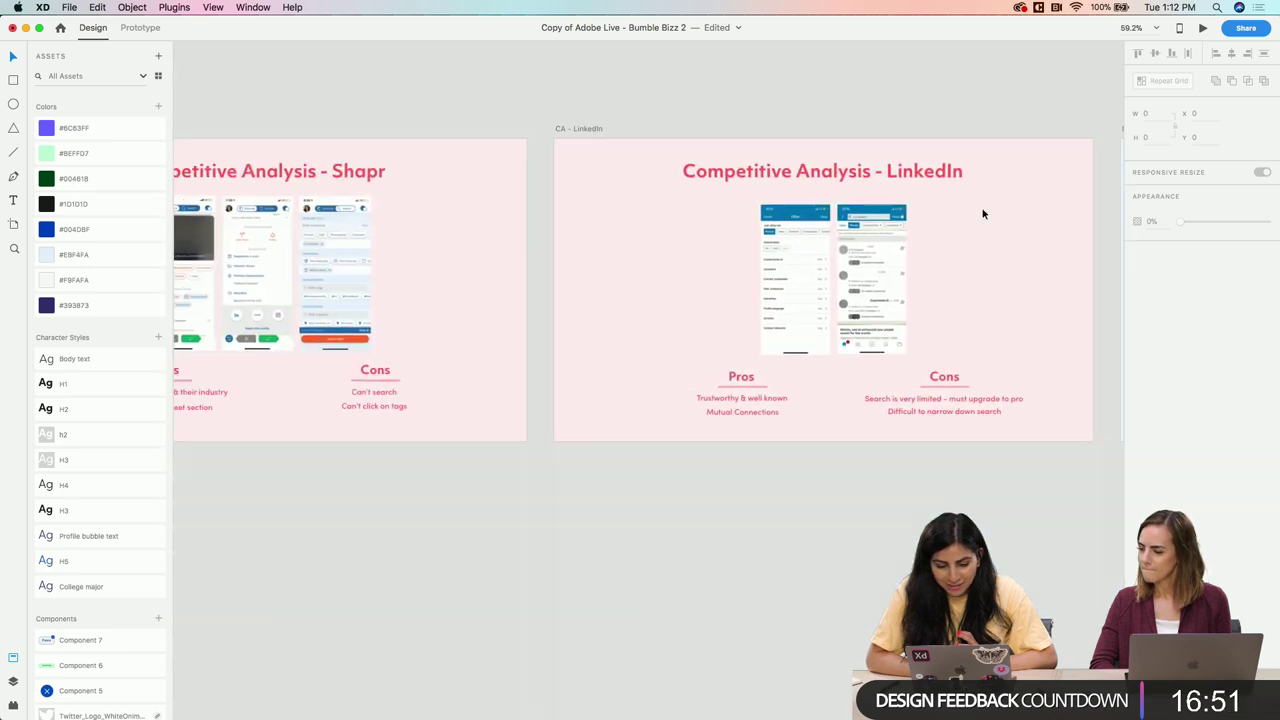
pyautogui.scroll(3, 745, 275)
pyautogui.hscroll(-8, 745, 278)
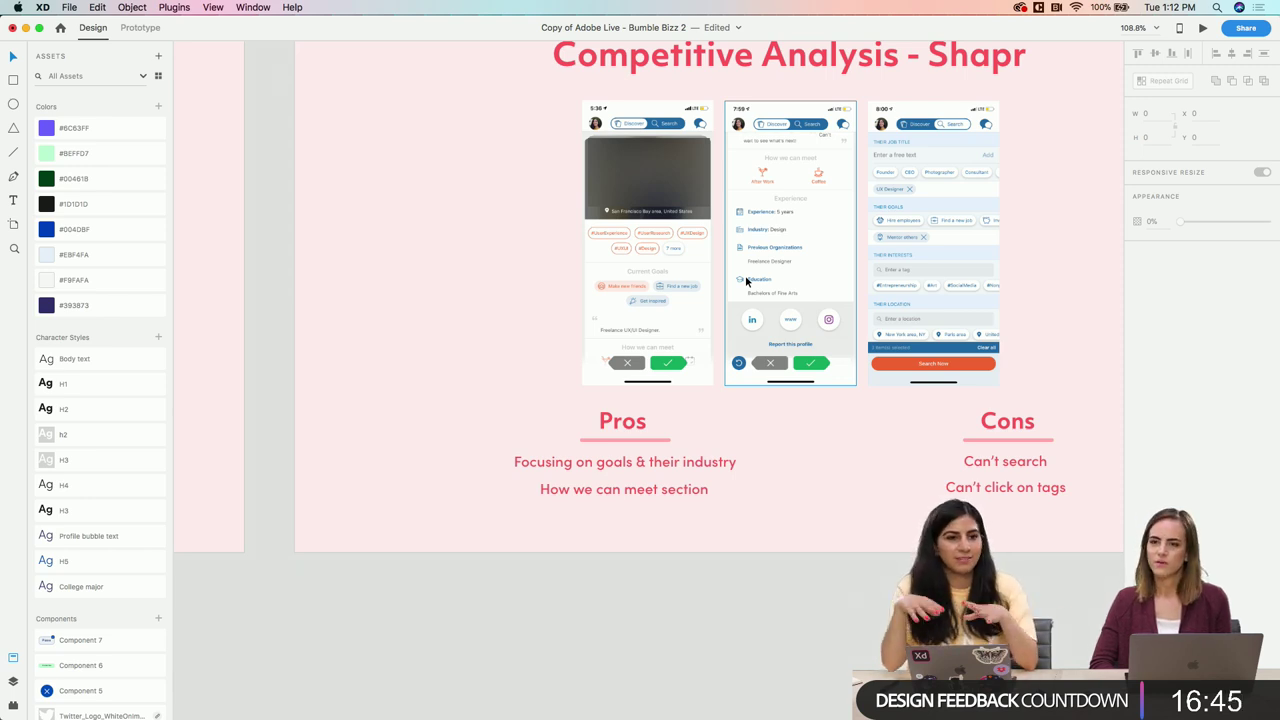
pyautogui.scroll(-5, 746, 282)
pyautogui.scroll(-5, 643, 314)
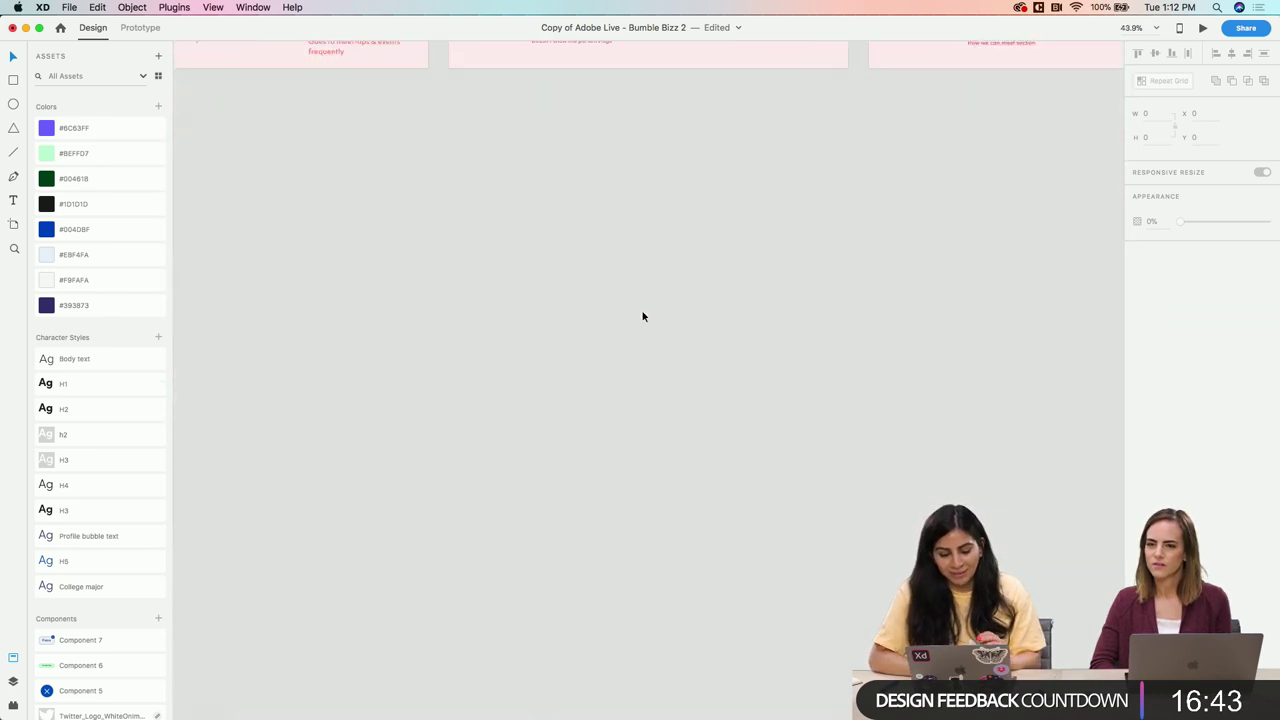
pyautogui.hscroll(-5, 643, 314)
pyautogui.scroll(5, 643, 316)
pyautogui.scroll(10, 643, 316)
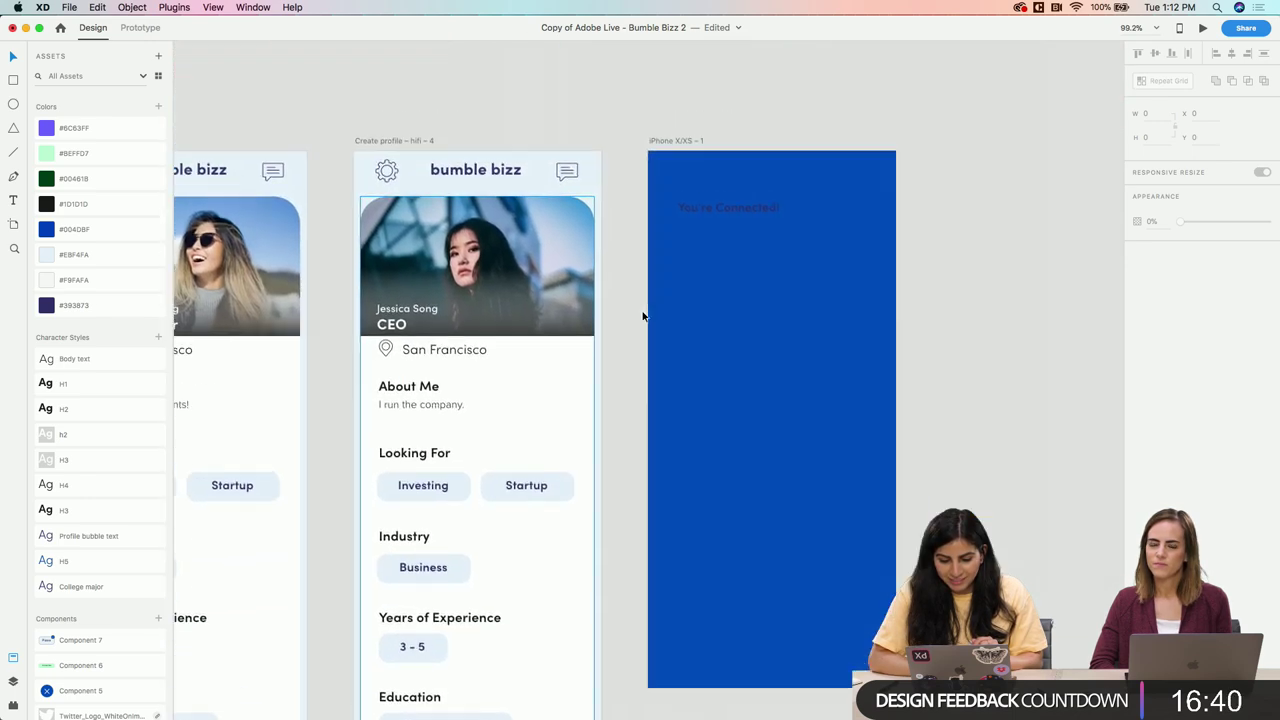
pyautogui.scroll(2, 643, 316)
pyautogui.hscroll(2, 643, 316)
# Move the 'You're Connected!' heading lower and set it to #EBF4FA, size 30, on one line
pyautogui.click(659, 252)
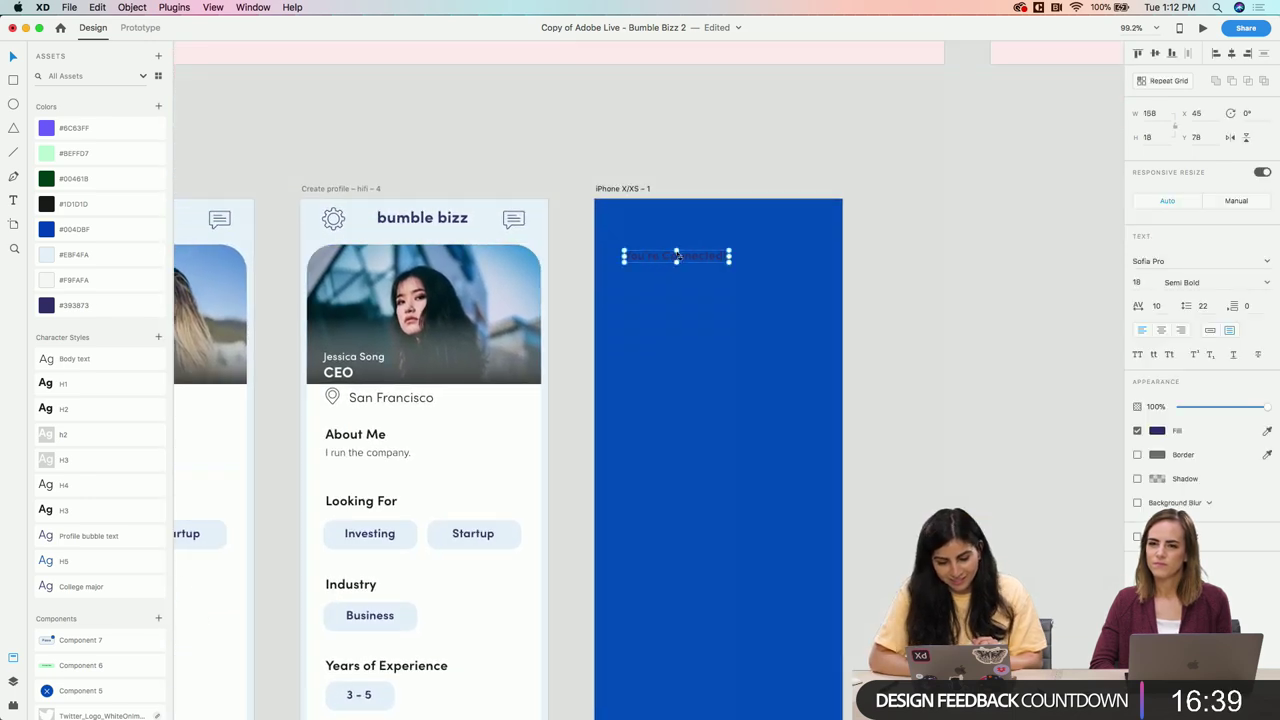
pyautogui.moveTo(700, 256); pyautogui.dragTo(744, 269)
pyautogui.click(107, 254)
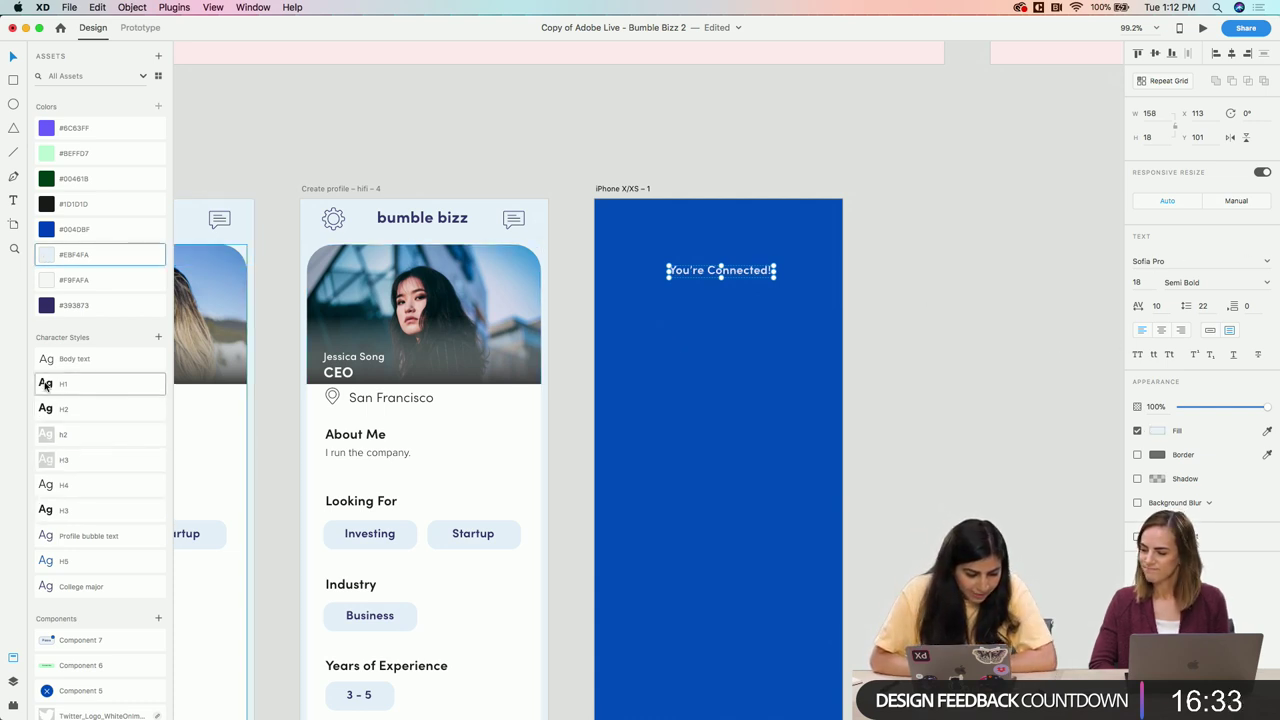
pyautogui.click(1145, 280)
pyautogui.write('30')
pyautogui.press('Return')
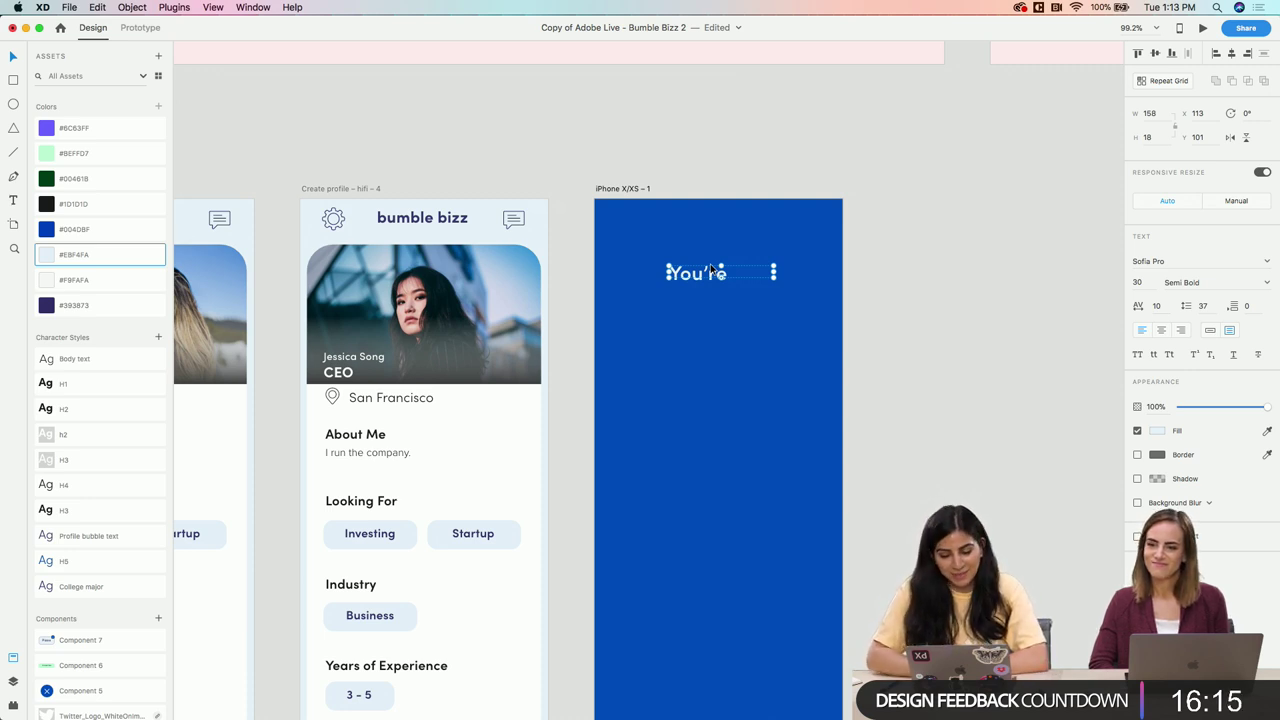
pyautogui.moveTo(665, 273); pyautogui.dragTo(598, 273)
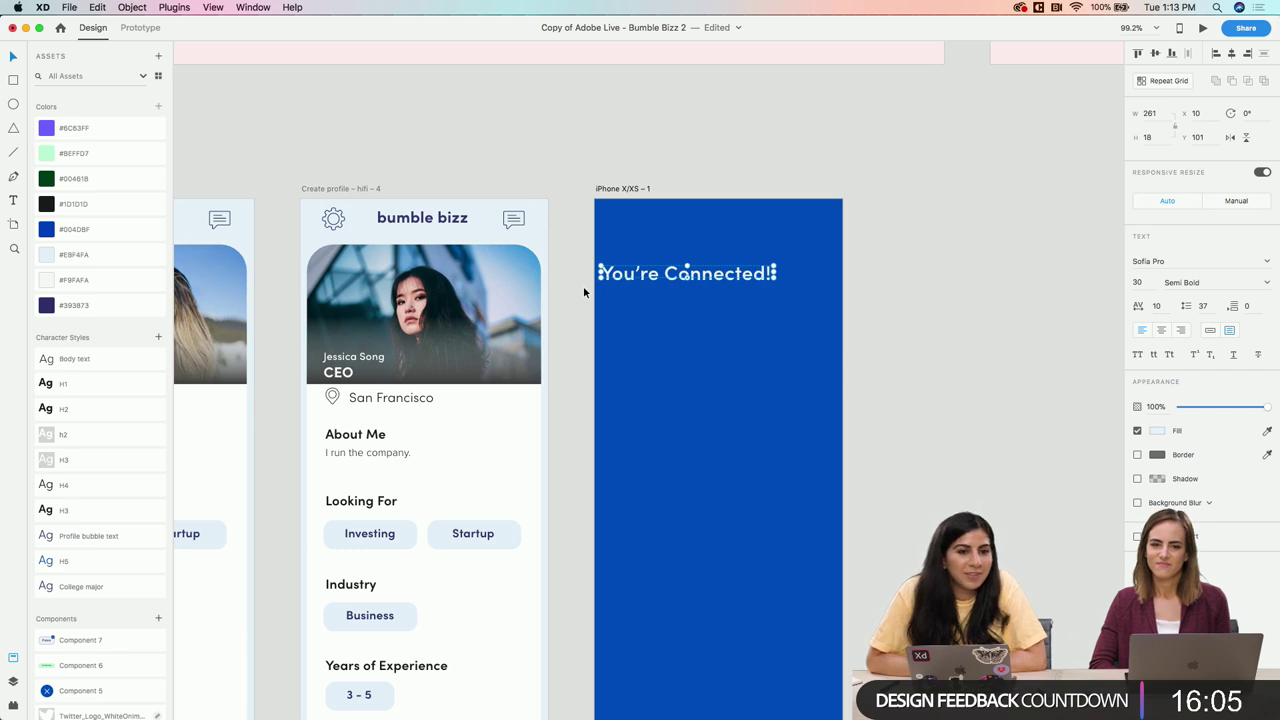
# Preview the CEO profile artboard
pyautogui.scroll(-5, 583, 286)
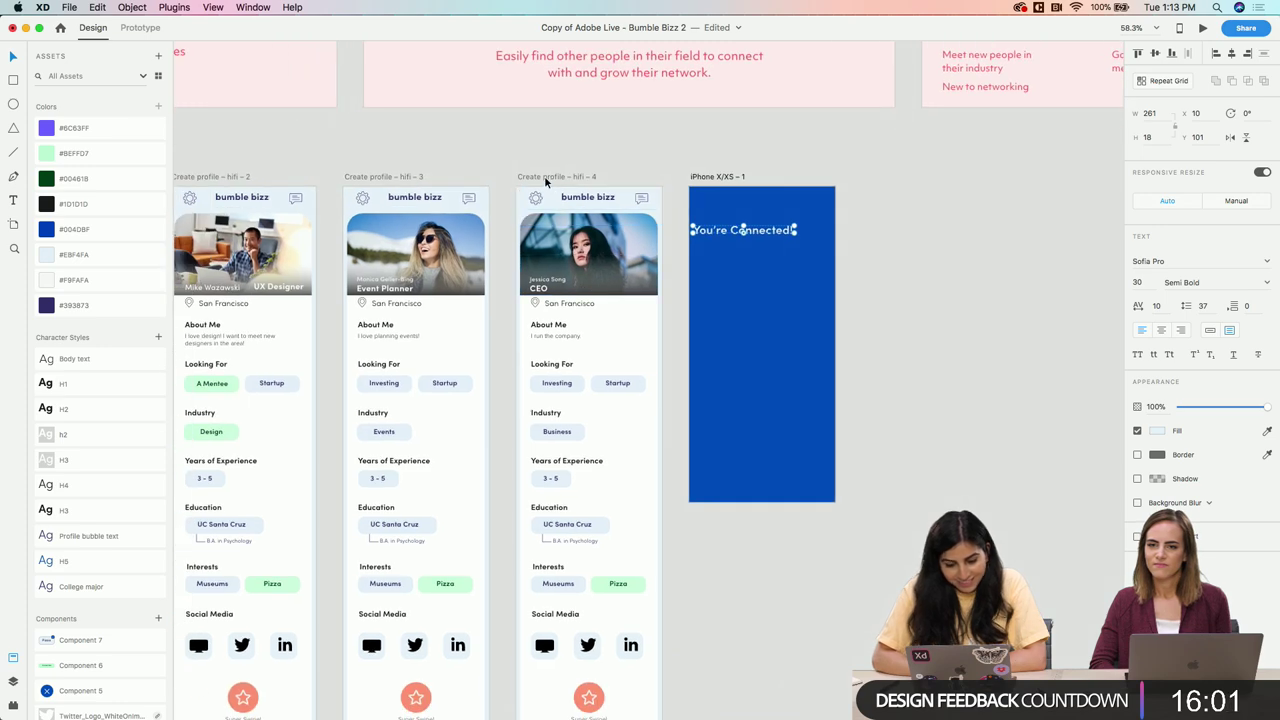
pyautogui.click(544, 175)
pyautogui.scroll(3, 544, 175)
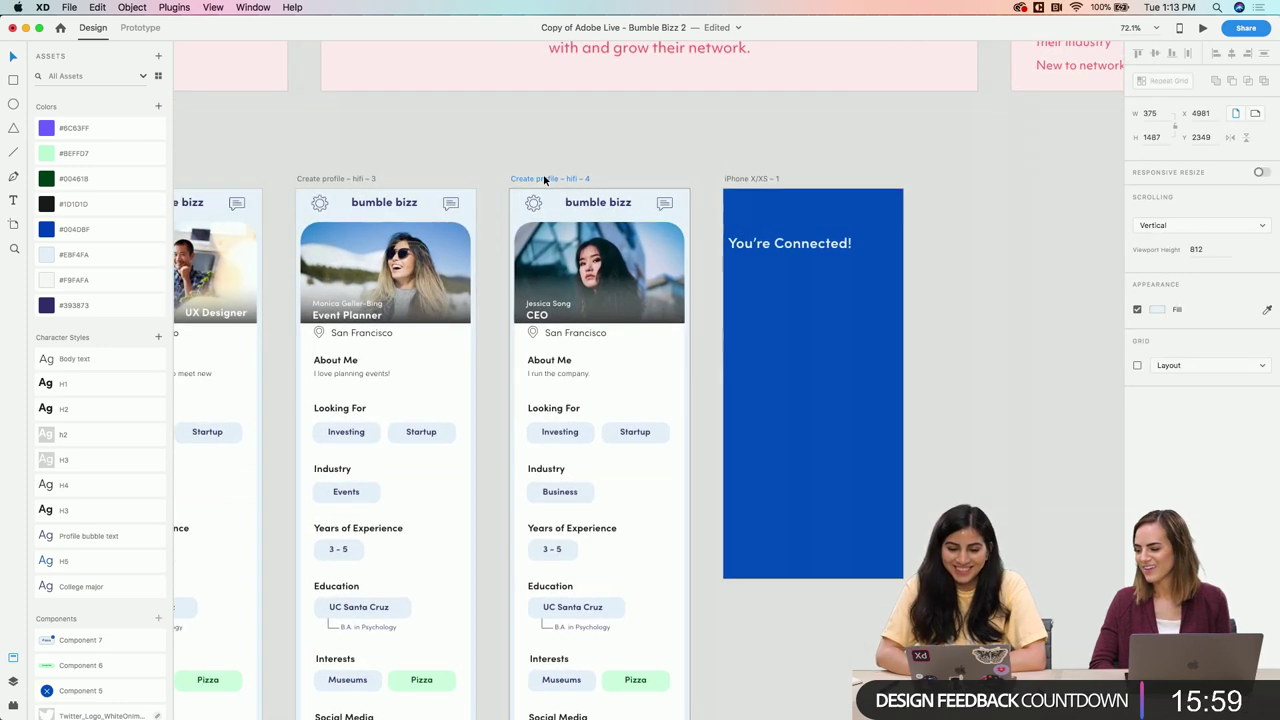
pyautogui.click(1202, 27)
# Scroll through the CEO profile preview, then close the preview window
pyautogui.scroll(-5, 594, 422)
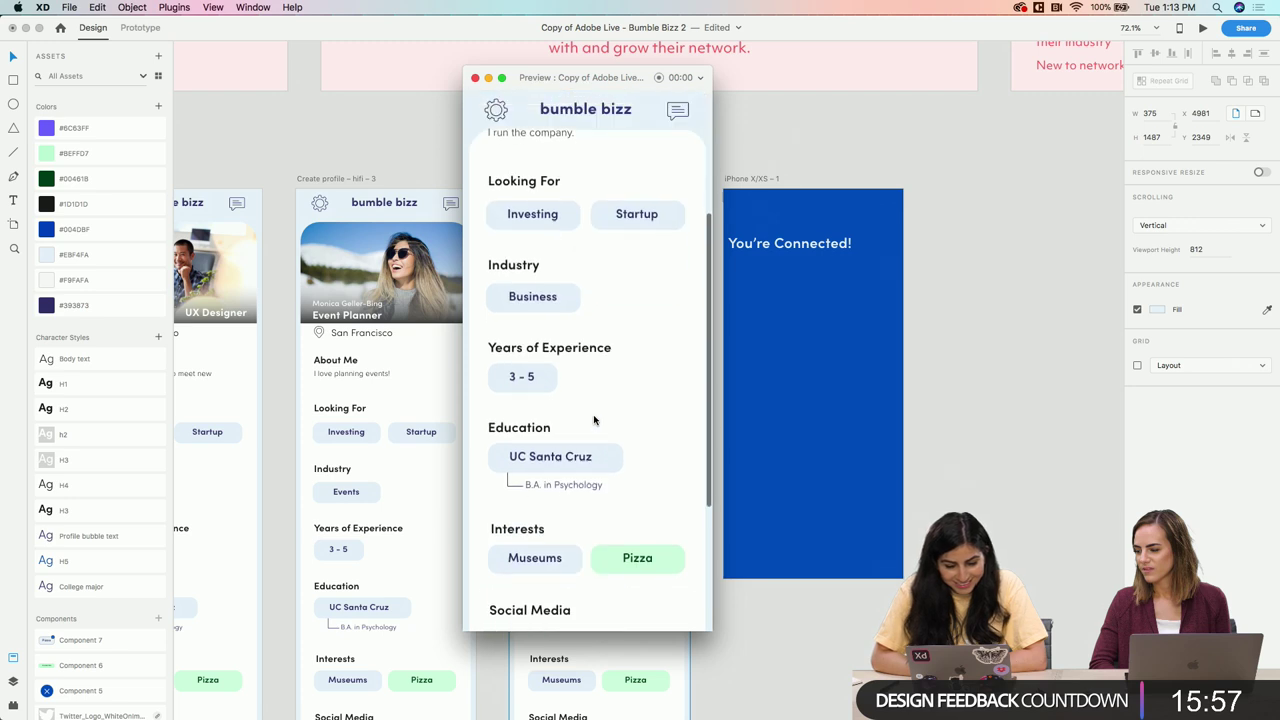
pyautogui.scroll(-2, 594, 421)
pyautogui.scroll(6, 594, 421)
pyautogui.scroll(-4, 594, 421)
pyautogui.scroll(4, 594, 421)
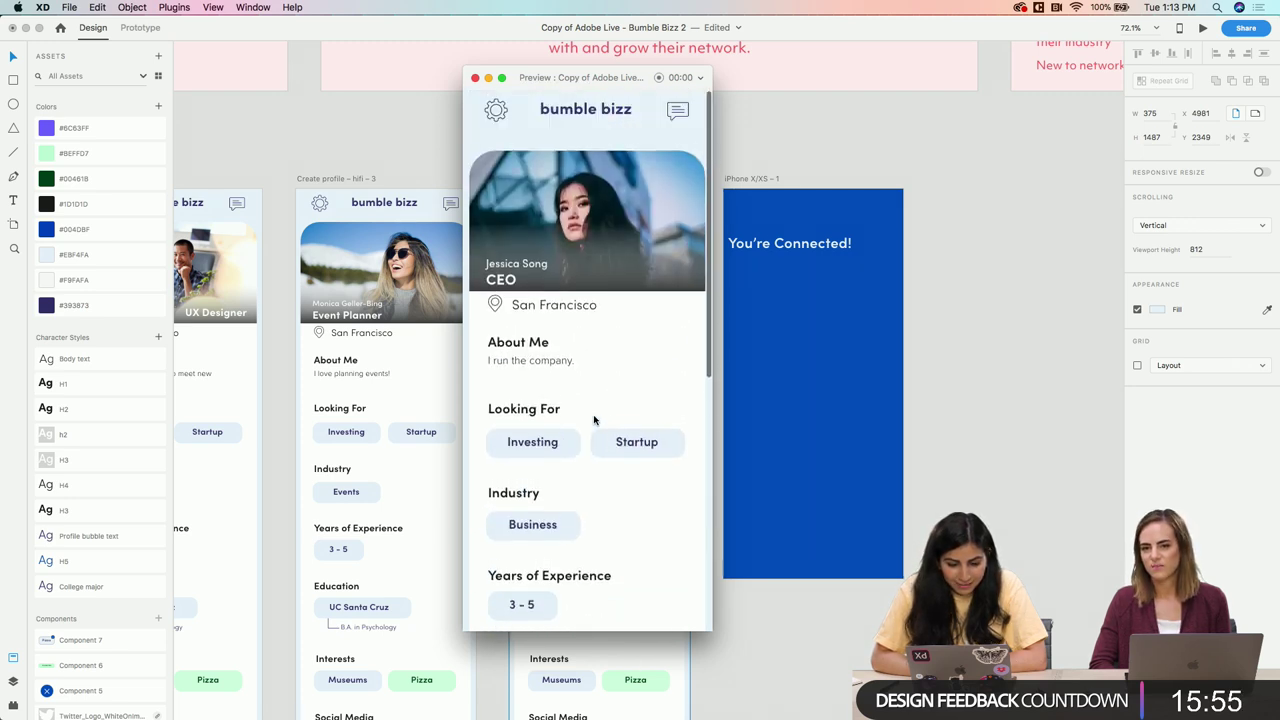
pyautogui.scroll(-4, 594, 421)
pyautogui.scroll(3, 594, 418)
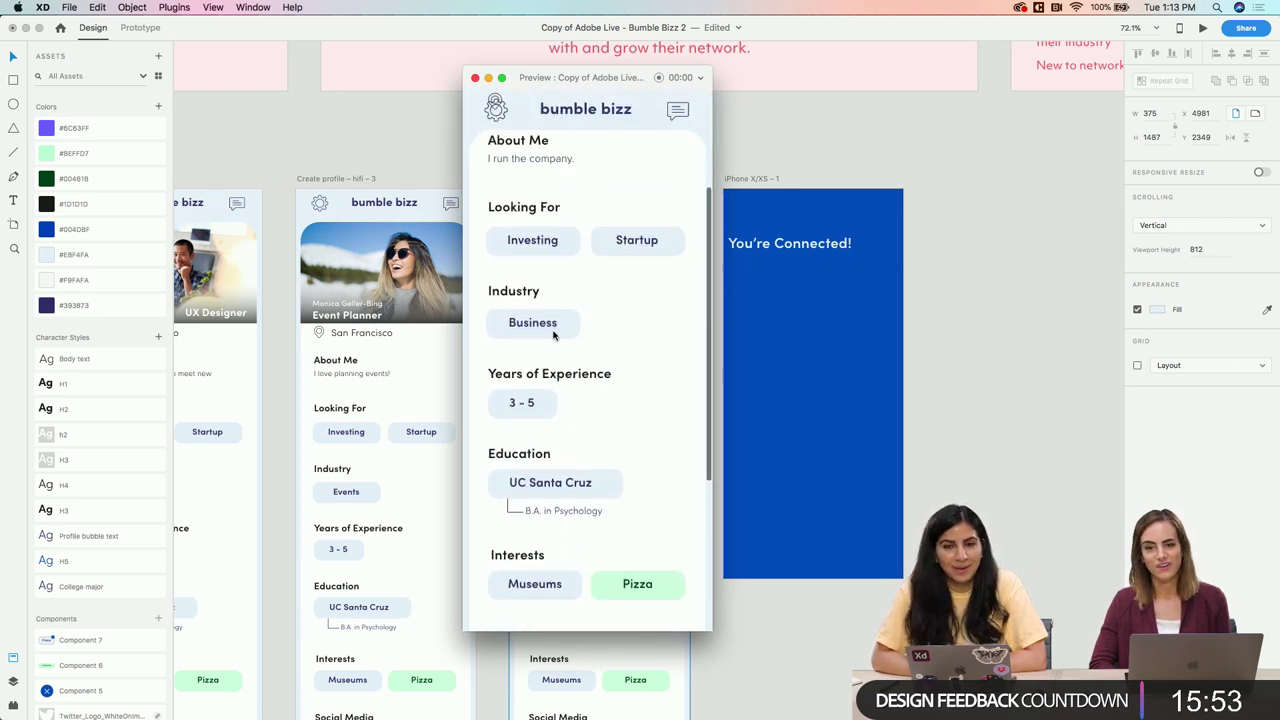
pyautogui.scroll(-4, 554, 335)
pyautogui.scroll(6, 554, 335)
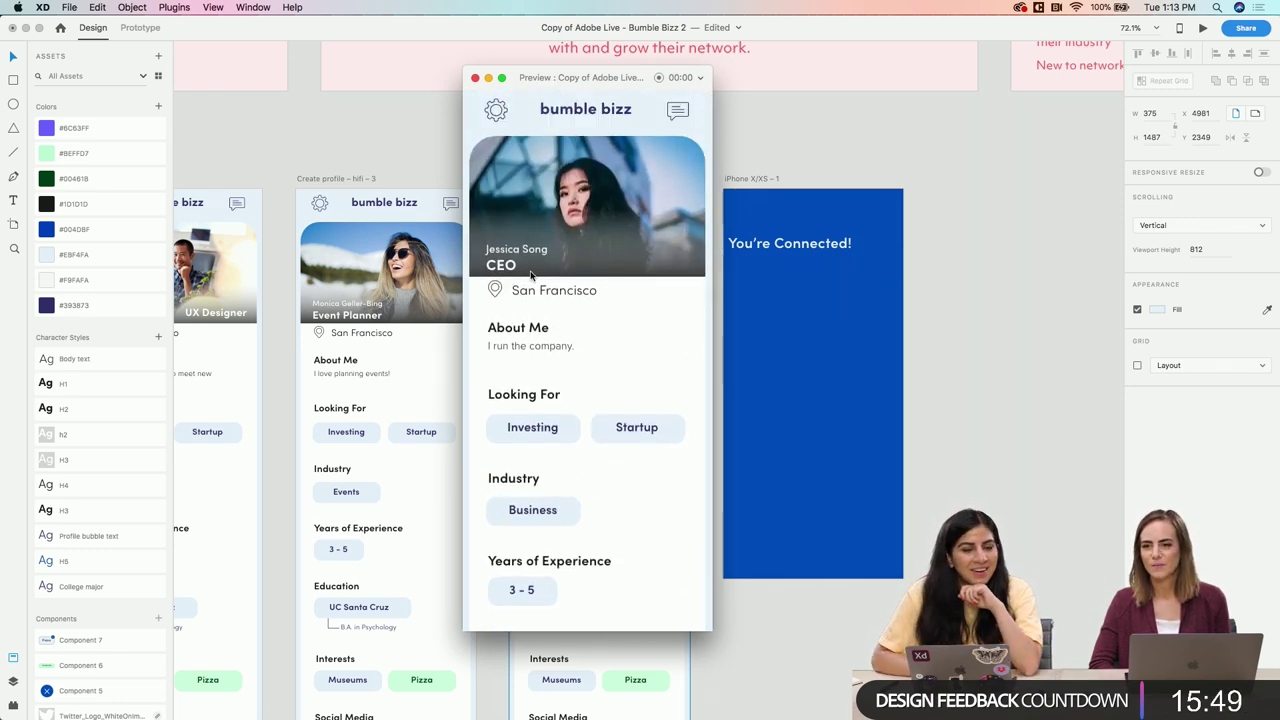
pyautogui.click(475, 80)
# Snap the 'You're Connected!' heading onto the blue artboard's vertical centre guide
pyautogui.click(931, 283)
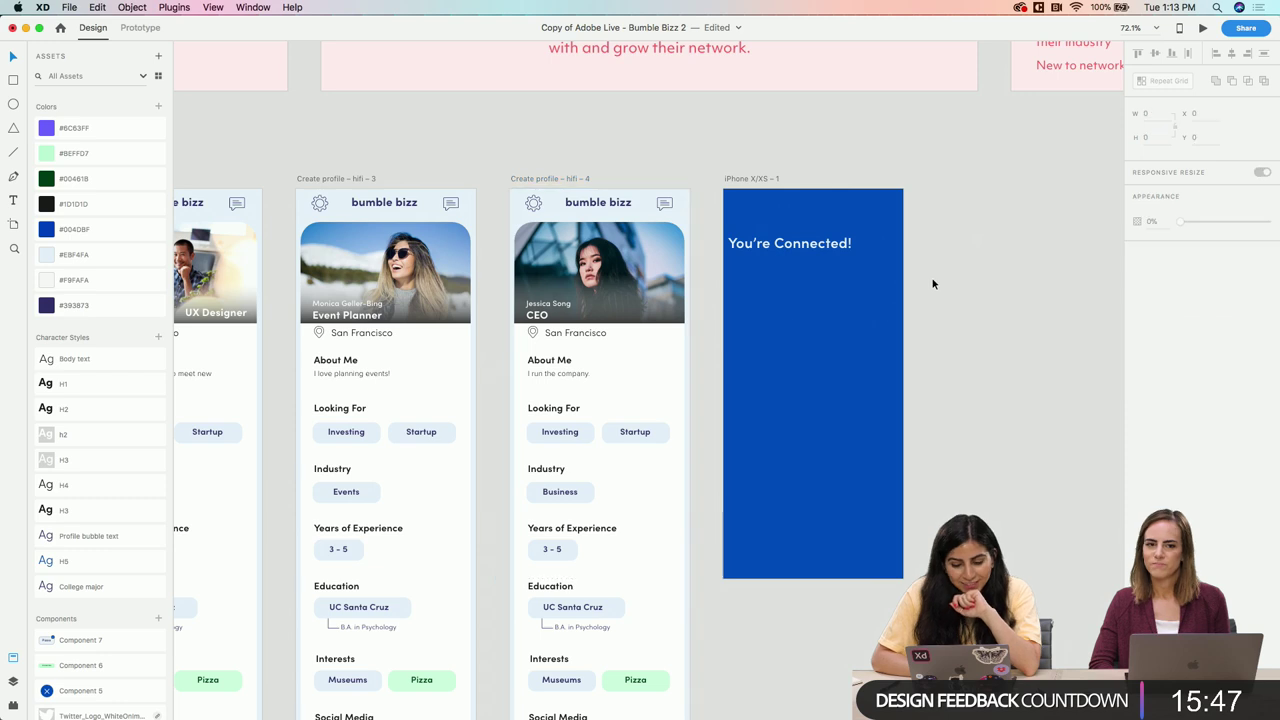
pyautogui.scroll(-5, 932, 284)
pyautogui.hscroll(5, 932, 284)
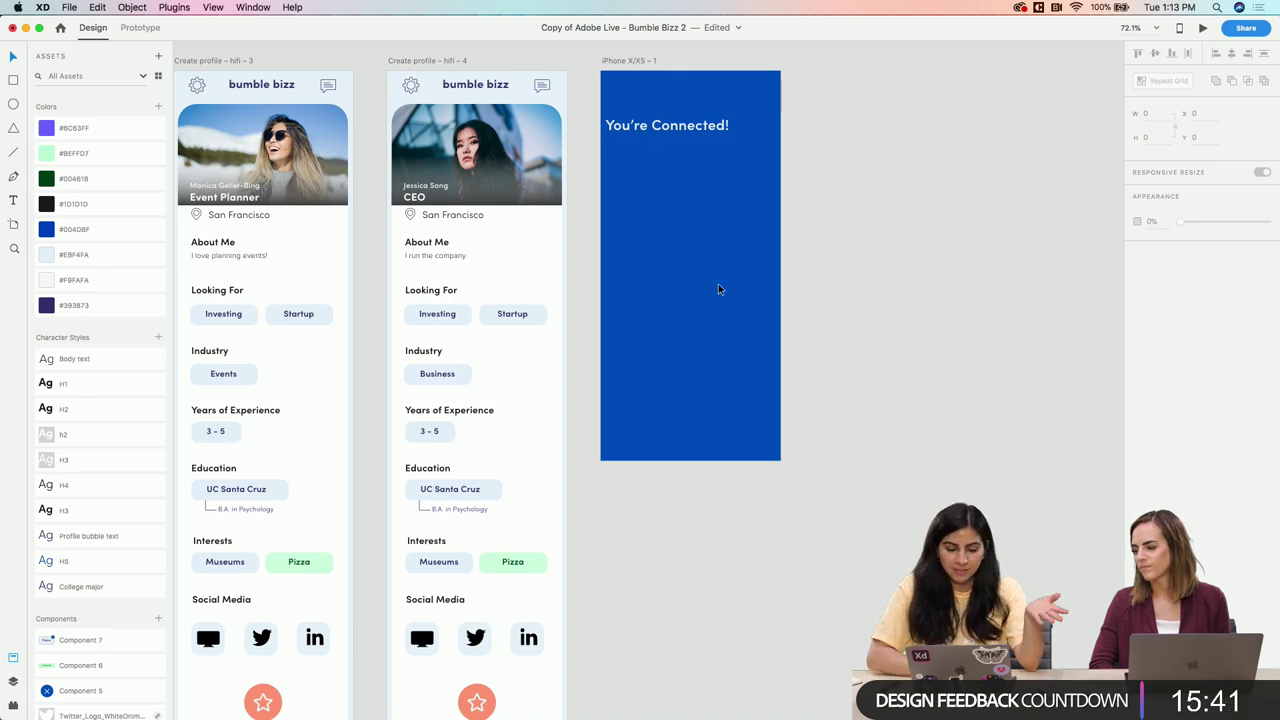
pyautogui.scroll(3, 718, 290)
pyautogui.scroll(-5, 518, 318)
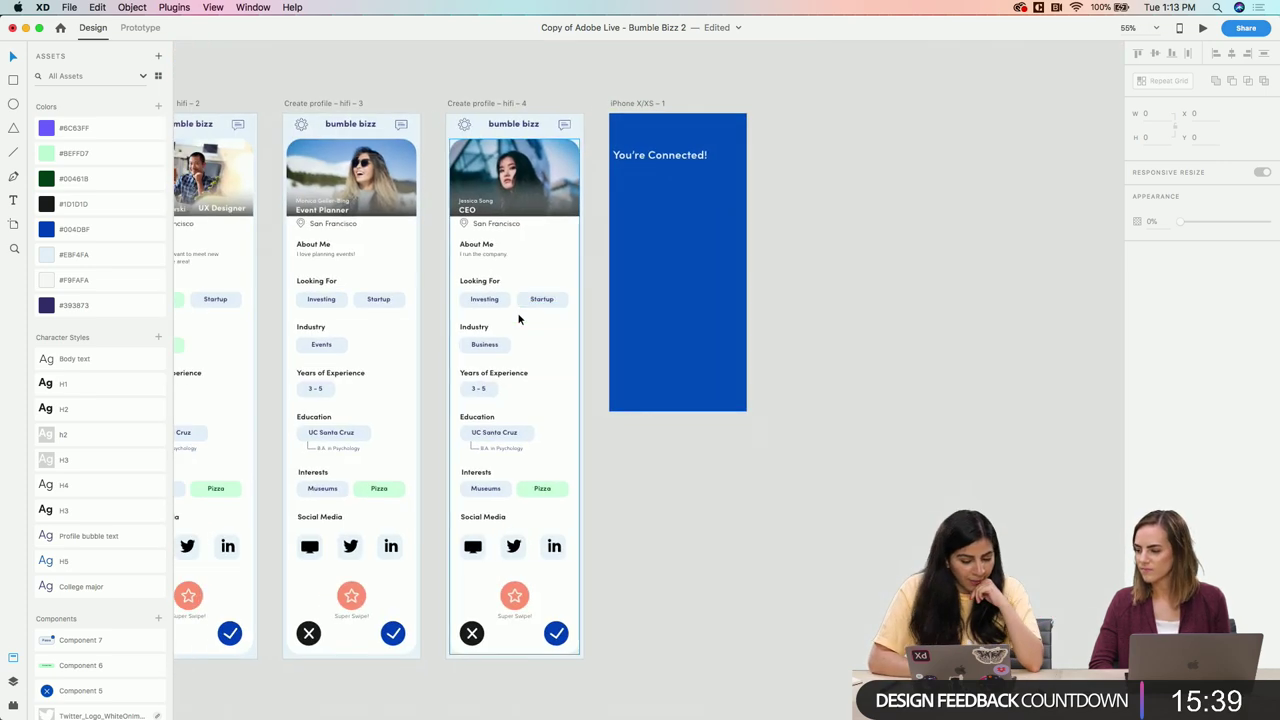
pyautogui.scroll(3, 518, 318)
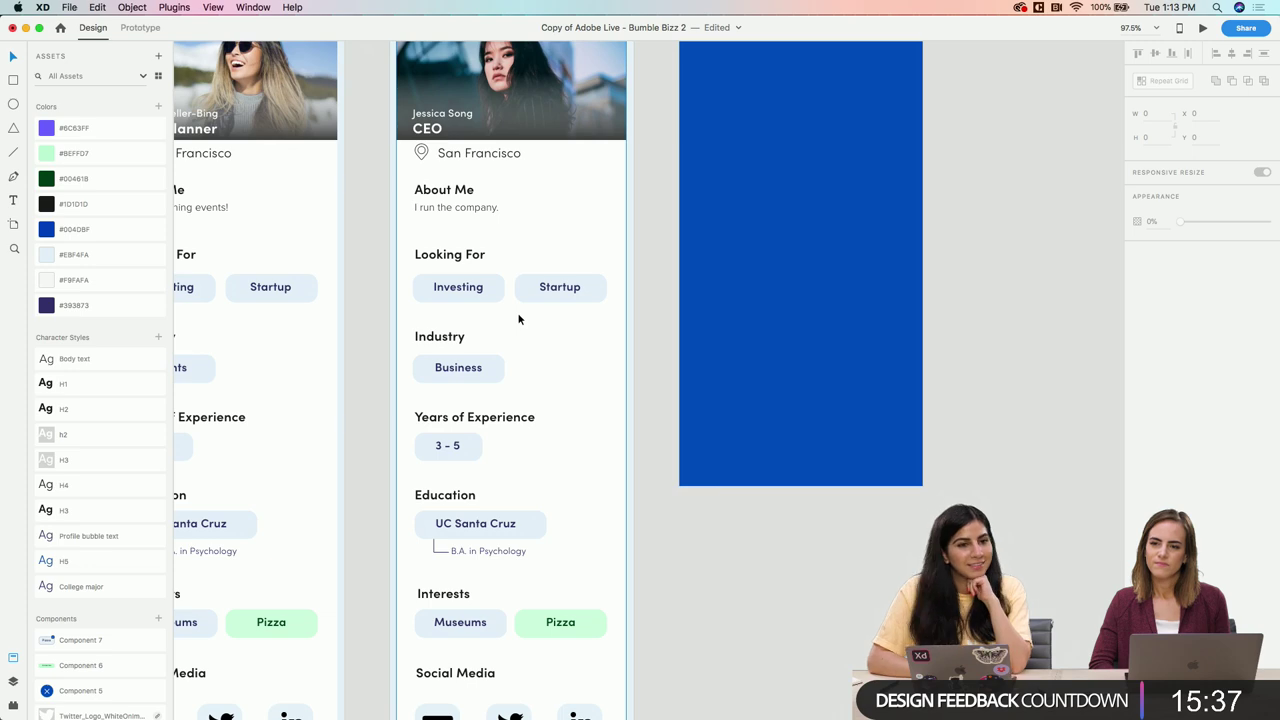
pyautogui.scroll(-5, 518, 318)
pyautogui.scroll(5, 518, 318)
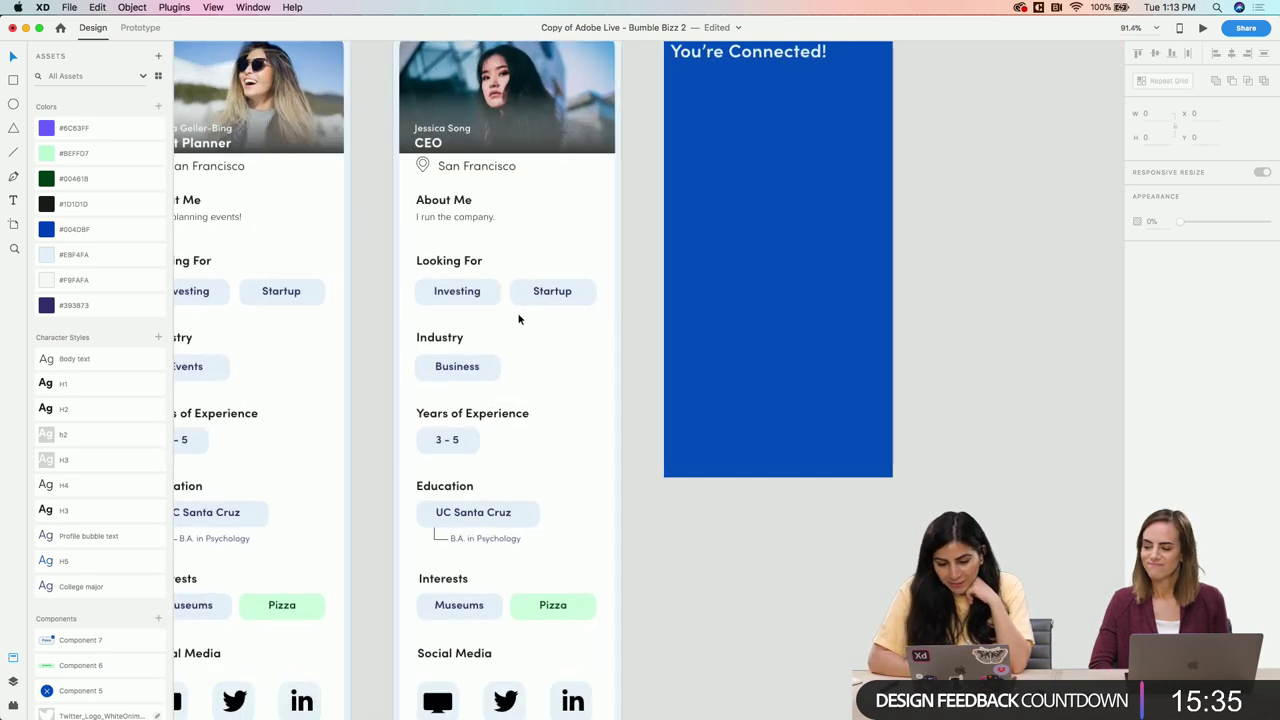
pyautogui.hscroll(5, 518, 318)
pyautogui.scroll(2, 518, 318)
pyautogui.moveTo(600, 98); pyautogui.dragTo(629, 81)
pyautogui.scroll(3, 629, 81)
pyautogui.hscroll(-1, 629, 81)
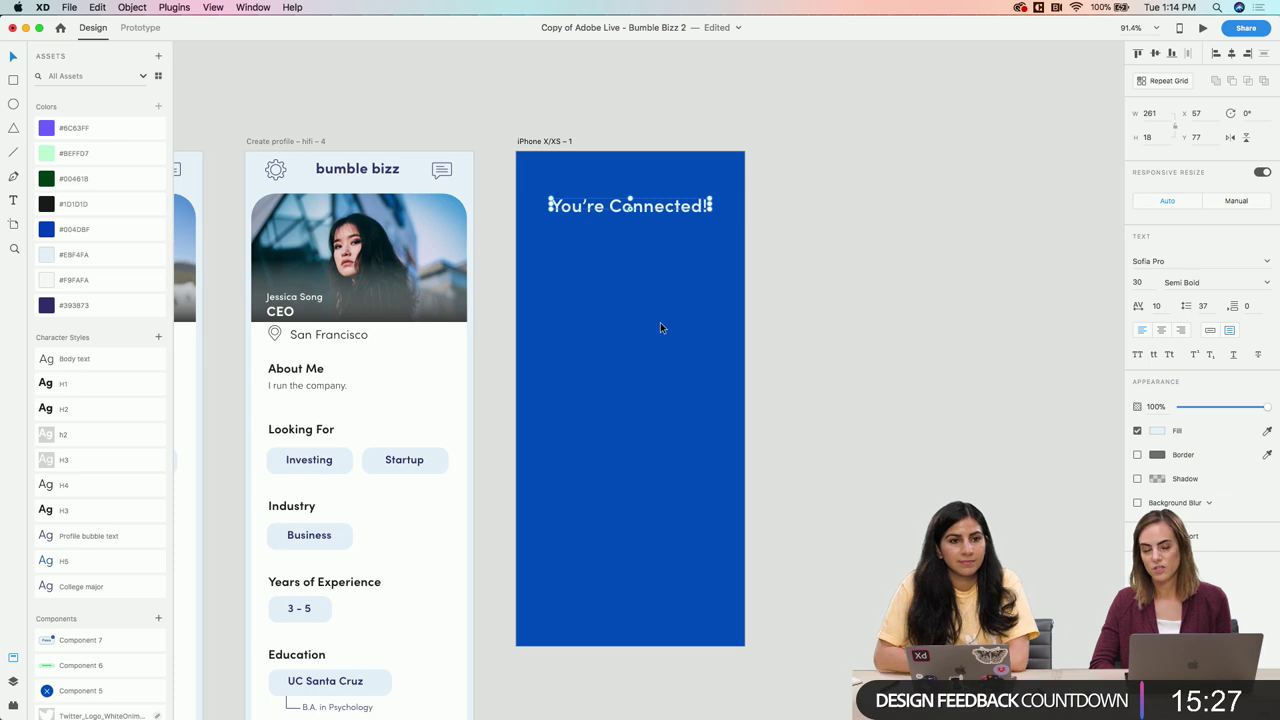
pyautogui.scroll(-5, 660, 327)
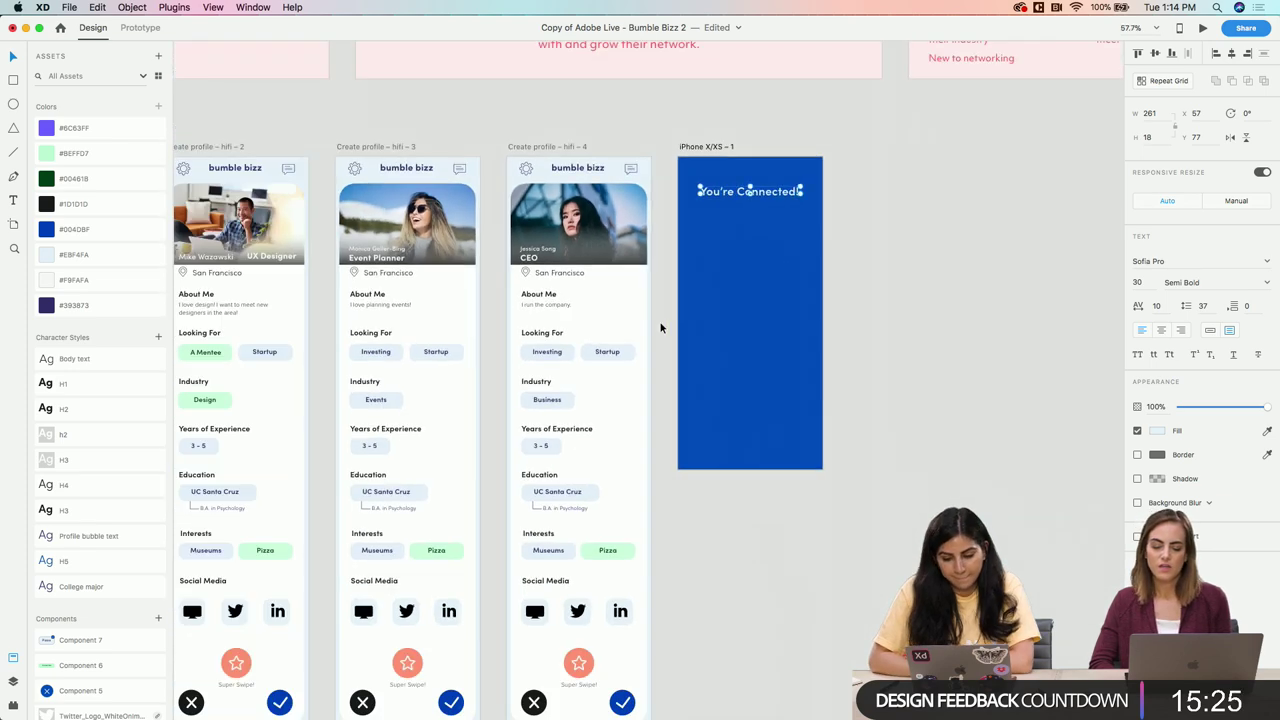
pyautogui.hscroll(-3, 895, 237)
pyautogui.click(970, 238)
# Bring the CEO profile photo to the front, then undo that change
pyautogui.hscroll(-3, 1014, 235)
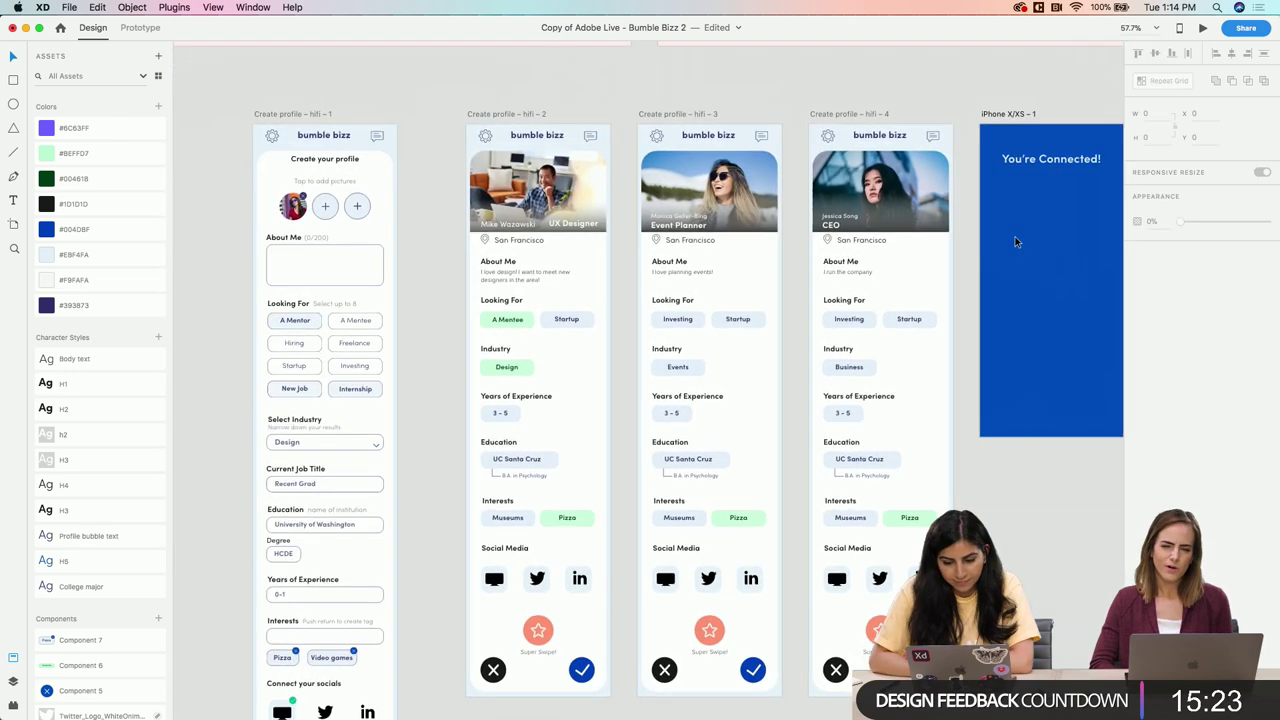
pyautogui.hscroll(-2, 1015, 237)
pyautogui.hscroll(5, 1015, 237)
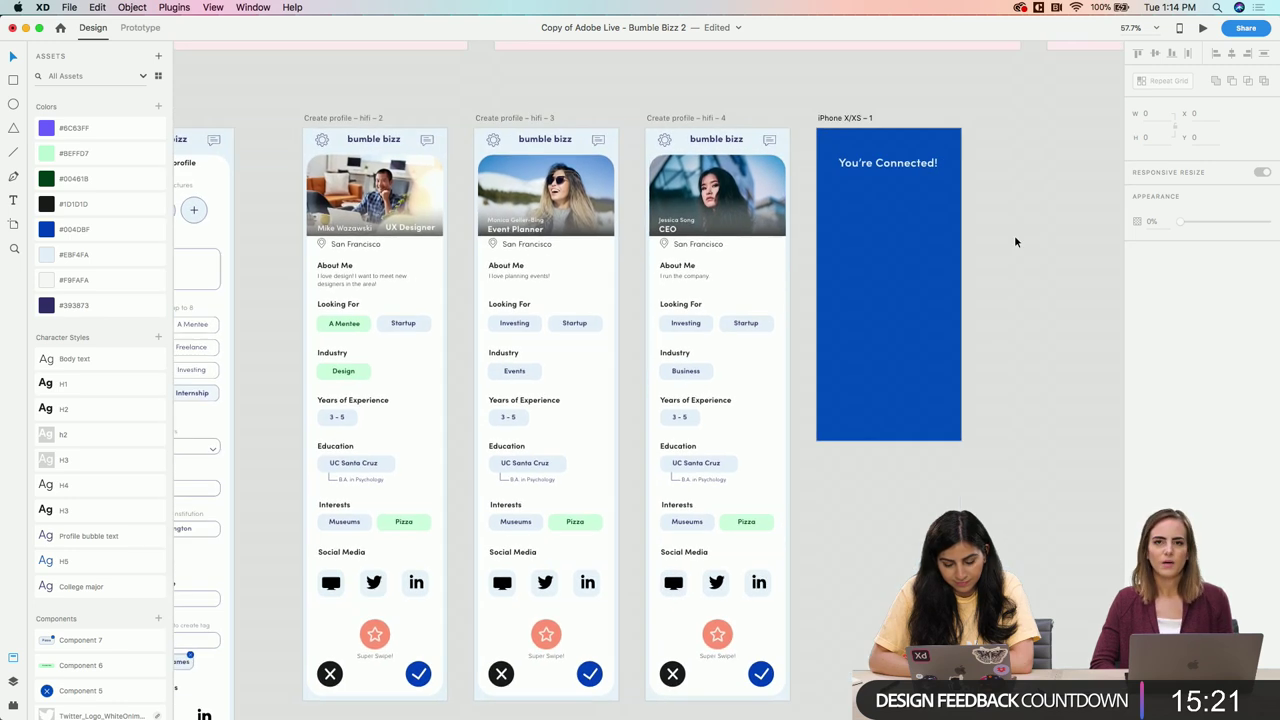
pyautogui.click(725, 180)
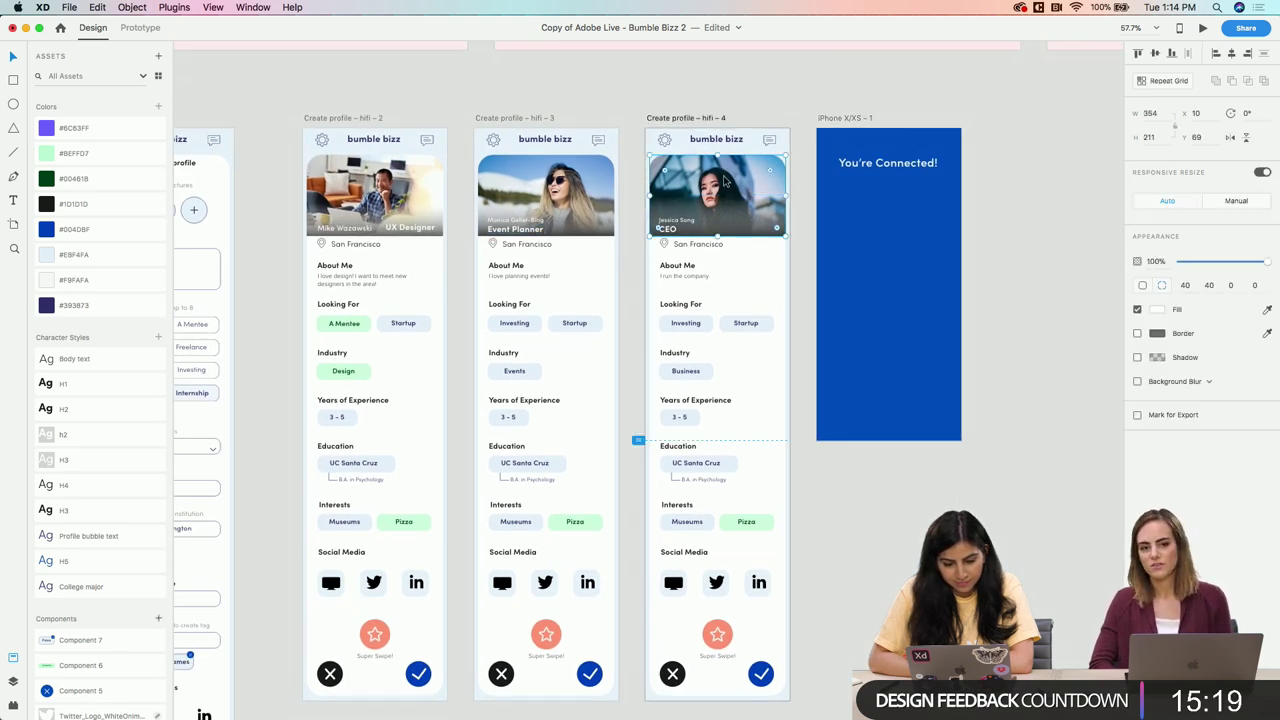
pyautogui.press('super+shift+bracketright')
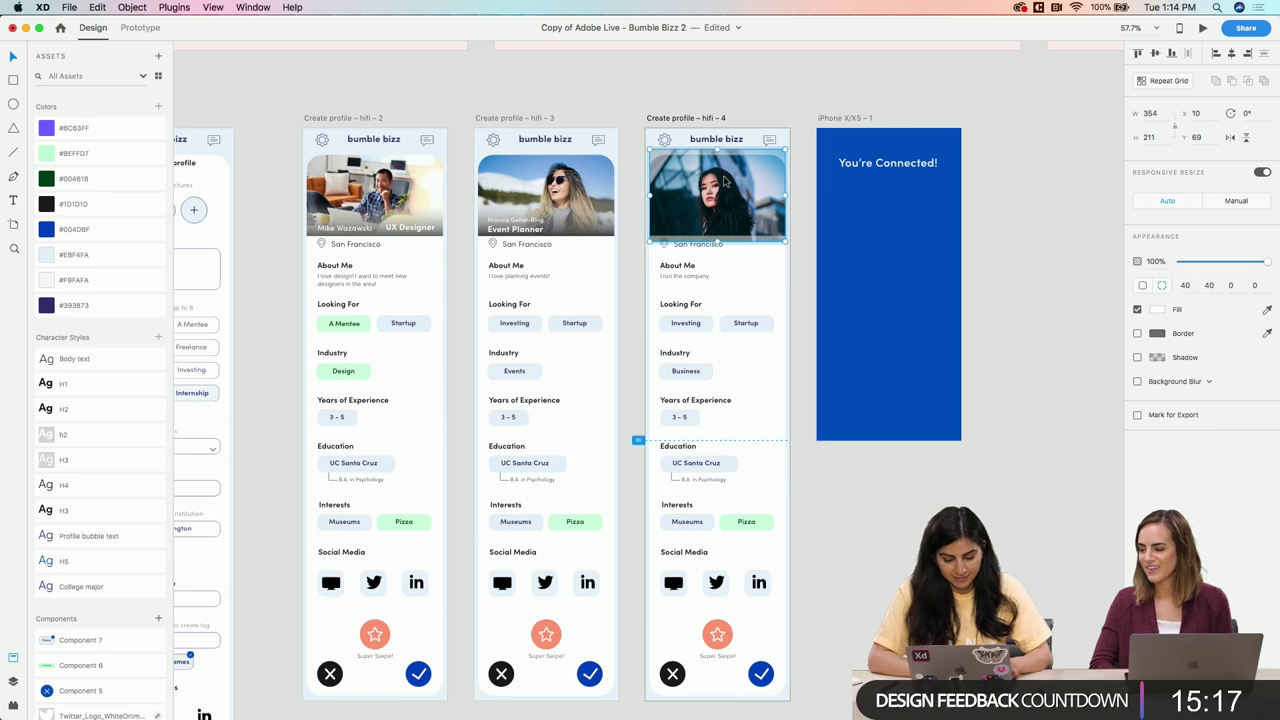
pyautogui.press('super+z')
pyautogui.hscroll(3, 983, 206)
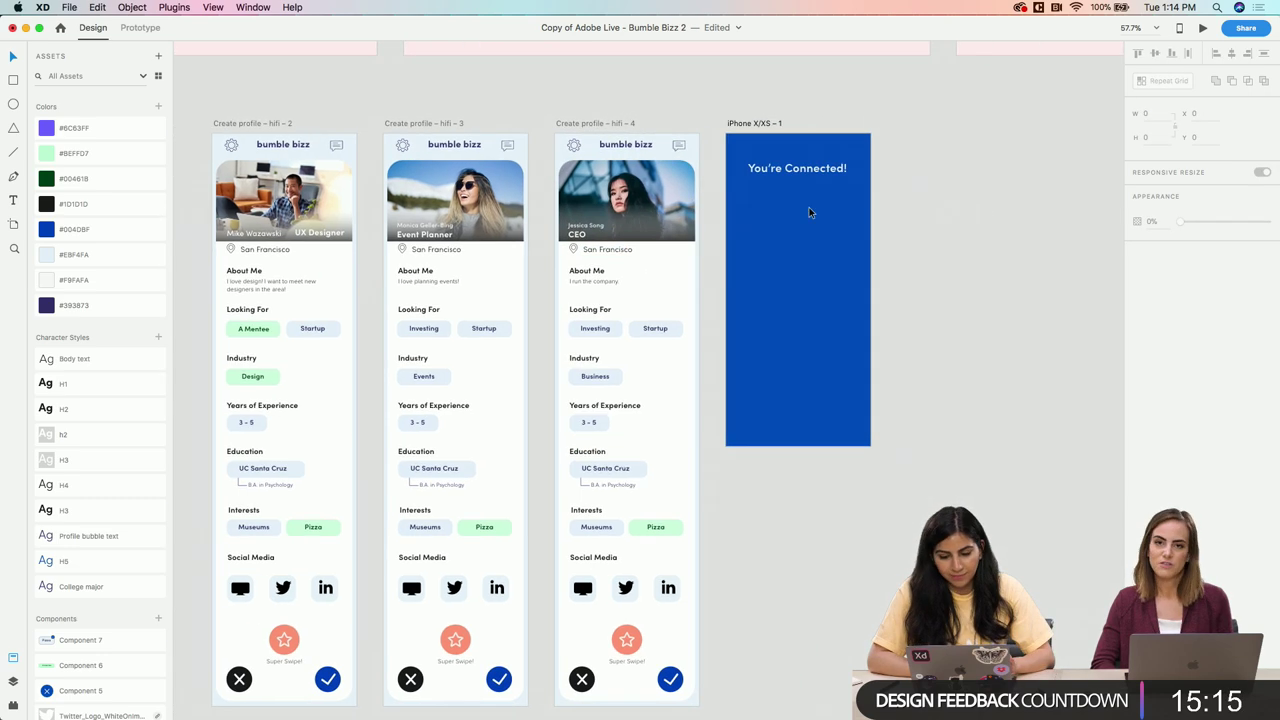
pyautogui.hscroll(-3, 809, 207)
pyautogui.hscroll(4, 809, 207)
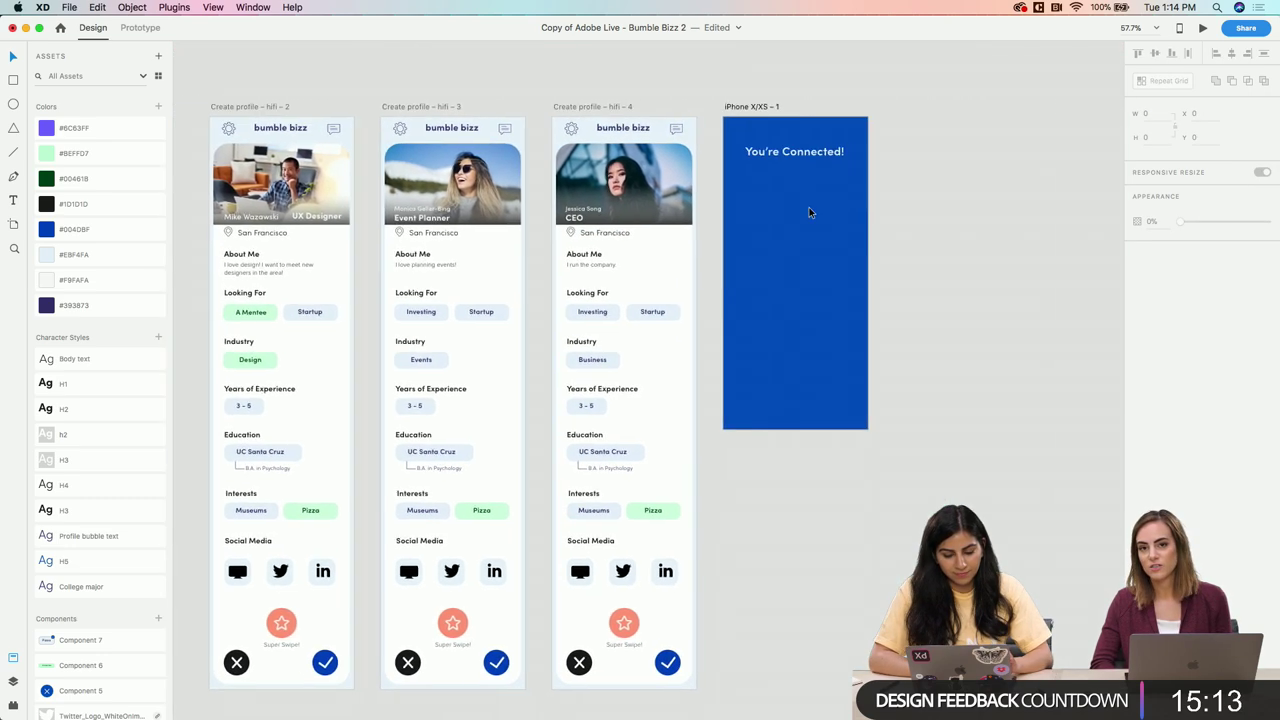
pyautogui.hscroll(2, 810, 210)
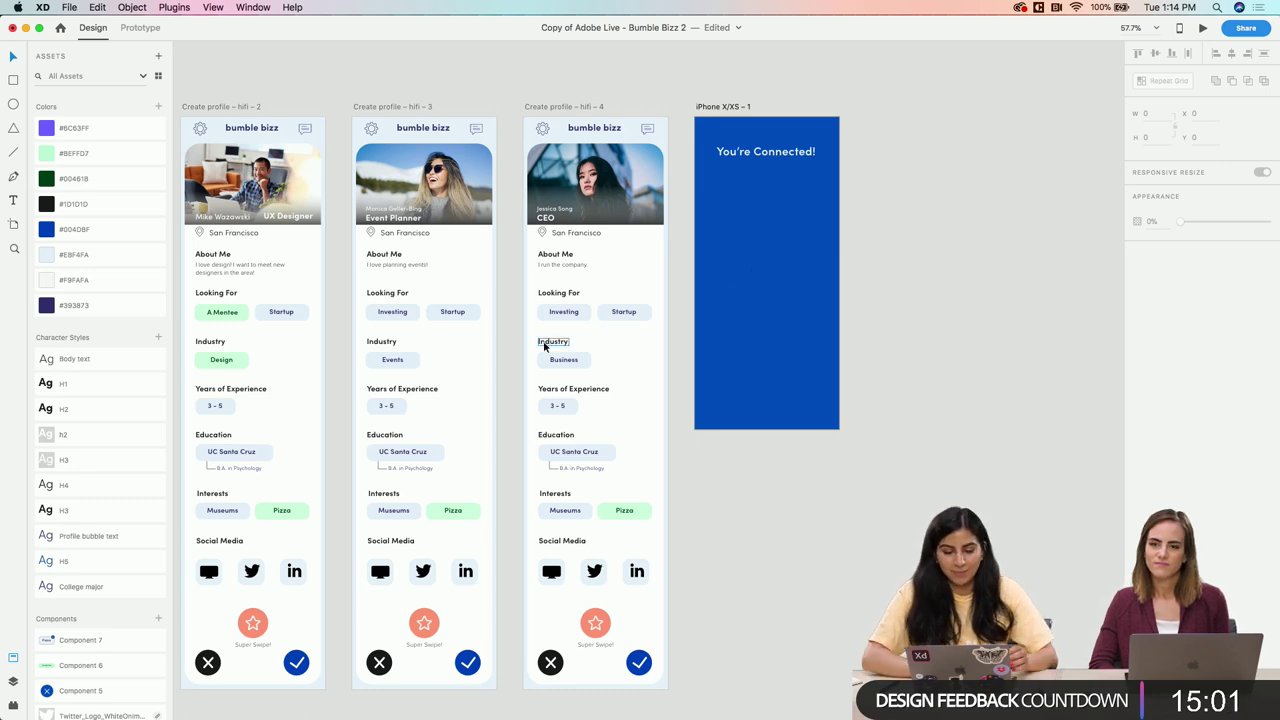
# Pan the canvas across the profile cards and the blue match screen
pyautogui.scroll(5, 544, 343)
pyautogui.scroll(-5, 544, 343)
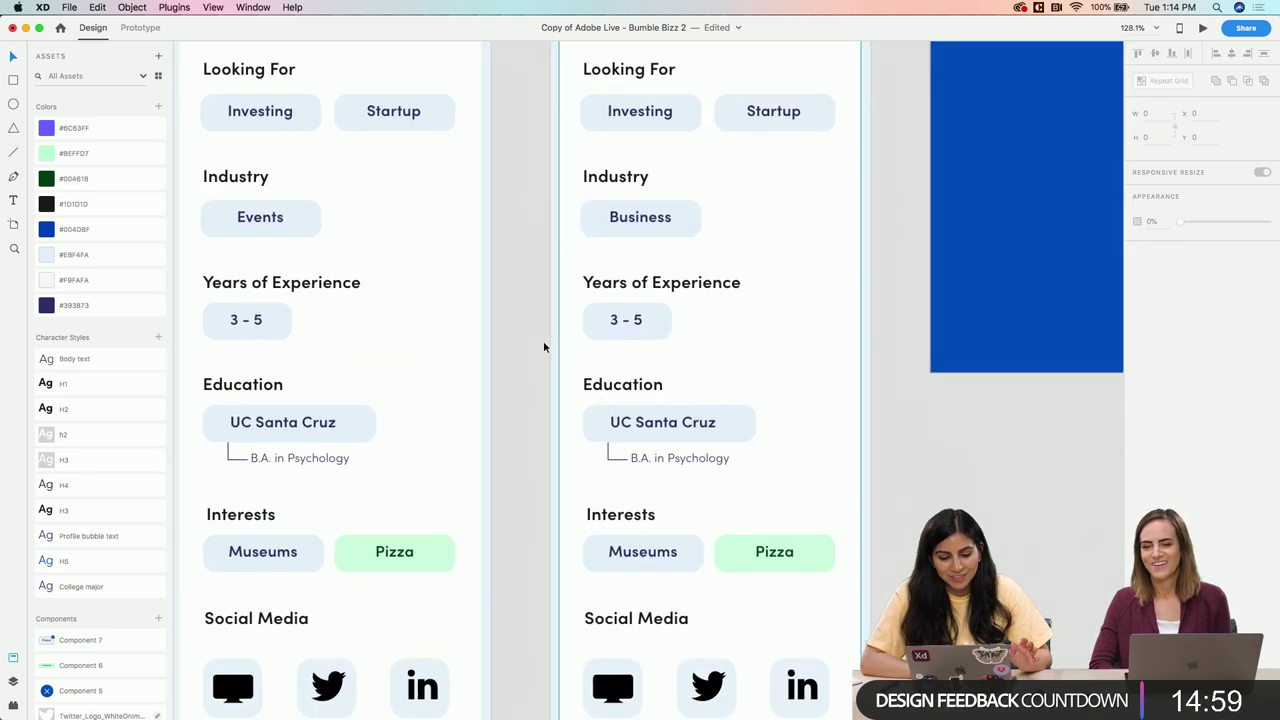
pyautogui.hscroll(1, 544, 345)
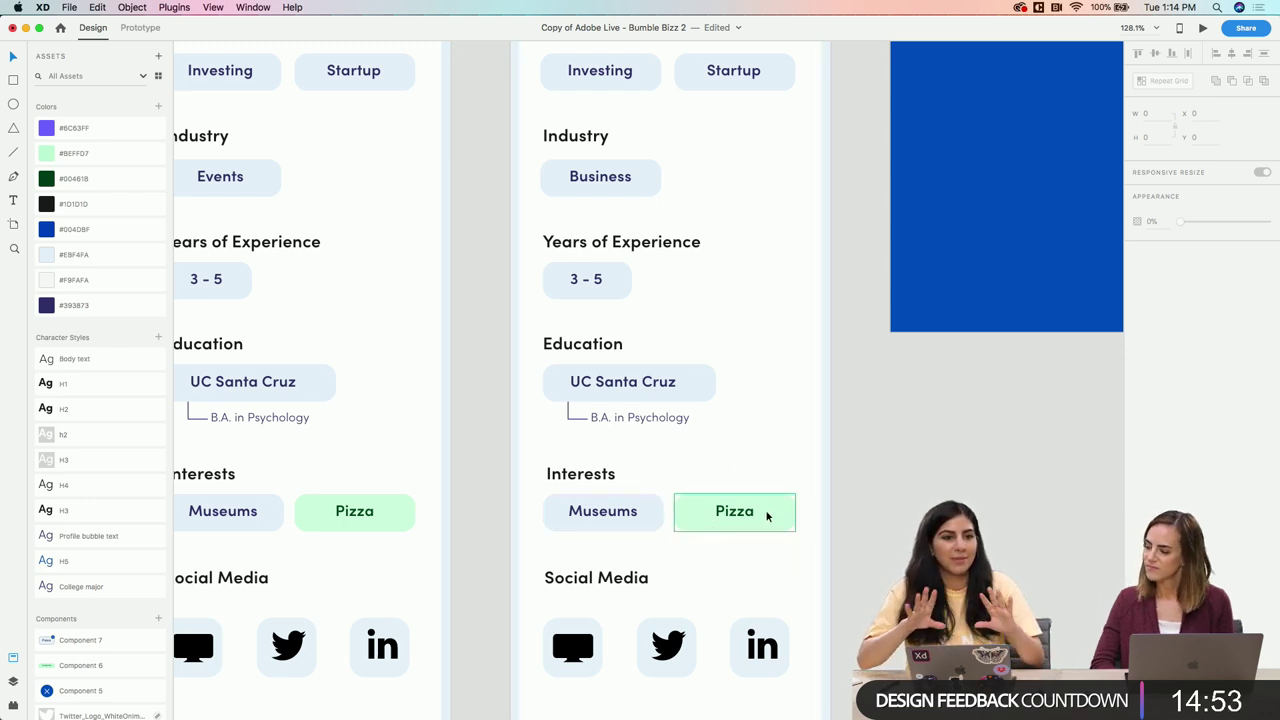
pyautogui.scroll(-5, 767, 515)
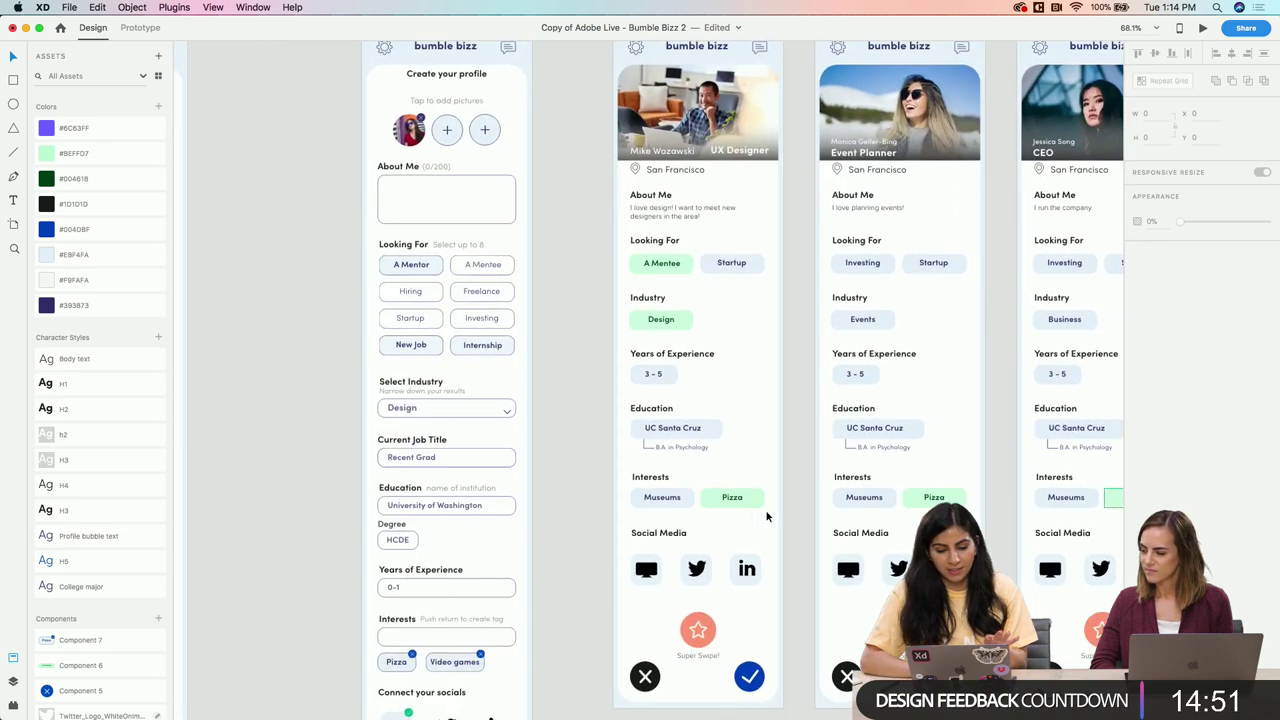
pyautogui.hscroll(-3, 659, 330)
pyautogui.scroll(5, 580, 128)
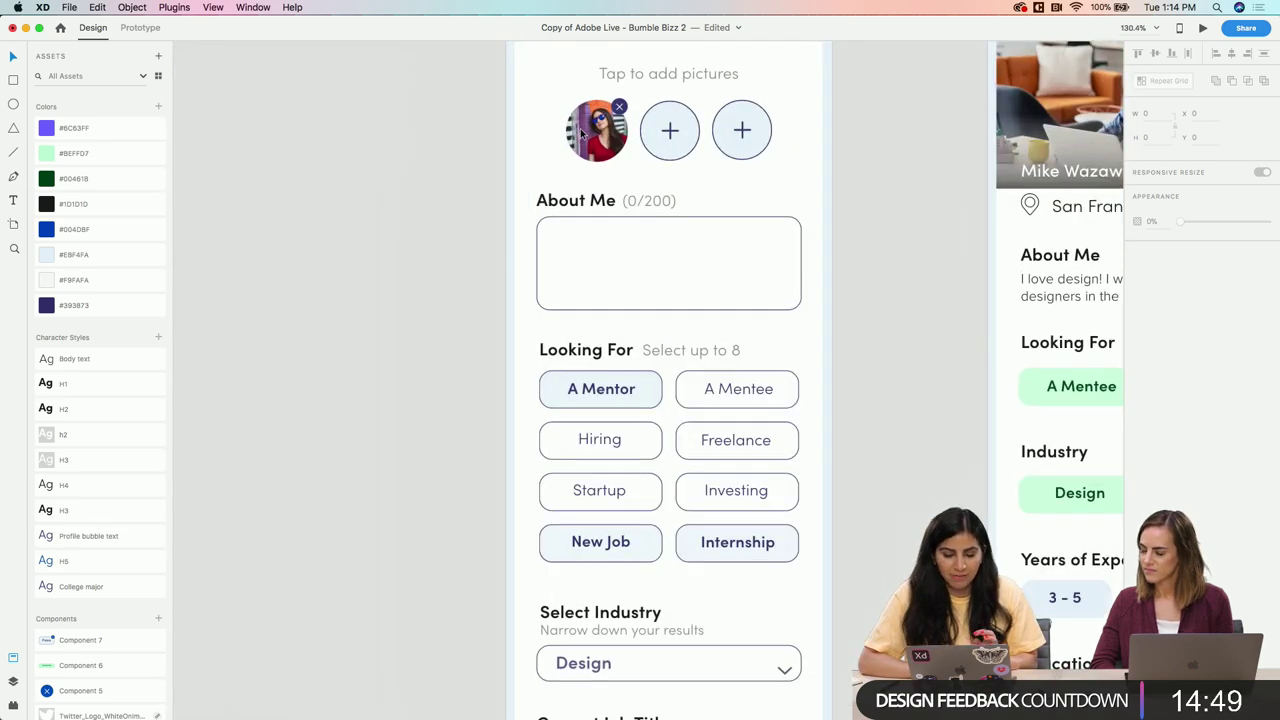
pyautogui.scroll(-5, 580, 128)
pyautogui.hscroll(5, 580, 128)
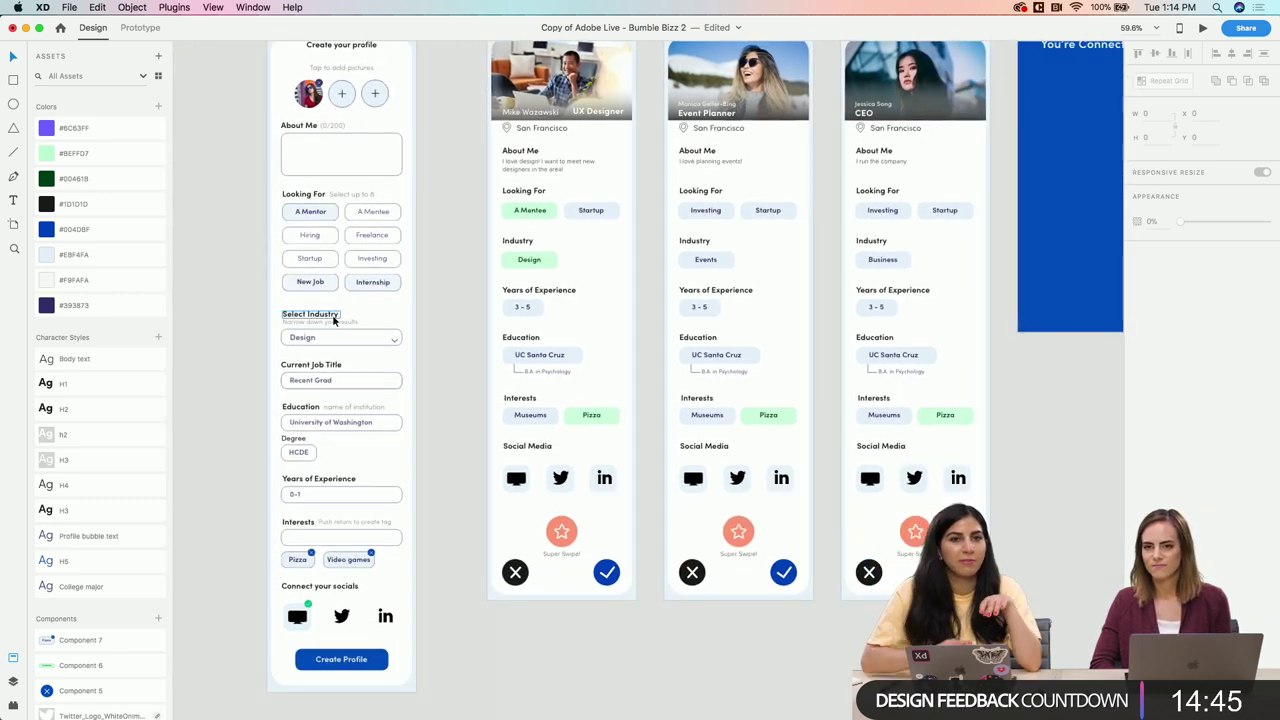
pyautogui.hscroll(3, 335, 320)
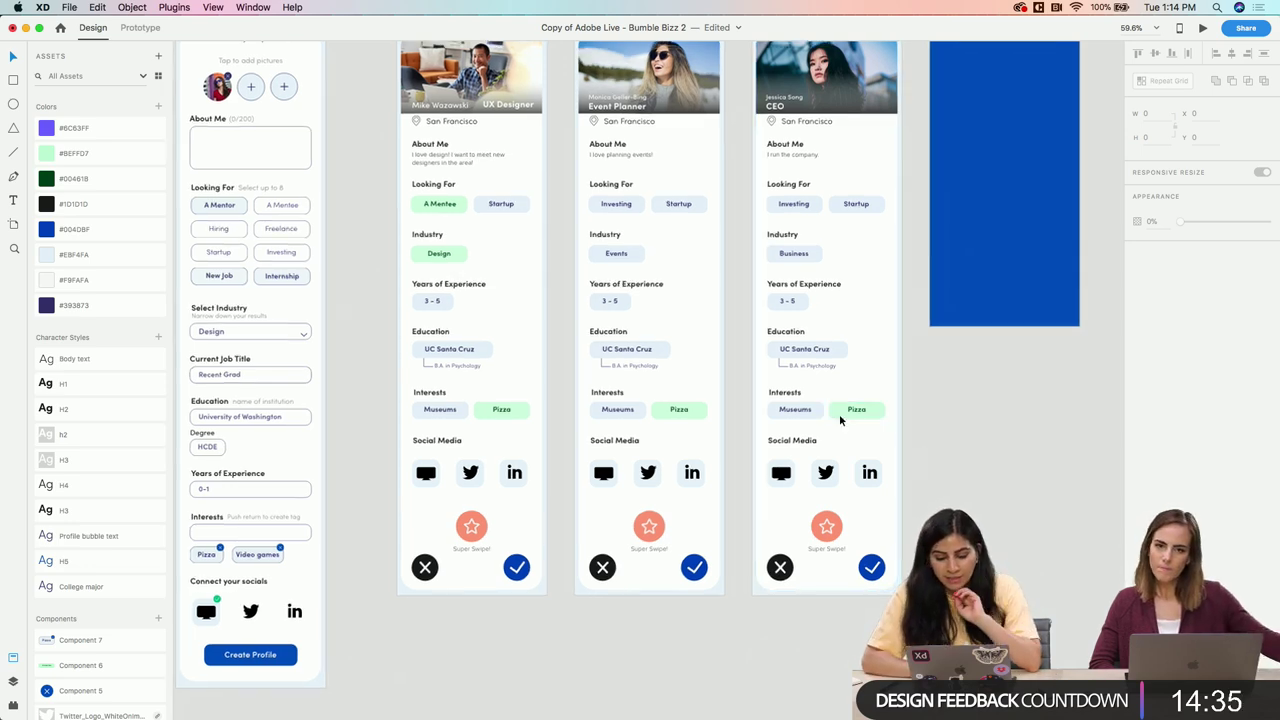
pyautogui.scroll(5, 872, 429)
pyautogui.scroll(-4, 907, 438)
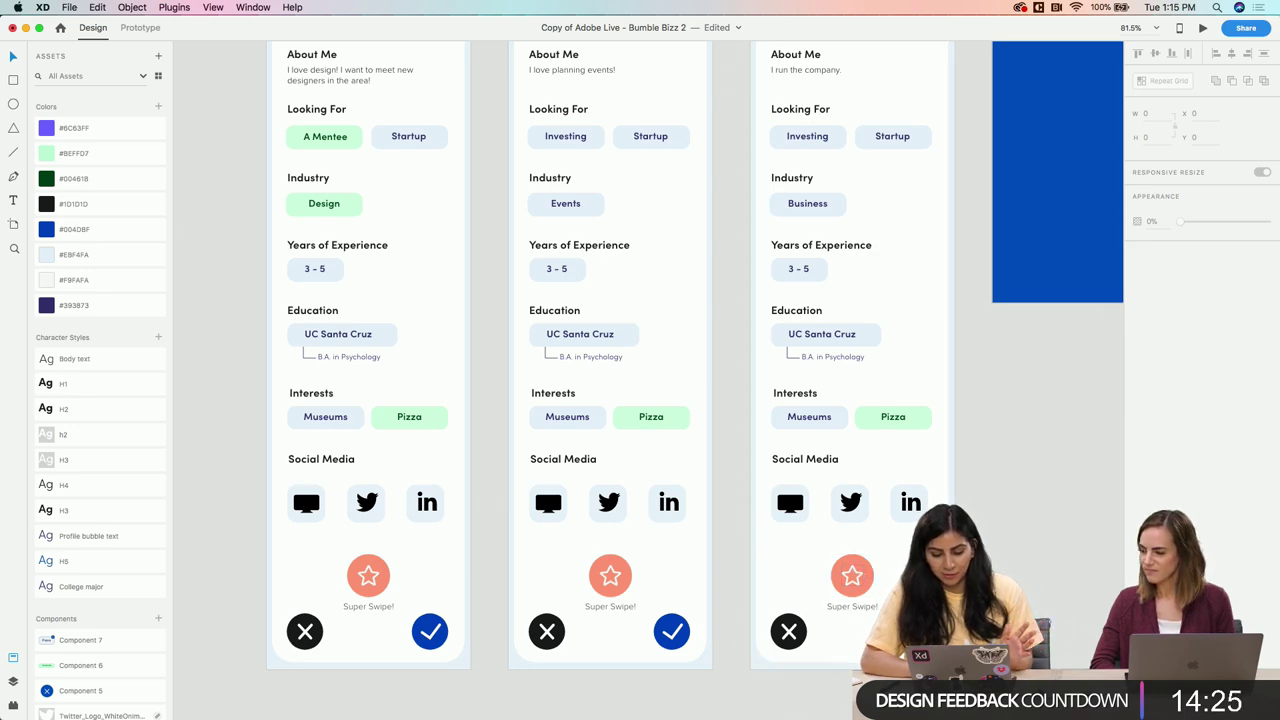
pyautogui.scroll(-5, 571, 618)
pyautogui.scroll(6, 571, 618)
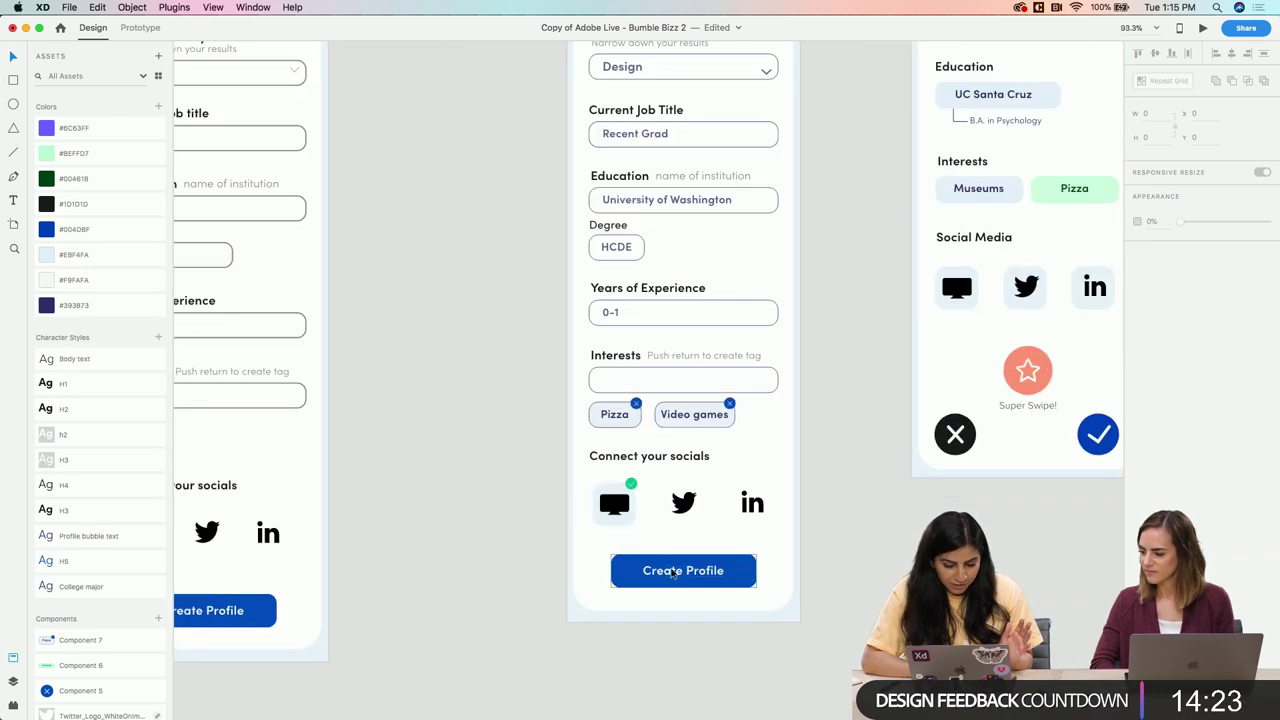
pyautogui.hscroll(10, 664, 573)
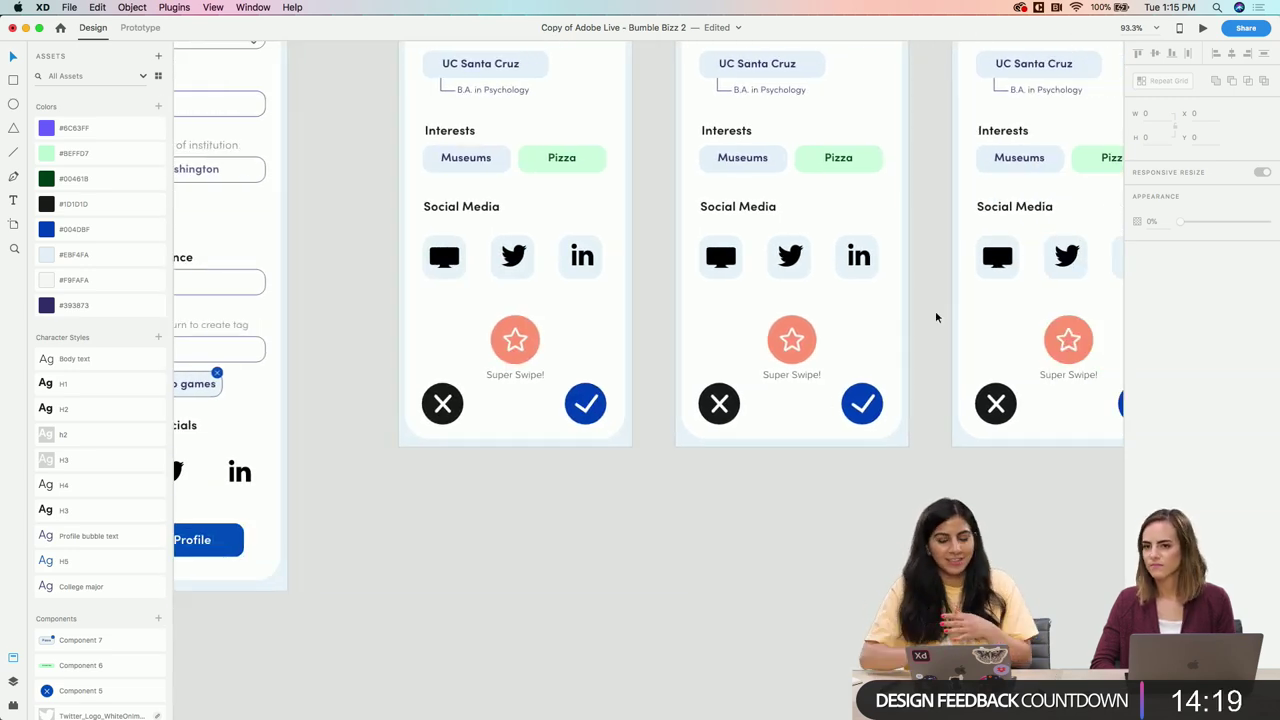
# Select the Super Swipe star on the middle profile card and review the canvas
pyautogui.click(784, 391)
pyautogui.click(791, 340)
pyautogui.scroll(-5, 791, 338)
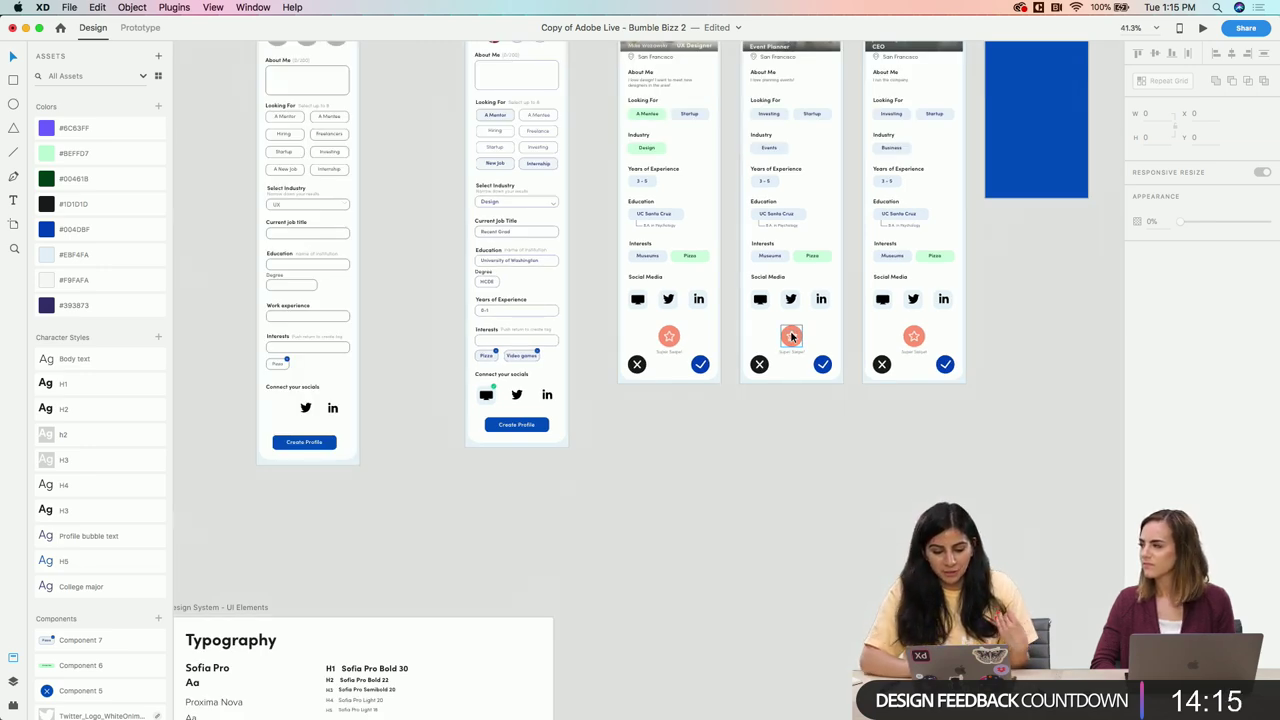
pyautogui.scroll(5, 791, 338)
pyautogui.scroll(-4, 791, 338)
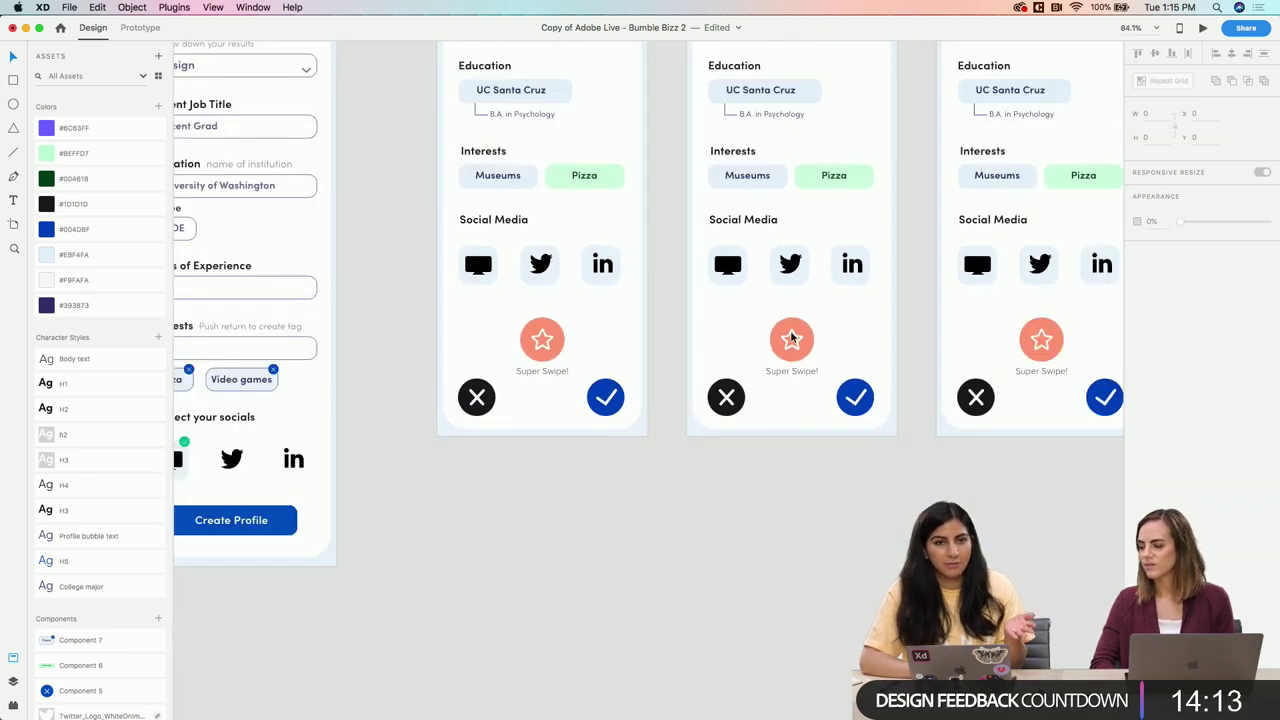
pyautogui.scroll(3, 790, 332)
pyautogui.hscroll(2, 790, 332)
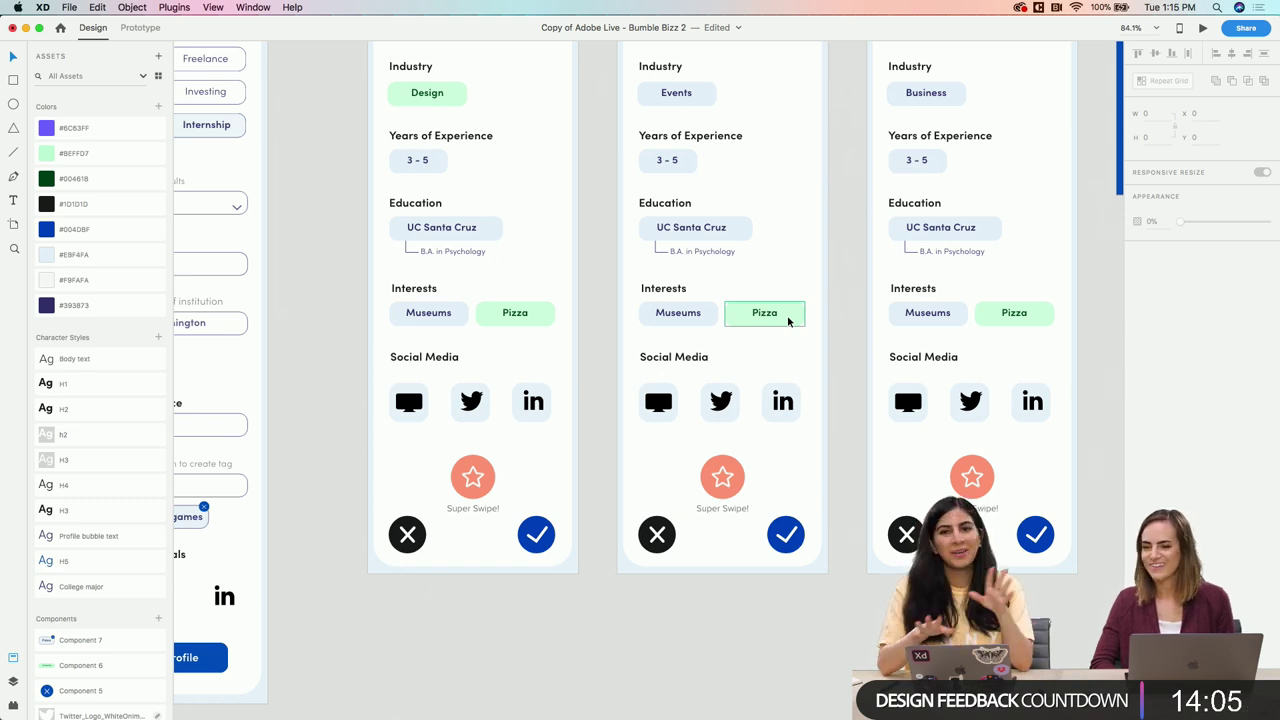
pyautogui.scroll(-5, 725, 334)
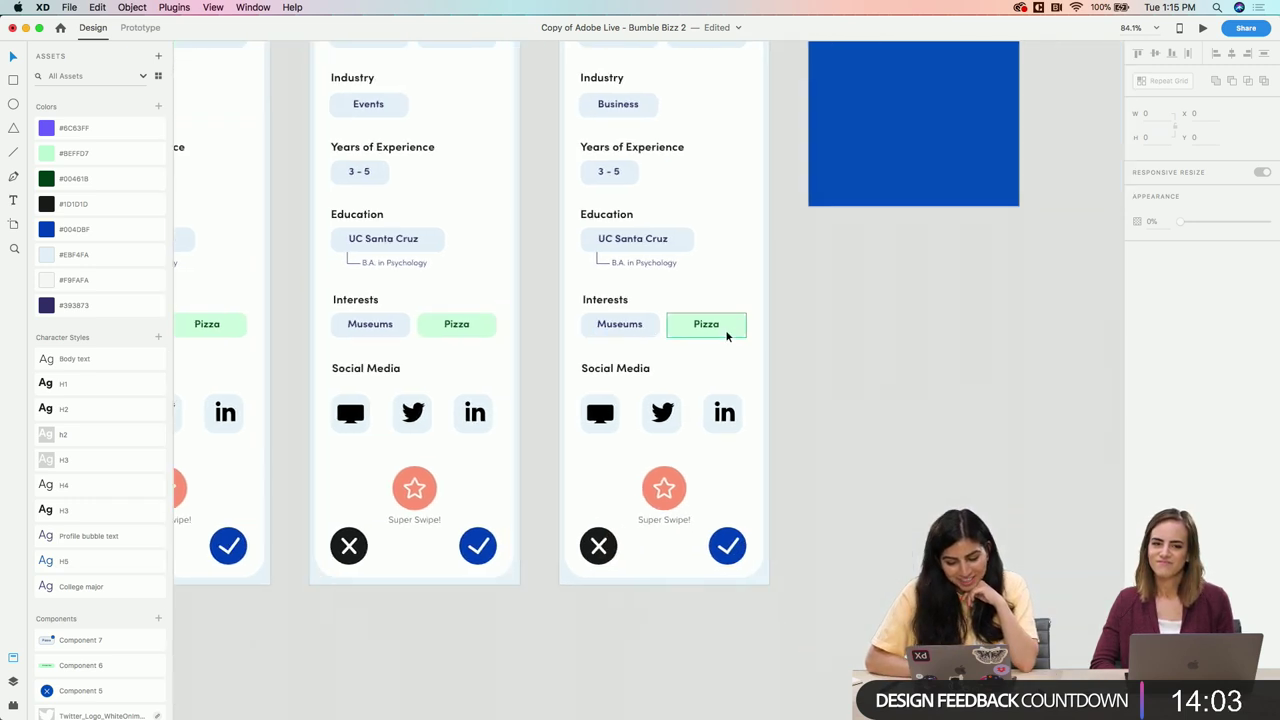
pyautogui.scroll(3, 726, 337)
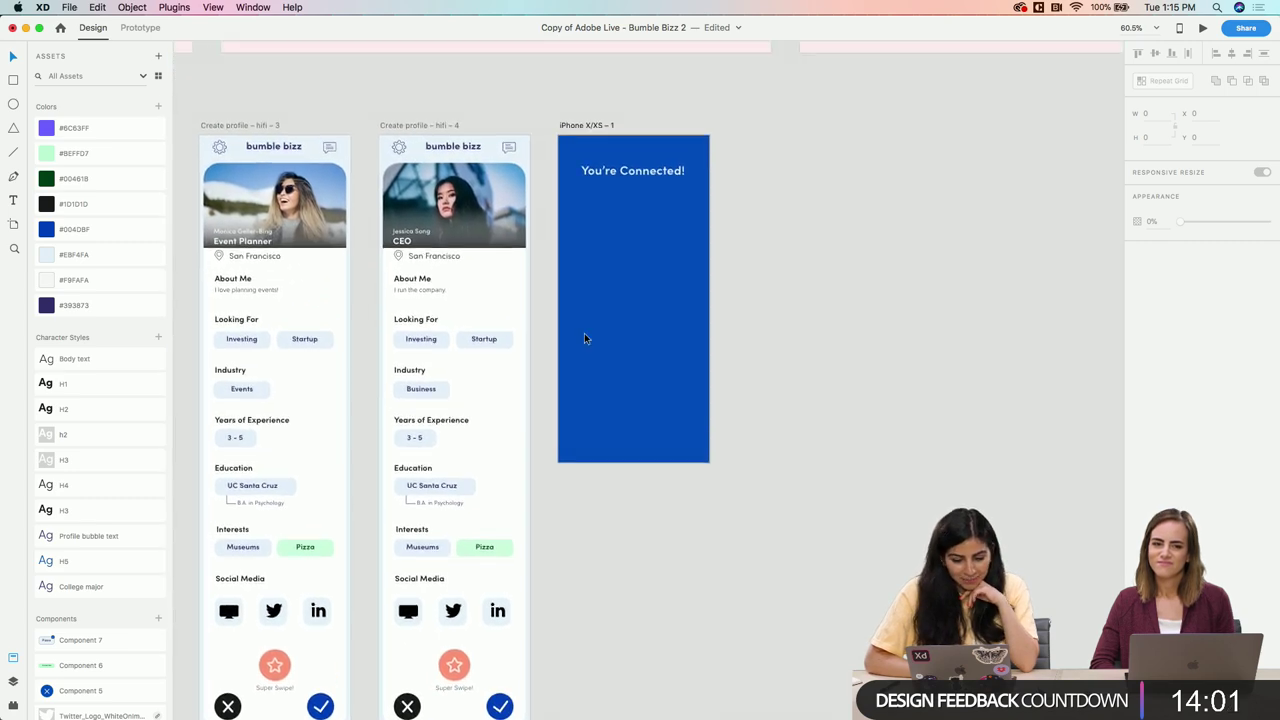
pyautogui.scroll(4, 585, 338)
pyautogui.hscroll(-5, 586, 337)
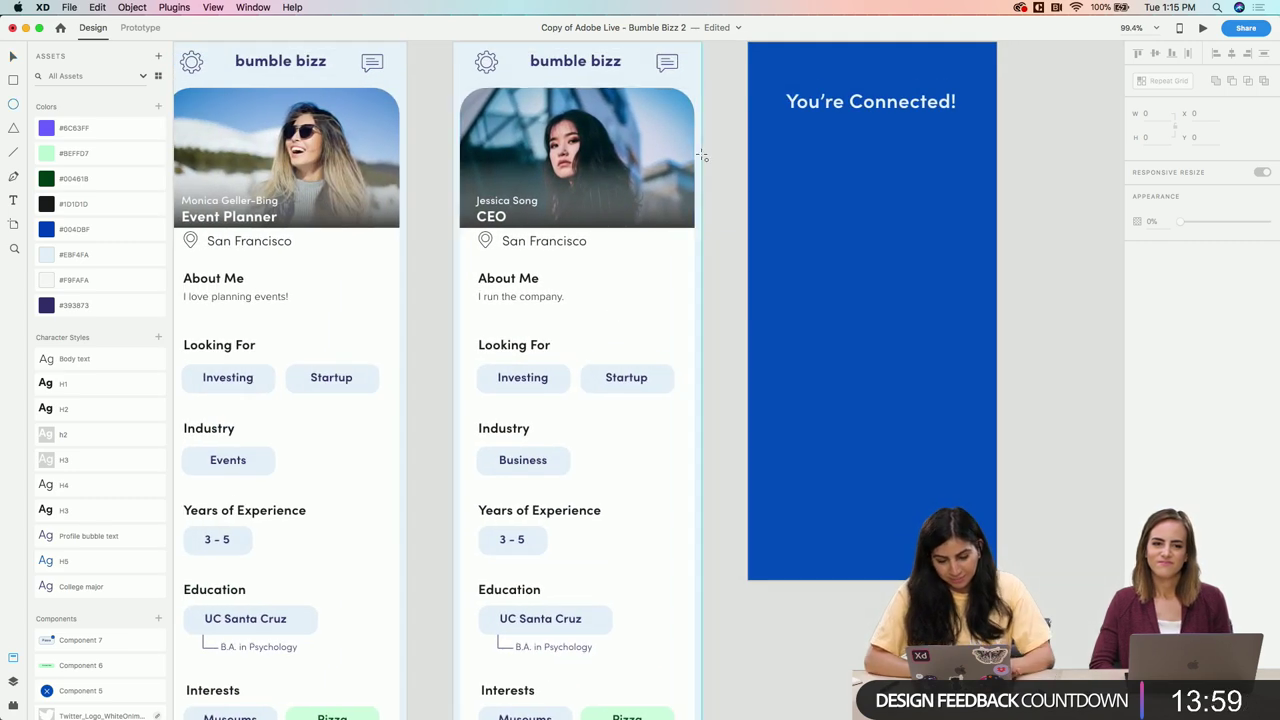
# Draw a borderless circle under the heading and paste the copied photo into it
pyautogui.press('e')
pyautogui.moveTo(832, 151); pyautogui.dragTo(918, 235)
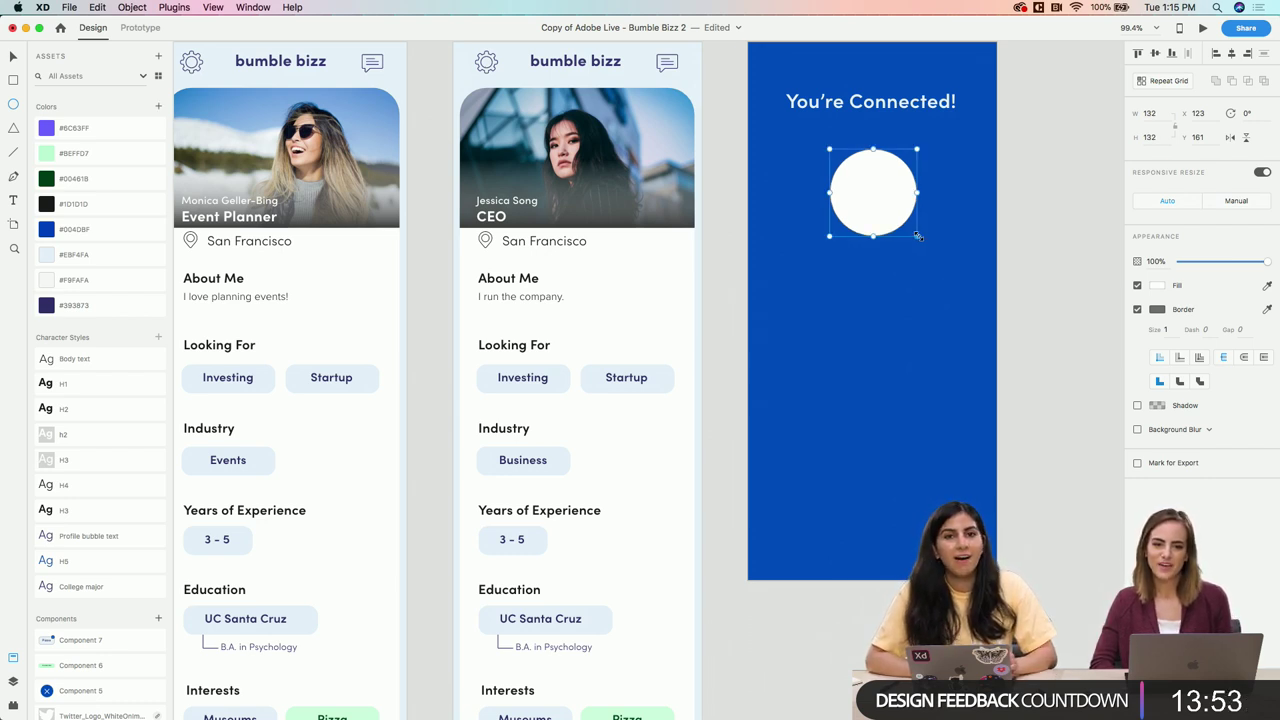
pyautogui.moveTo(897, 205); pyautogui.dragTo(895, 202)
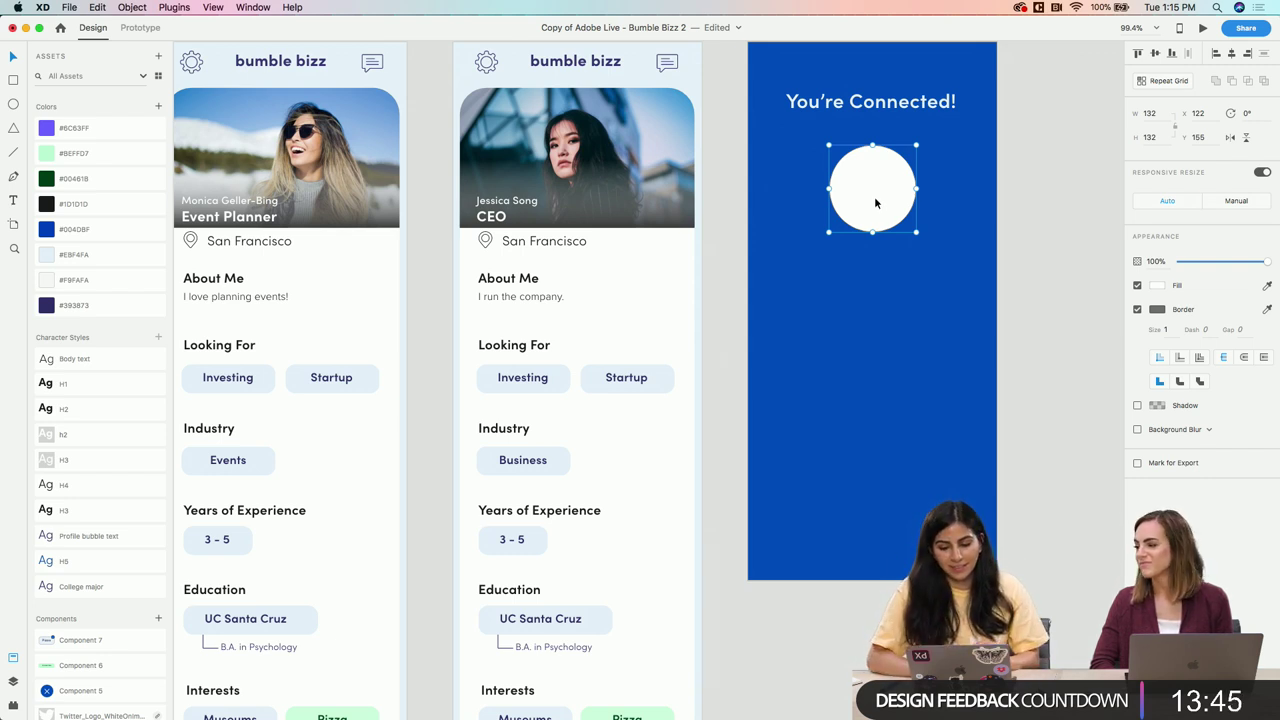
pyautogui.moveTo(875, 203); pyautogui.dragTo(874, 204)
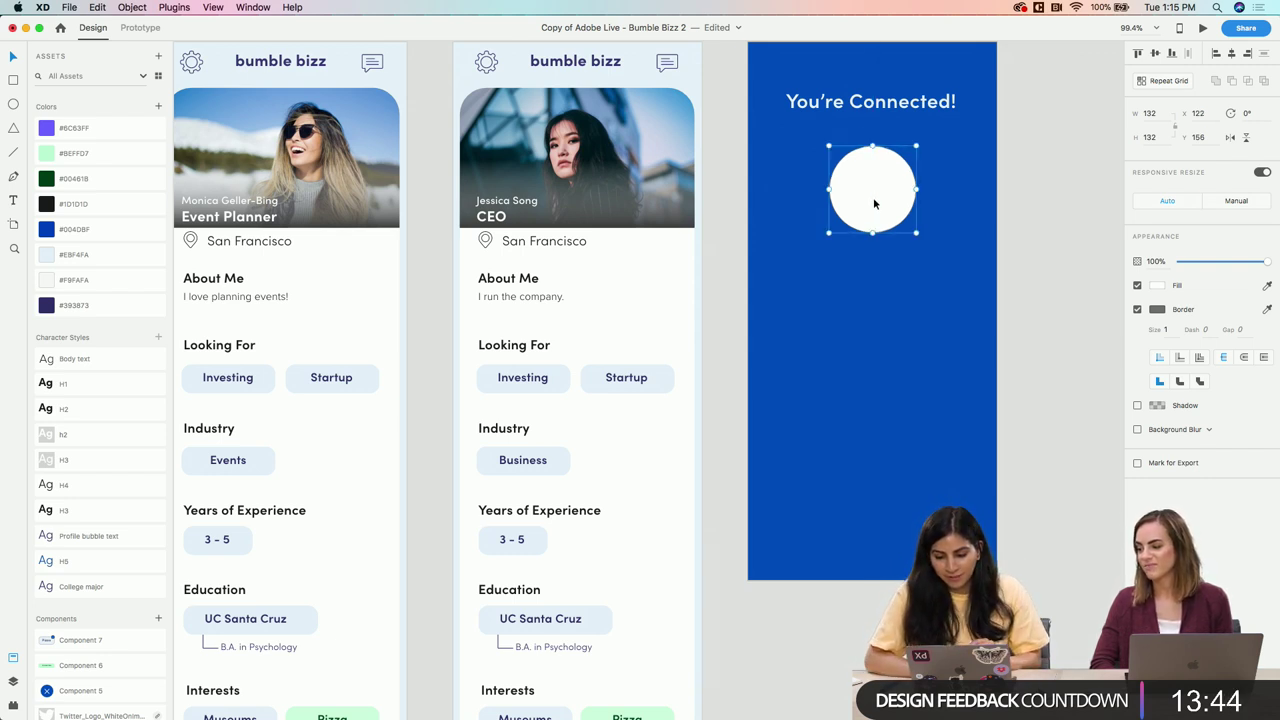
pyautogui.click(1137, 309)
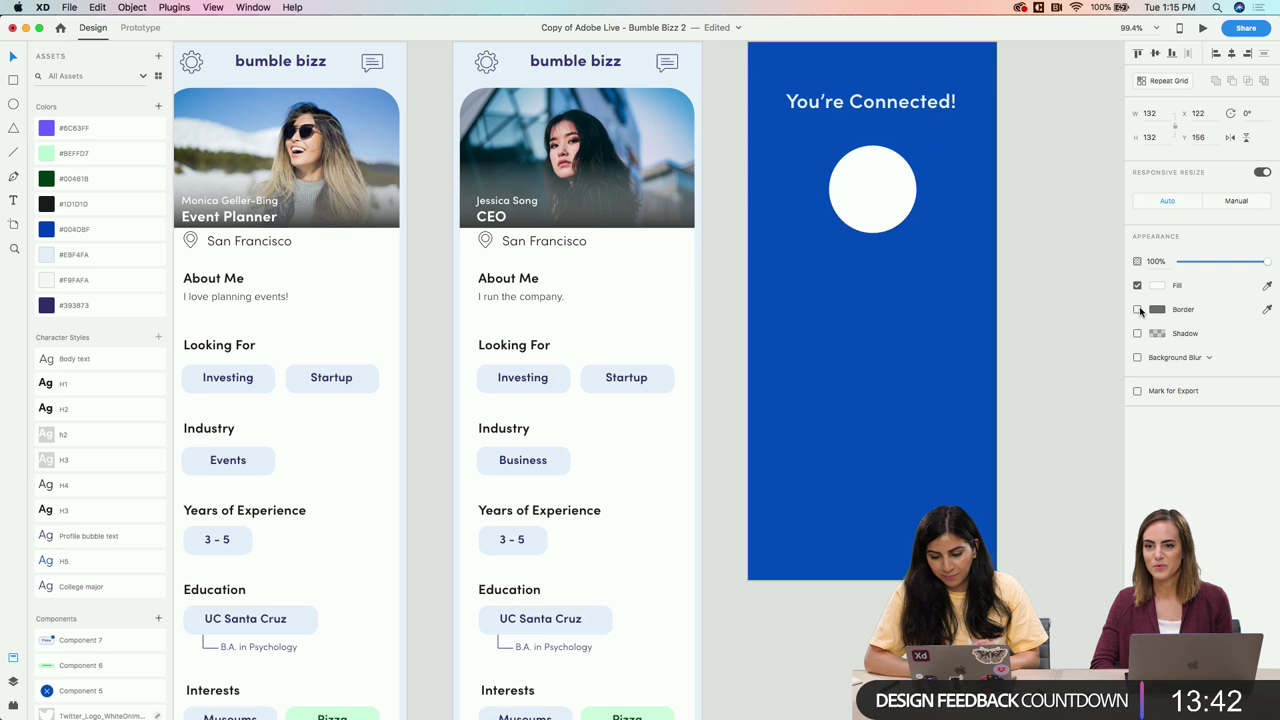
pyautogui.rightClick(867, 185)
pyautogui.click(893, 227)
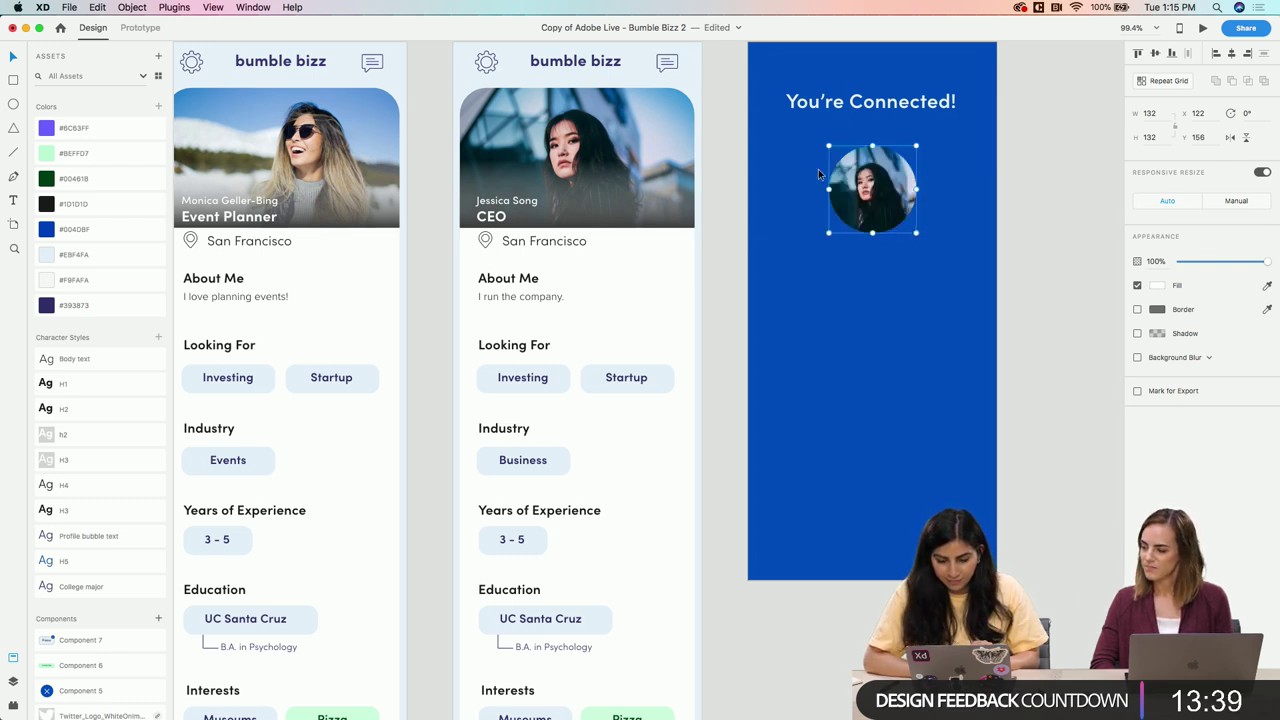
# Apply the CEO card photo's appearance to the circle and move it down the centre line
pyautogui.click(571, 134)
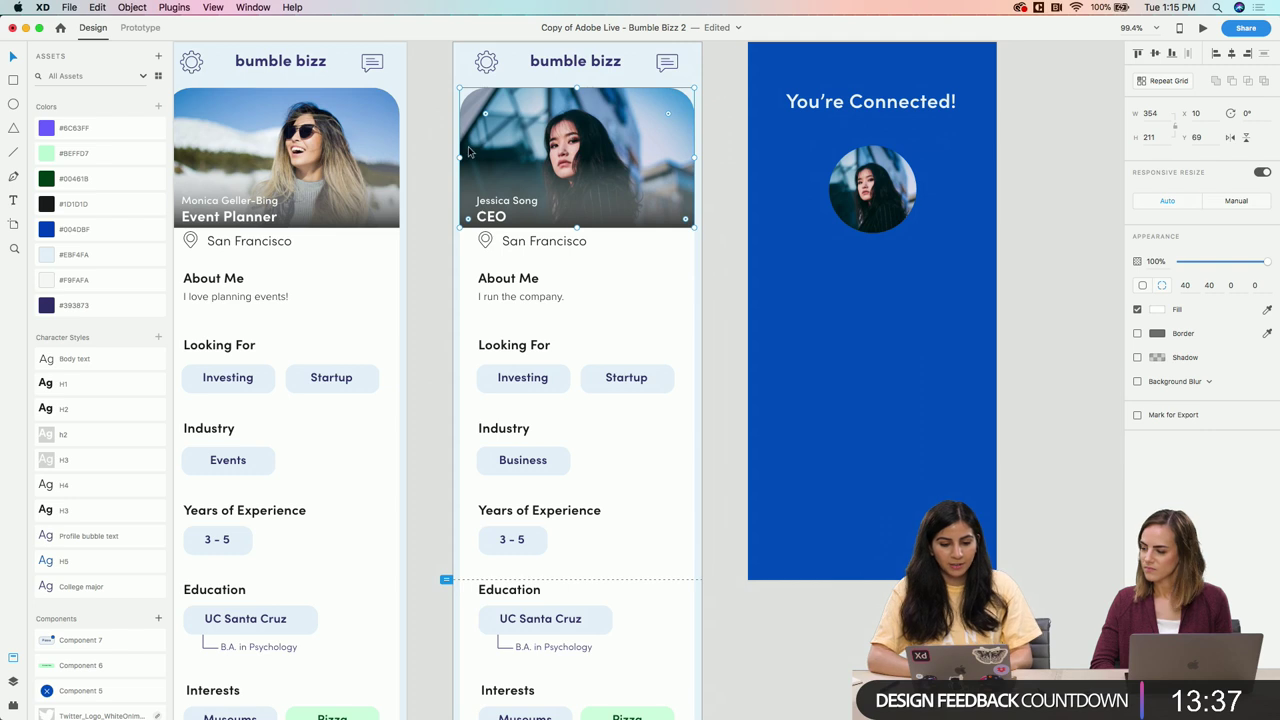
pyautogui.rightClick(878, 190)
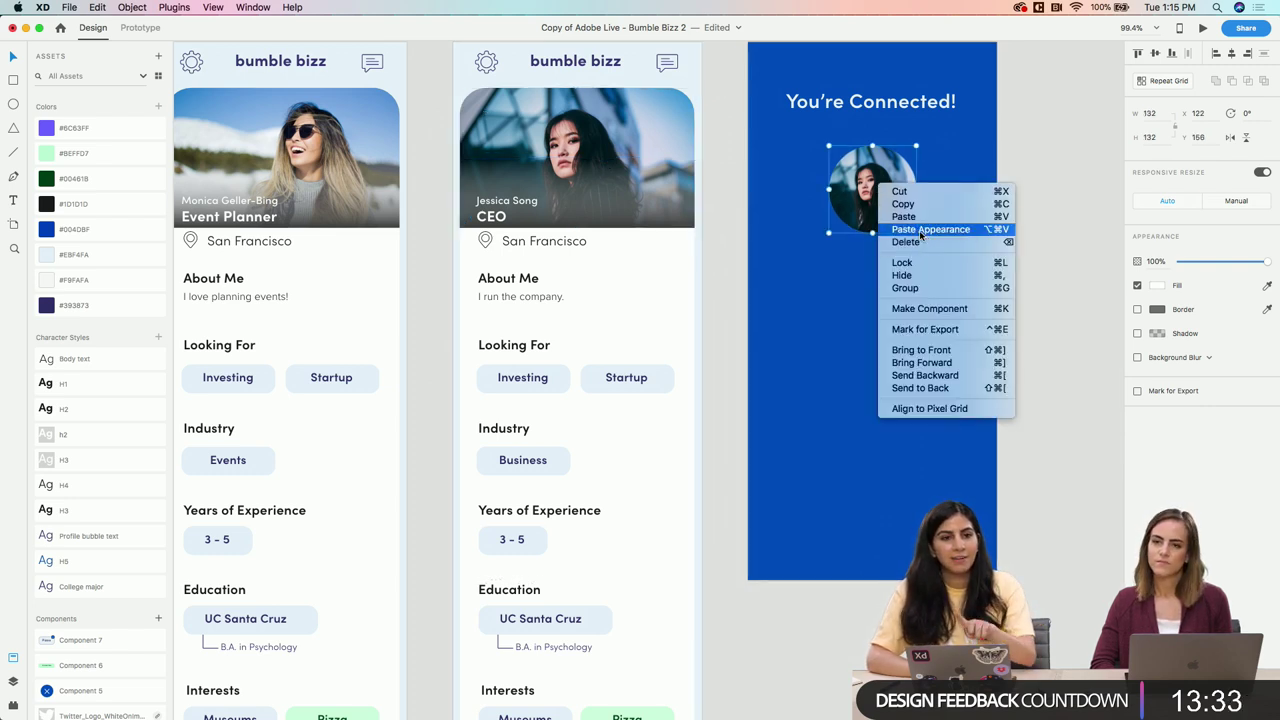
pyautogui.click(921, 231)
pyautogui.scroll(-2, 893, 262)
pyautogui.hscroll(-2, 893, 262)
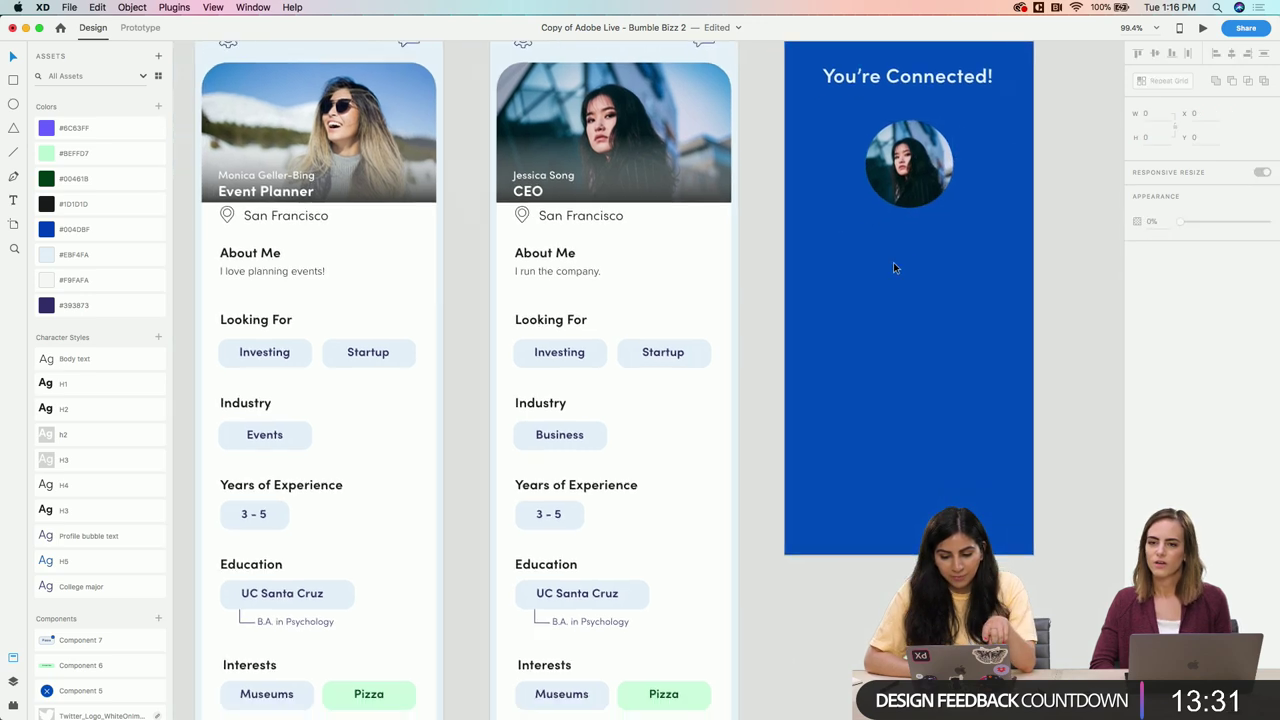
pyautogui.moveTo(929, 139); pyautogui.dragTo(930, 305)
# Duplicate the circular photo and place the copy higher on the match screen
pyautogui.scroll(-3, 908, 268)
pyautogui.hscroll(-5, 908, 268)
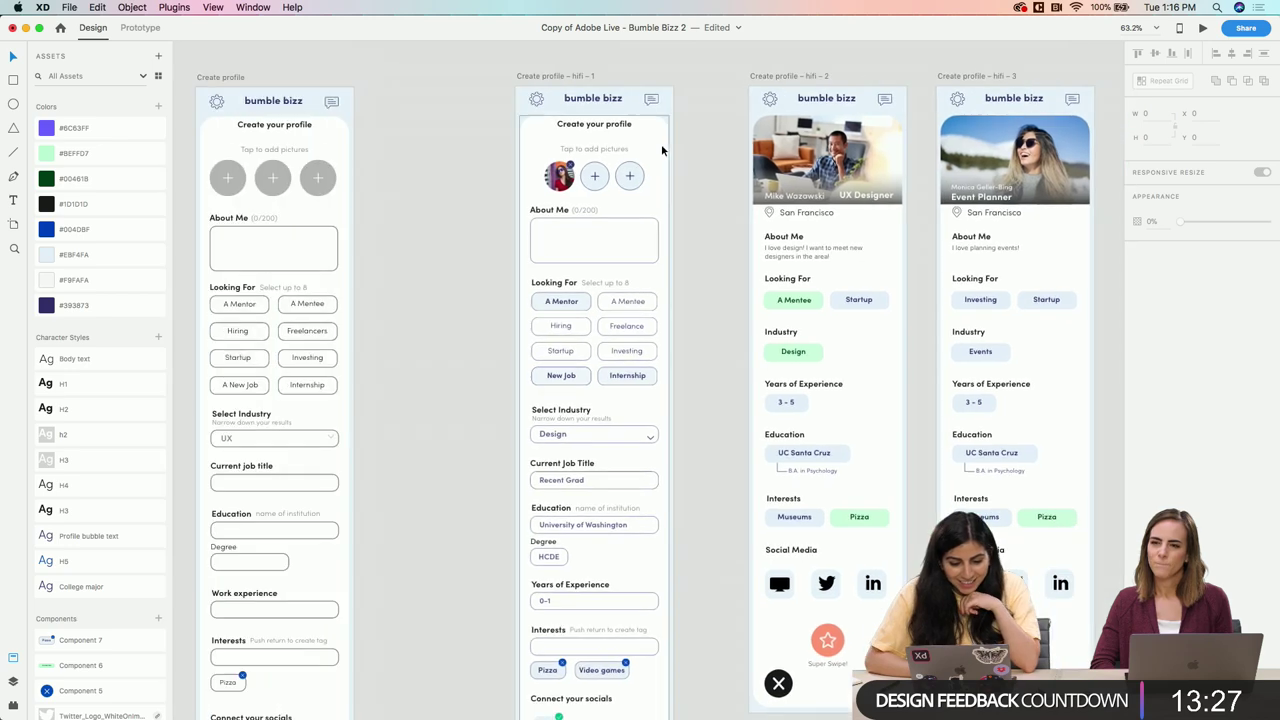
pyautogui.scroll(5, 507, 194)
pyautogui.click(750, 121)
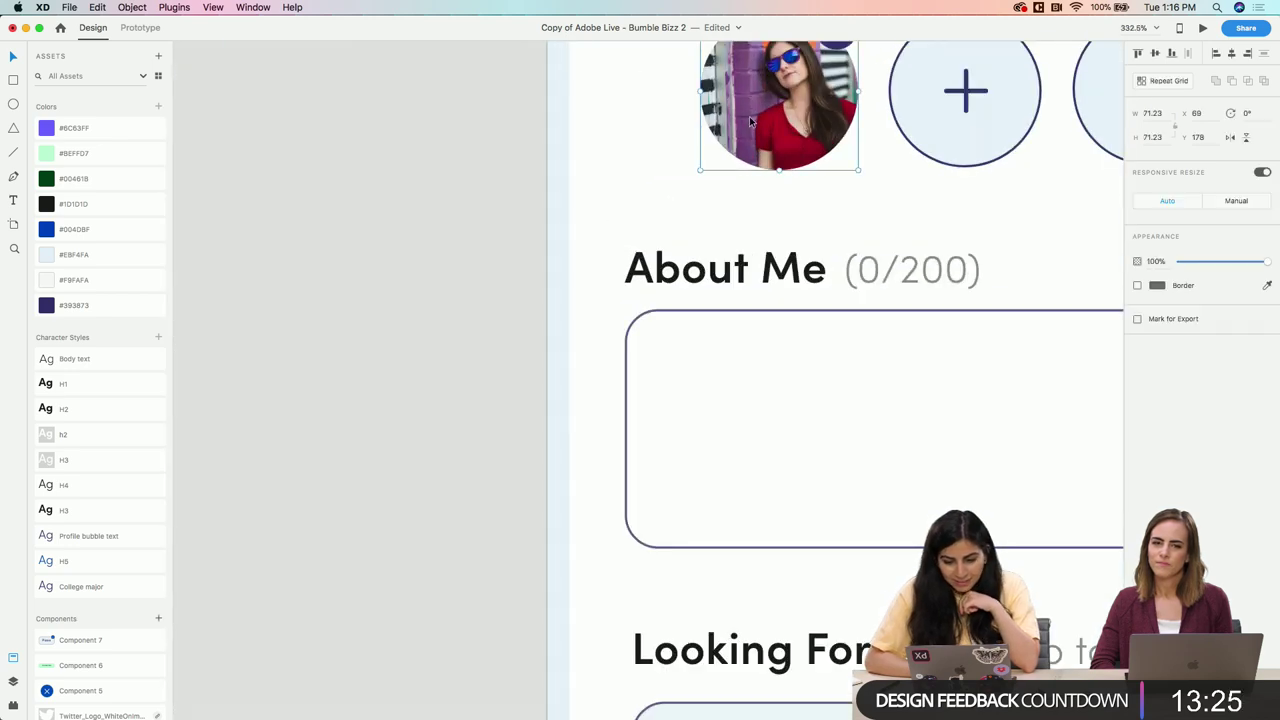
pyautogui.scroll(-5, 764, 121)
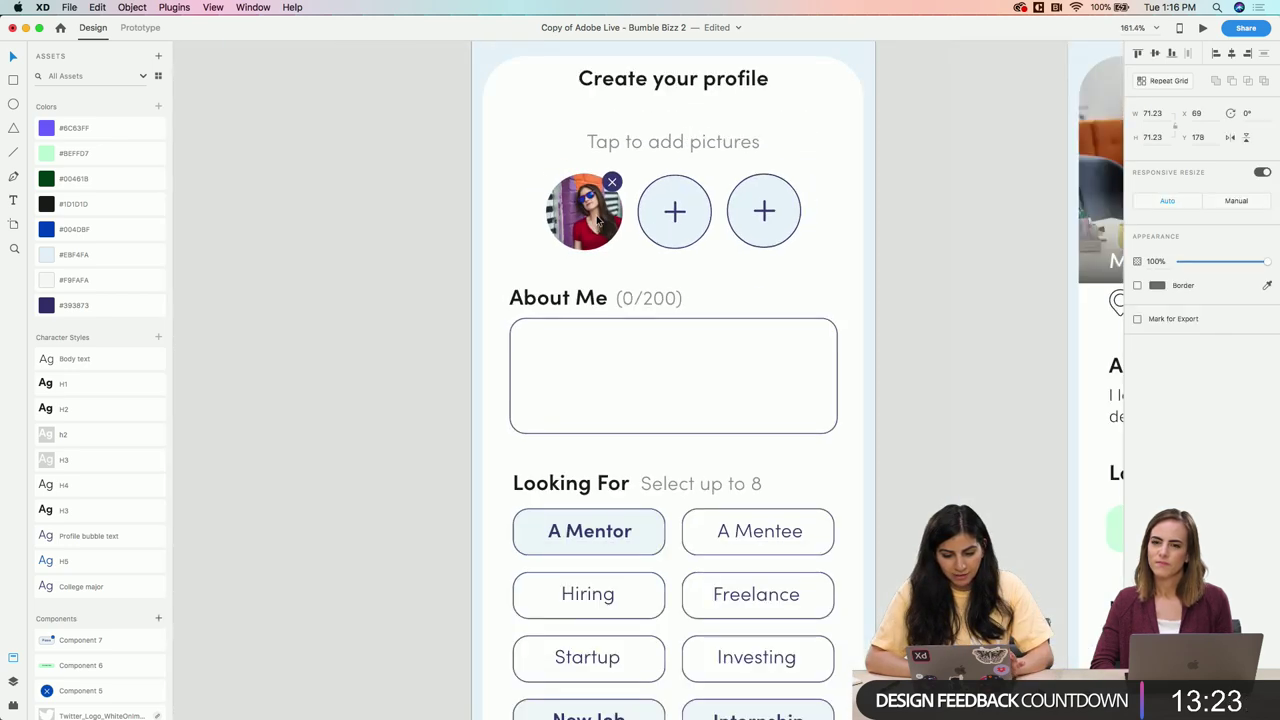
pyautogui.hscroll(10, 596, 219)
pyautogui.hscroll(-2, 596, 217)
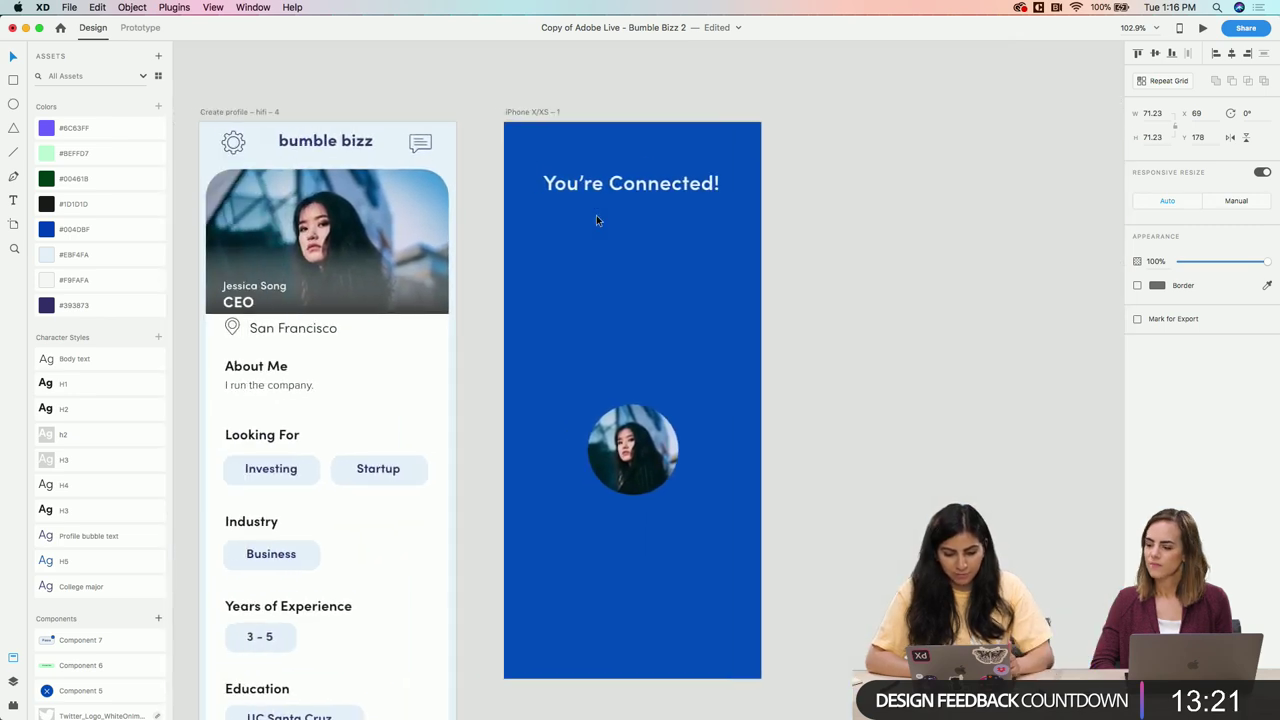
pyautogui.scroll(2, 596, 215)
pyautogui.scroll(1, 624, 300)
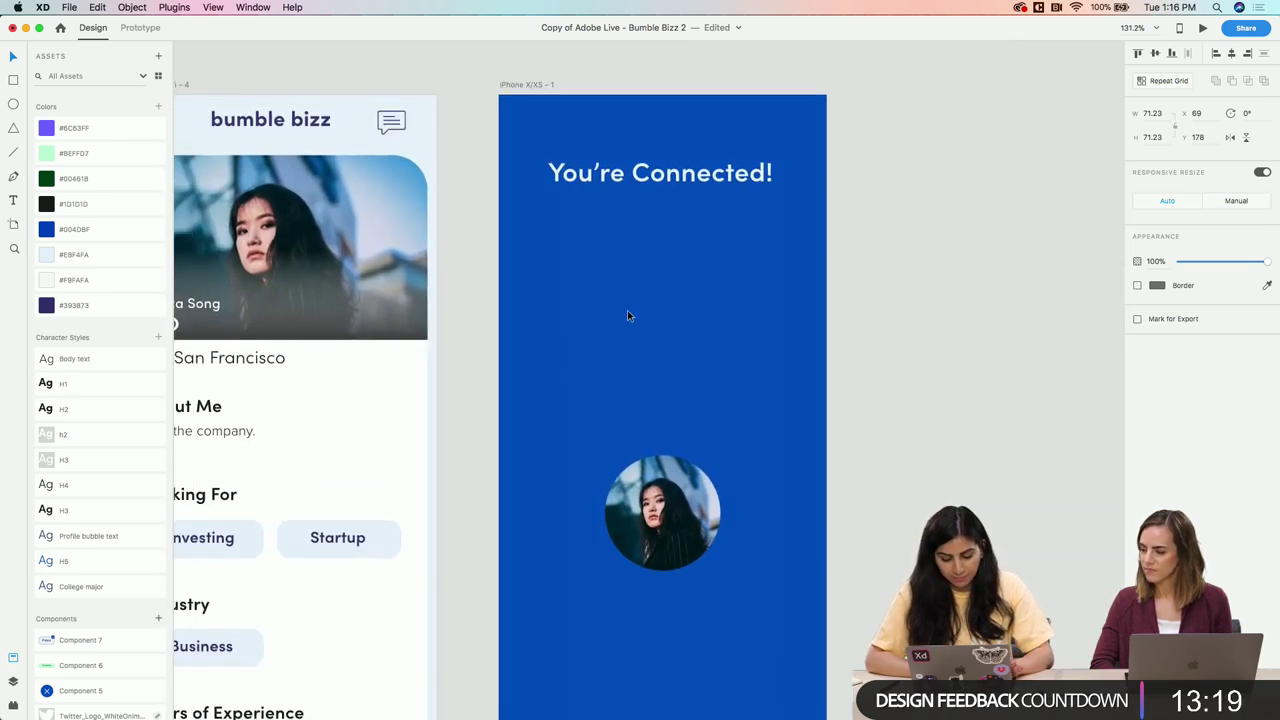
pyautogui.click(662, 513)
pyautogui.press('super+d')
pyautogui.moveTo(662, 513); pyautogui.dragTo(665, 323)
# Pull the photo out of the top circle's mask, leaving an empty circle
pyautogui.doubleClick(665, 343)
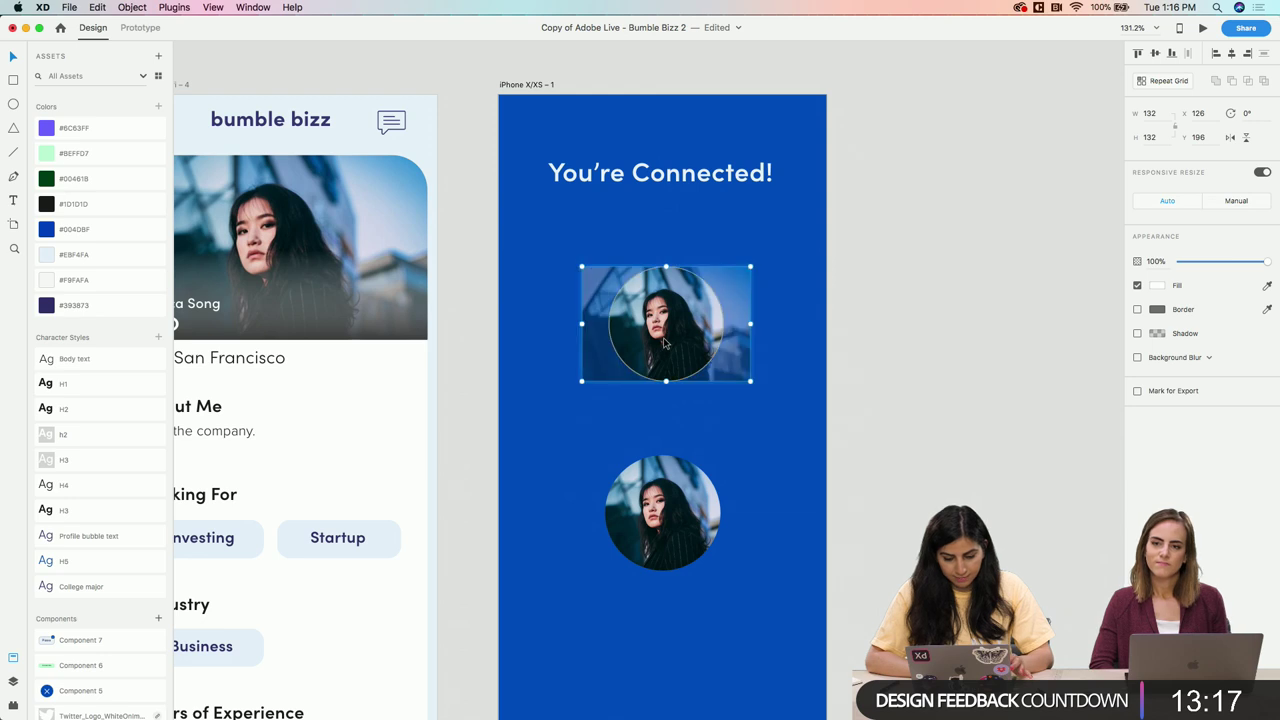
pyautogui.press('Escape')
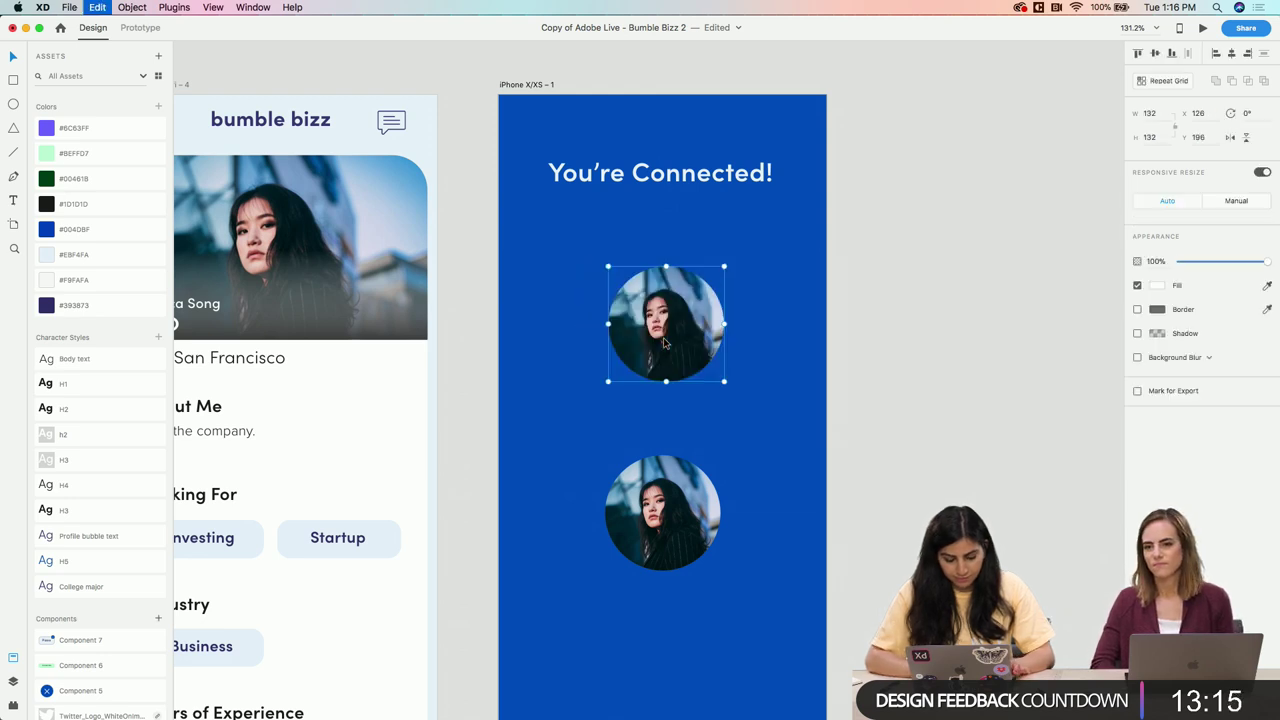
pyautogui.rightClick(665, 318)
pyautogui.click(694, 364)
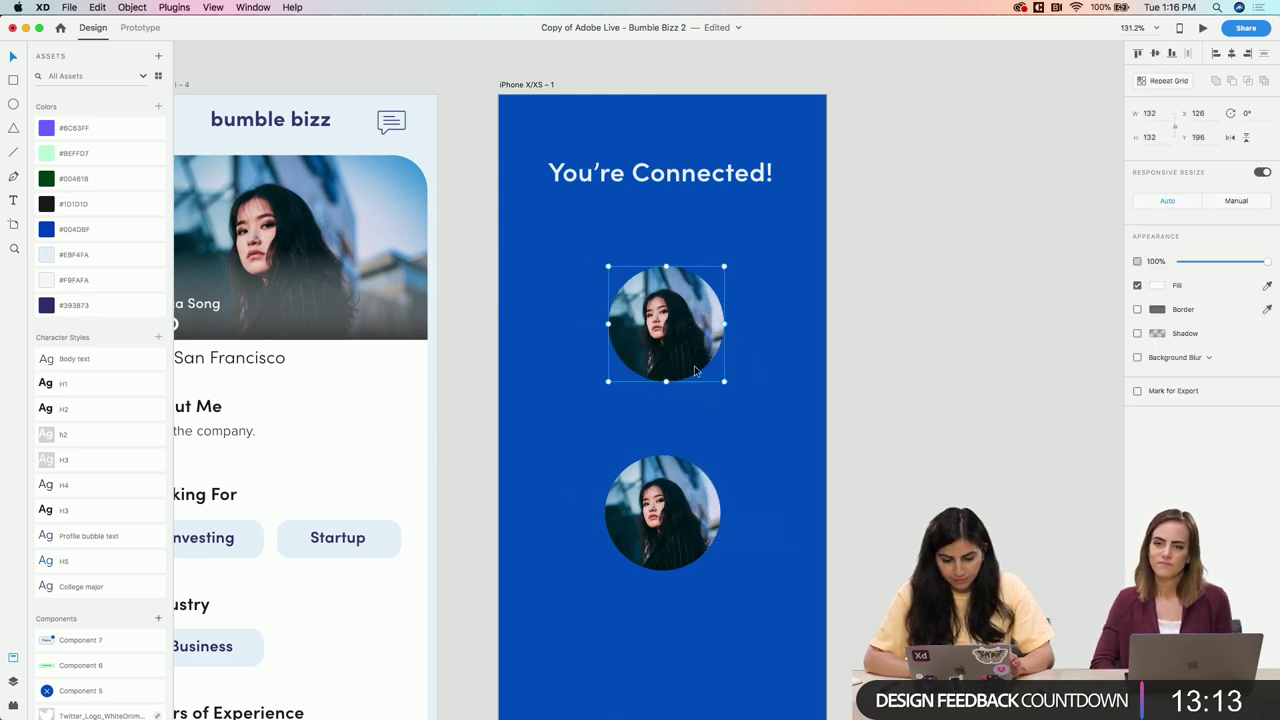
pyautogui.doubleClick(668, 316)
pyautogui.rightClick(668, 310)
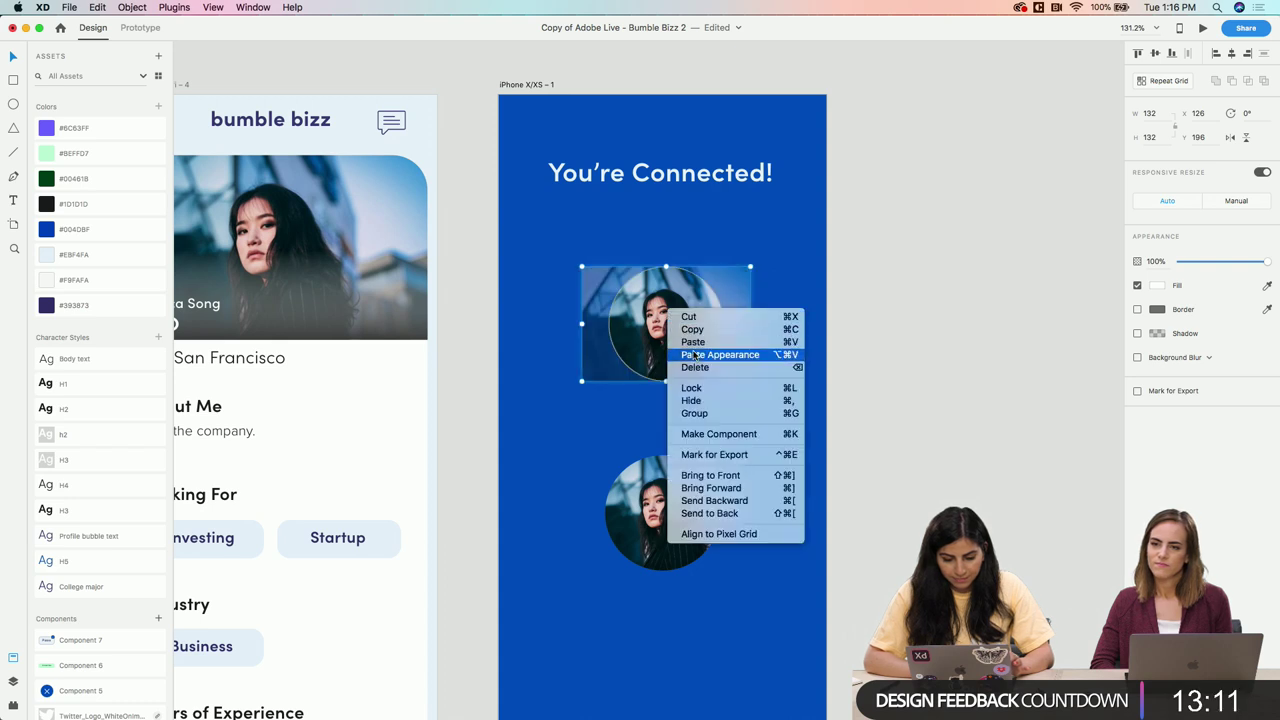
pyautogui.click(696, 359)
pyautogui.moveTo(696, 361); pyautogui.dragTo(830, 346)
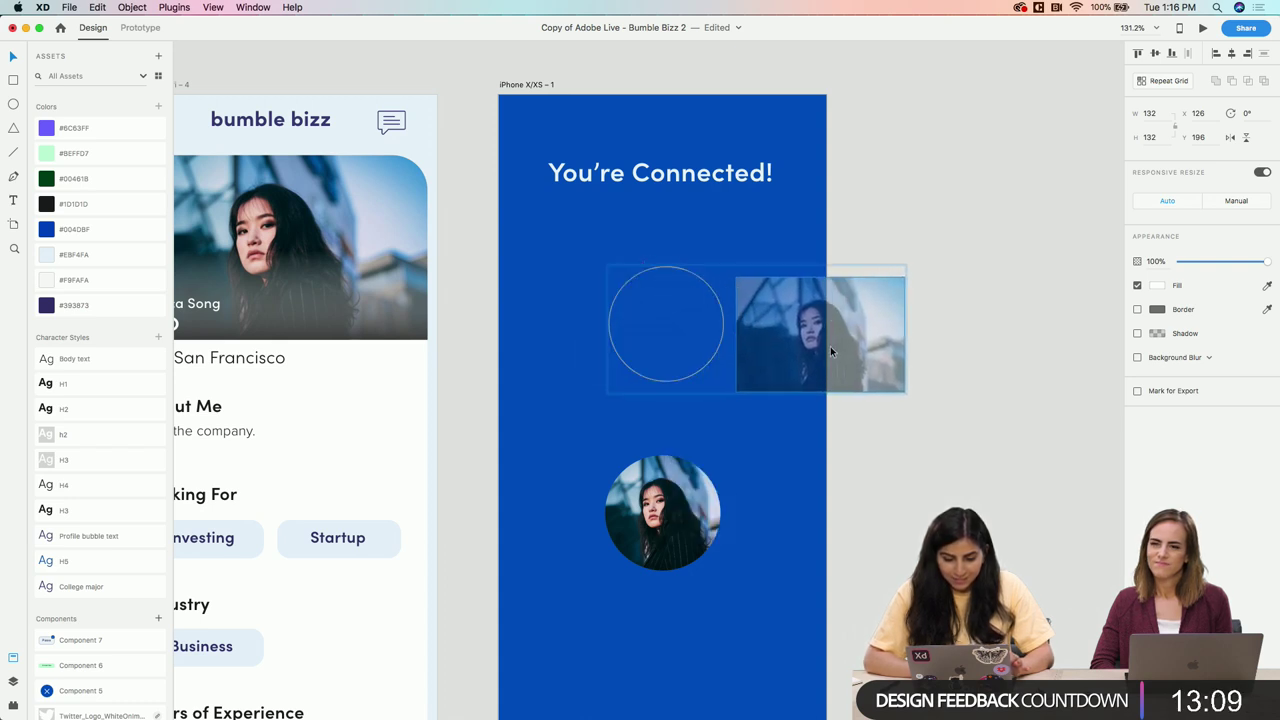
pyautogui.click(830, 347)
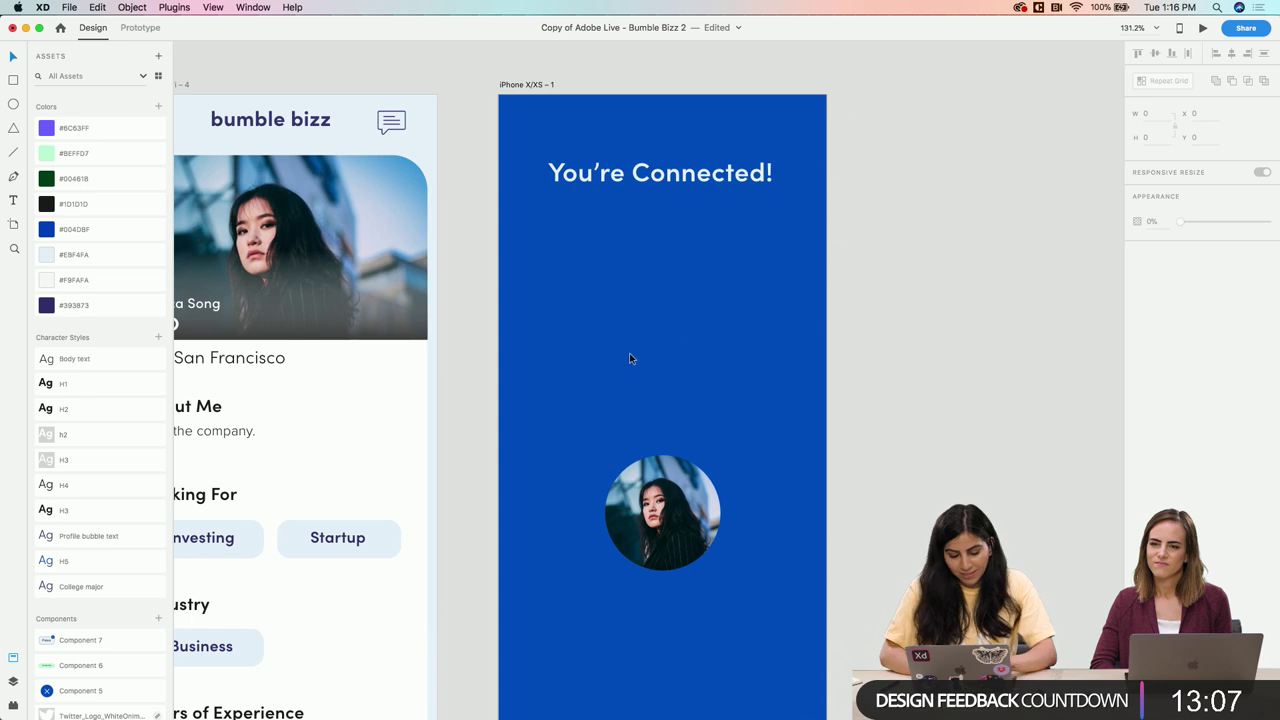
pyautogui.click(649, 458)
pyautogui.scroll(1, 645, 458)
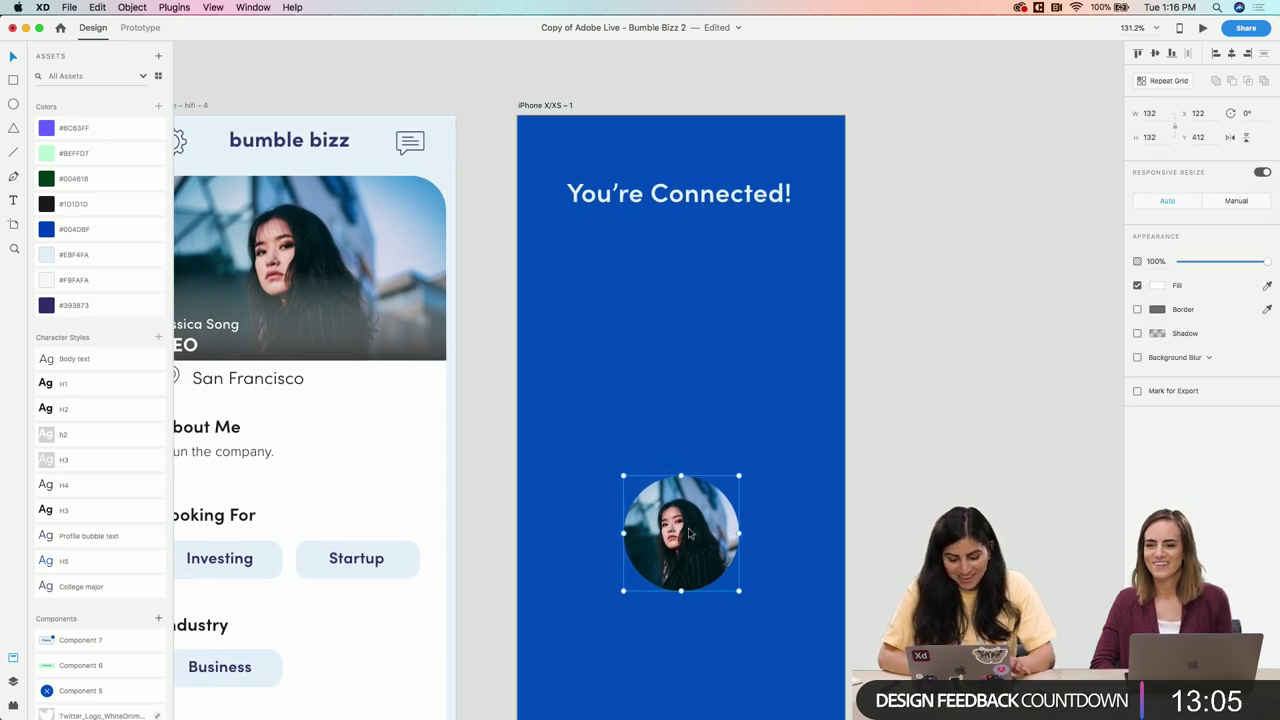
# Draw a borderless white circle 132 wide just above the CEO portrait
pyautogui.click(648, 470)
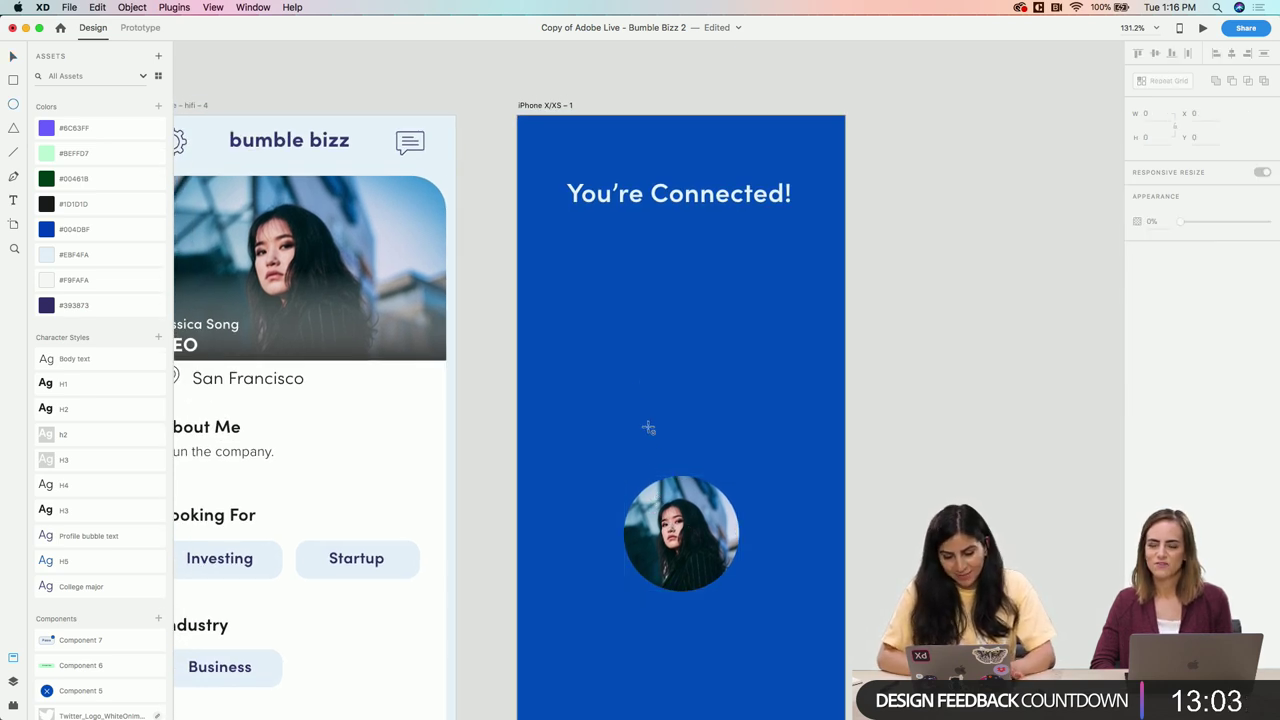
pyautogui.moveTo(626, 309); pyautogui.dragTo(740, 414)
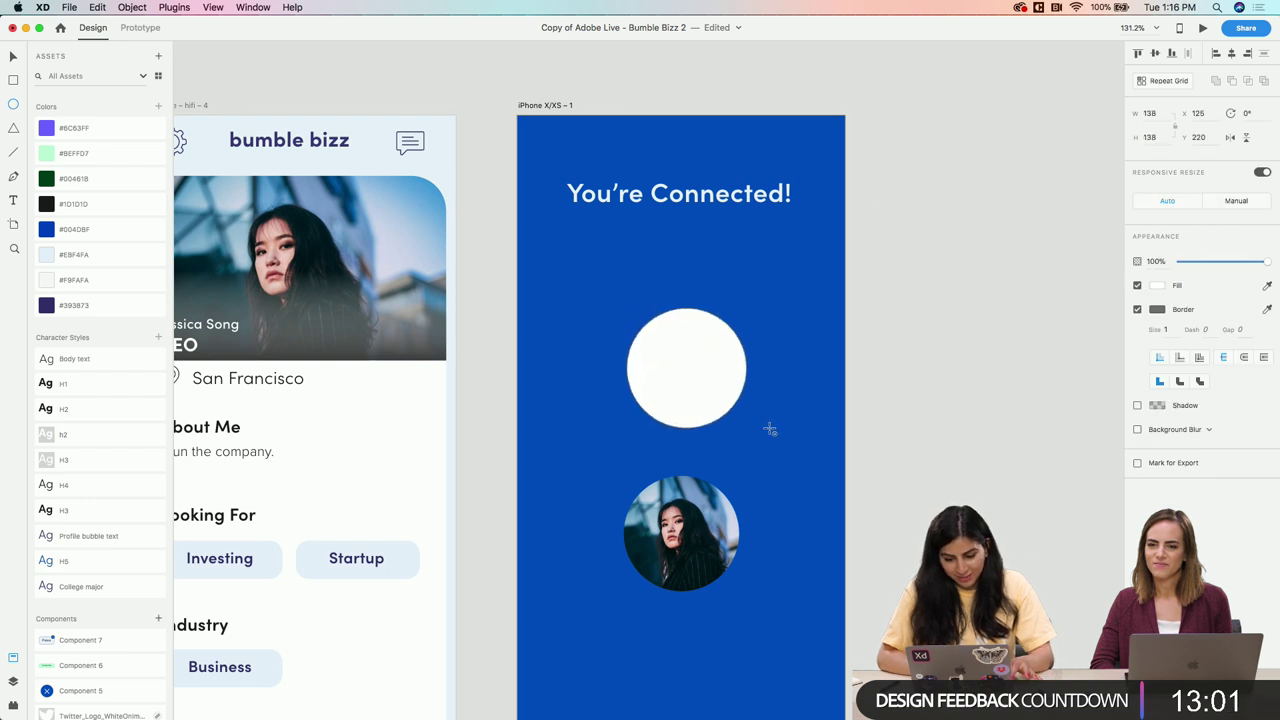
pyautogui.click(680, 527)
pyautogui.click(703, 344)
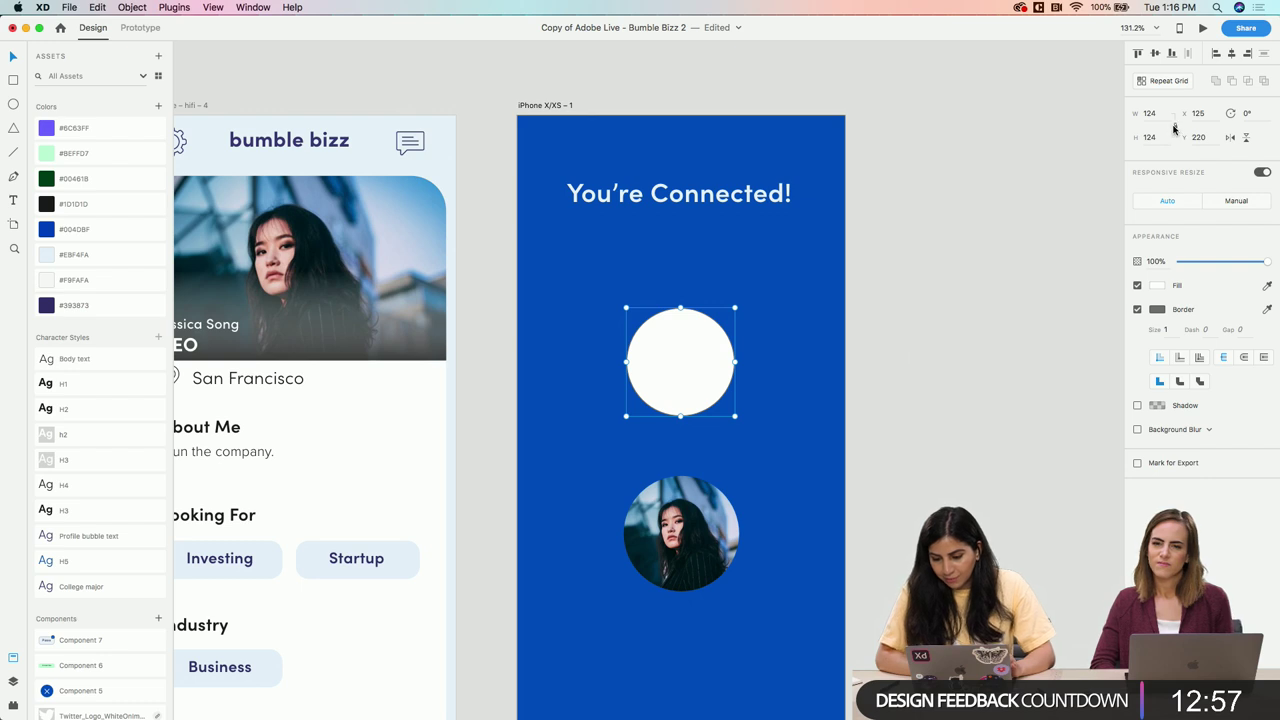
pyautogui.write('132')
pyautogui.press('Return')
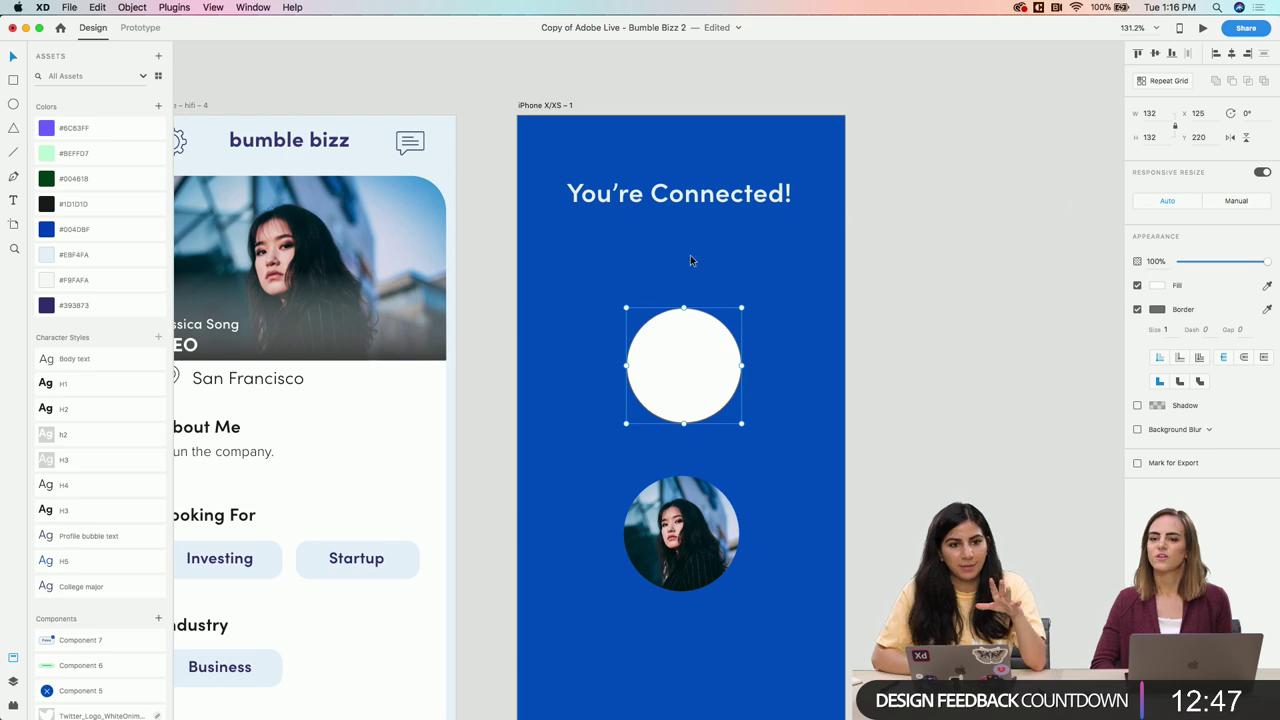
pyautogui.moveTo(687, 373); pyautogui.dragTo(687, 361)
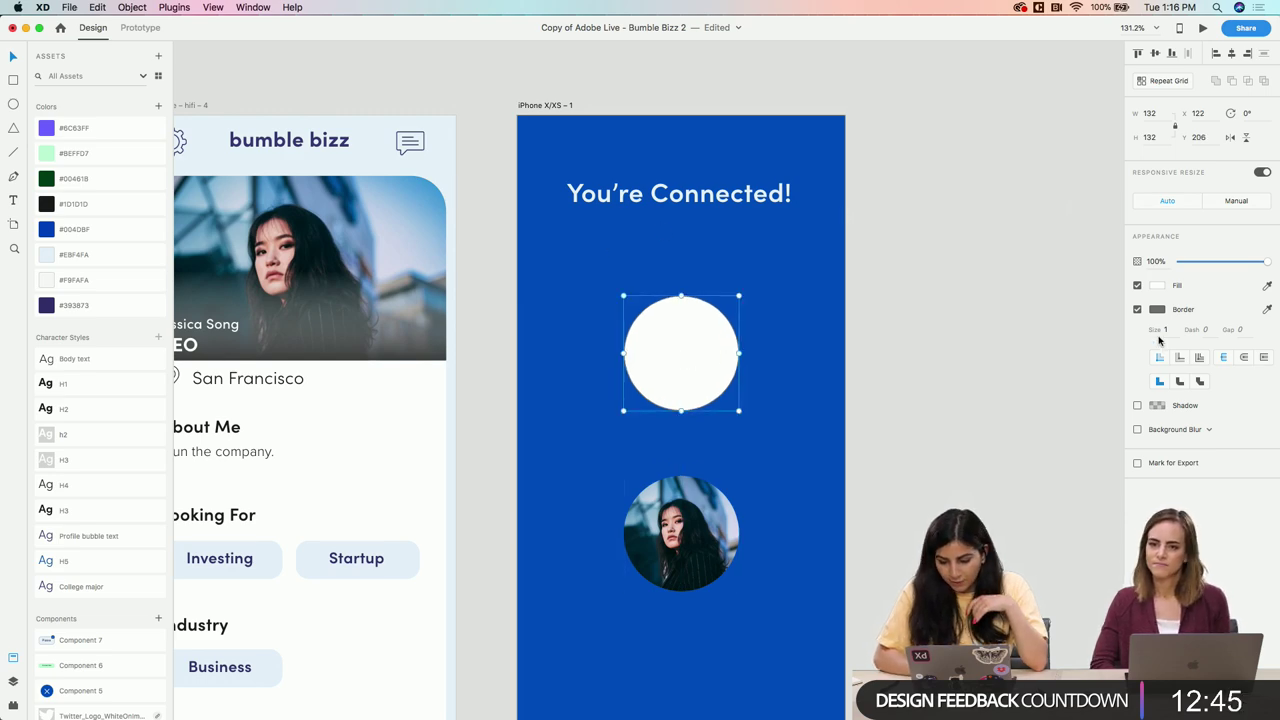
pyautogui.click(1137, 309)
pyautogui.scroll(-5, 751, 427)
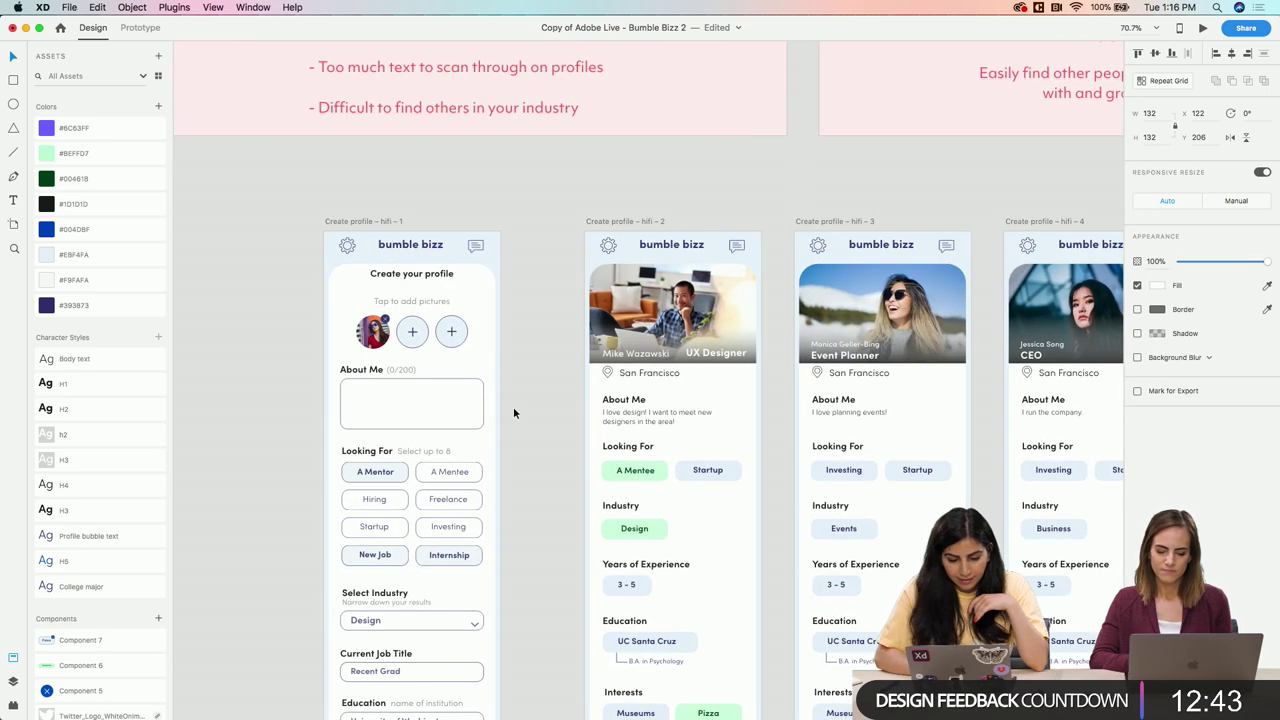
pyautogui.scroll(5, 469, 384)
# Paste the create-profile screen's round photo into the empty white circle
pyautogui.click(368, 265)
pyautogui.rightClick(368, 265)
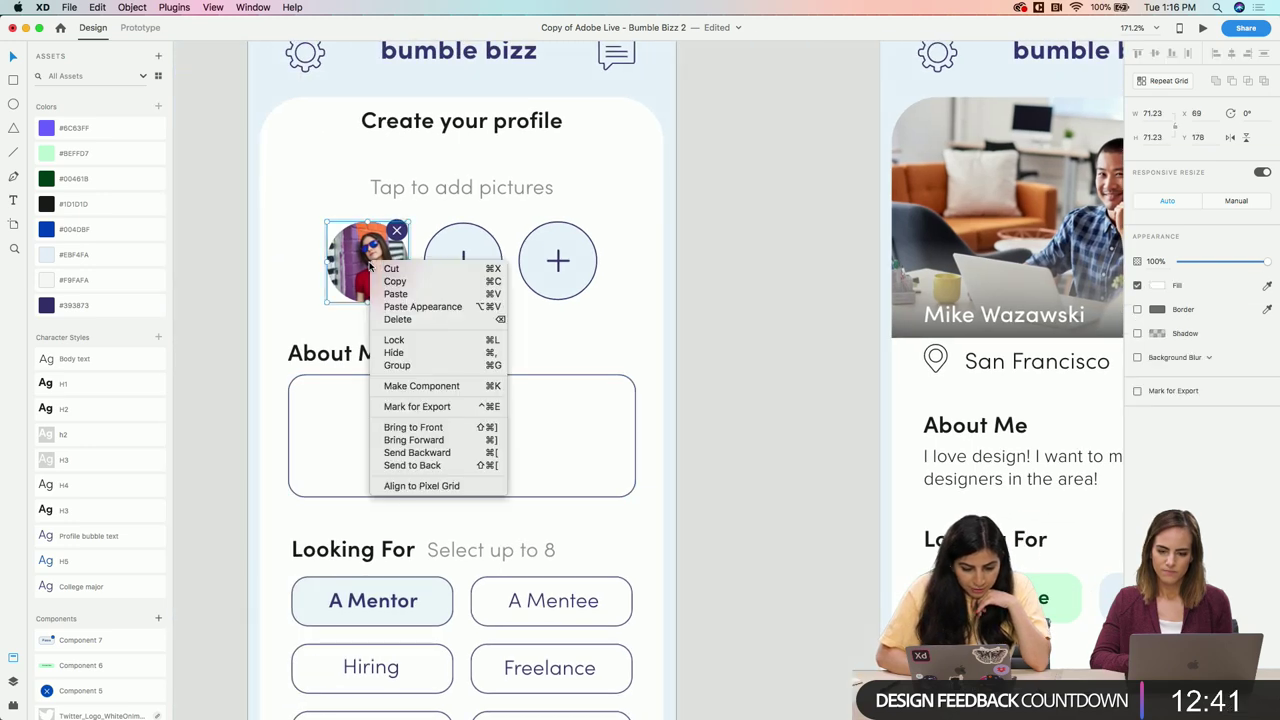
pyautogui.click(518, 325)
pyautogui.hscroll(10, 536, 327)
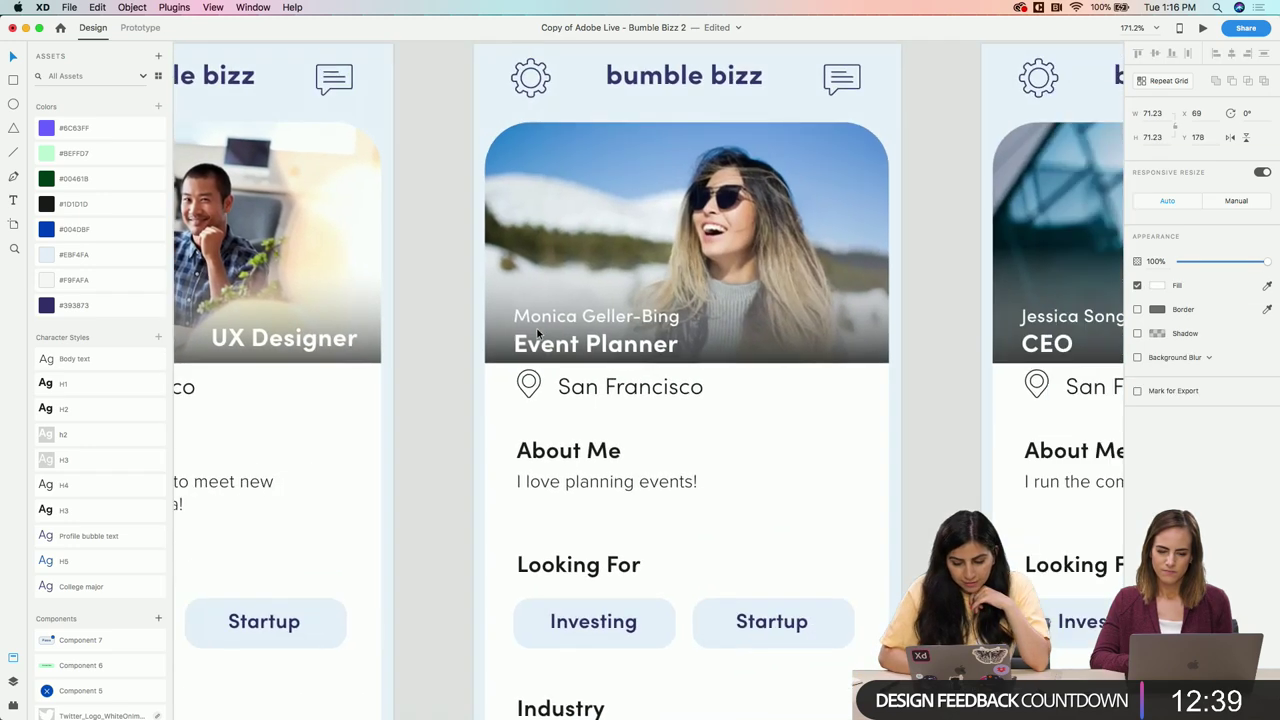
pyautogui.hscroll(15, 537, 331)
pyautogui.rightClick(620, 339)
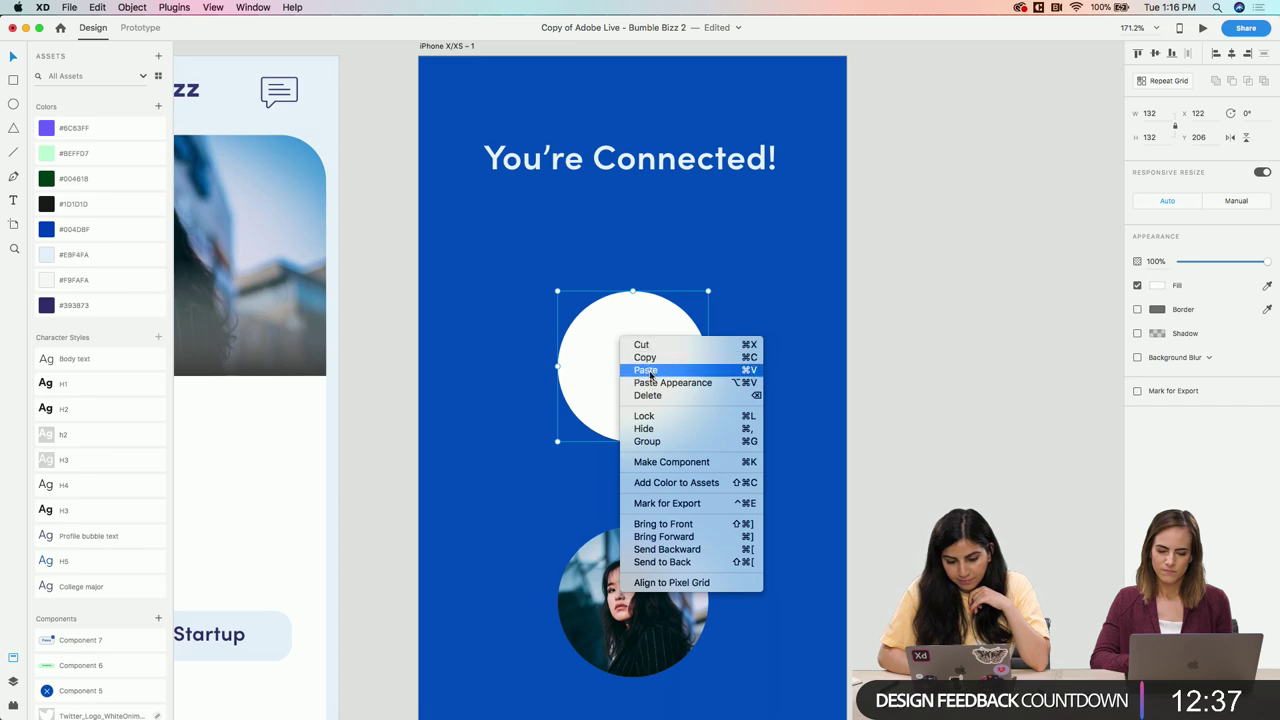
pyautogui.click(649, 373)
pyautogui.scroll(-5, 765, 412)
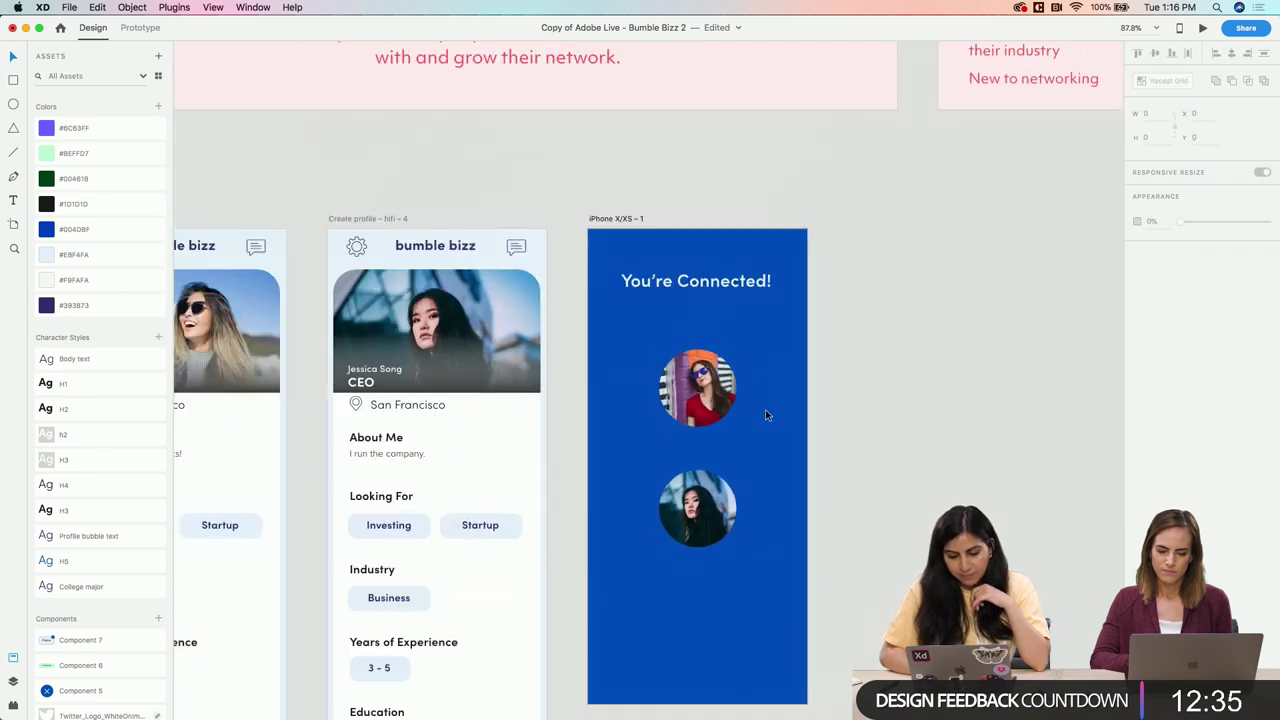
pyautogui.hscroll(-3, 765, 409)
pyautogui.scroll(5, 765, 409)
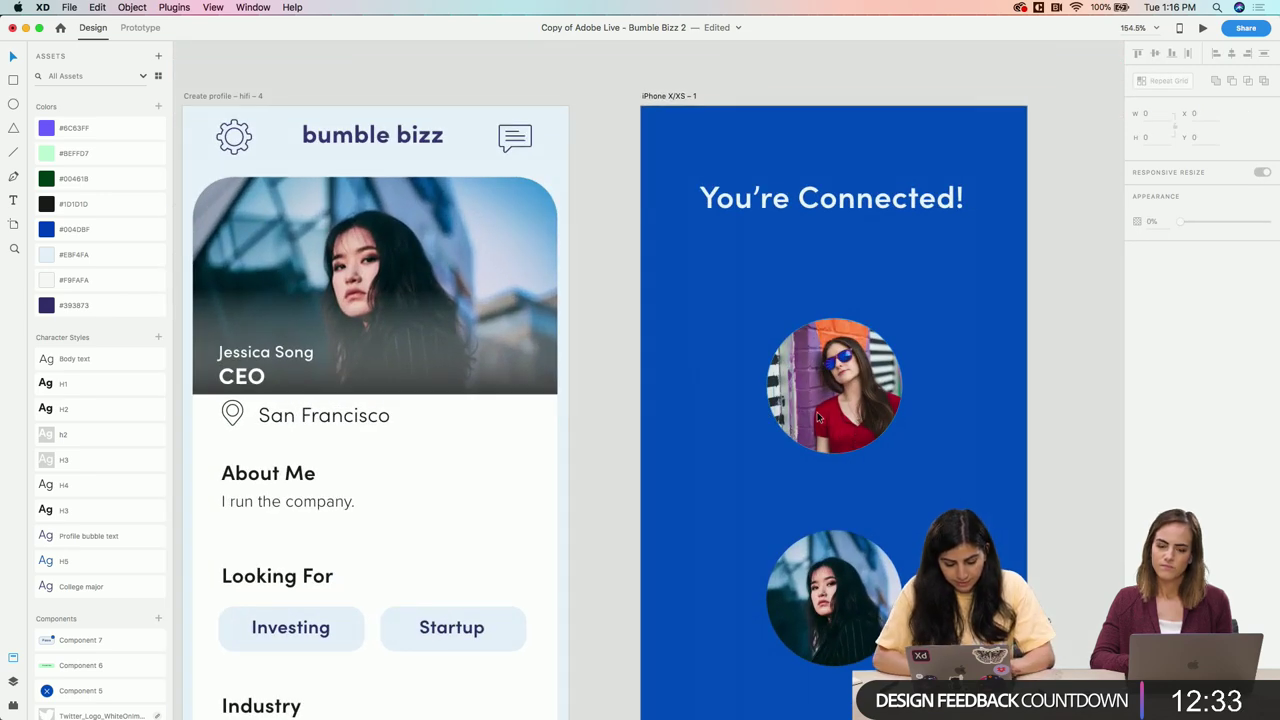
# Draw a circle behind the top photo and size it to 150, centred as a ring
pyautogui.press('e')
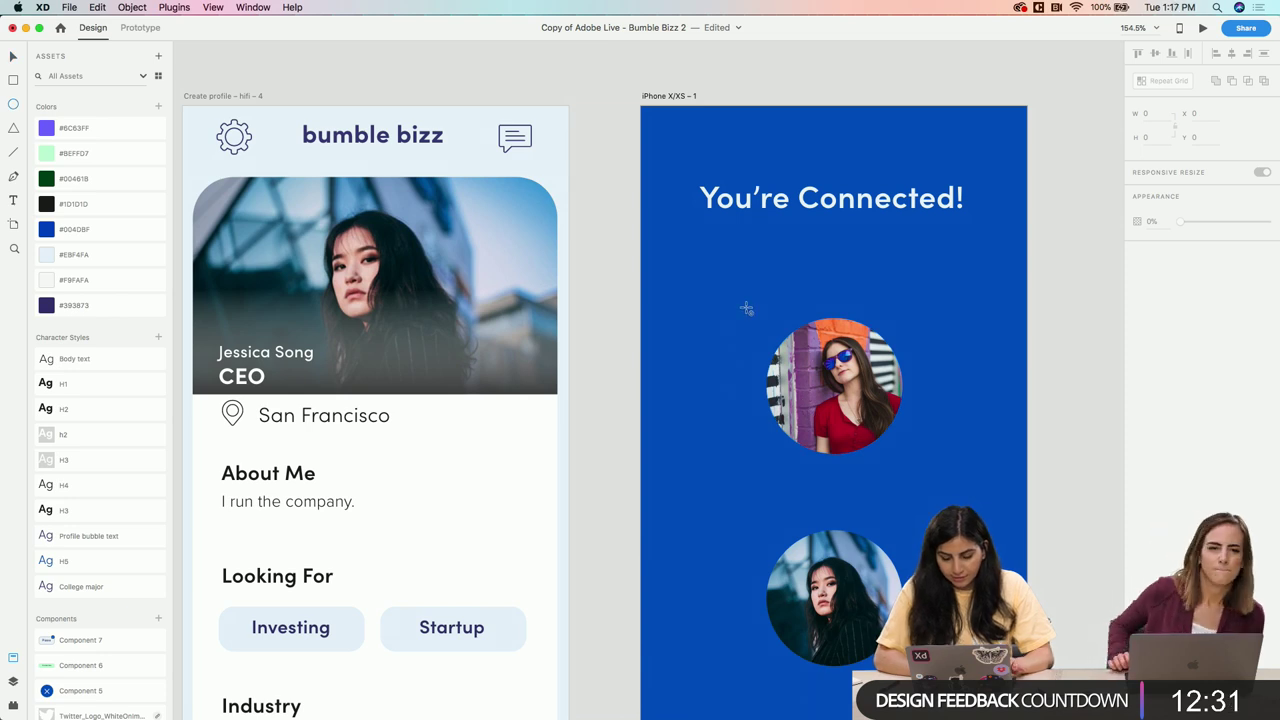
pyautogui.moveTo(746, 308); pyautogui.dragTo(951, 474)
pyautogui.moveTo(787, 395); pyautogui.dragTo(794, 381)
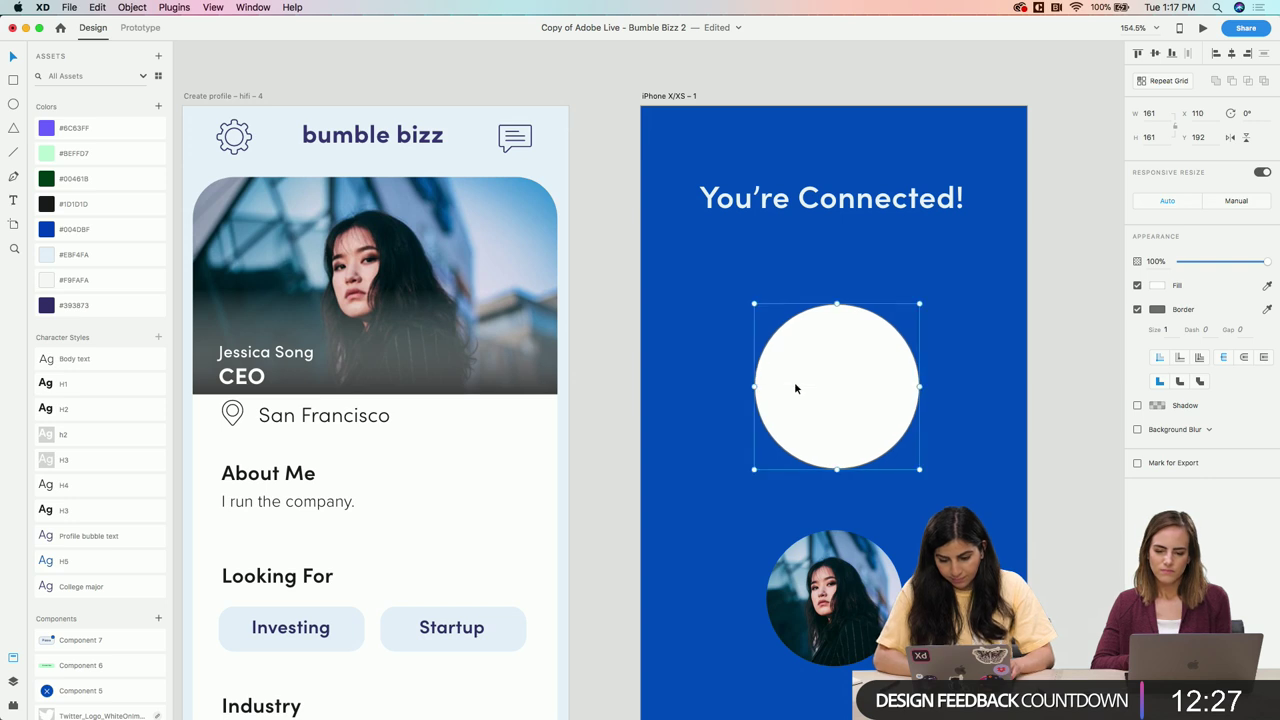
pyautogui.press('super+v')
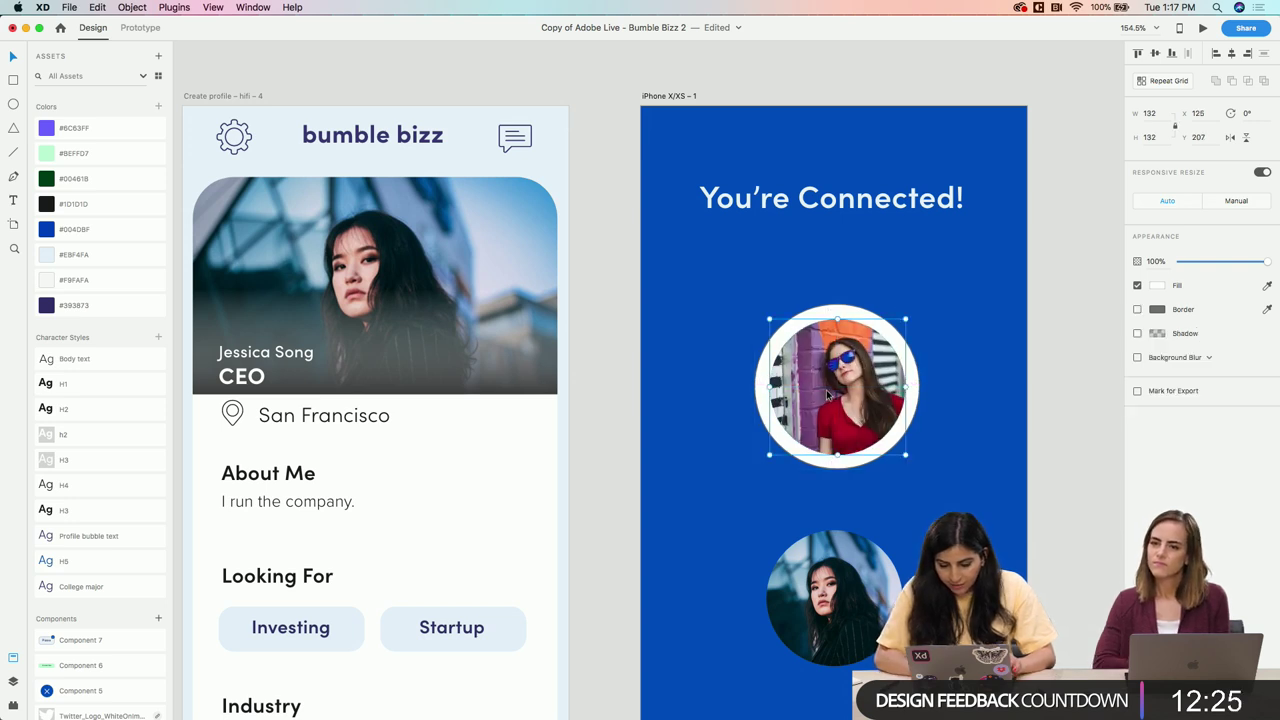
pyautogui.press('Escape')
pyautogui.click(817, 316)
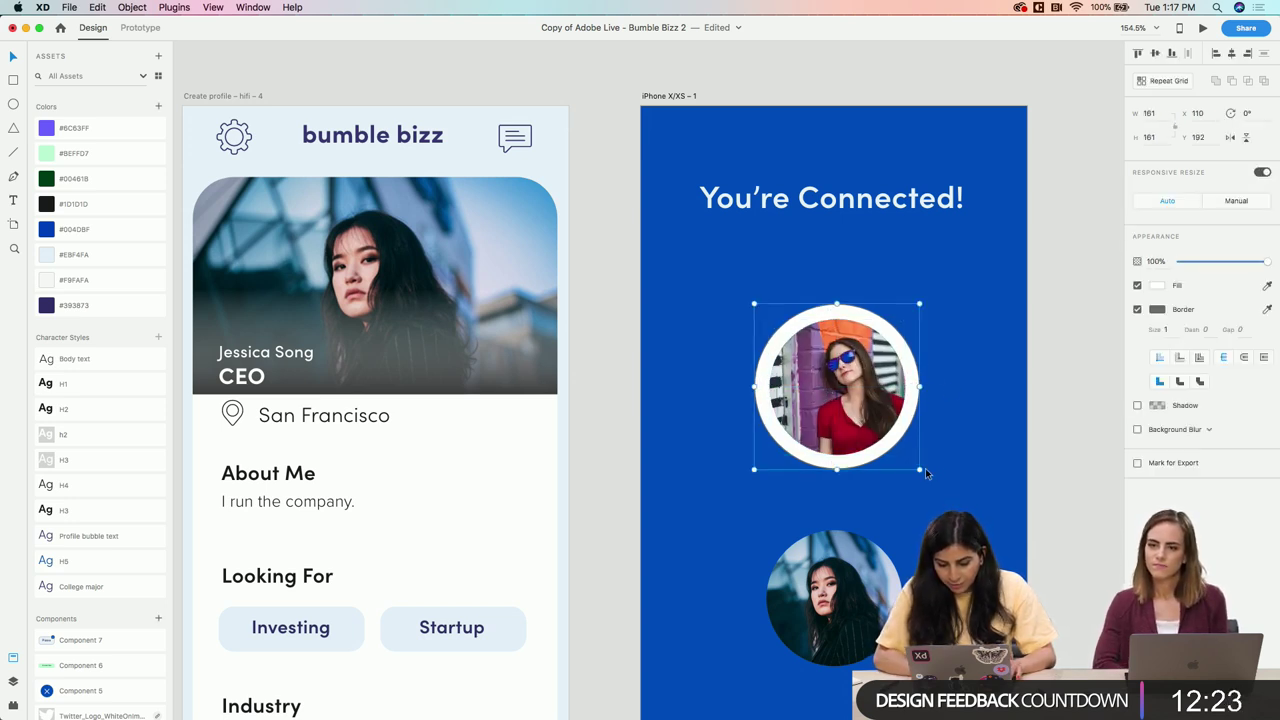
pyautogui.moveTo(920, 470); pyautogui.dragTo(910, 460)
pyautogui.moveTo(787, 331); pyautogui.dragTo(790, 334)
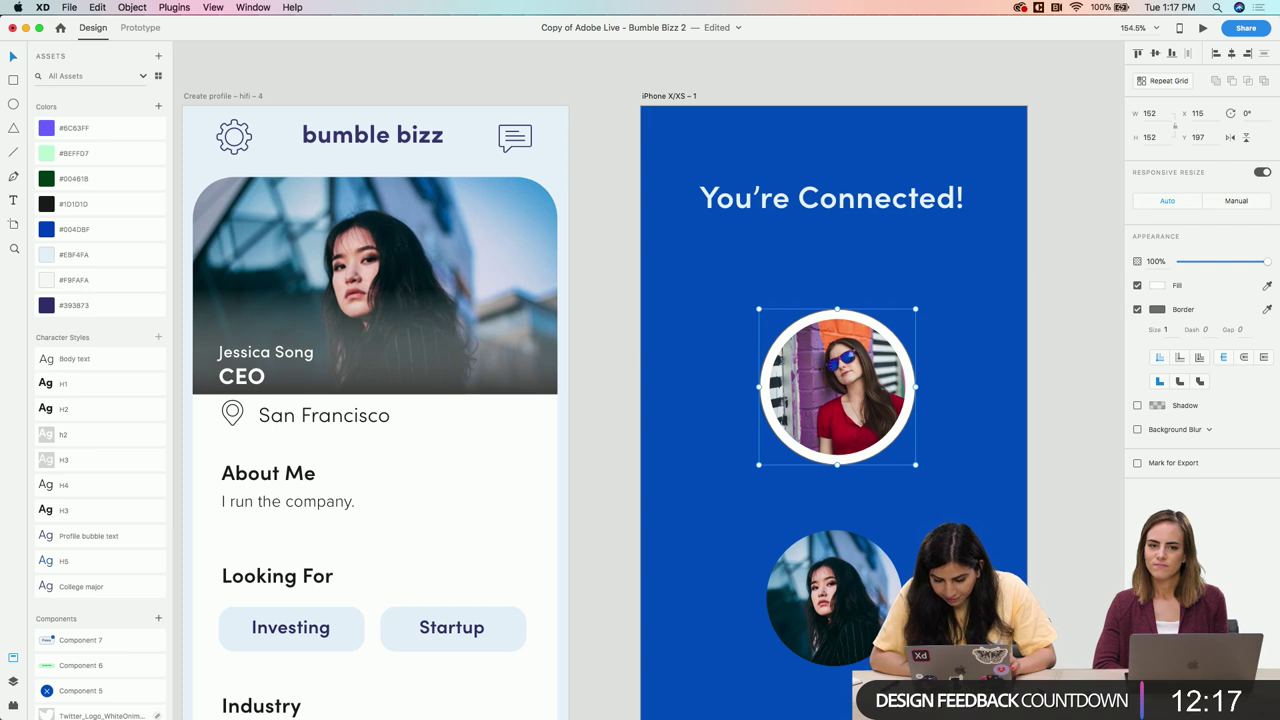
pyautogui.moveTo(915, 464); pyautogui.dragTo(912, 463)
pyautogui.moveTo(834, 316); pyautogui.dragTo(836, 318)
pyautogui.click(906, 500)
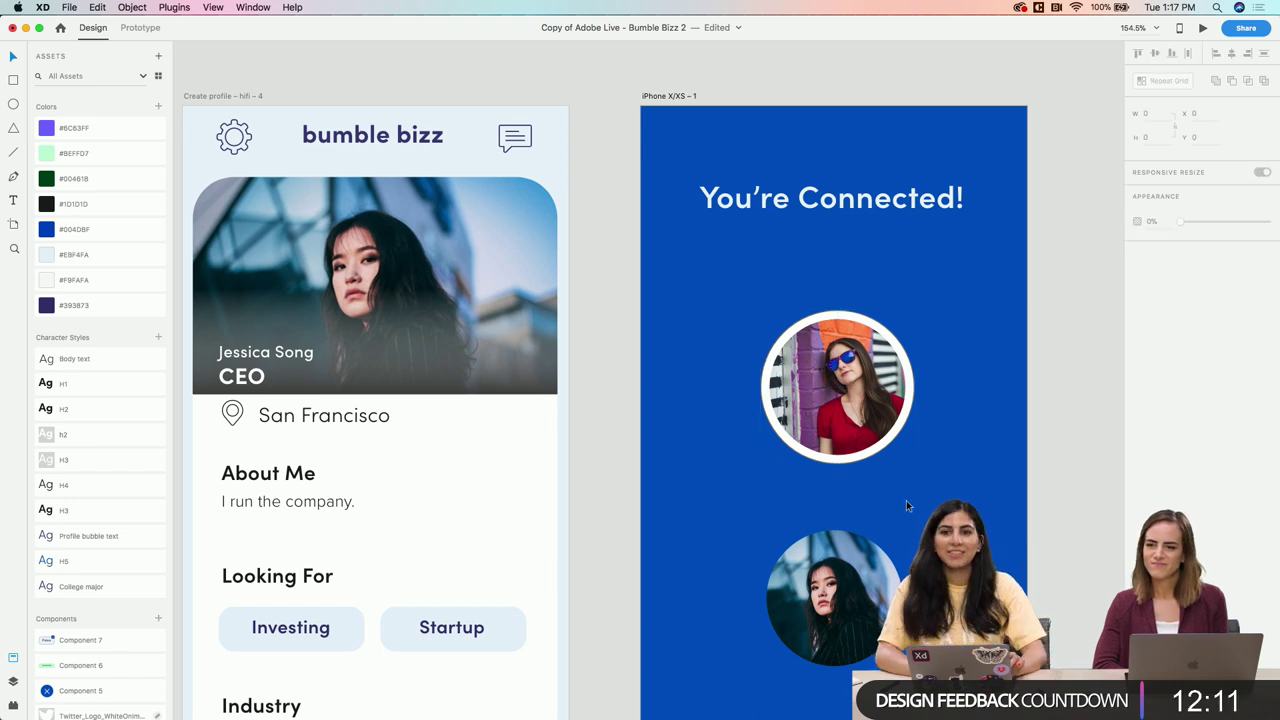
# Remove the ring's border and fill it with the light-blue #EBF4FA swatch
pyautogui.click(843, 366)
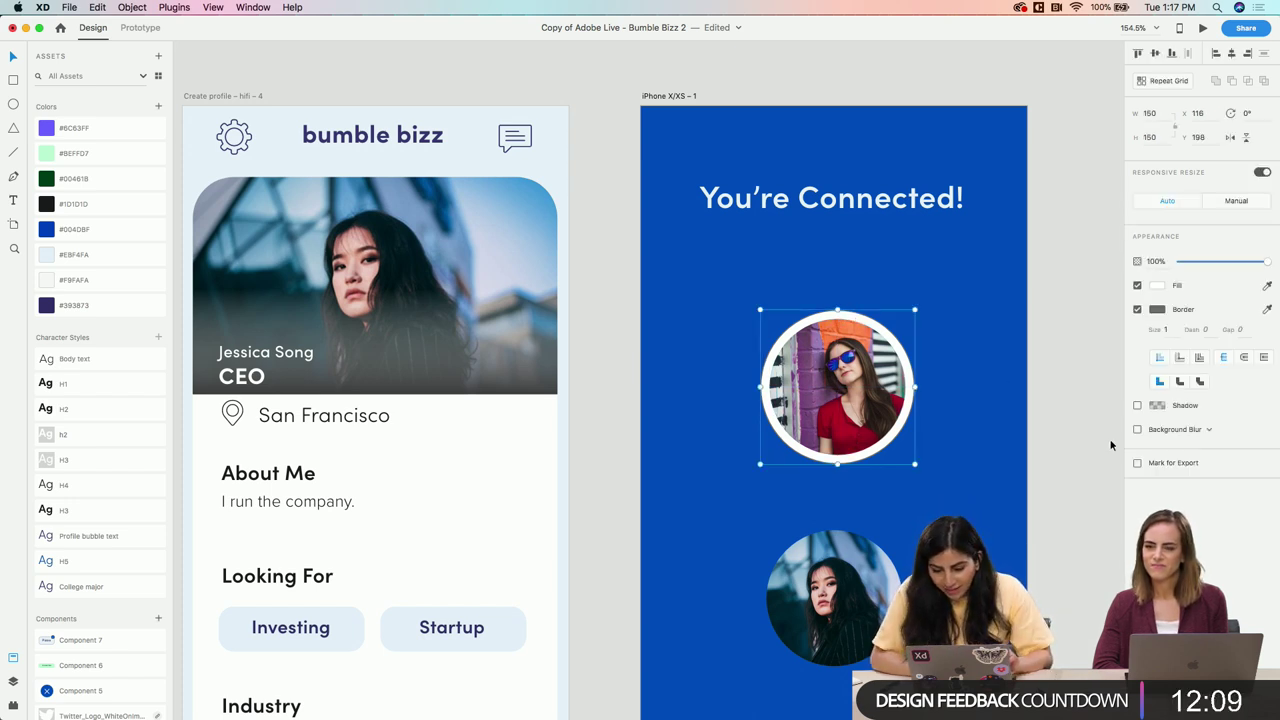
pyautogui.click(1139, 310)
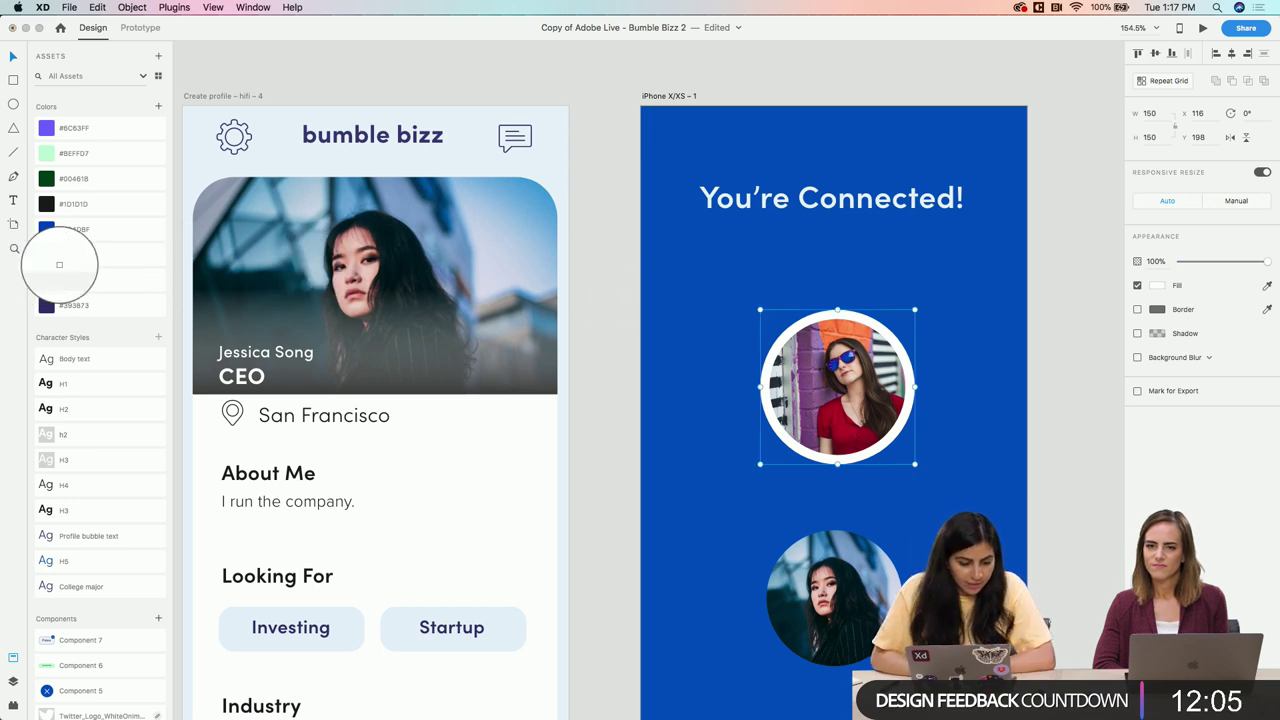
pyautogui.click(49, 256)
pyautogui.click(671, 406)
# Alt-drag a copy of the ring onto the second photo and move the lower photo up to overlap
pyautogui.scroll(-3, 700, 380)
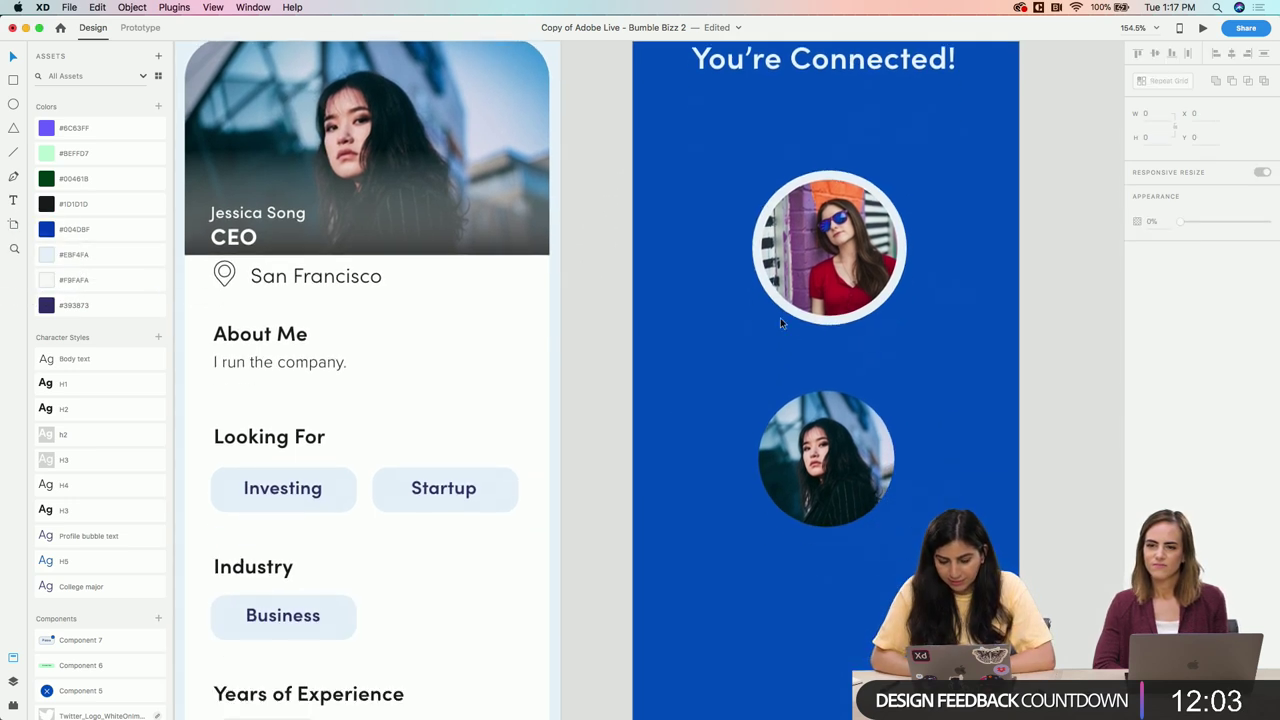
pyautogui.click(812, 320)
pyautogui.keyDown('alt'); pyautogui.moveTo(812, 320); pyautogui.dragTo(810, 538); pyautogui.keyUp('alt')
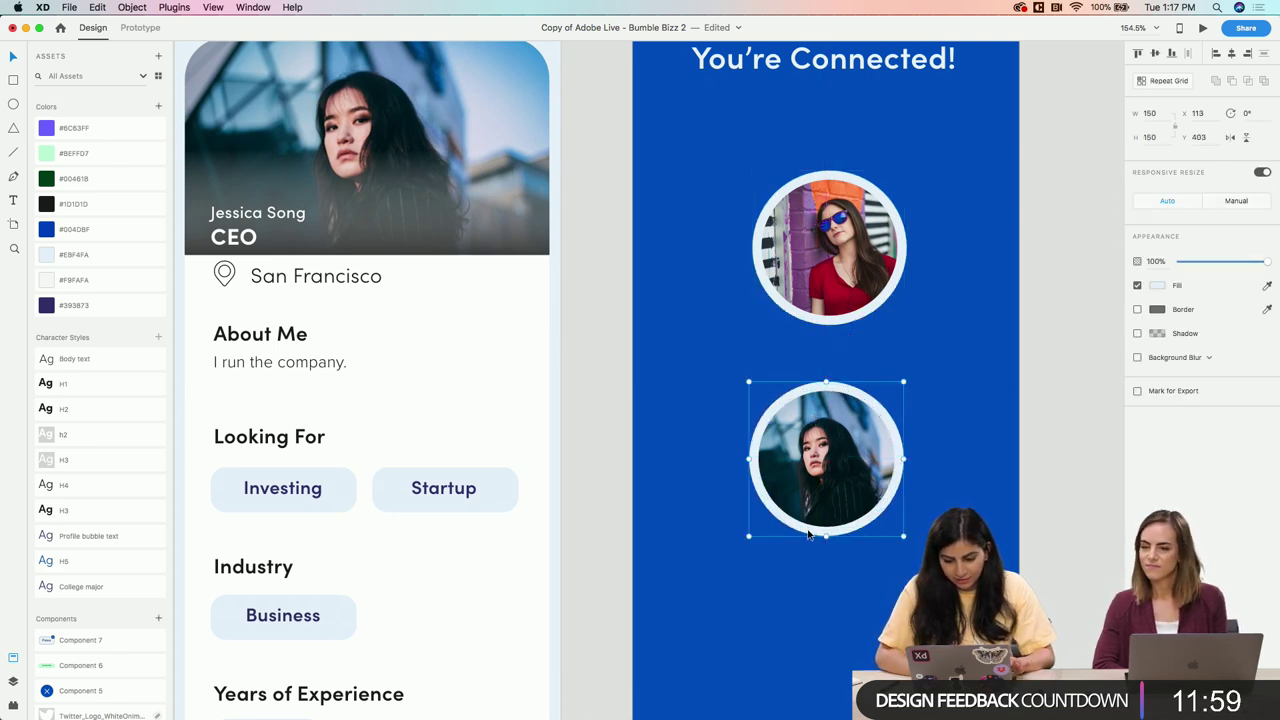
pyautogui.click(847, 572)
pyautogui.click(780, 418)
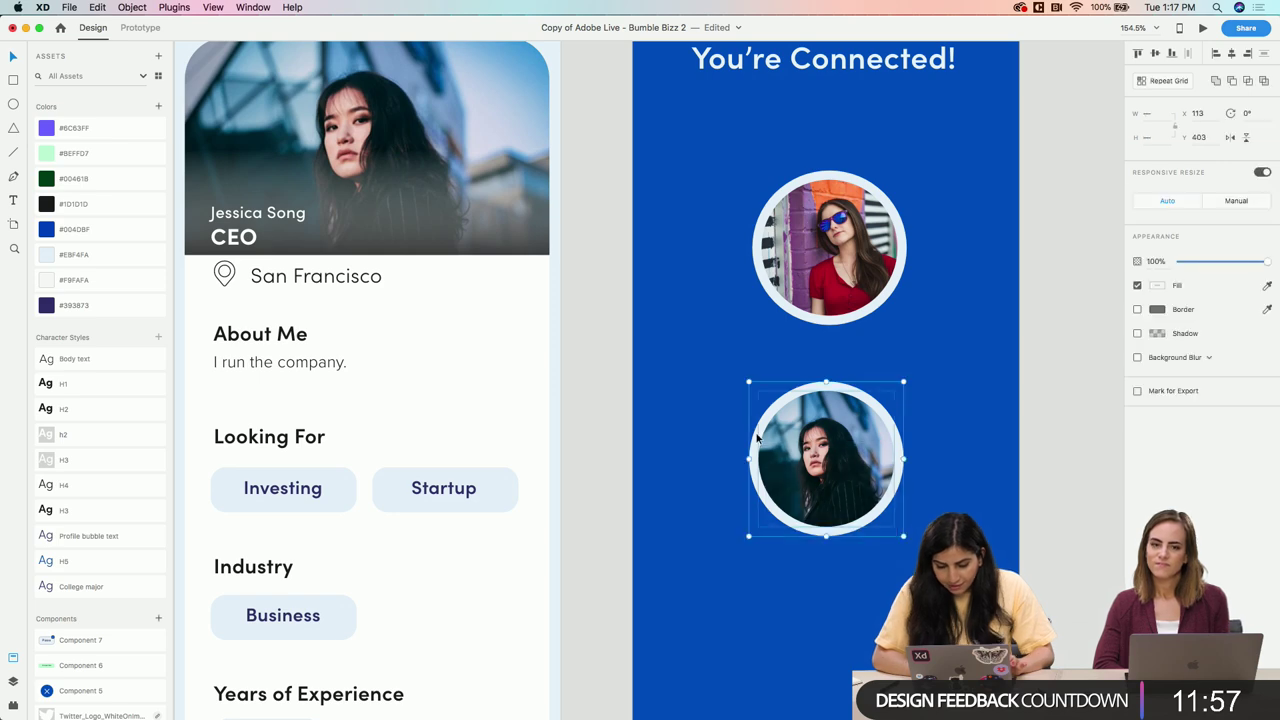
pyautogui.click(894, 334)
pyautogui.click(770, 260)
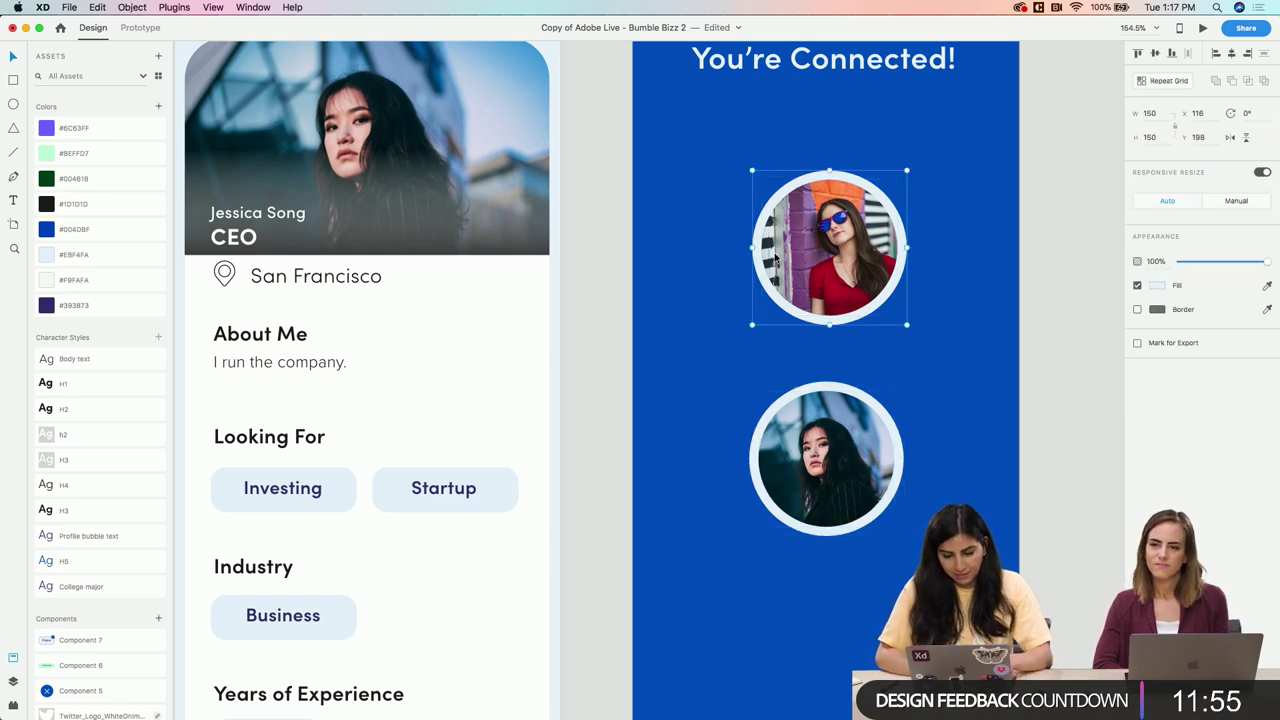
pyautogui.scroll(-3, 773, 257)
pyautogui.moveTo(818, 344); pyautogui.dragTo(818, 330)
# Nudge the You're Connected! heading slightly higher on the match screen
pyautogui.press('Escape')
pyautogui.scroll(5, 821, 199)
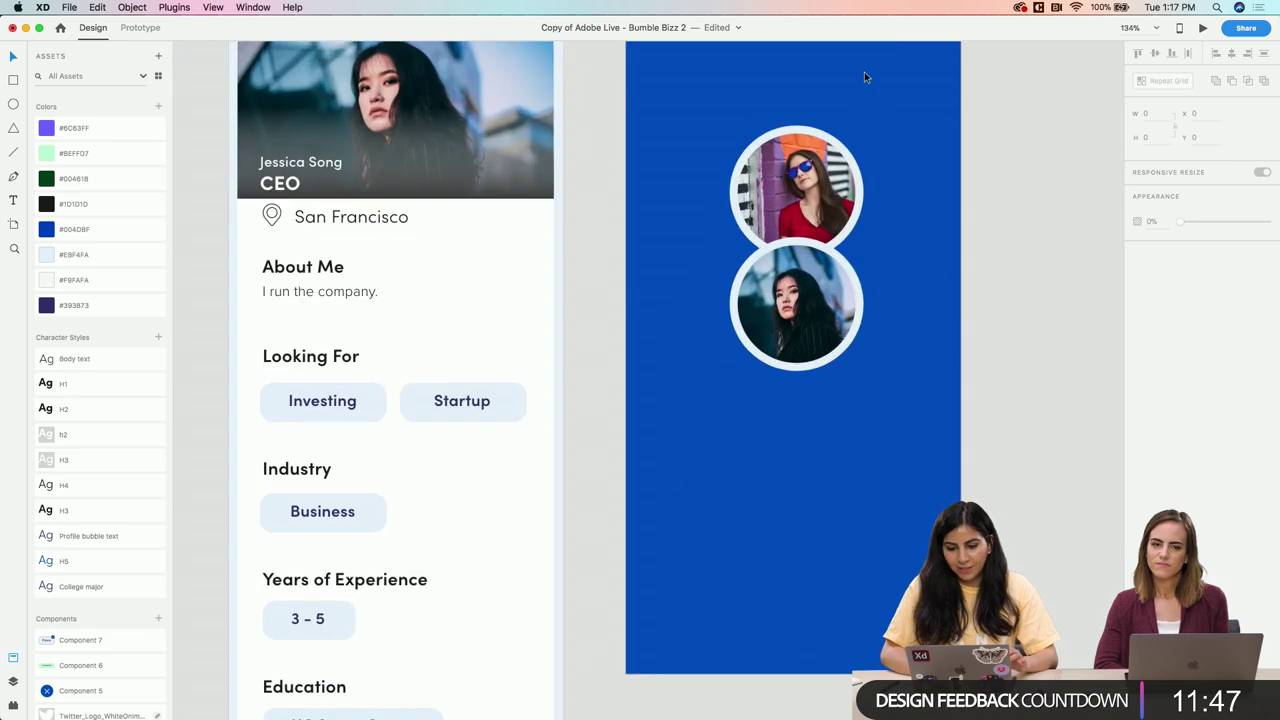
pyautogui.scroll(1, 856, 88)
pyautogui.moveTo(821, 153); pyautogui.dragTo(821, 185)
# Zoom out and into the intro slide's original Bumble Bizz 'BOOM! You're connected.' screen
pyautogui.scroll(-10, 693, 224)
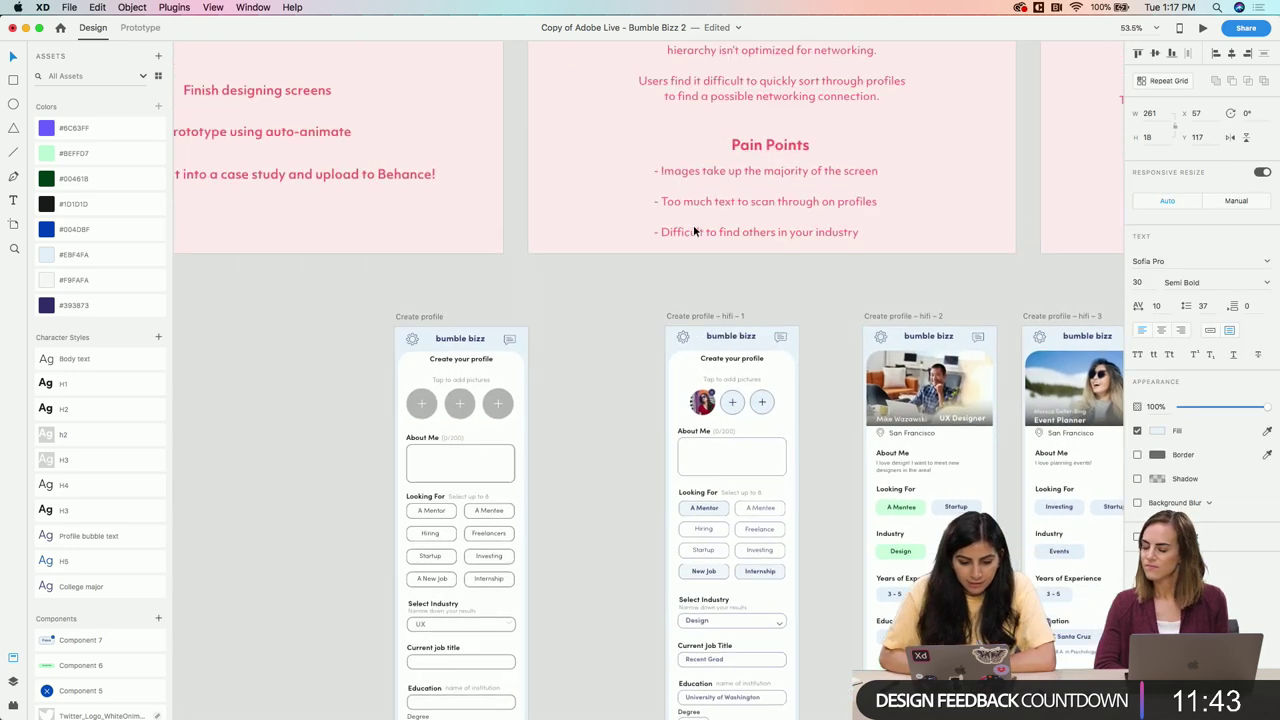
pyautogui.scroll(-8, 693, 231)
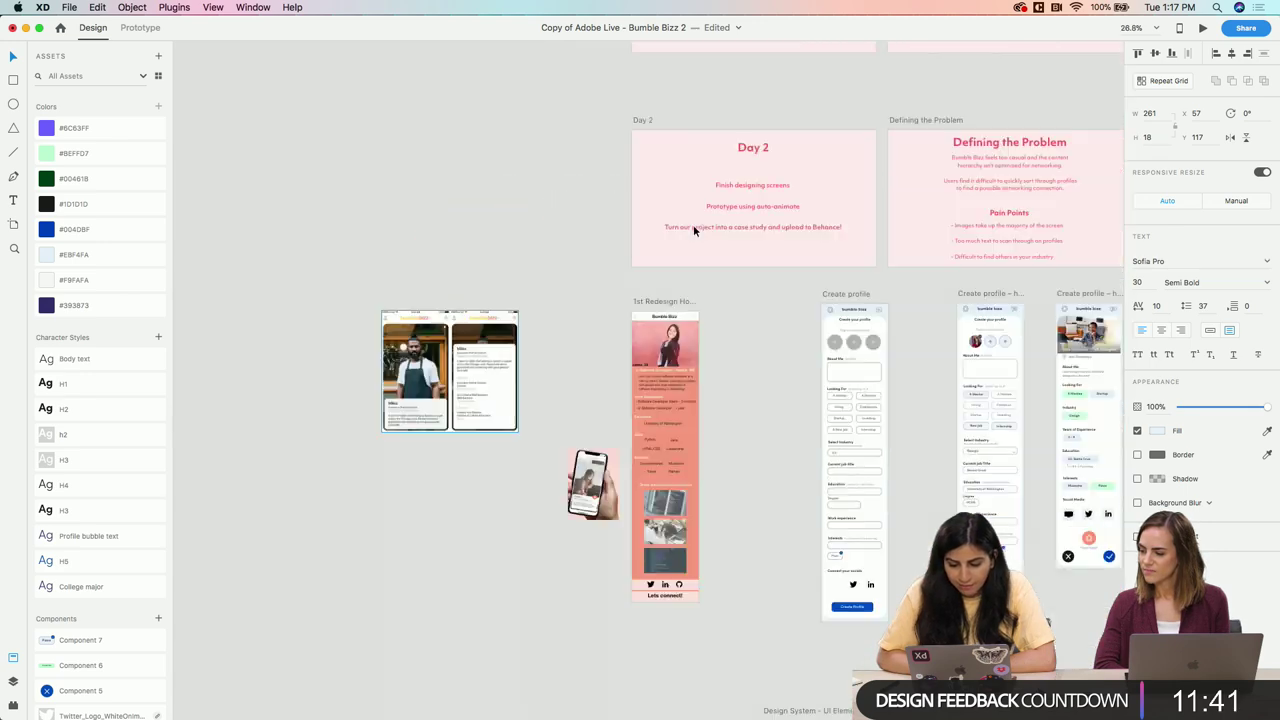
pyautogui.scroll(15, 820, 350)
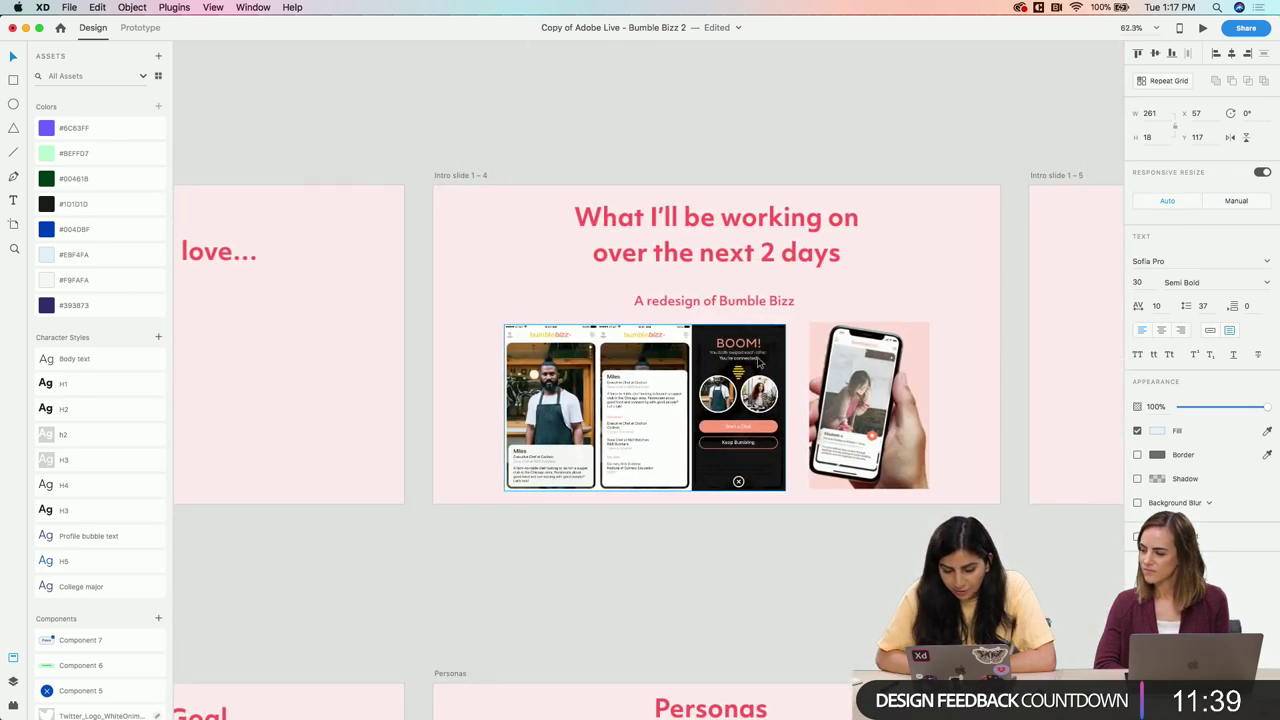
pyautogui.scroll(4, 758, 362)
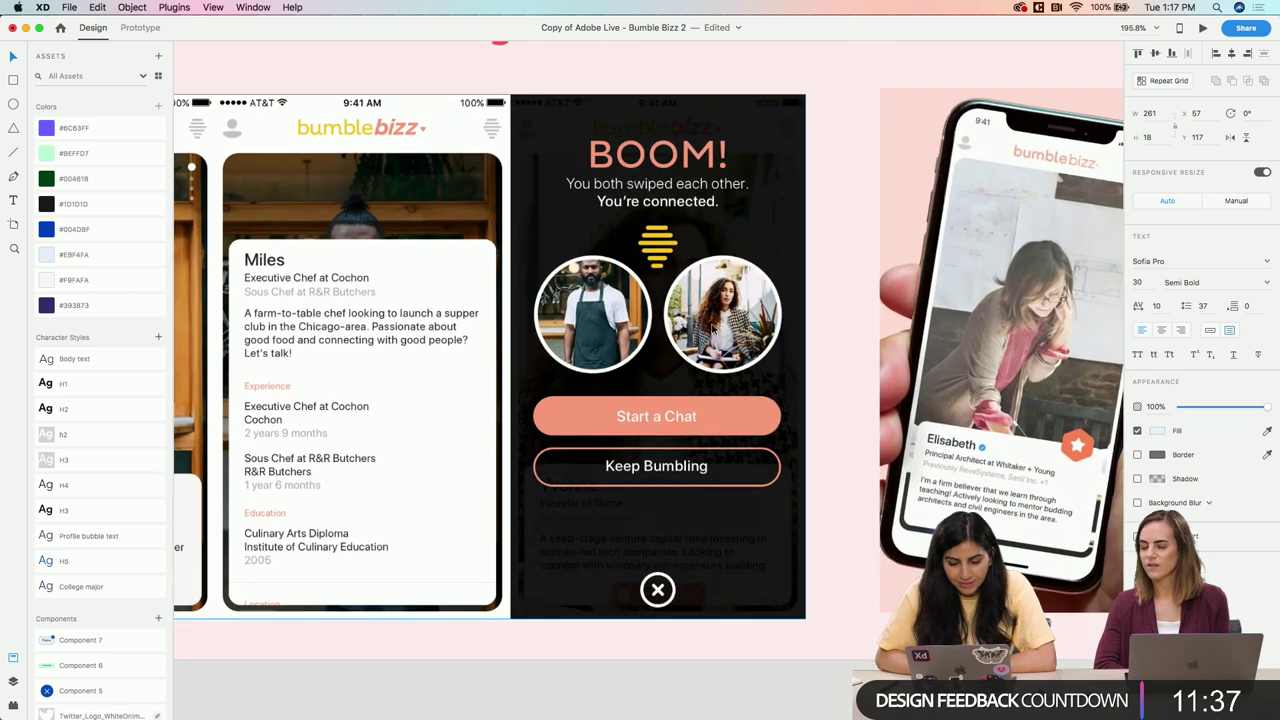
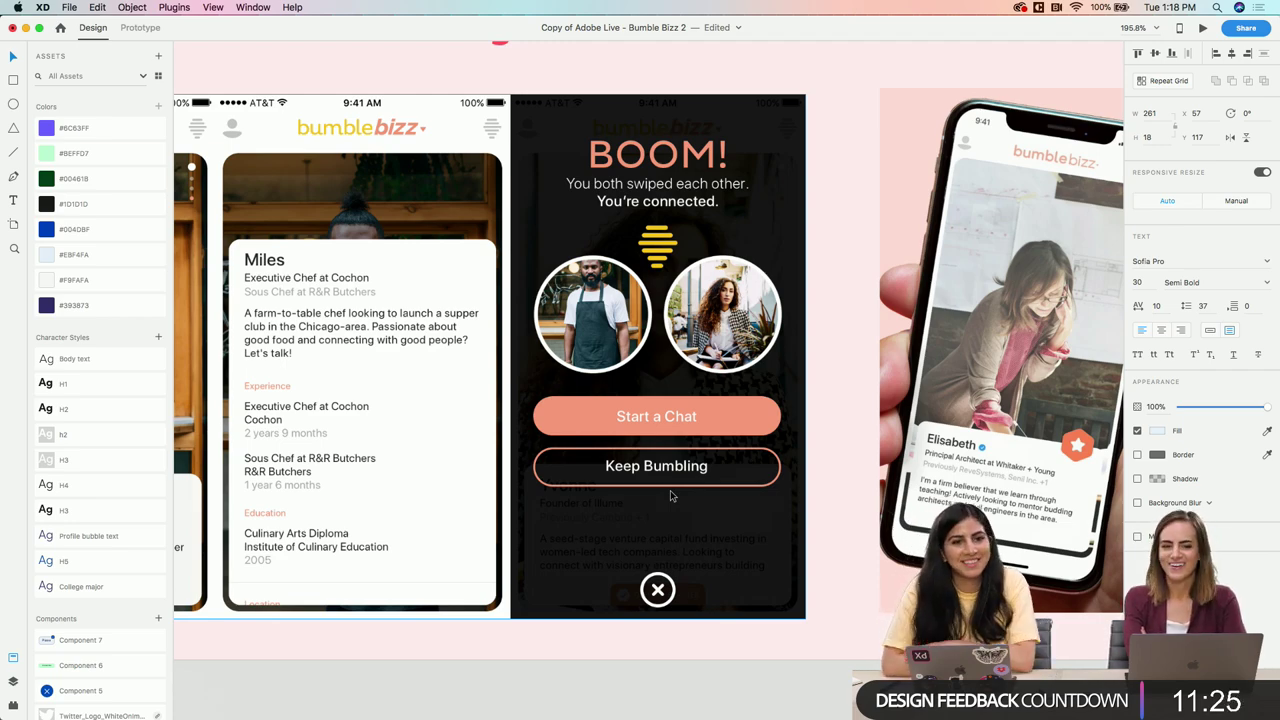
# Drag the iPhone X/XS – 1 match-screen artboard further right, beside the profile artboard
pyautogui.scroll(-3, 670, 490)
pyautogui.scroll(-10, 670, 493)
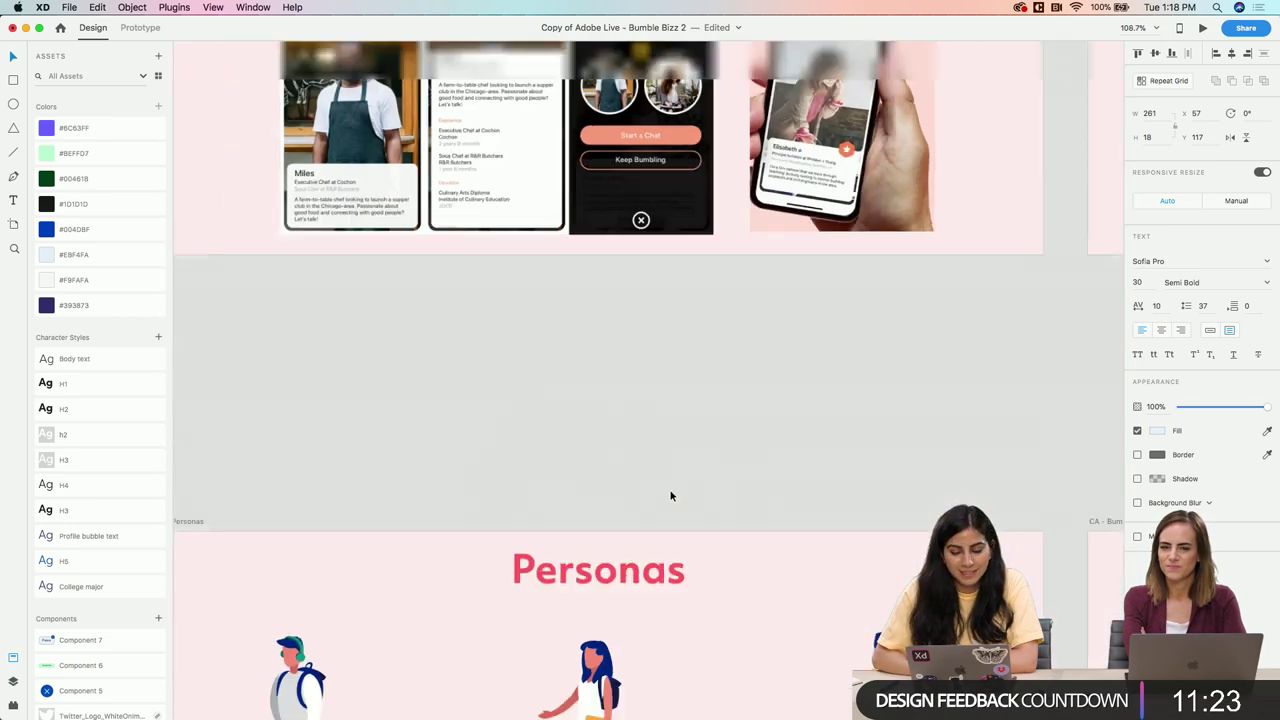
pyautogui.scroll(-3, 670, 495)
pyautogui.scroll(10, 596, 267)
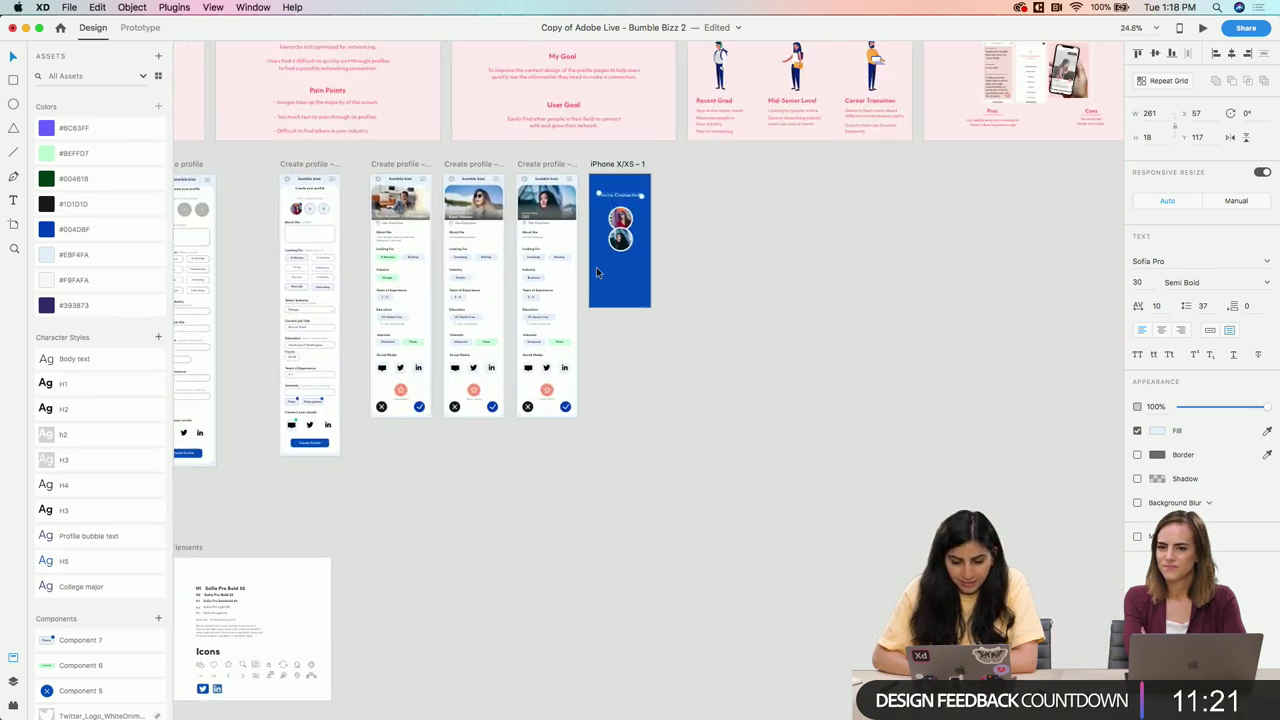
pyautogui.scroll(2, 596, 267)
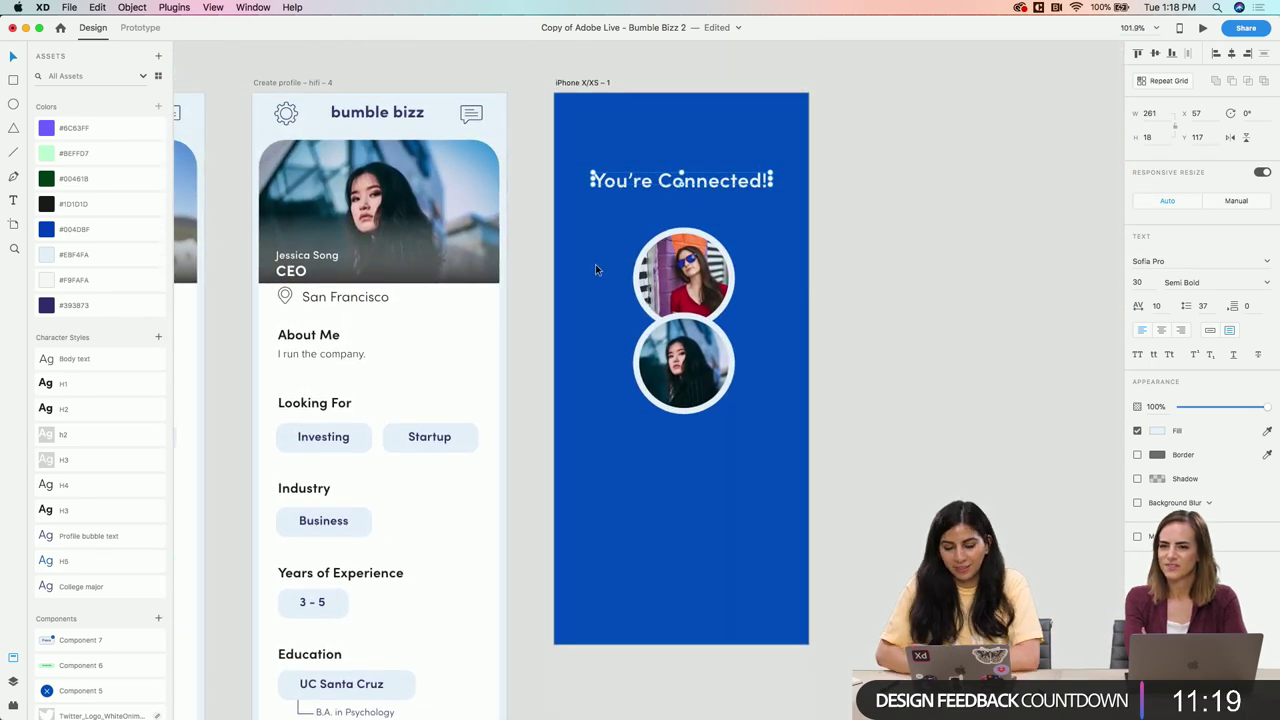
pyautogui.click(801, 394)
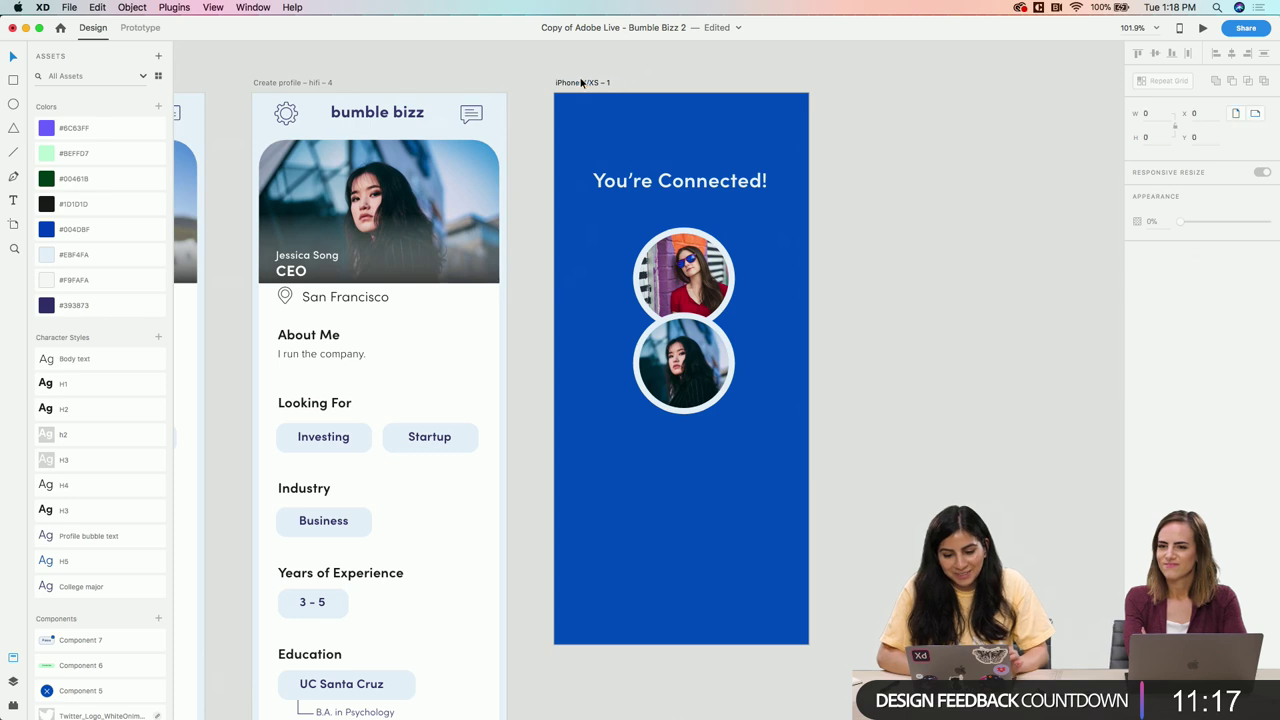
pyautogui.moveTo(583, 81); pyautogui.dragTo(741, 88)
pyautogui.click(490, 391)
pyautogui.scroll(-5, 70, 640)
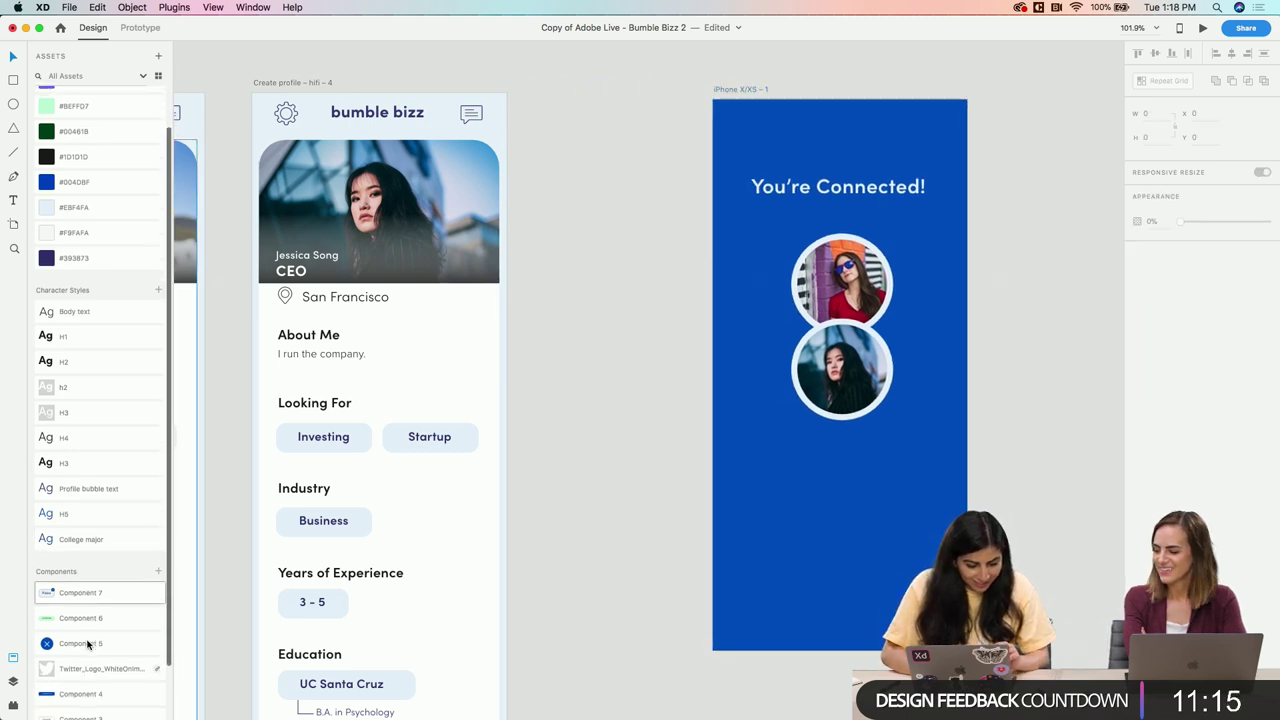
# Place Component 4 below the photos as a light Create Profile button with #004DBF label text
pyautogui.moveTo(58, 636); pyautogui.dragTo(830, 495)
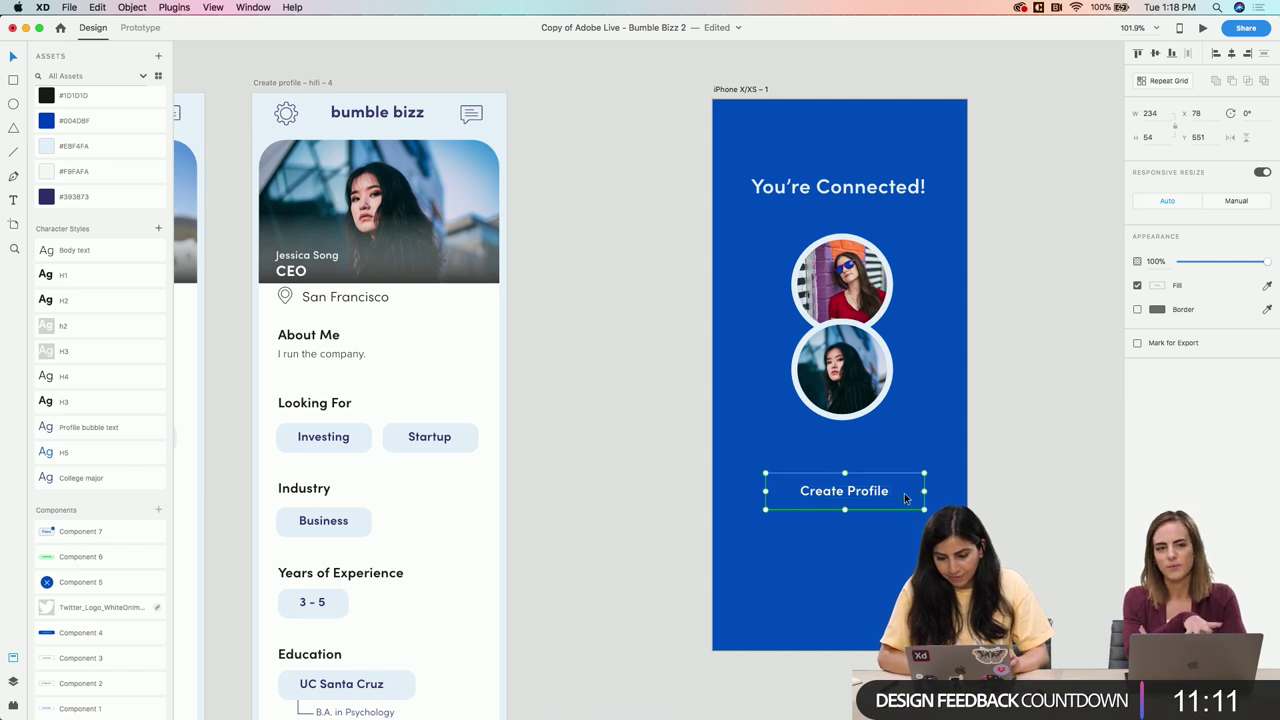
pyautogui.doubleClick(904, 483)
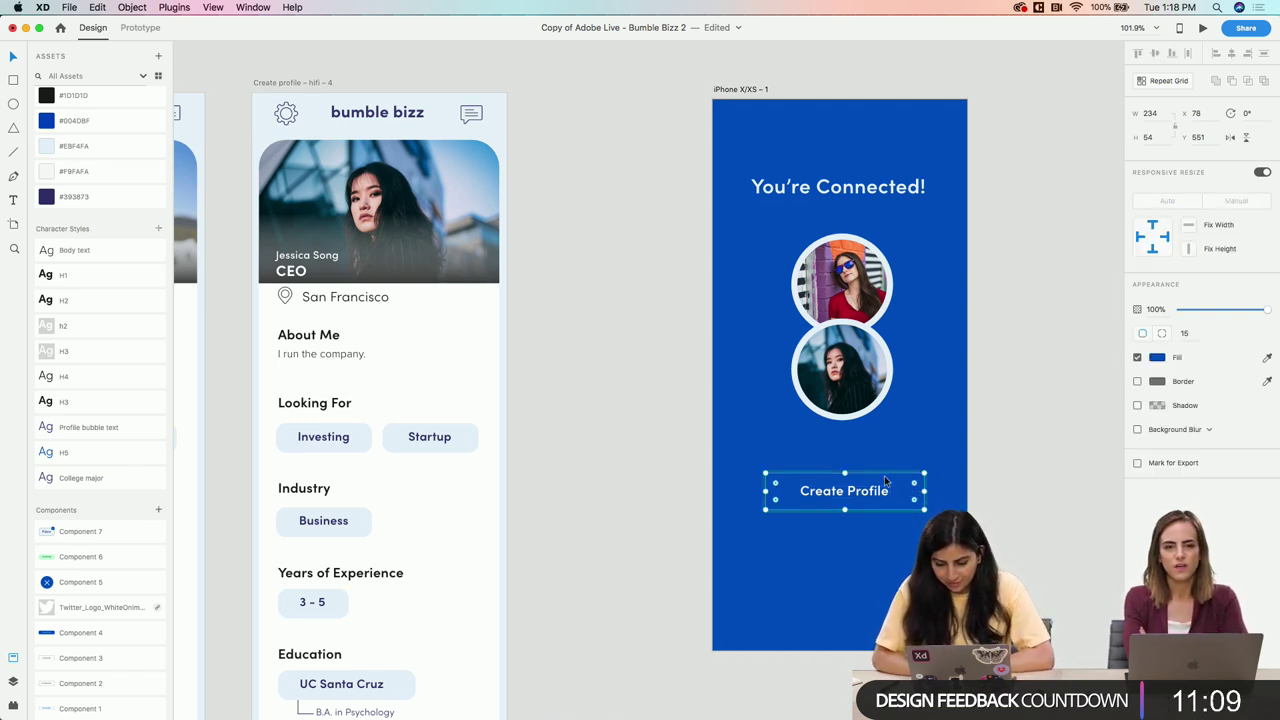
pyautogui.press('super+z')
pyautogui.press('super+z')
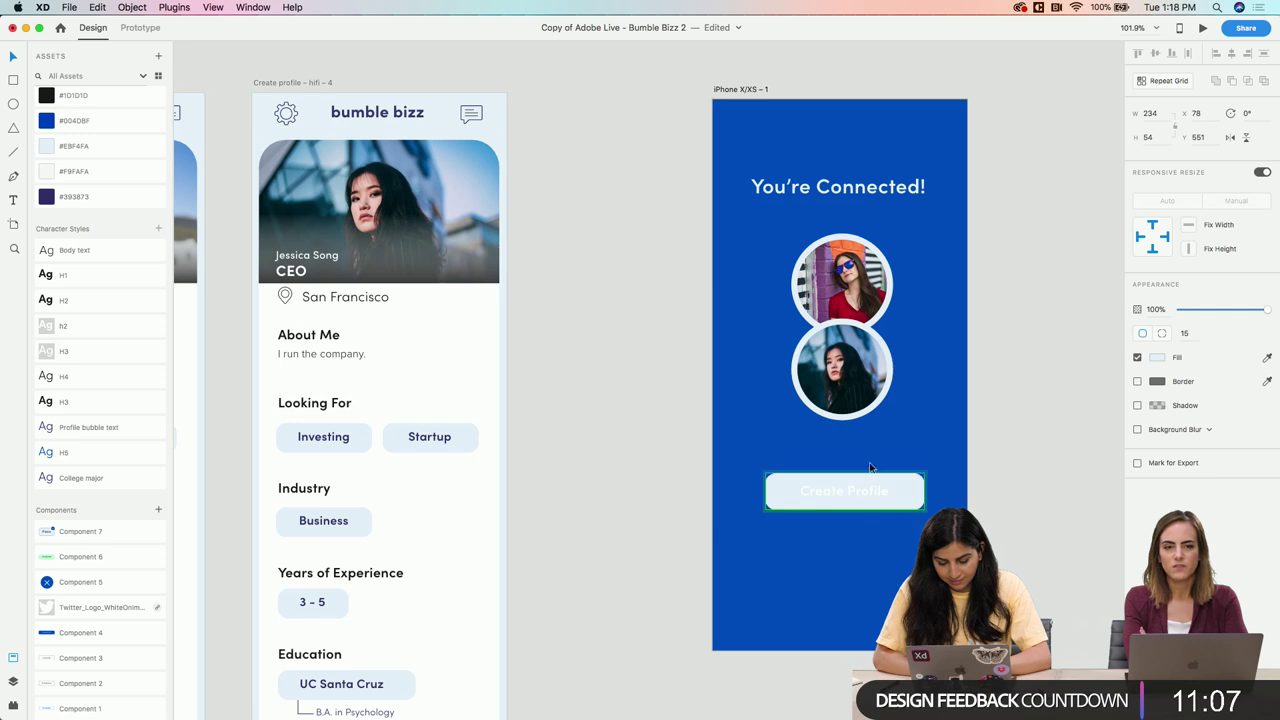
pyautogui.press('i')
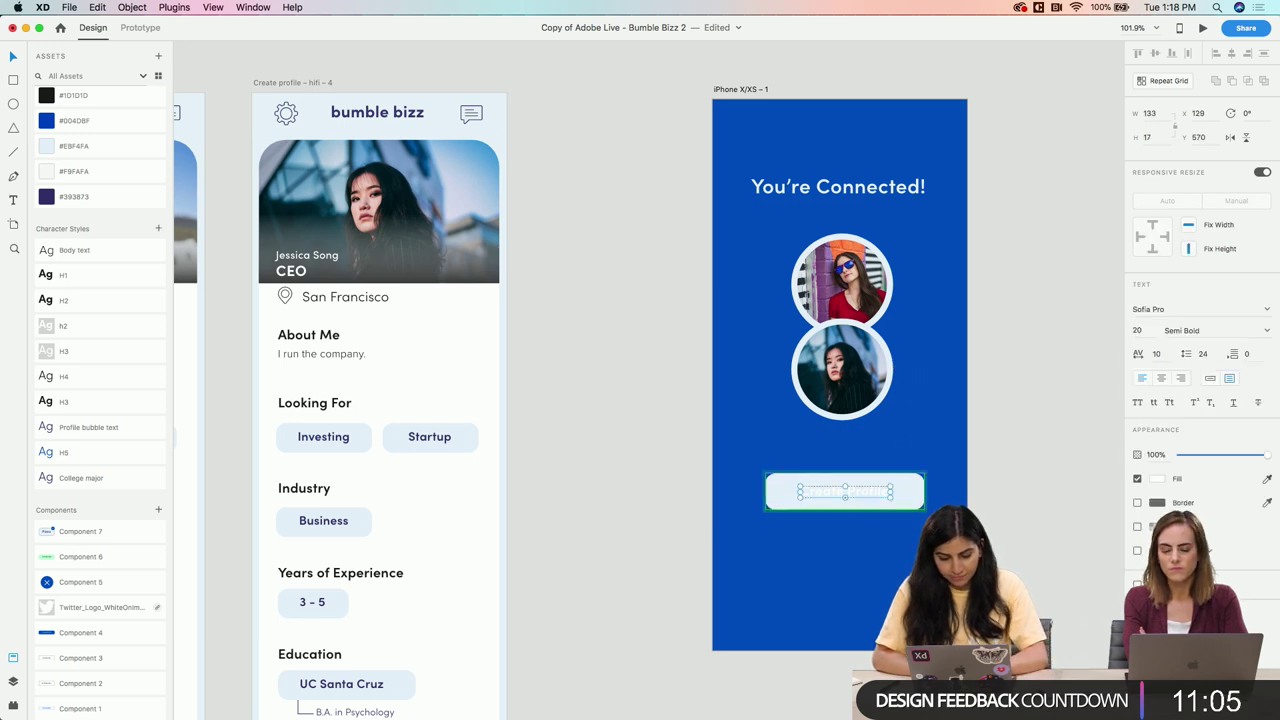
pyautogui.click(46, 123)
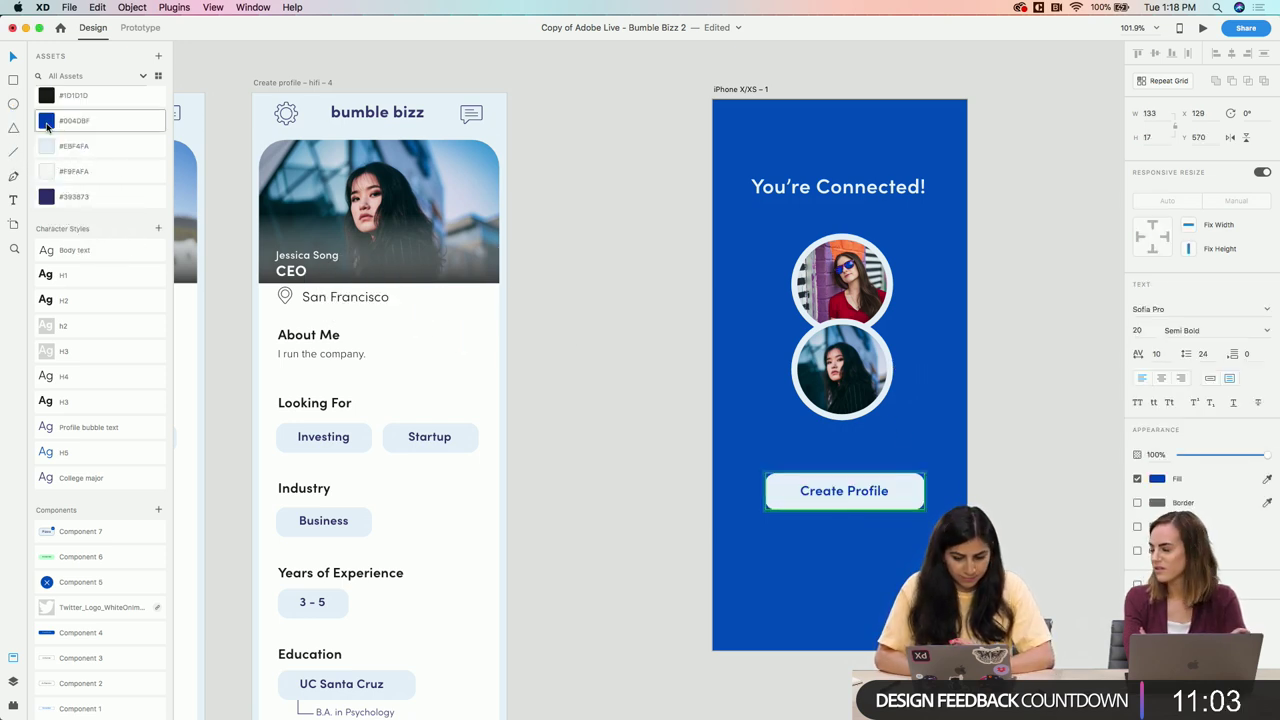
pyautogui.click(571, 400)
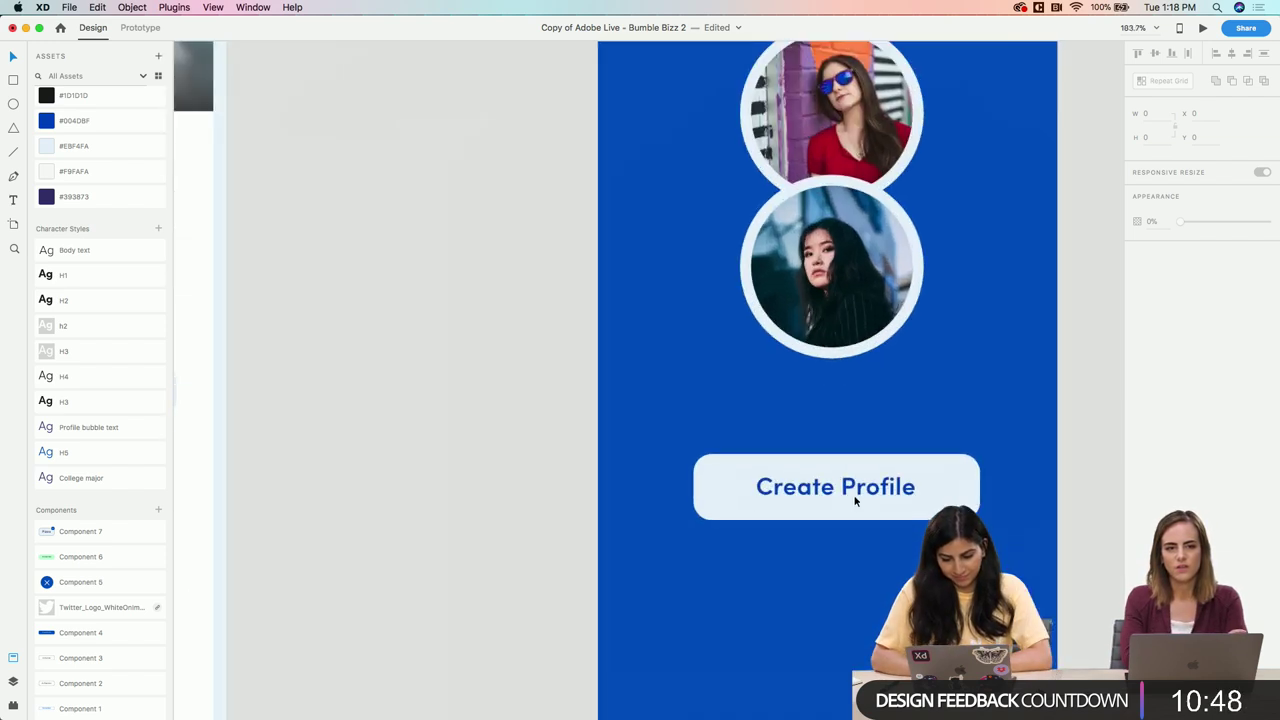
# Change the button label to 'Start Chatting' and widen its text box
pyautogui.scroll(5, 855, 497)
pyautogui.doubleClick(886, 497)
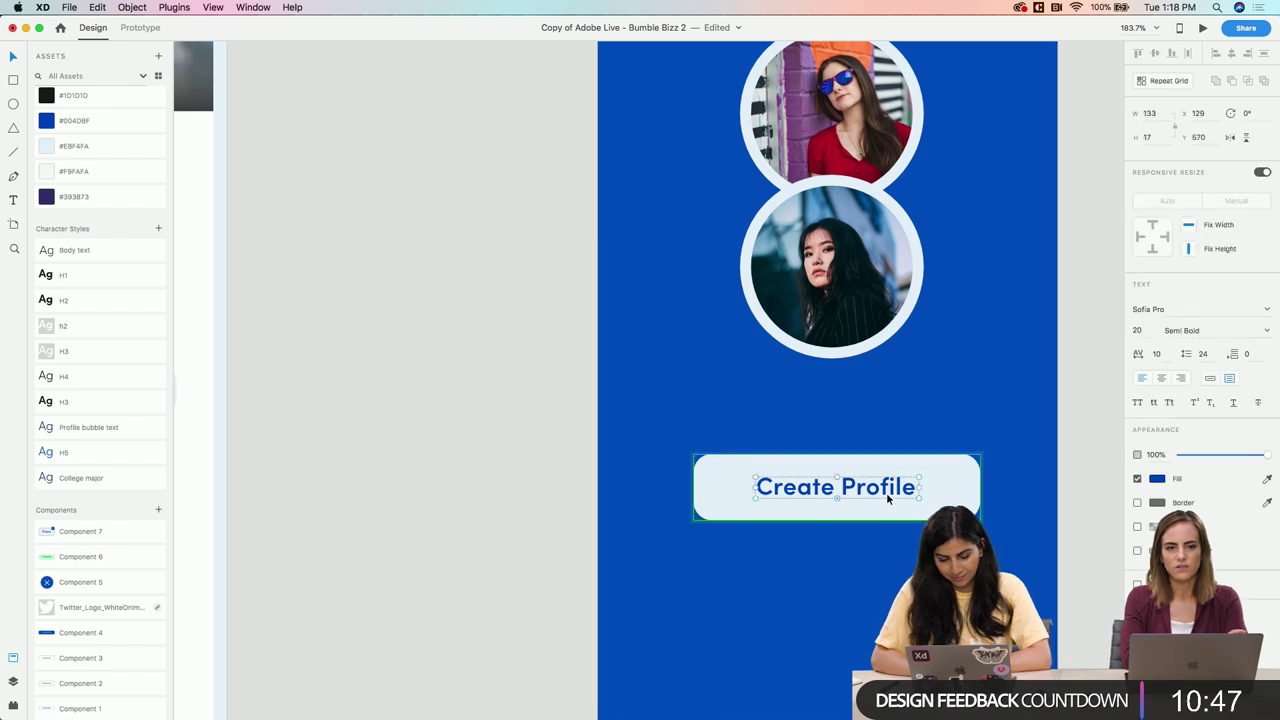
pyautogui.doubleClick(886, 497)
pyautogui.write('Start Cha')
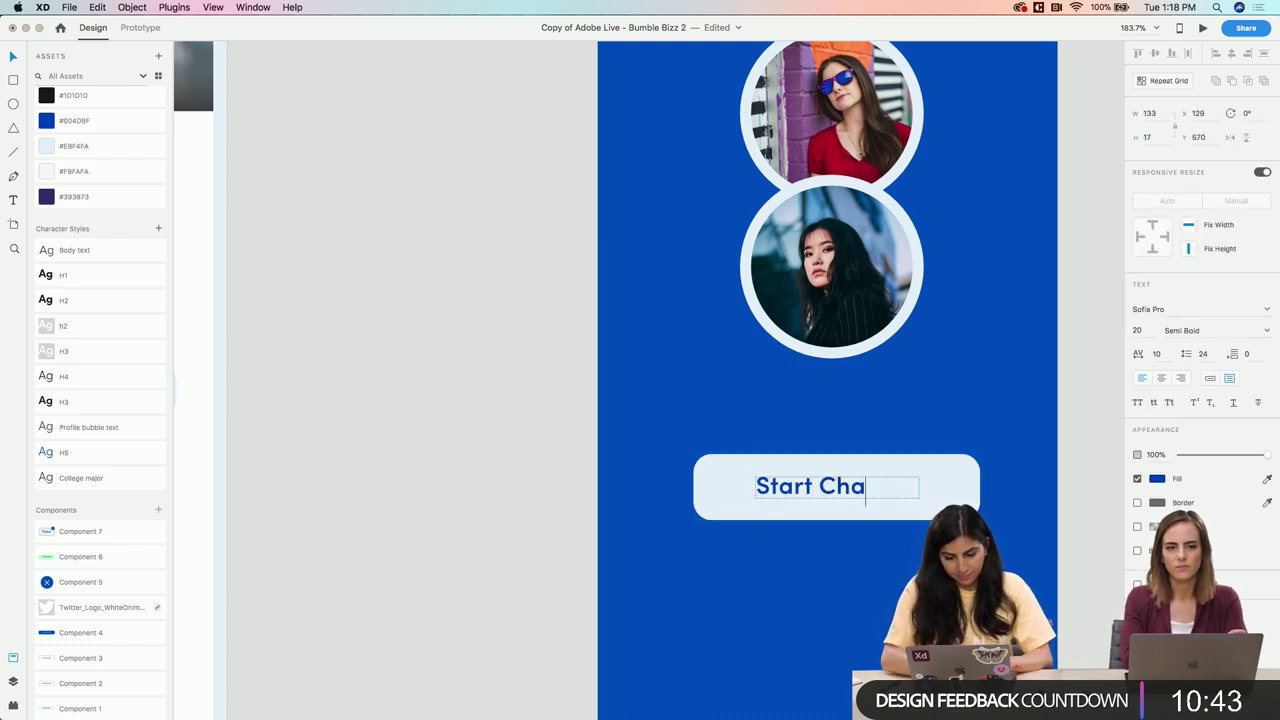
pyautogui.write('tting')
pyautogui.press('Escape')
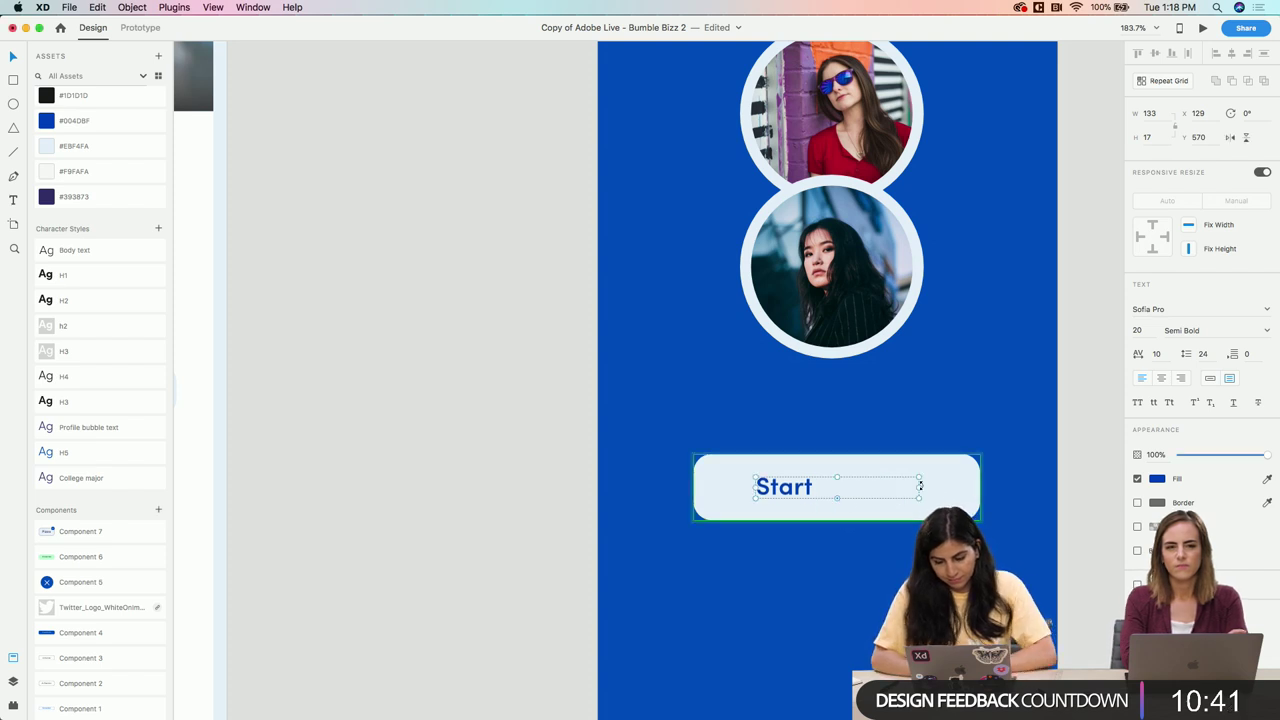
pyautogui.moveTo(921, 487); pyautogui.dragTo(939, 487)
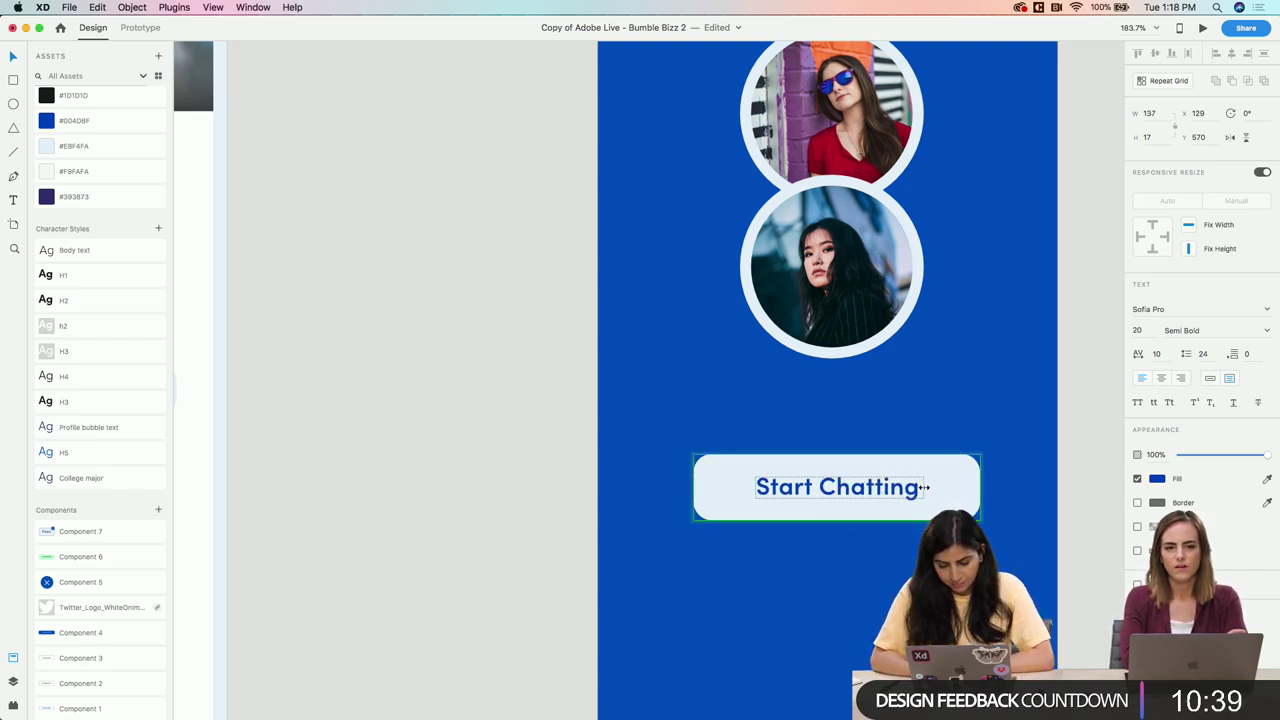
pyautogui.doubleClick(908, 489)
pyautogui.click(922, 487)
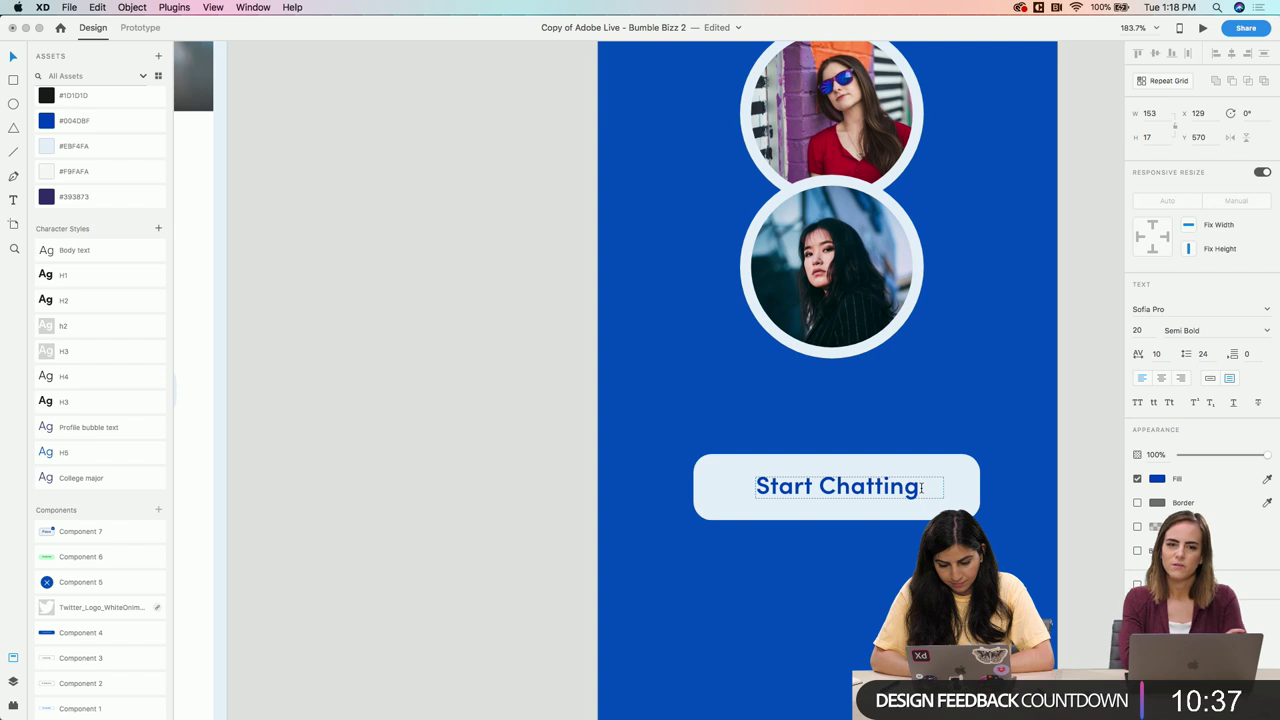
pyautogui.press('Escape')
# Revise the label to 'Start a Chat' and centre it inside the button
pyautogui.doubleClick(914, 500)
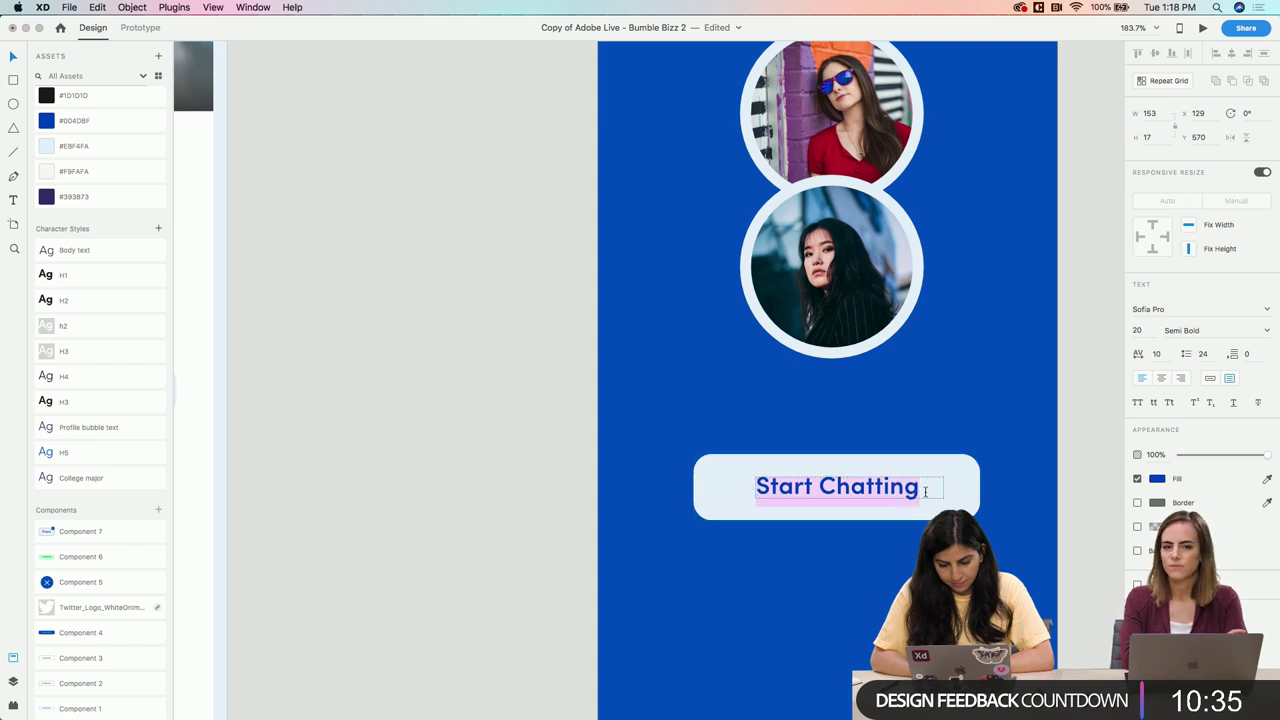
pyautogui.moveTo(918, 487); pyautogui.dragTo(822, 486)
pyautogui.write('a Chat')
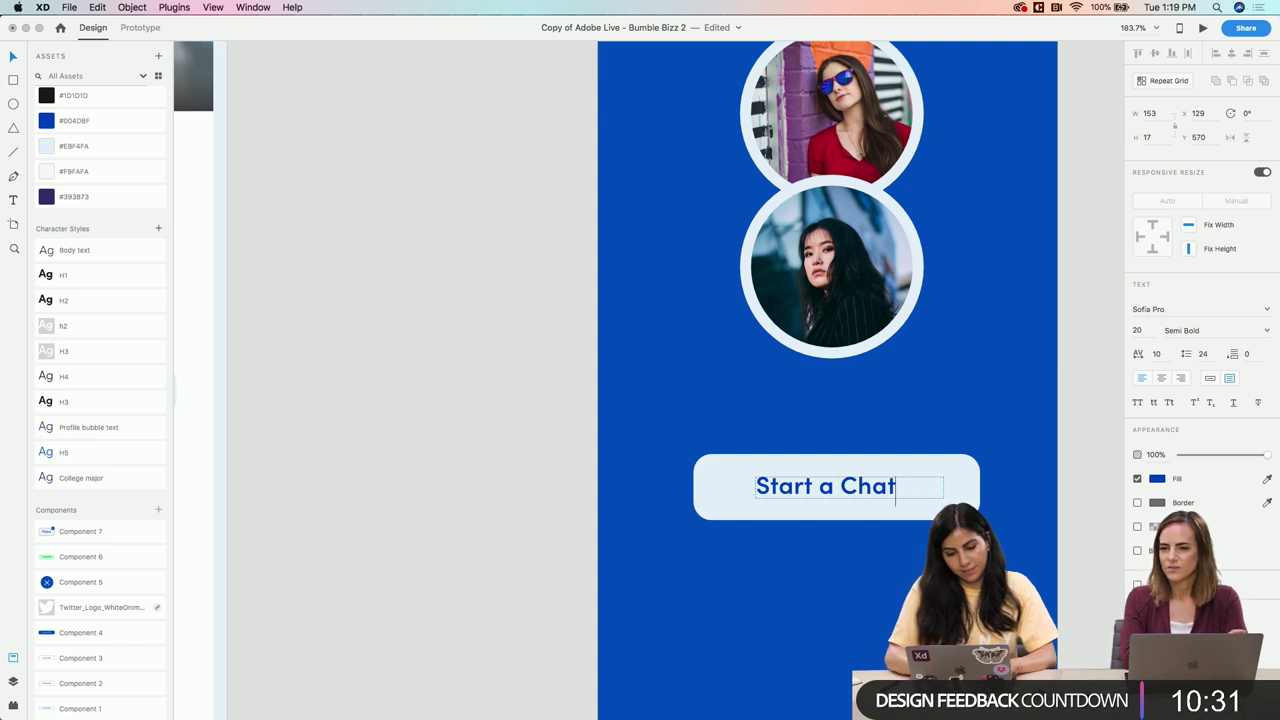
pyautogui.press('BackSpace')
pyautogui.press('BackSpace')
pyautogui.write('CHat')
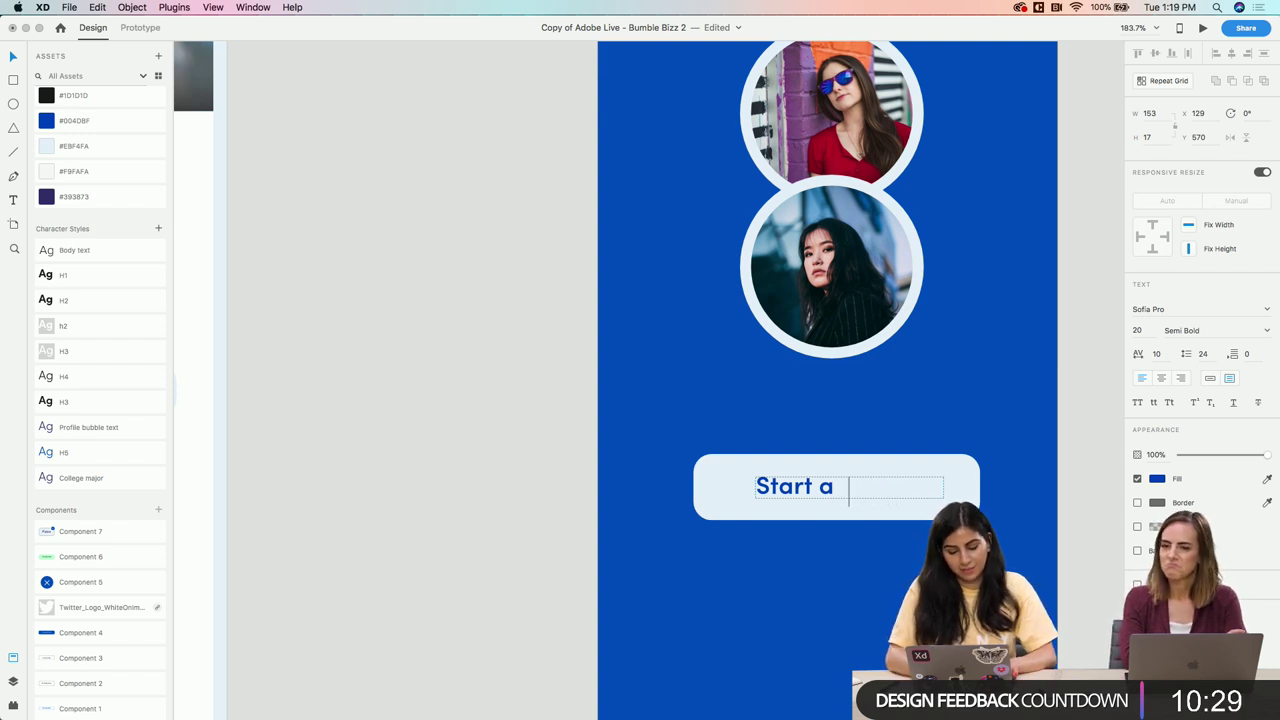
pyautogui.press('BackSpace')
pyautogui.press('BackSpace')
pyautogui.press('BackSpace')
pyautogui.write('jha')
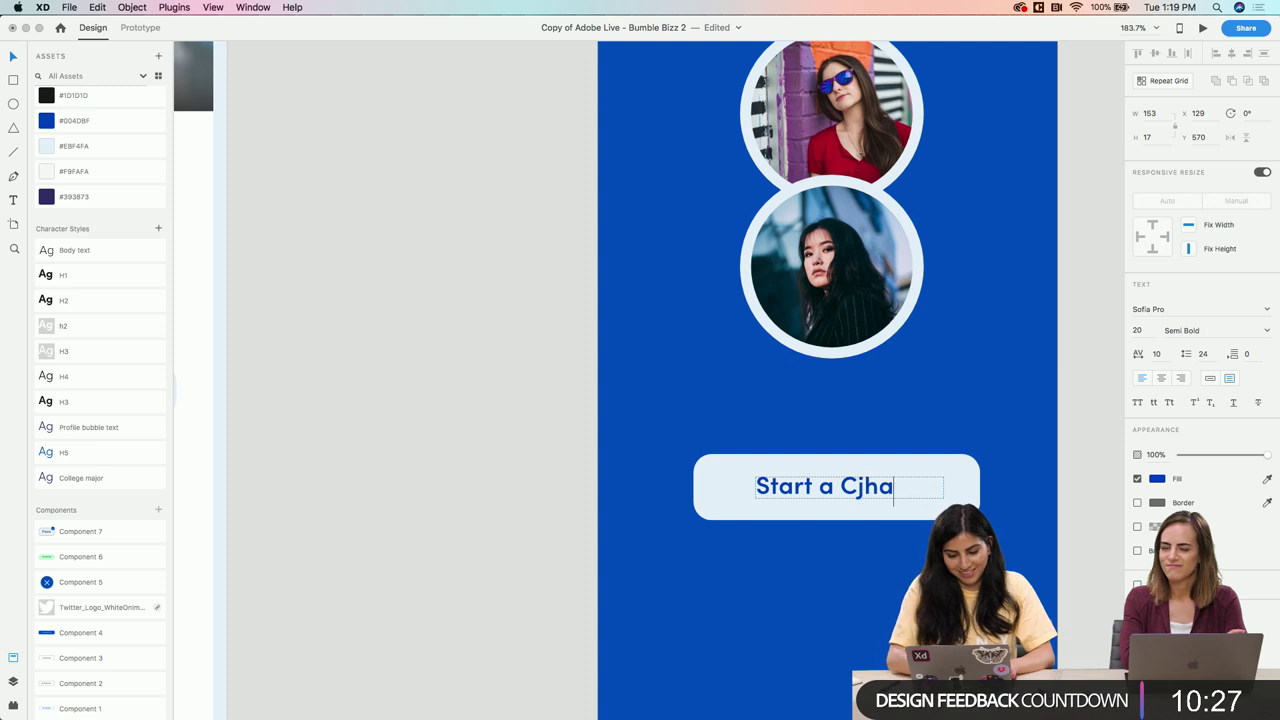
pyautogui.press('BackSpace')
pyautogui.press('BackSpace')
pyautogui.press('BackSpace')
pyautogui.write('hat')
pyautogui.press('Escape')
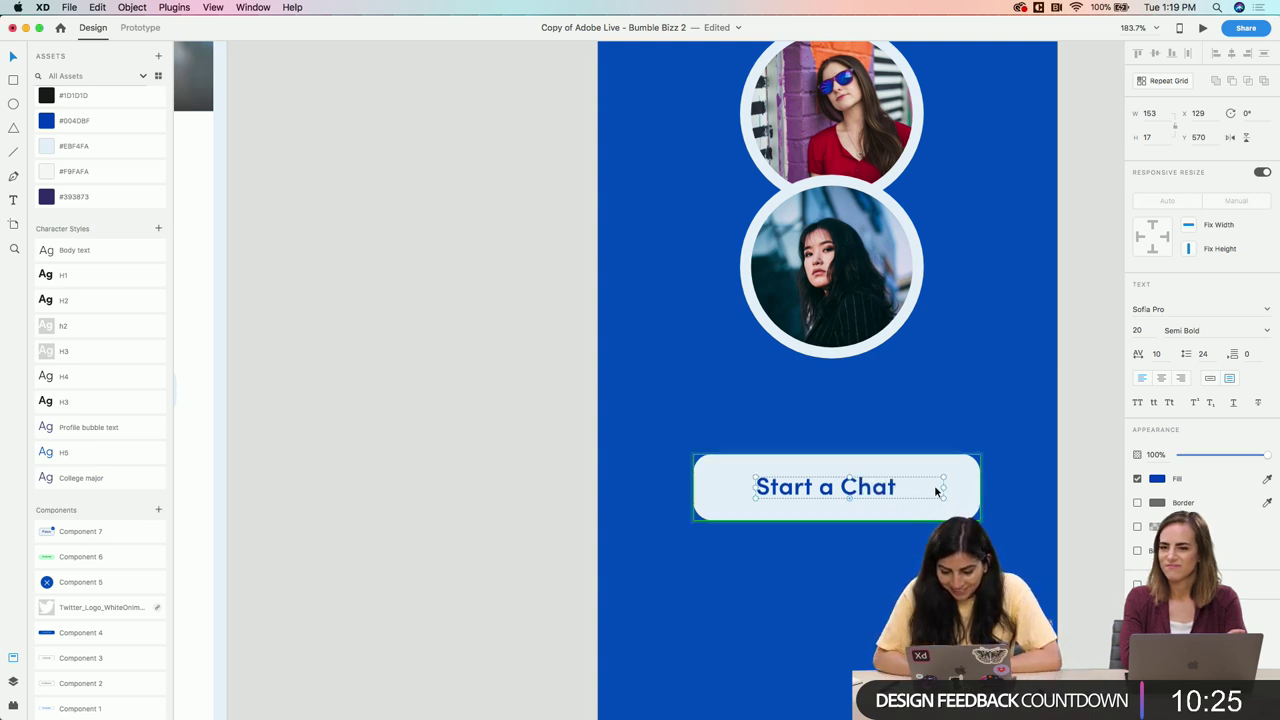
pyautogui.moveTo(897, 487); pyautogui.dragTo(887, 490)
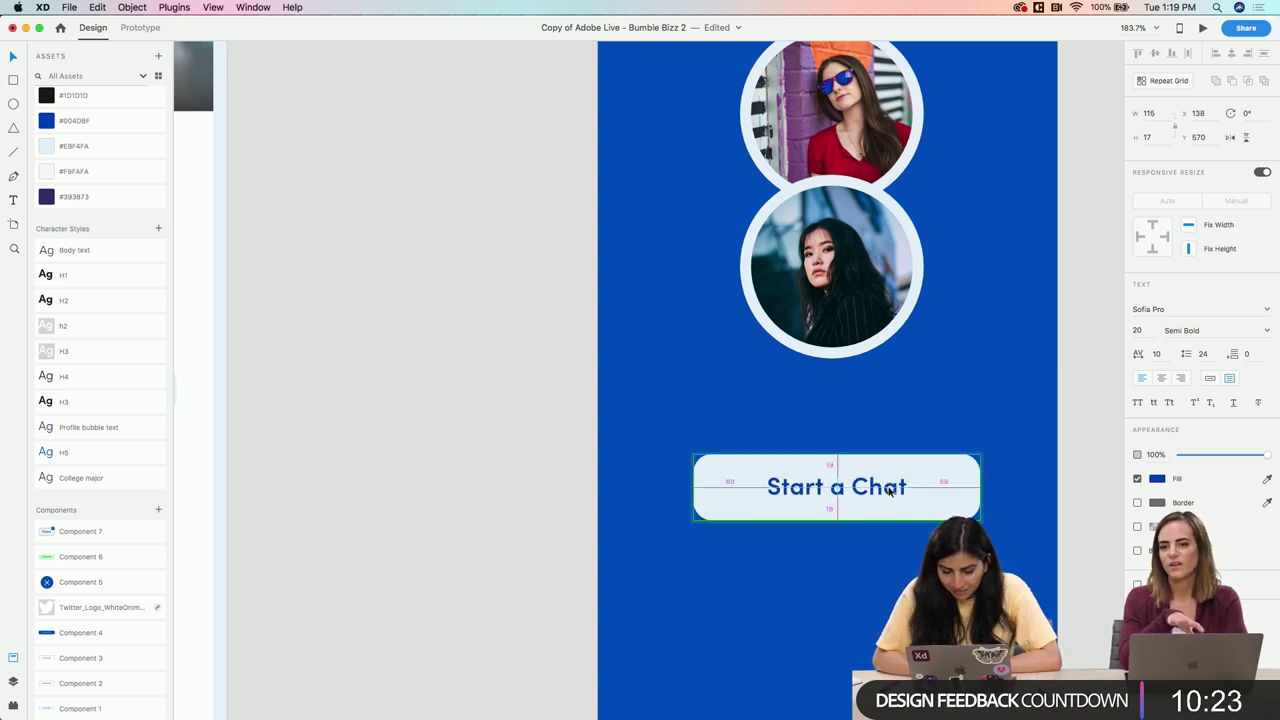
pyautogui.click(866, 555)
# Replace the 'Start a Chat' label with 'Send a Message' and resize its box to one line
pyautogui.scroll(-3, 866, 569)
pyautogui.scroll(-2, 866, 569)
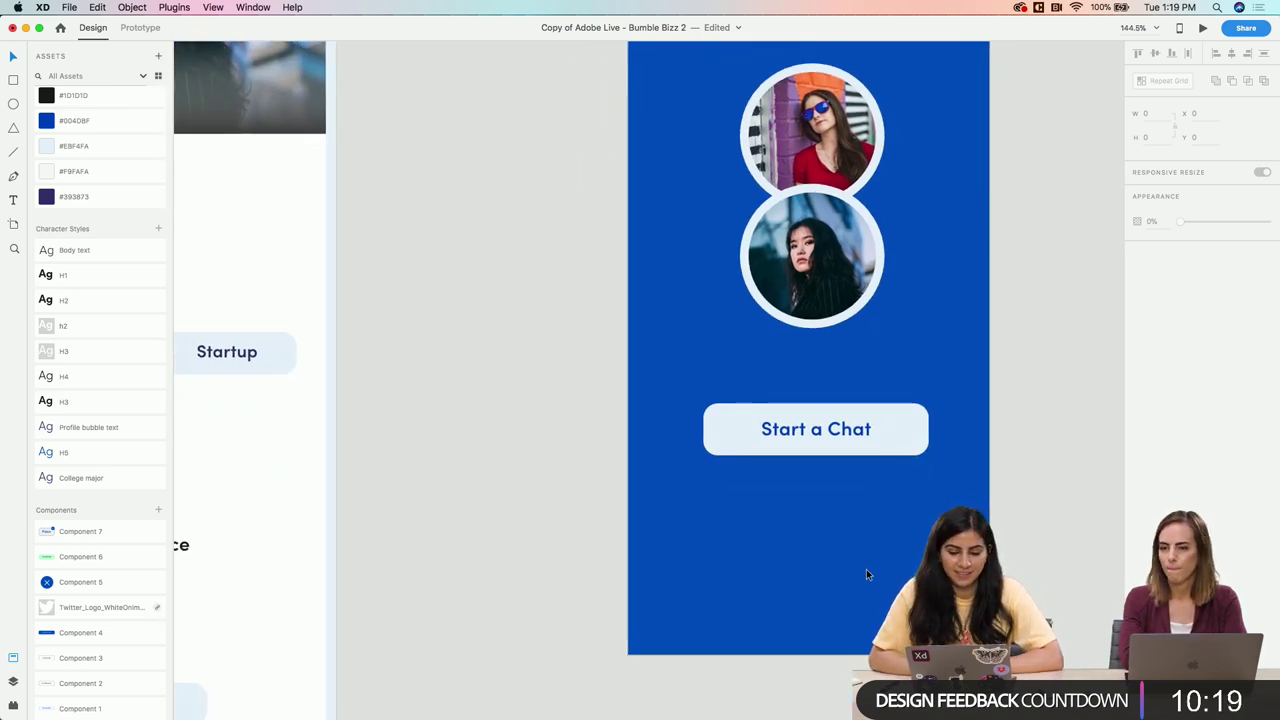
pyautogui.scroll(-5, 866, 574)
pyautogui.scroll(-2, 850, 540)
pyautogui.hscroll(-2, 850, 540)
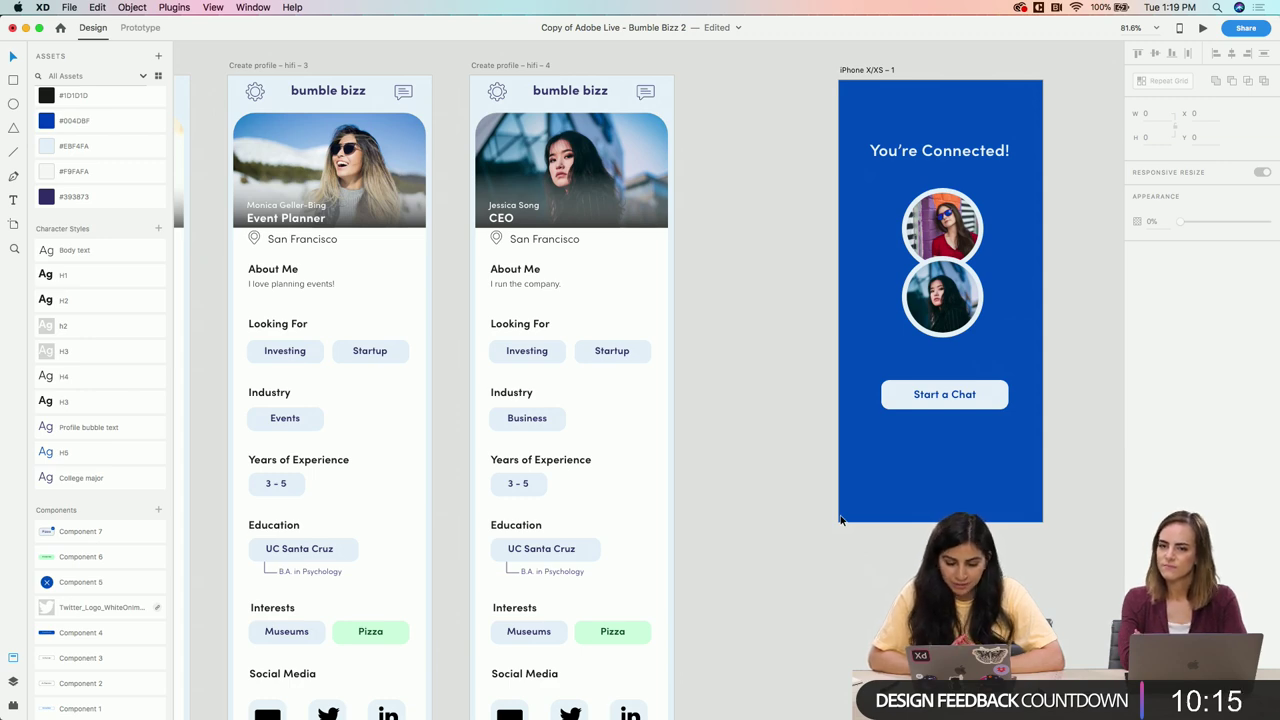
pyautogui.scroll(-2, 840, 518)
pyautogui.scroll(2, 840, 518)
pyautogui.scroll(5, 877, 379)
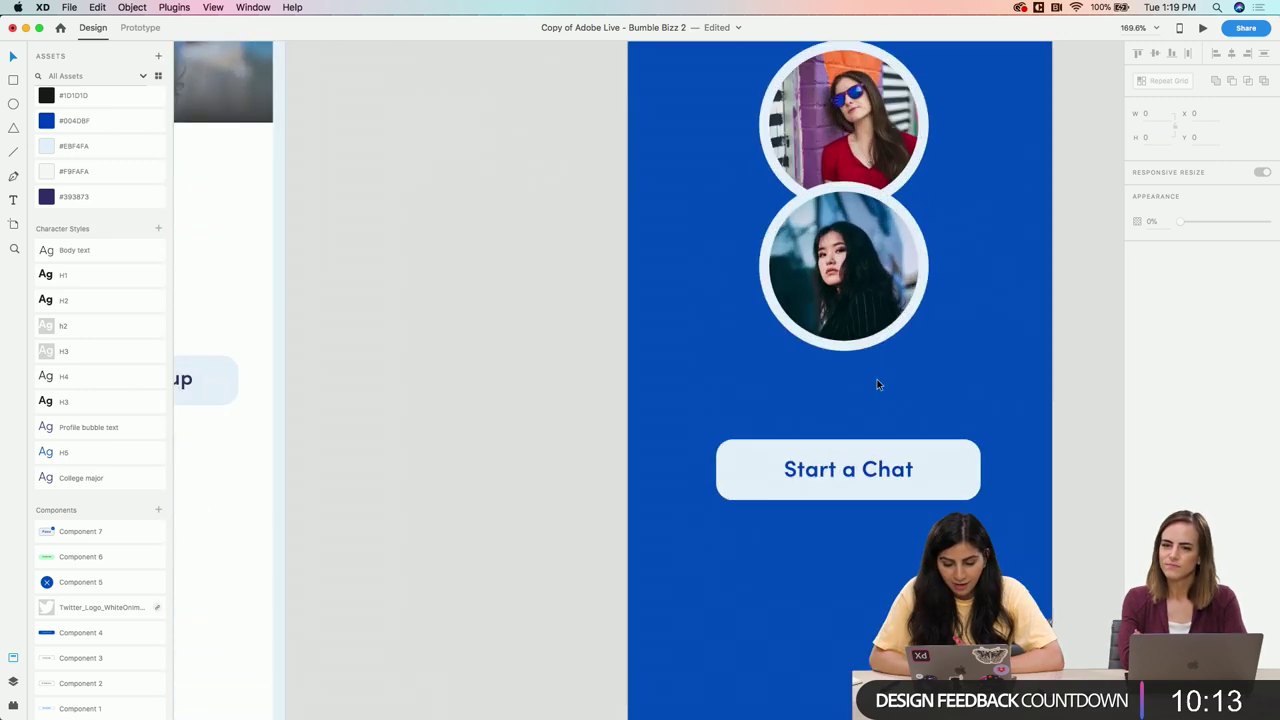
pyautogui.scroll(-4, 877, 379)
pyautogui.scroll(6, 851, 463)
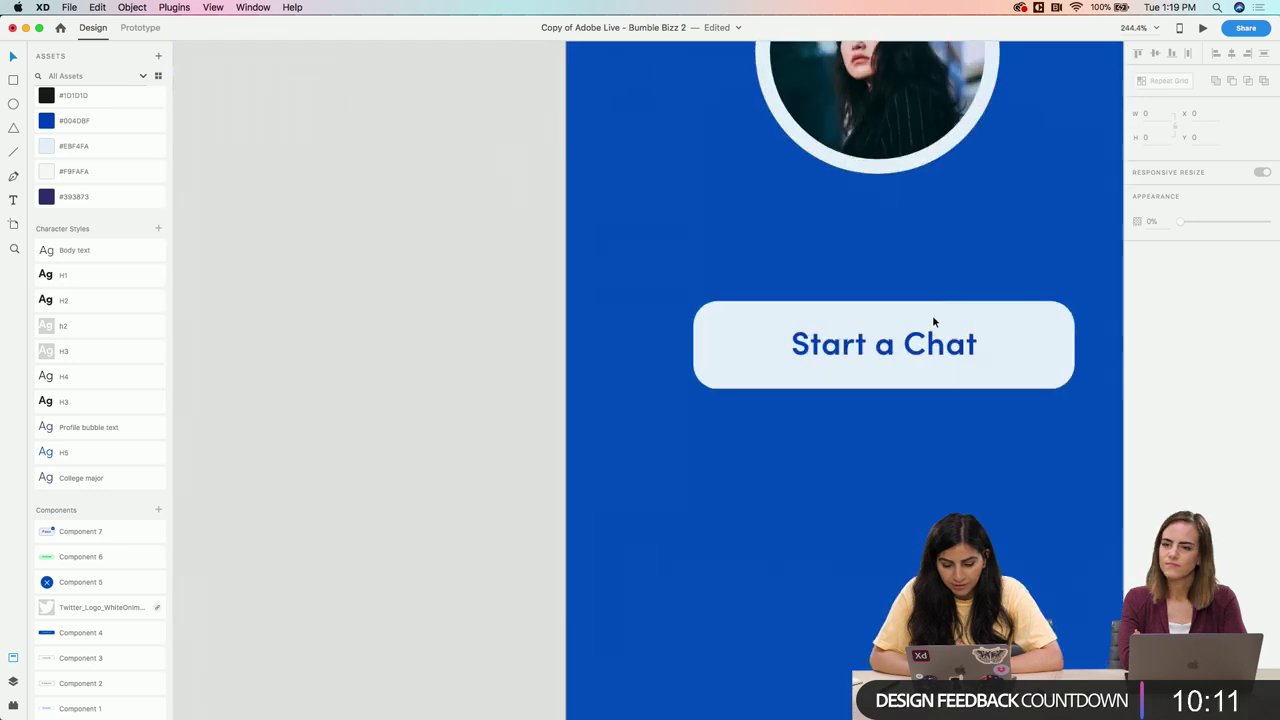
pyautogui.click(911, 352)
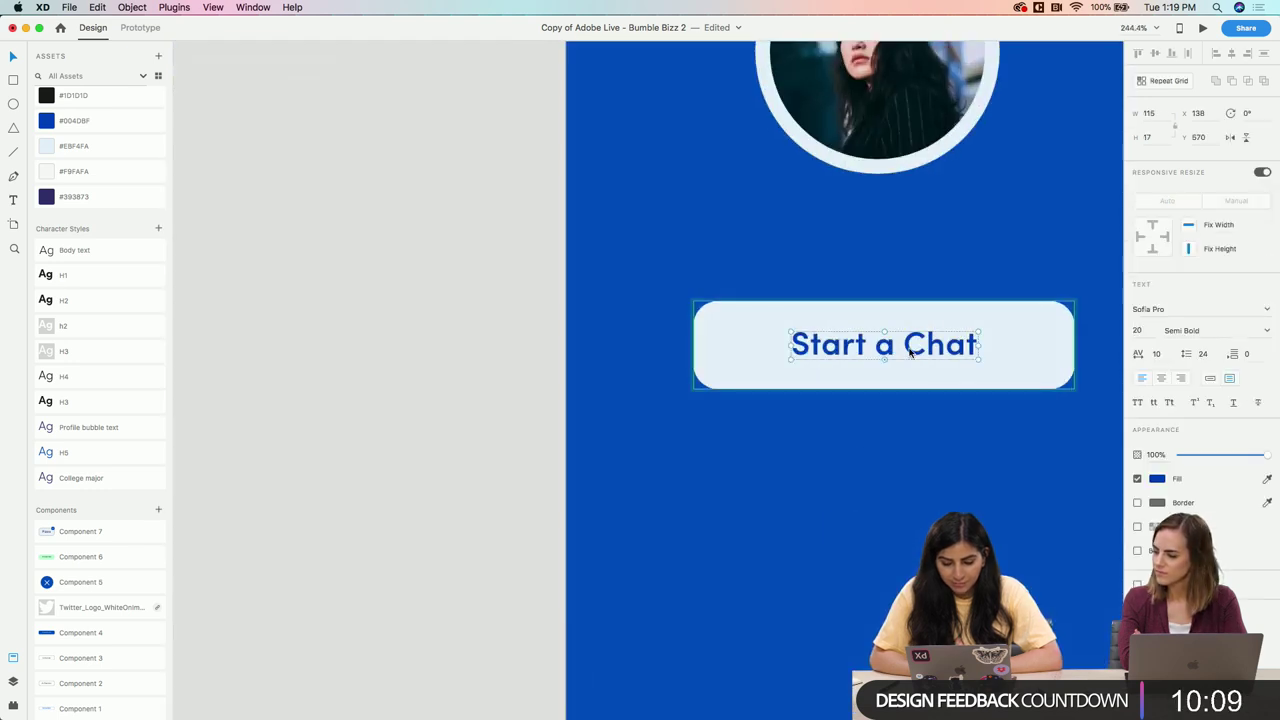
pyautogui.press('Return')
pyautogui.write('Send a ')
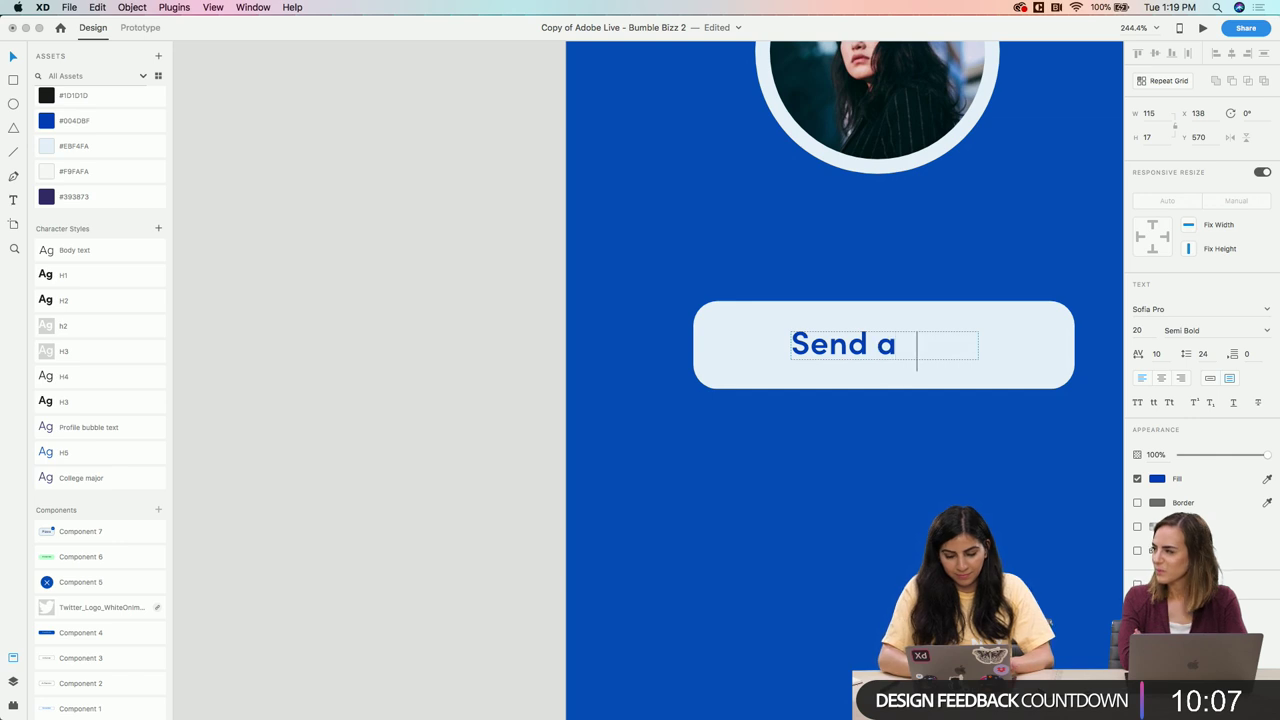
pyautogui.write('Message')
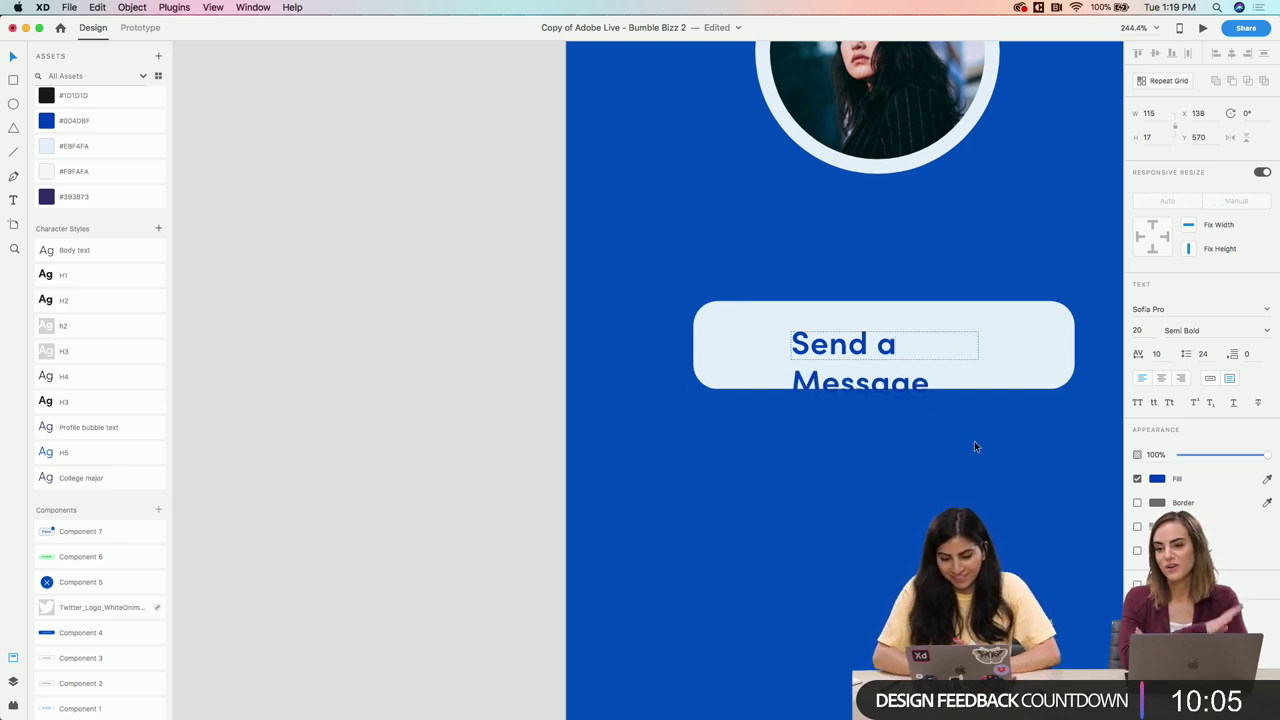
pyautogui.press('Escape')
pyautogui.moveTo(1043, 348); pyautogui.dragTo(1002, 350)
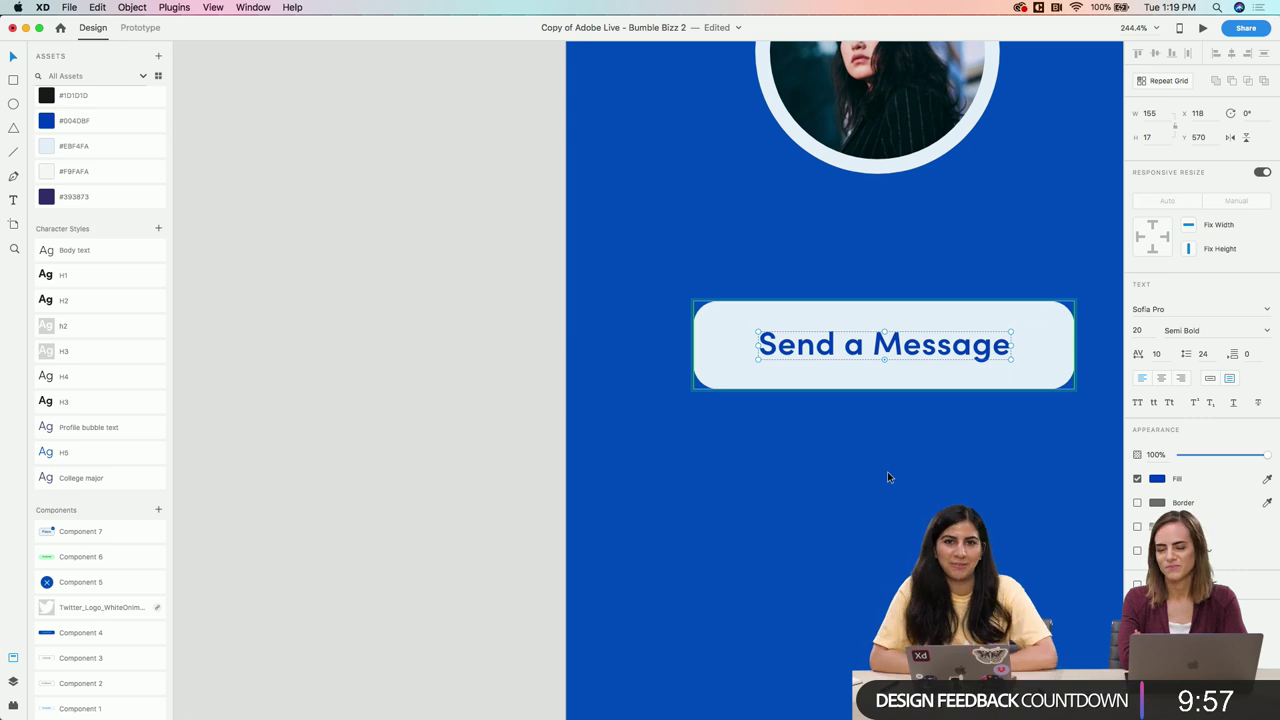
# Duplicate the Send a Message button and place the copy below the original
pyautogui.click(646, 489)
pyautogui.scroll(-5, 646, 487)
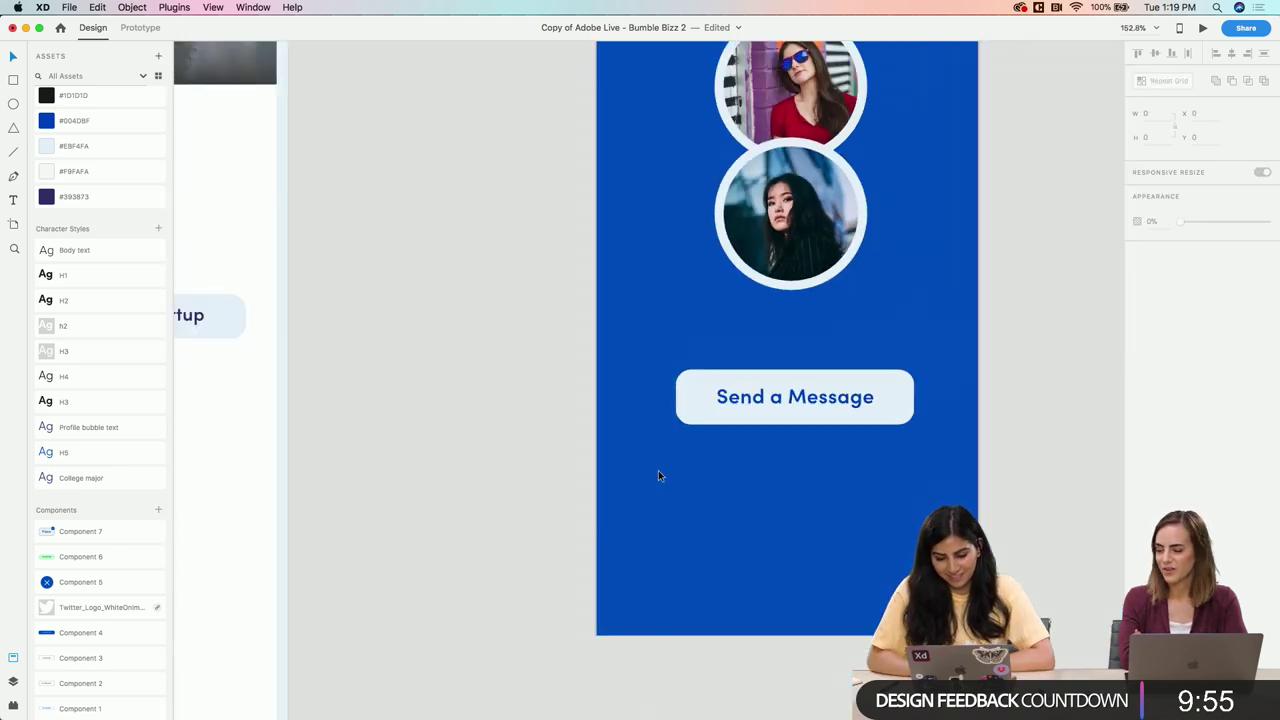
pyautogui.click(787, 390)
pyautogui.moveTo(787, 390); pyautogui.dragTo(794, 478)
# Turn the copy's rectangle into an outline: light-coloured border, no fill, border size 3
pyautogui.doubleClick(888, 473)
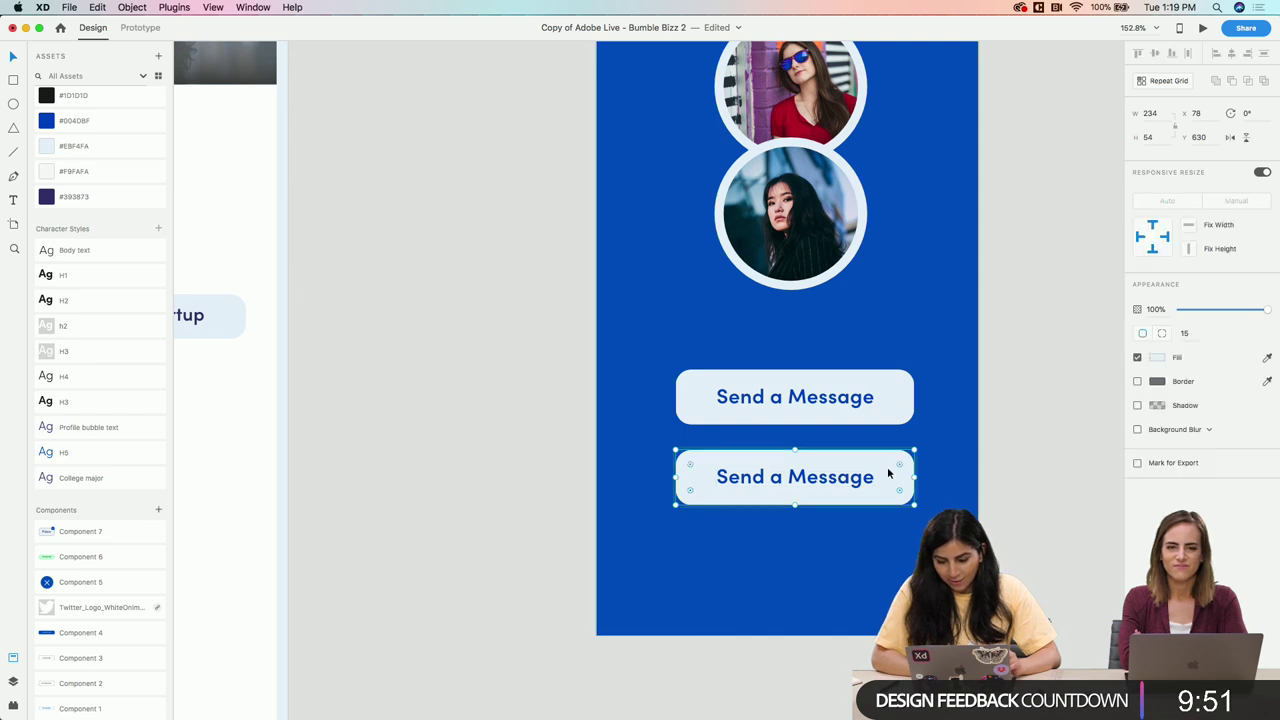
pyautogui.click(1137, 382)
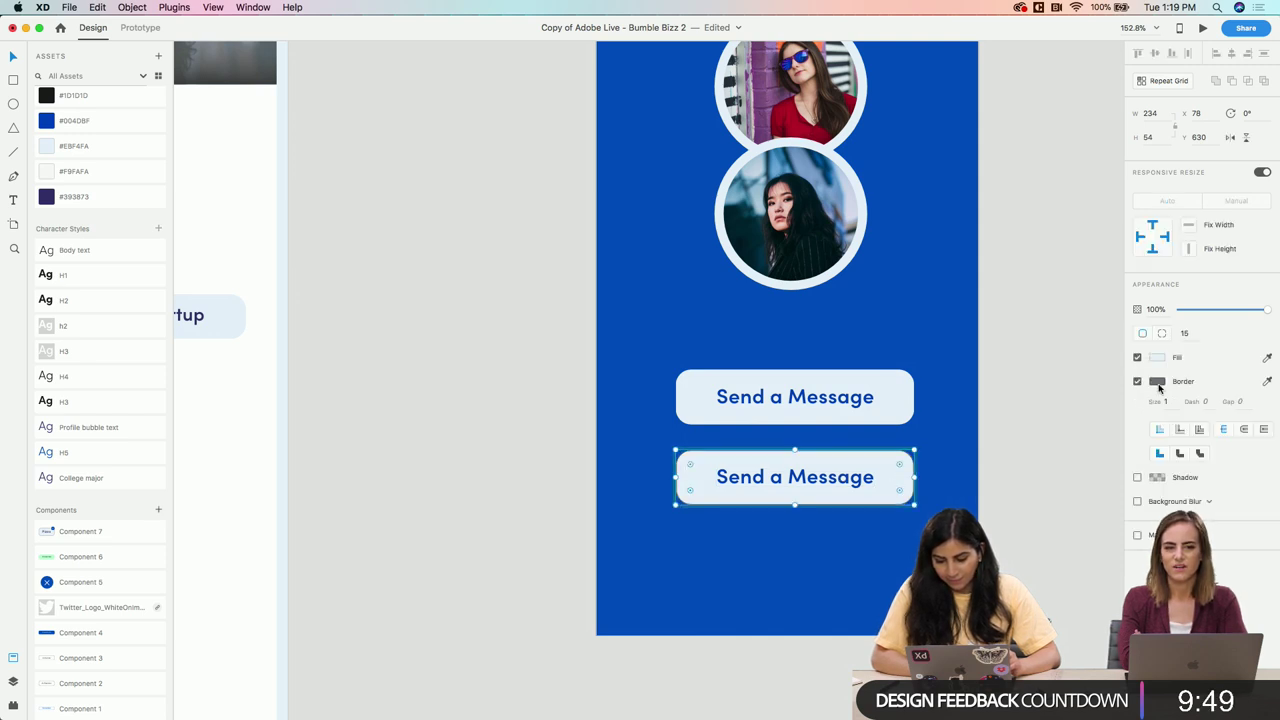
pyautogui.click(1267, 381)
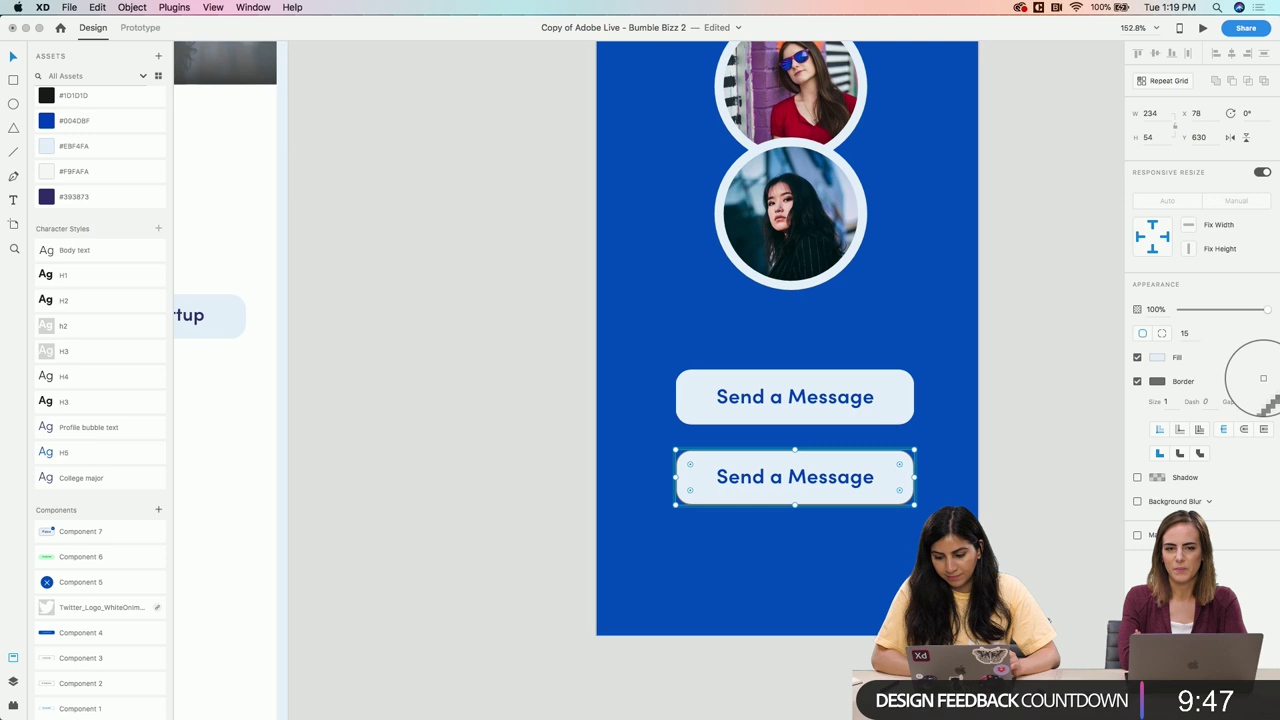
pyautogui.click(1158, 358)
pyautogui.click(1137, 358)
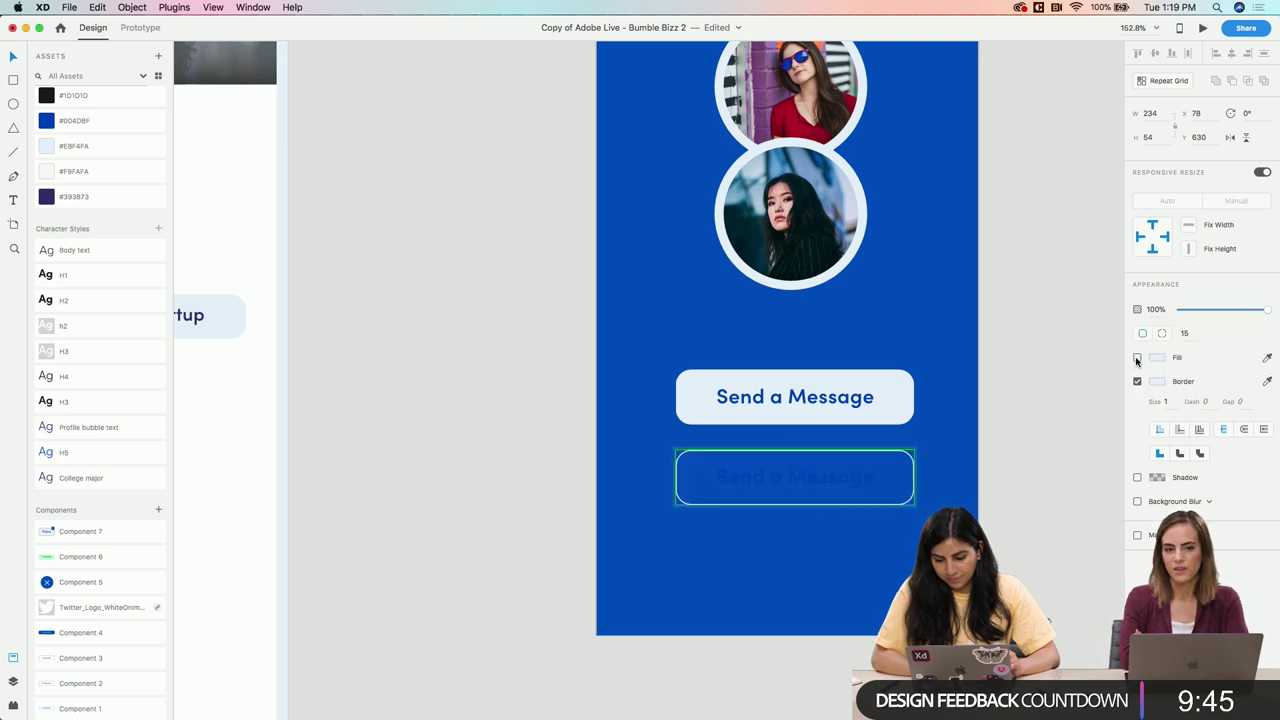
pyautogui.click(1165, 401)
pyautogui.write('4')
pyautogui.press('Return')
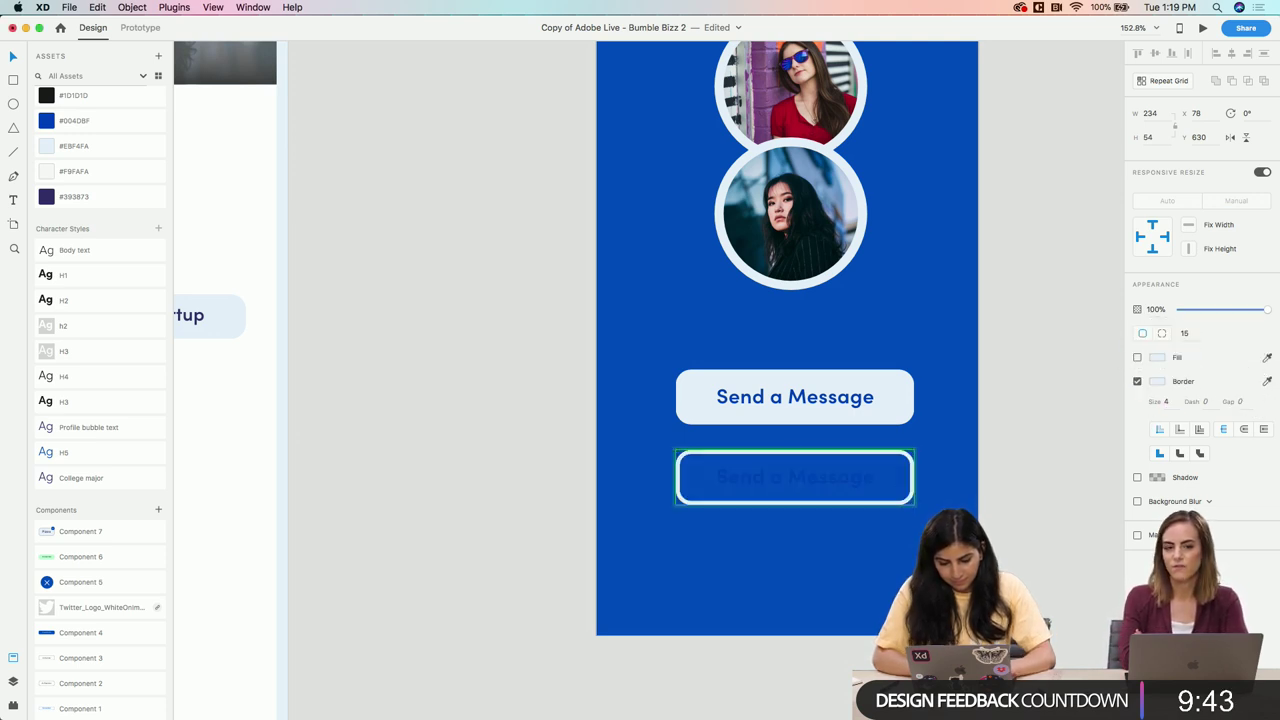
pyautogui.click(1166, 402)
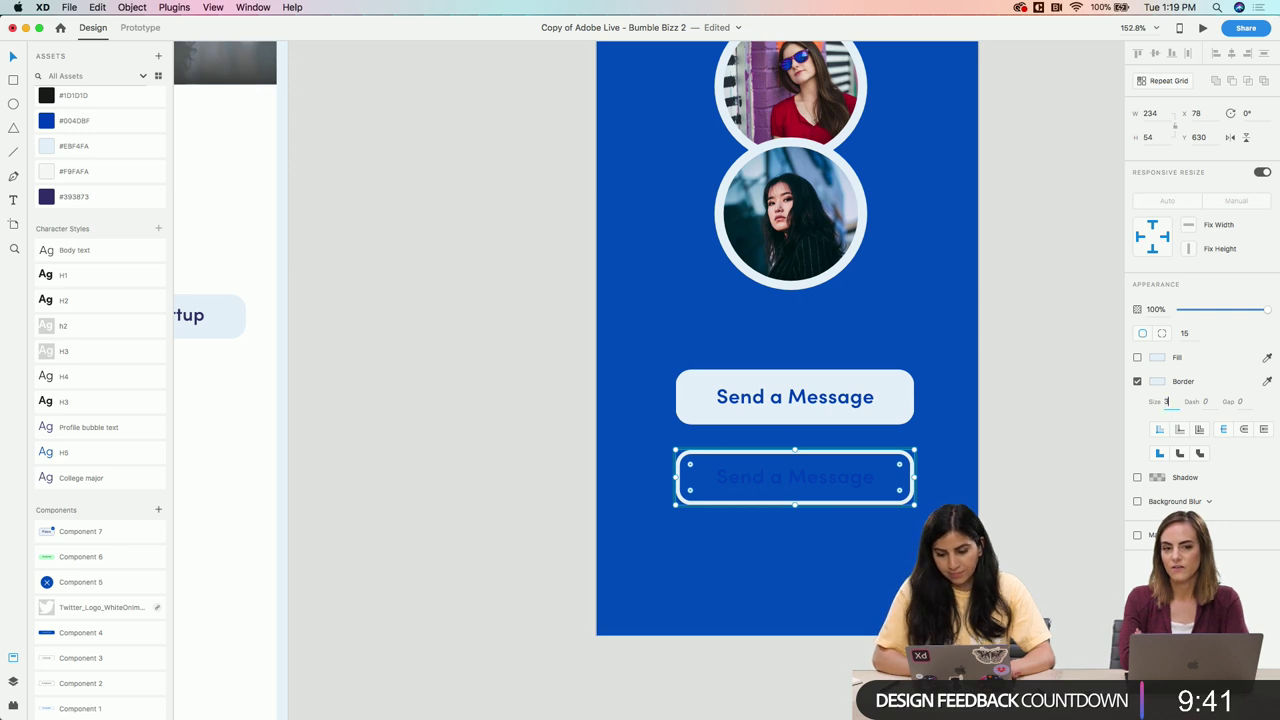
pyautogui.write('3')
pyautogui.press('Return')
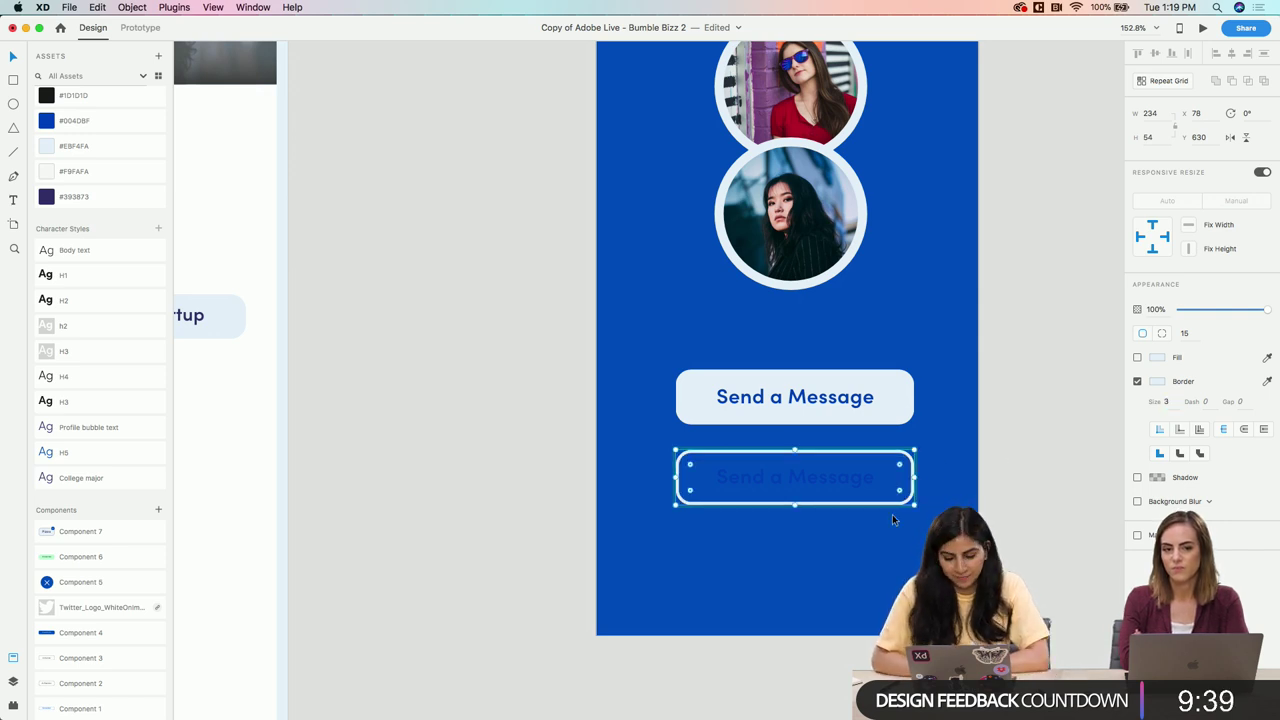
# Colour the lower button's text #EBF4FA and change it to 'Keep Networking' on one line
pyautogui.doubleClick(860, 482)
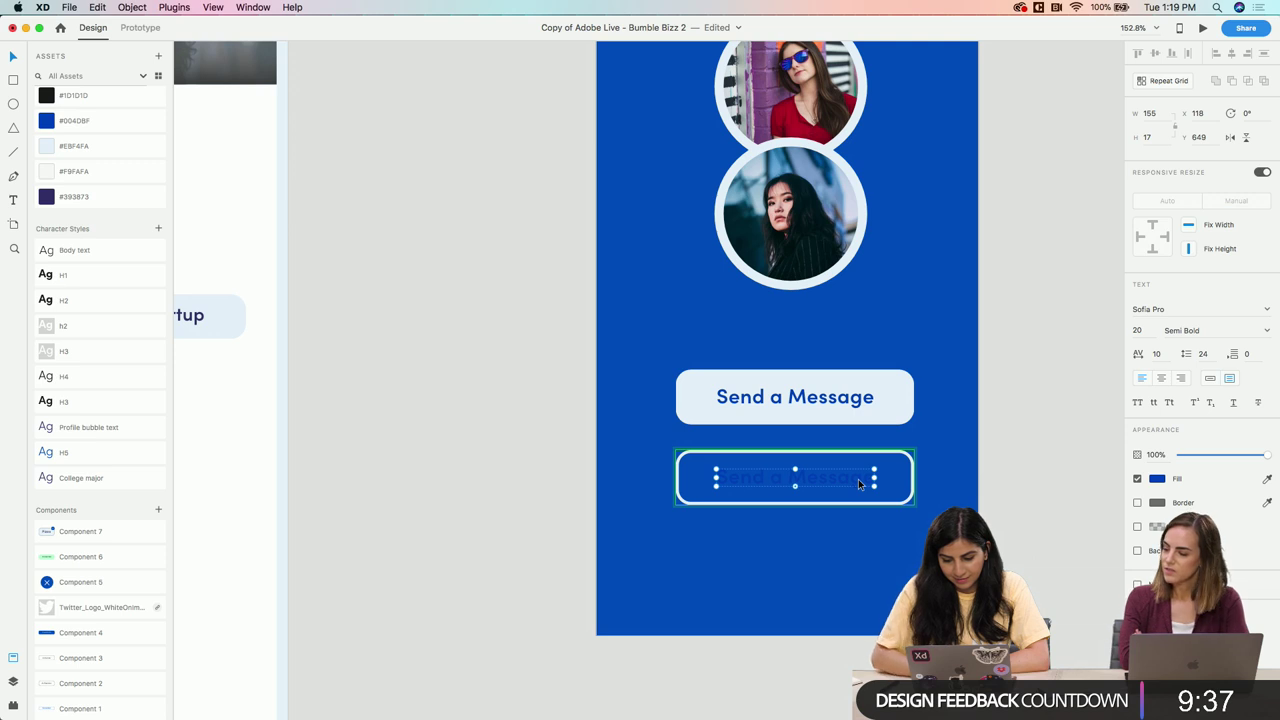
pyautogui.press('super+alt+v')
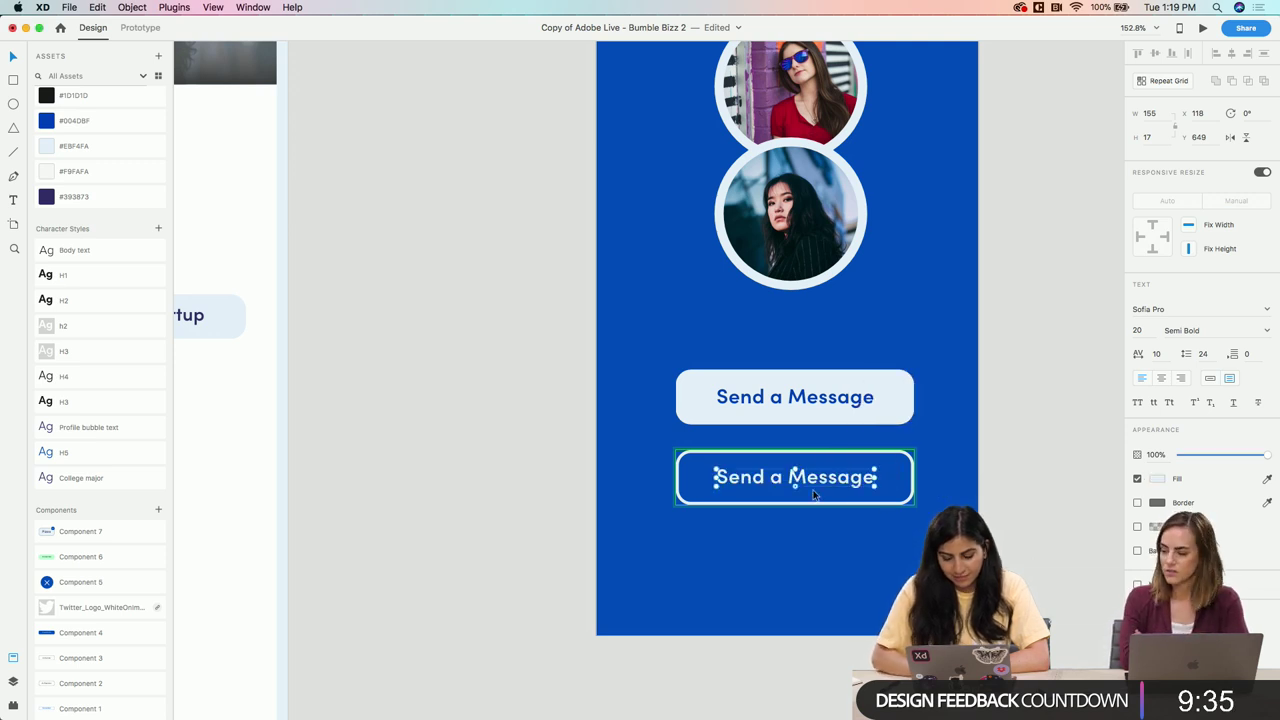
pyautogui.doubleClick(815, 483)
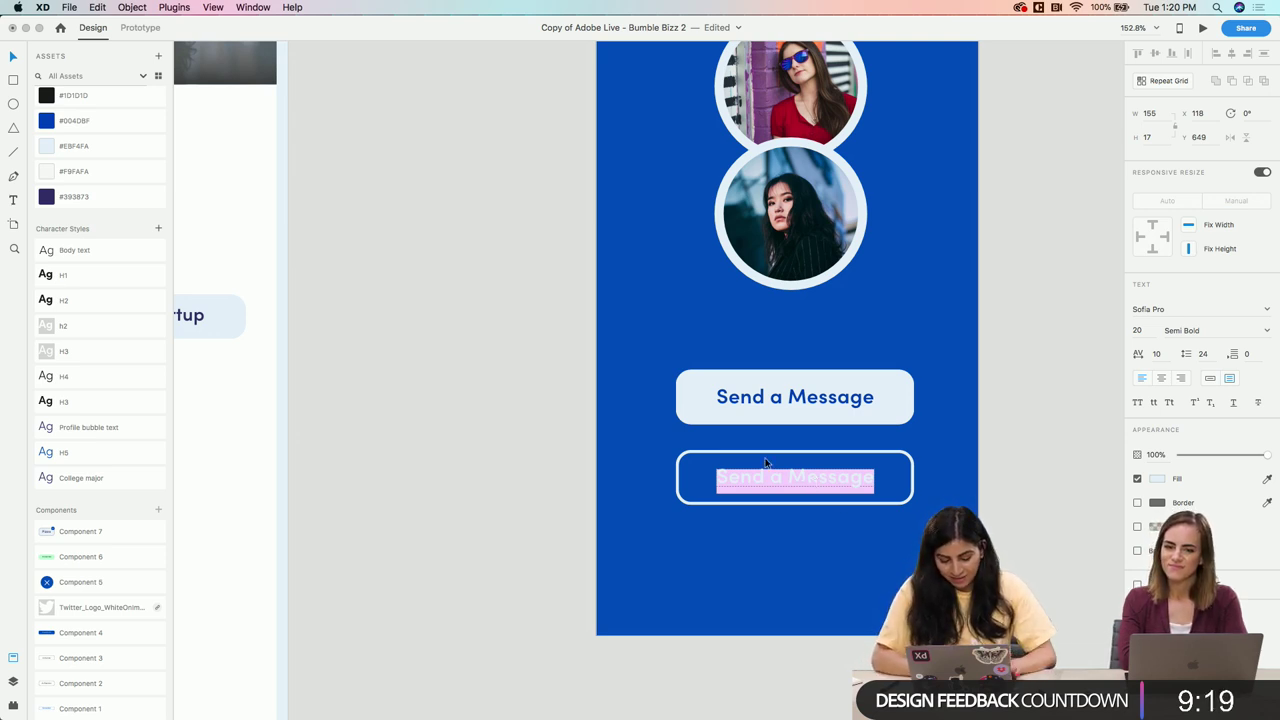
pyautogui.write('Keep')
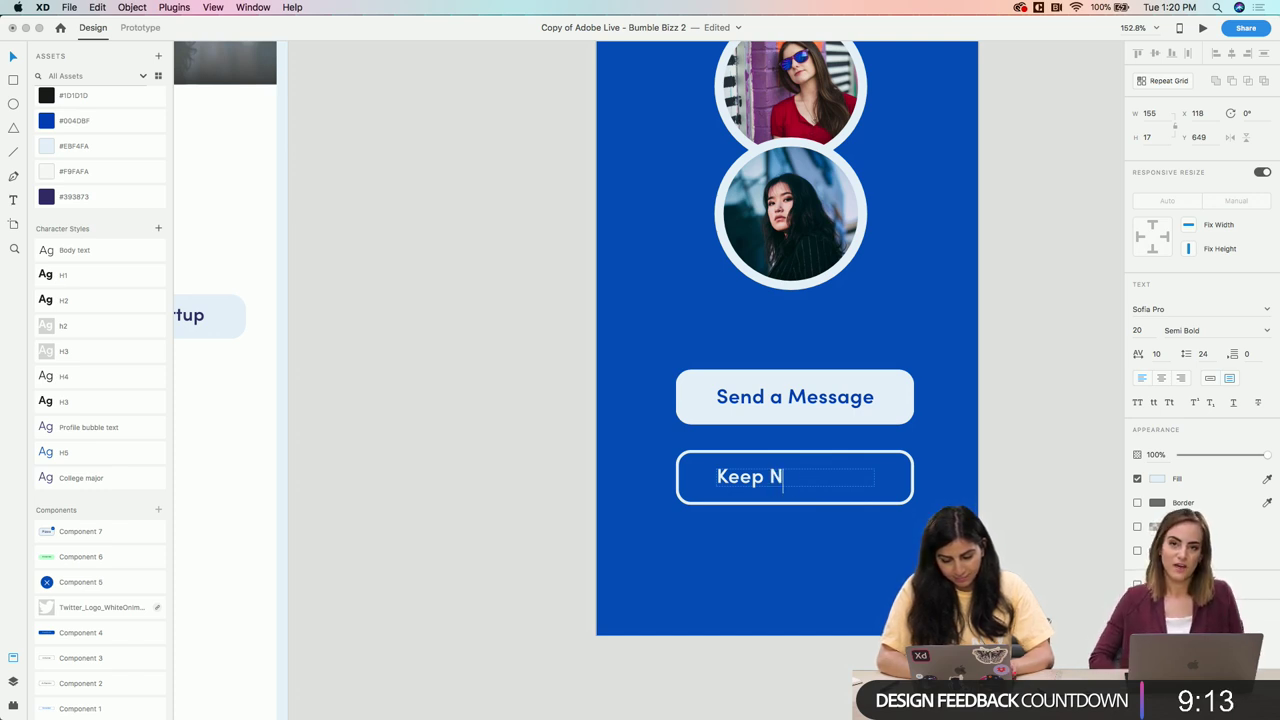
pyautogui.write('Newtworking')
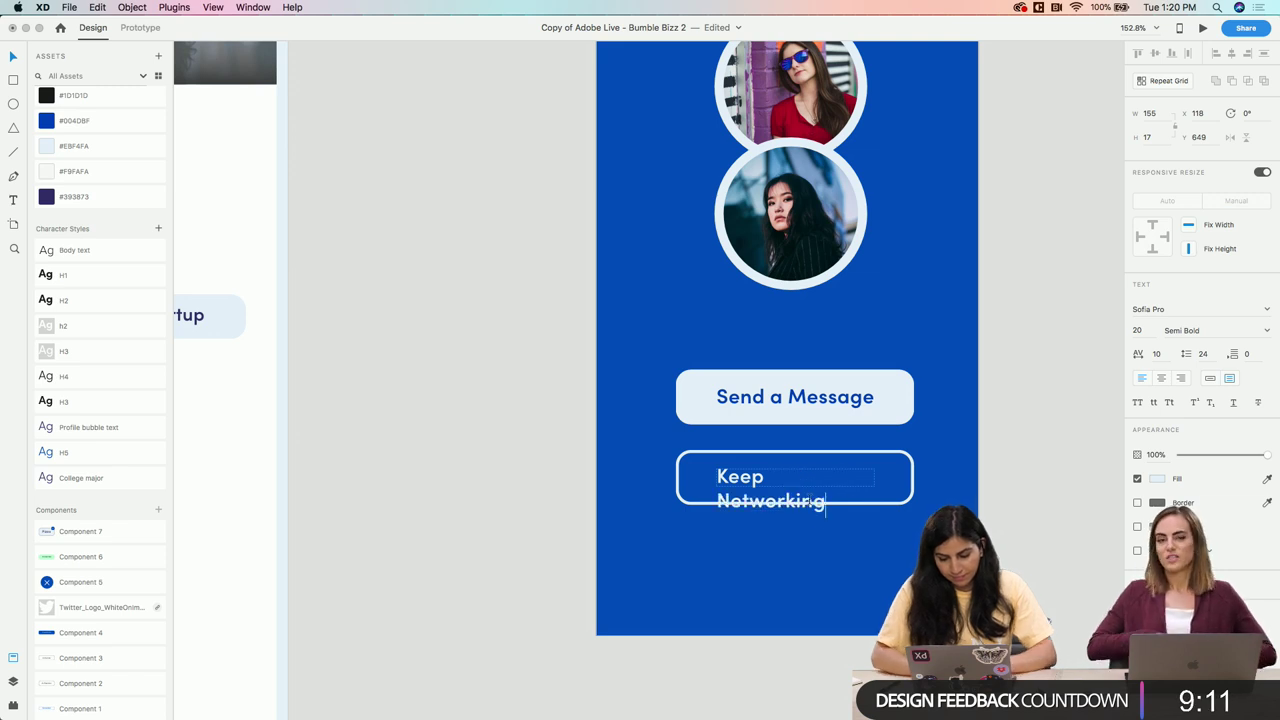
pyautogui.press('Escape')
pyautogui.moveTo(874, 477); pyautogui.dragTo(865, 481)
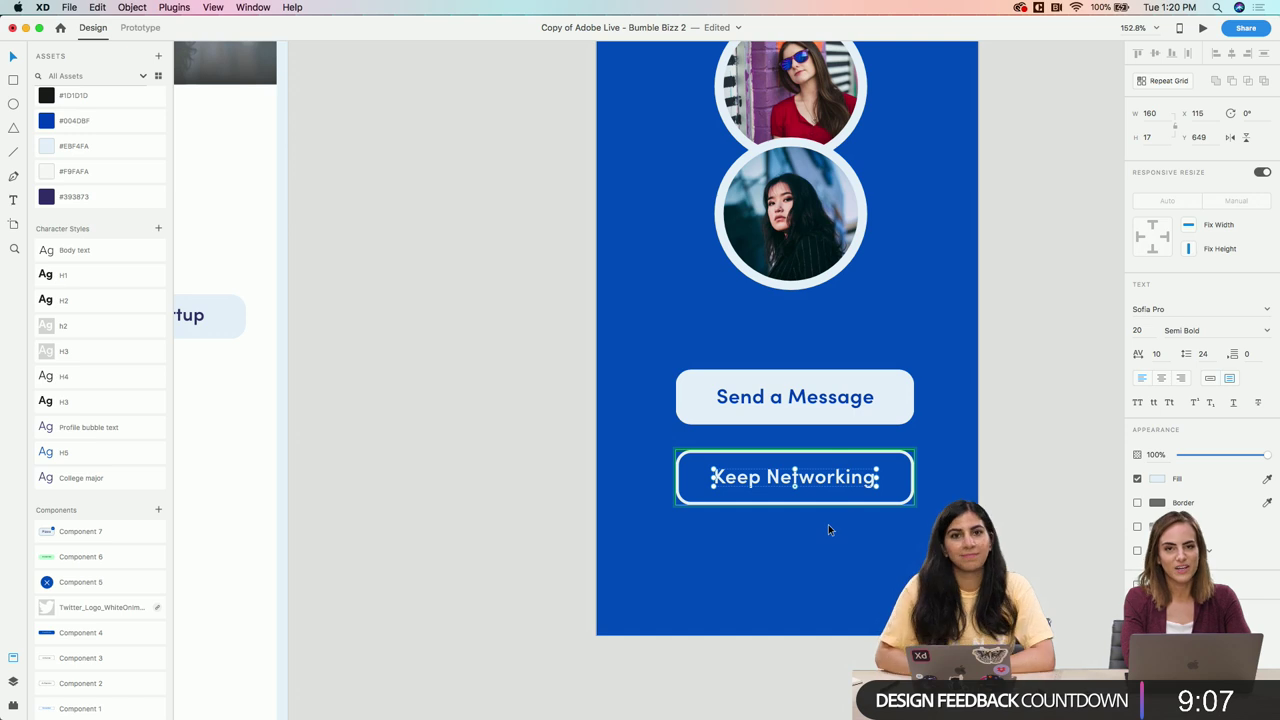
pyautogui.click(793, 537)
# Drag the close X icon from Assets onto the blue match screen
pyautogui.scroll(-3, 793, 537)
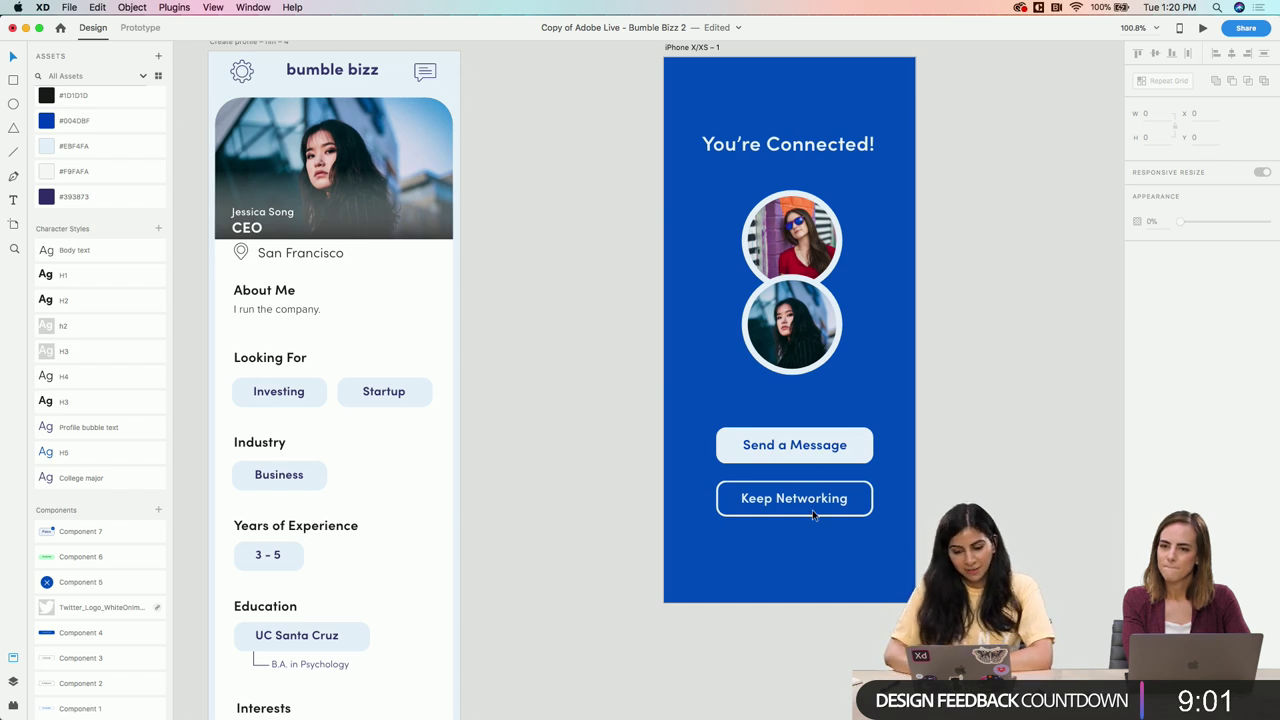
pyautogui.scroll(3, 768, 498)
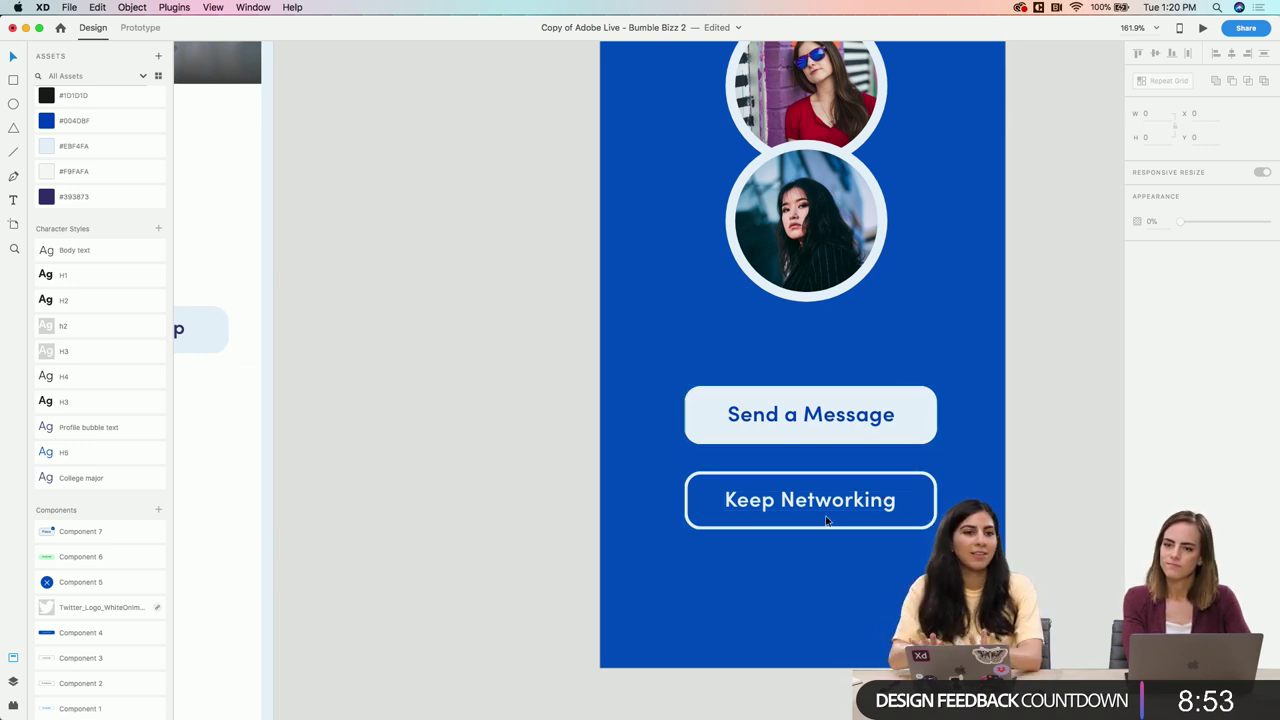
pyautogui.scroll(-2, 808, 533)
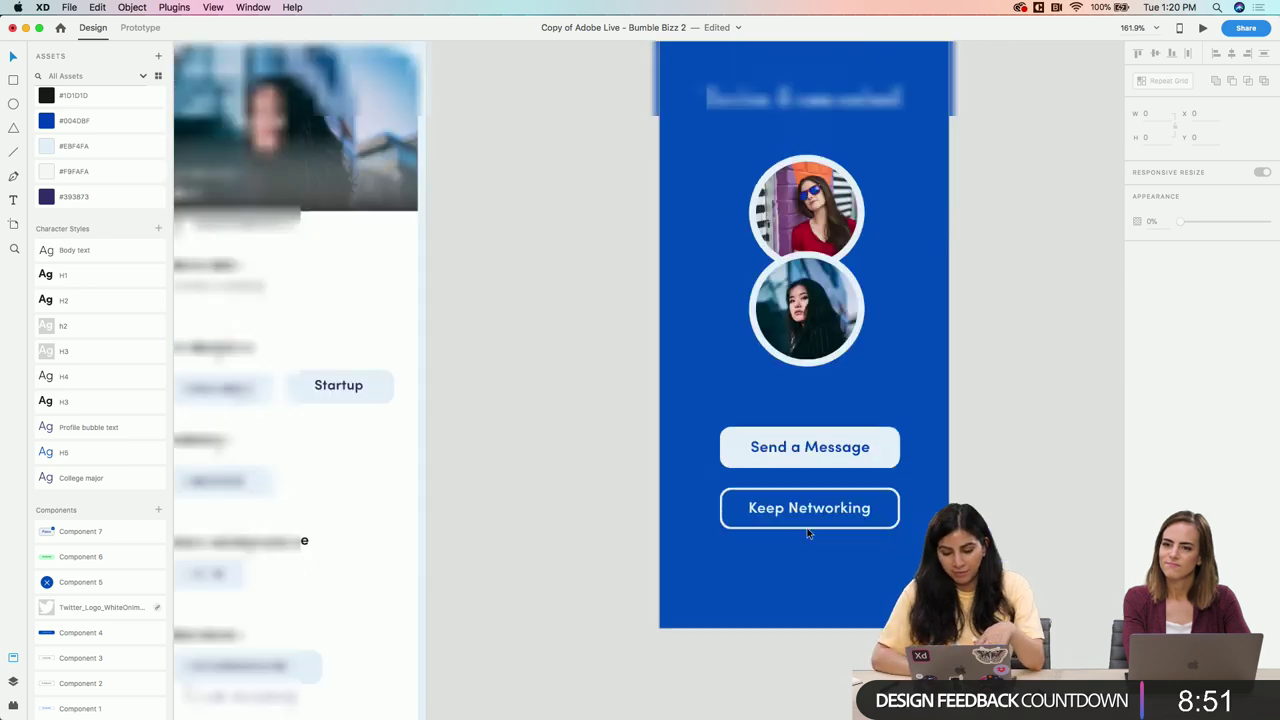
pyautogui.scroll(-3, 808, 533)
pyautogui.moveTo(56, 587); pyautogui.dragTo(662, 264)
pyautogui.scroll(5, 777, 261)
pyautogui.scroll(6, 662, 264)
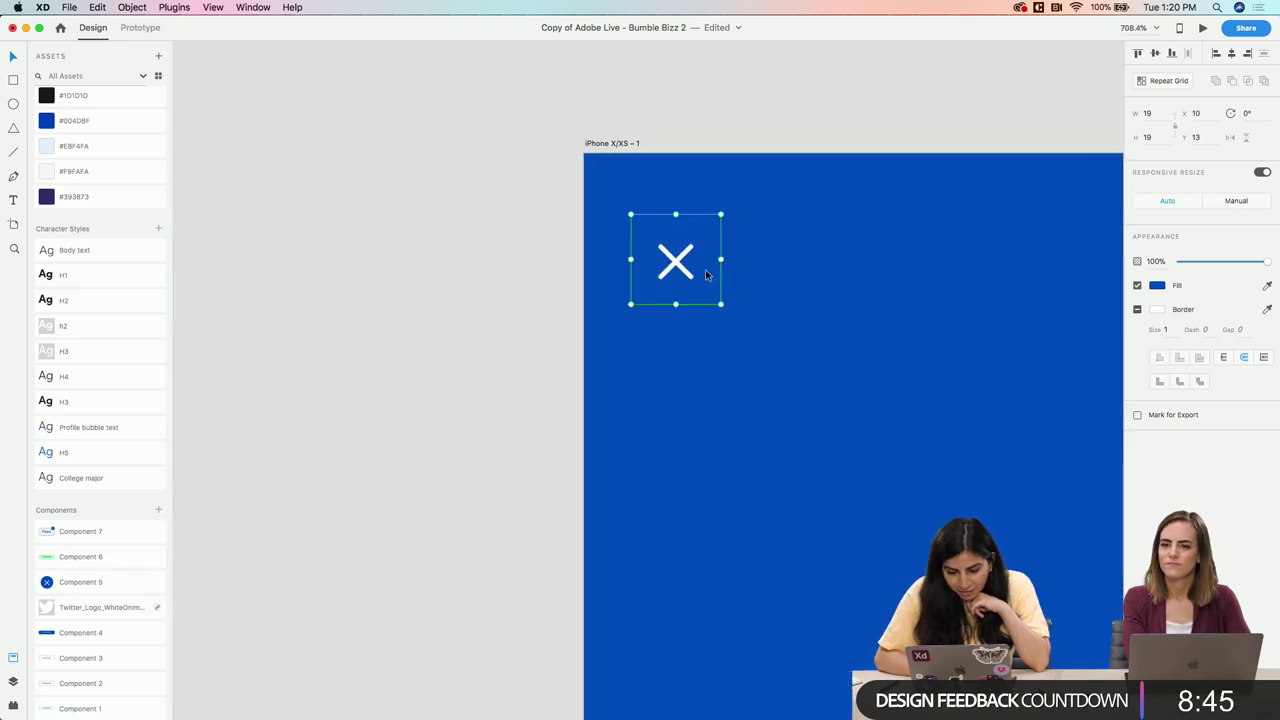
pyautogui.moveTo(721, 304); pyautogui.dragTo(755, 336)
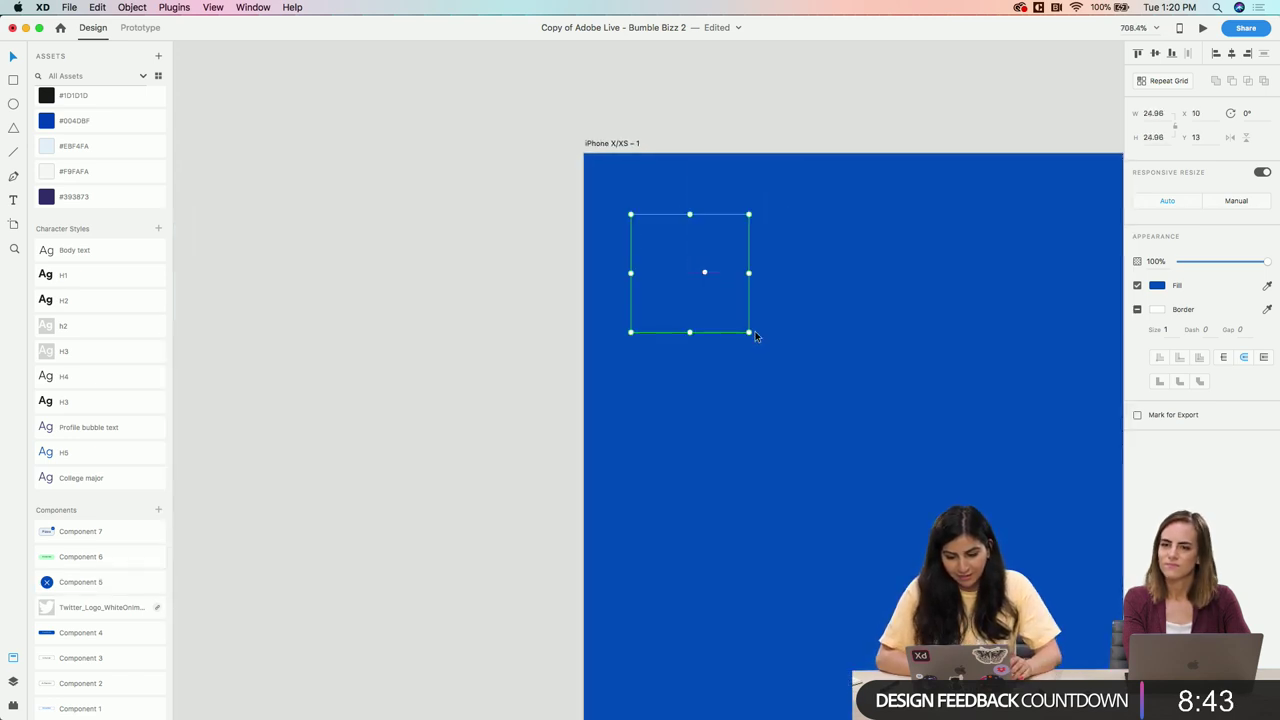
pyautogui.press('super+z')
pyautogui.click(670, 346)
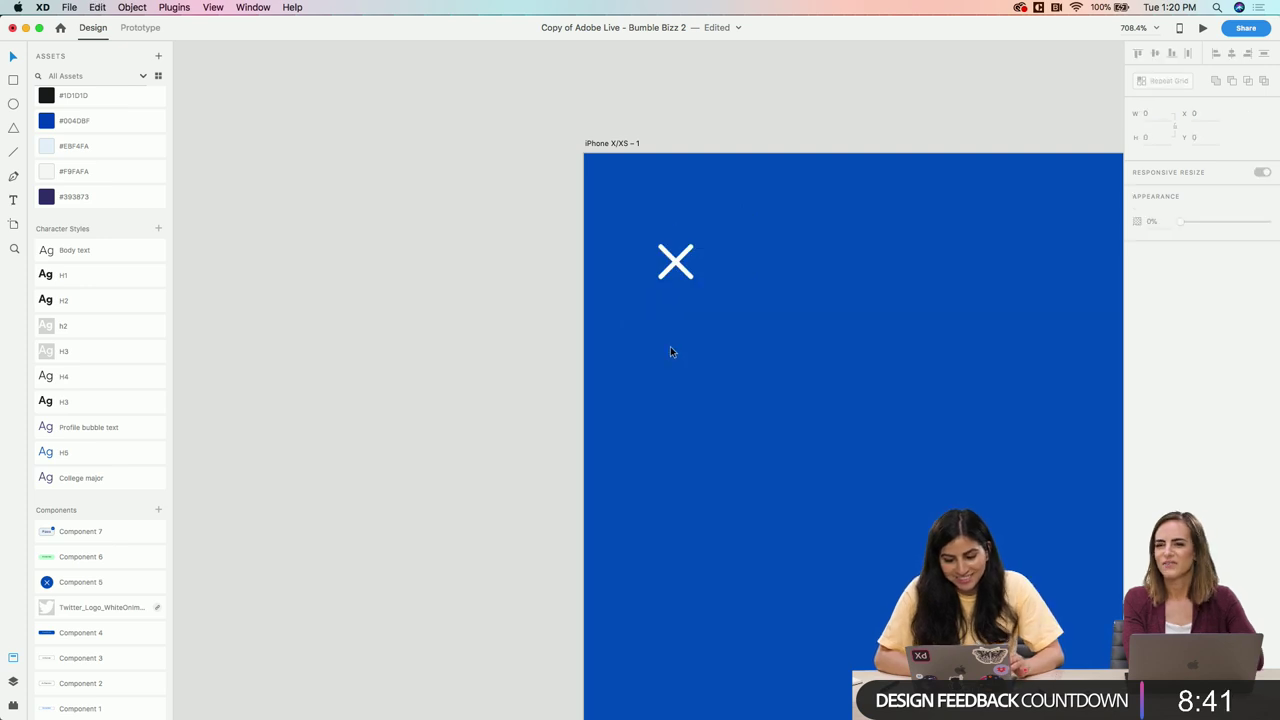
# With Responsive Resize off, enlarge the X icon and position it near the top-left corner
pyautogui.click(704, 255)
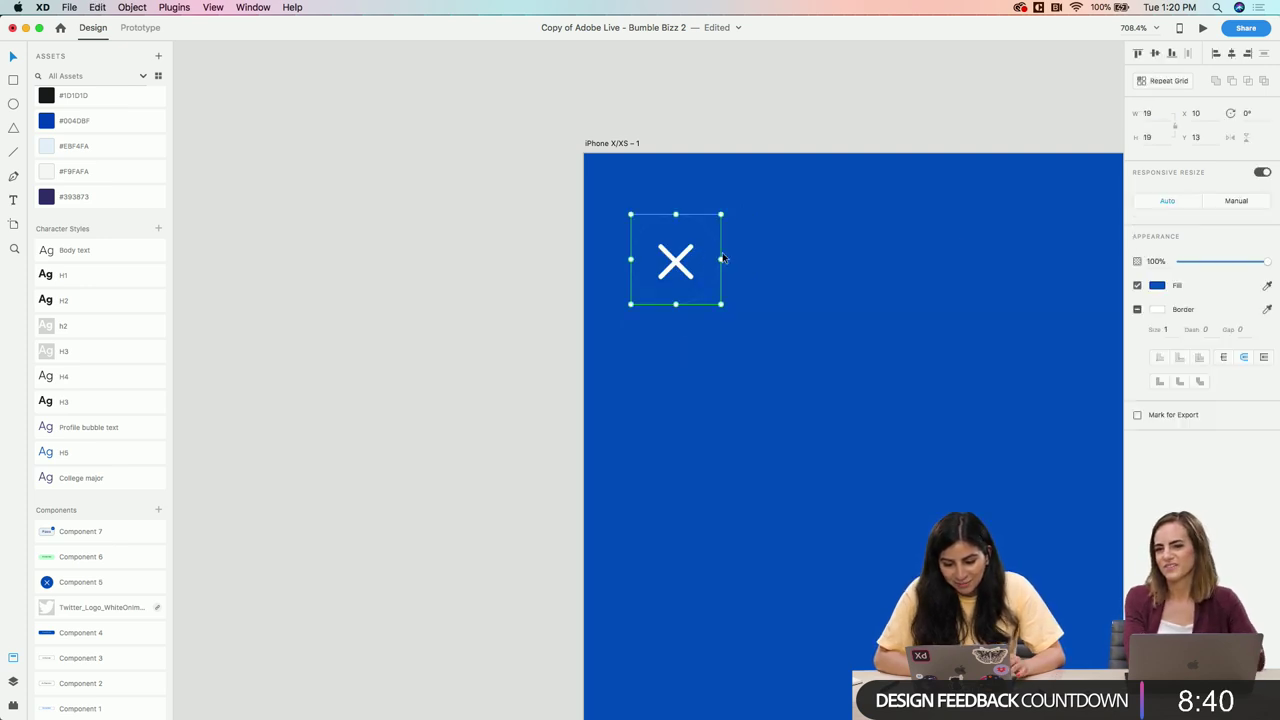
pyautogui.click(1262, 172)
pyautogui.moveTo(722, 303); pyautogui.dragTo(769, 352)
pyautogui.moveTo(690, 283); pyautogui.dragTo(659, 242)
pyautogui.click(672, 367)
pyautogui.scroll(-3, 672, 367)
pyautogui.scroll(-3, 672, 372)
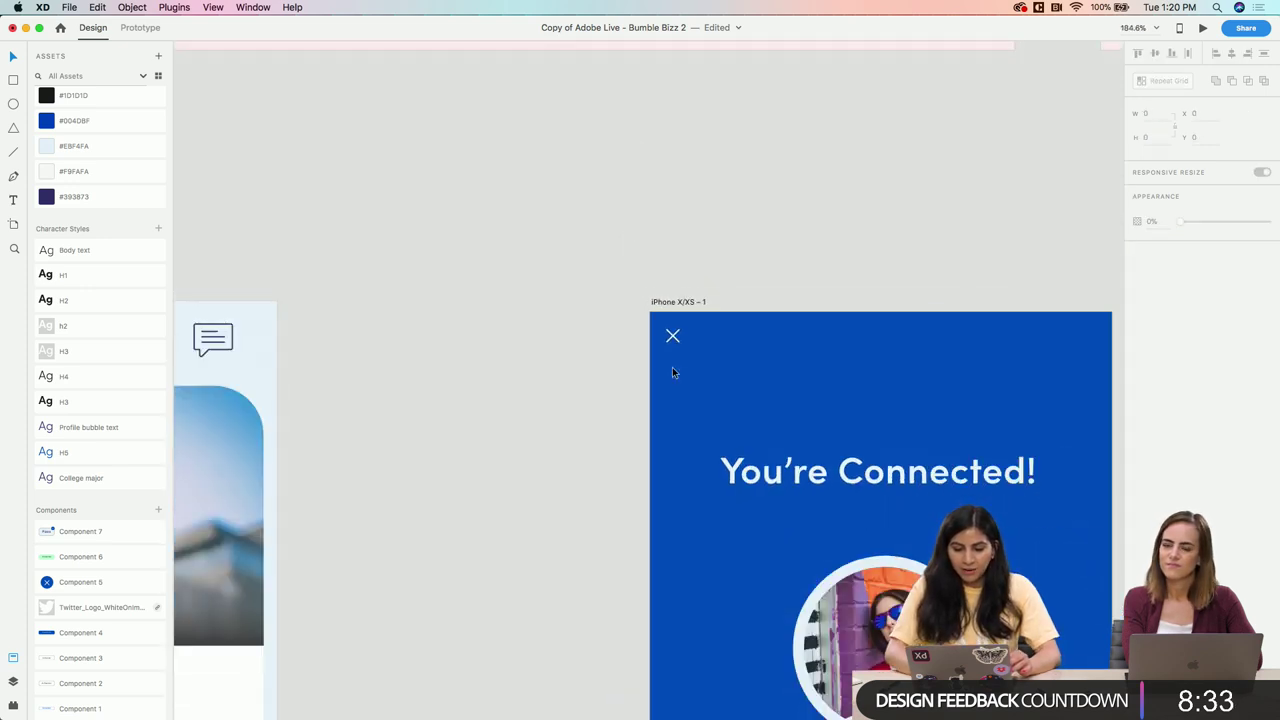
pyautogui.click(674, 338)
pyautogui.moveTo(674, 338); pyautogui.dragTo(680, 366)
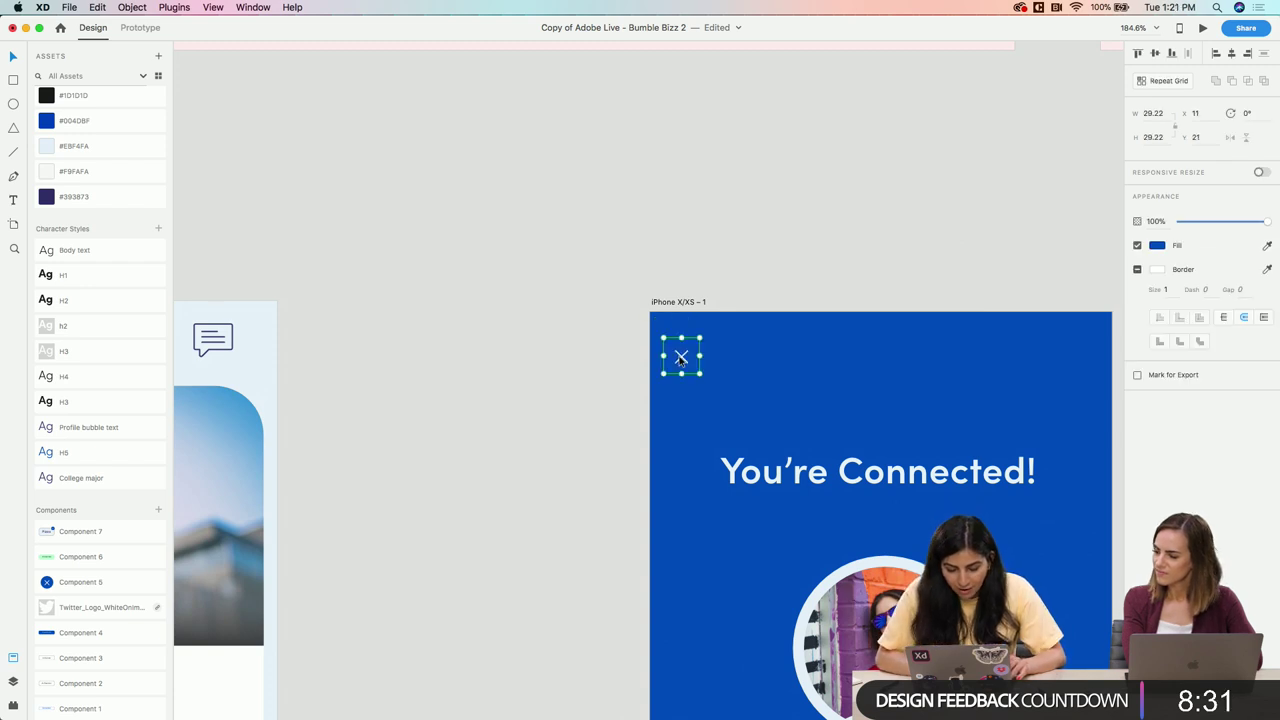
pyautogui.click(703, 379)
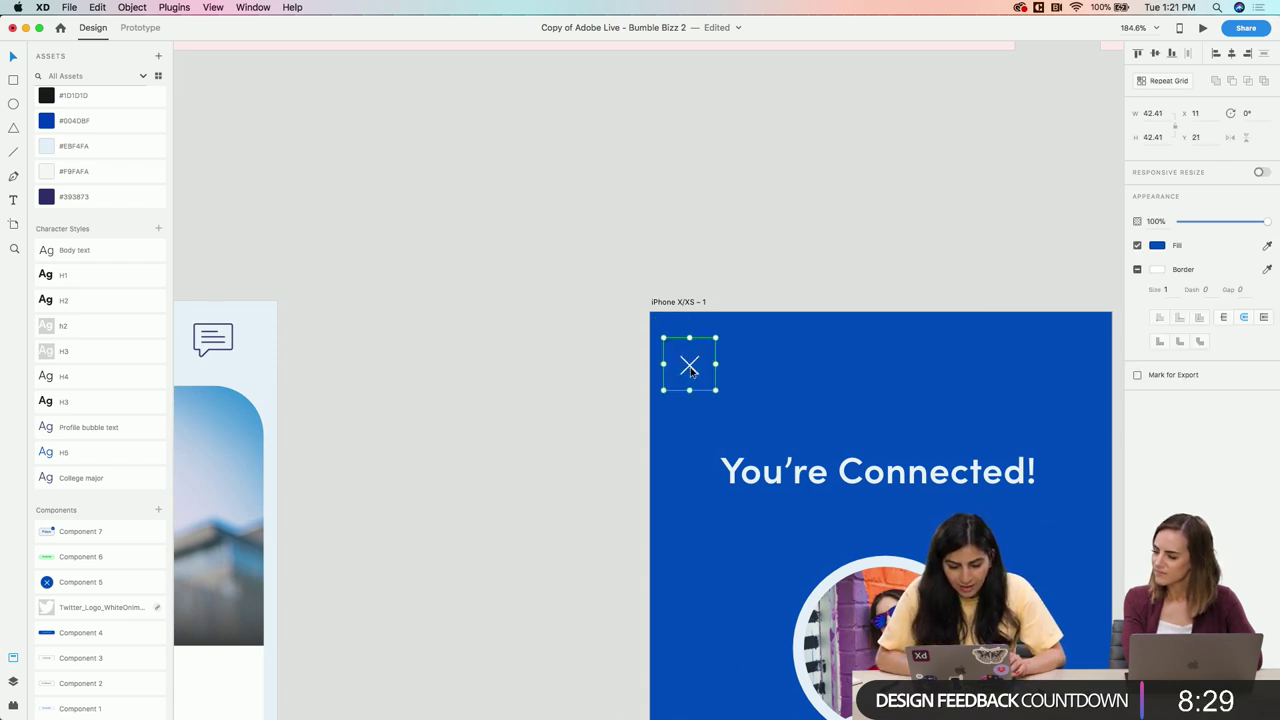
pyautogui.moveTo(690, 370); pyautogui.dragTo(689, 362)
# Zoom out and scroll up to the intro slide beside the original Bumble Bizz screens
pyautogui.scroll(-3, 677, 452)
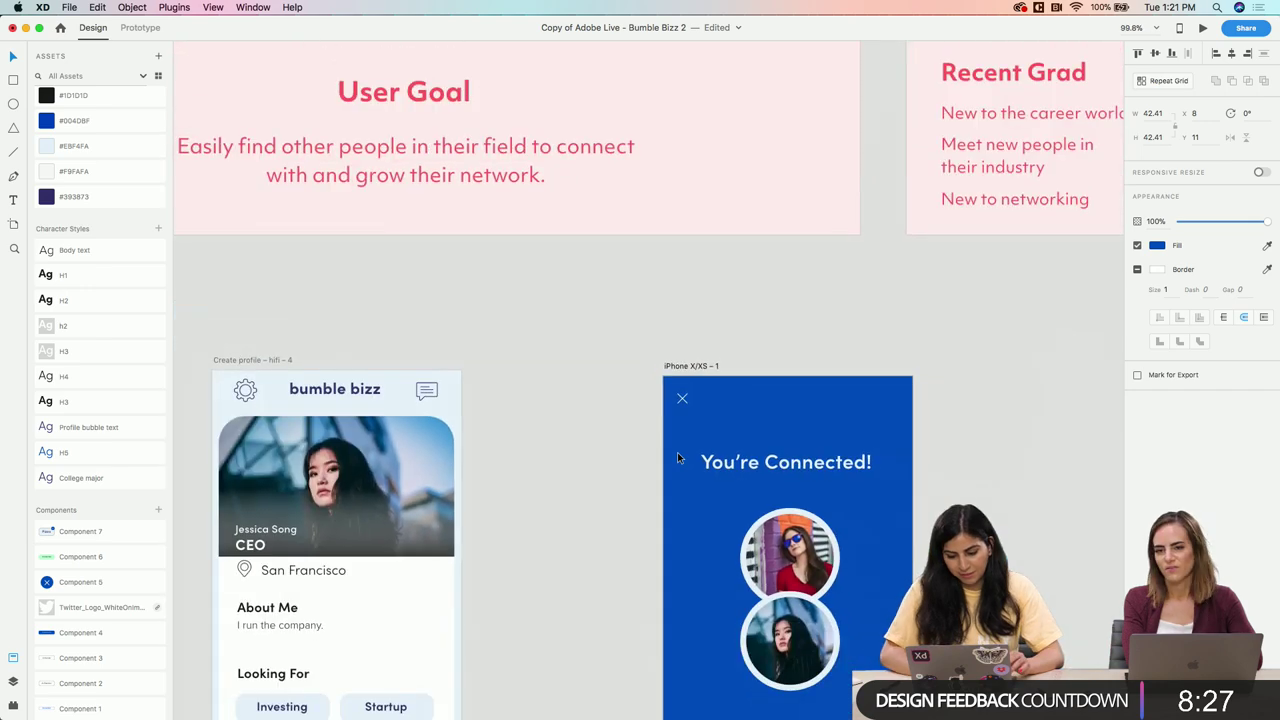
pyautogui.scroll(-2, 667, 419)
pyautogui.click(704, 332)
pyautogui.scroll(-3, 699, 341)
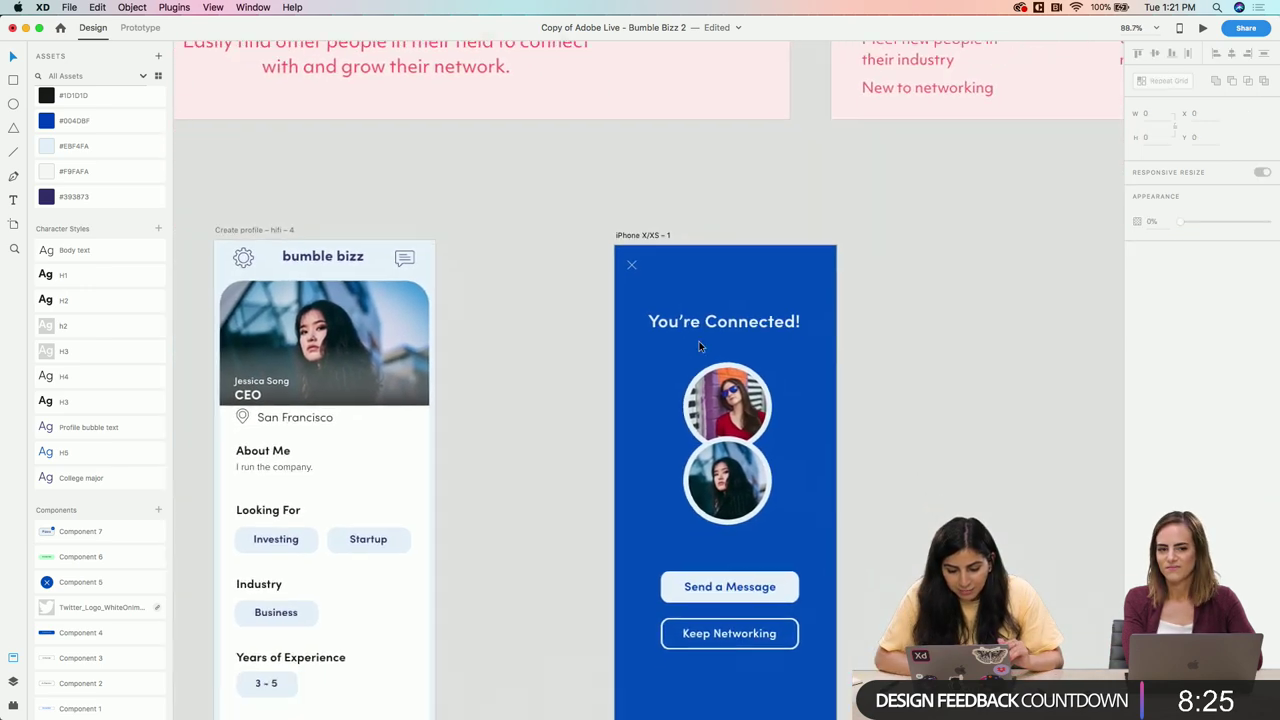
pyautogui.scroll(-3, 742, 583)
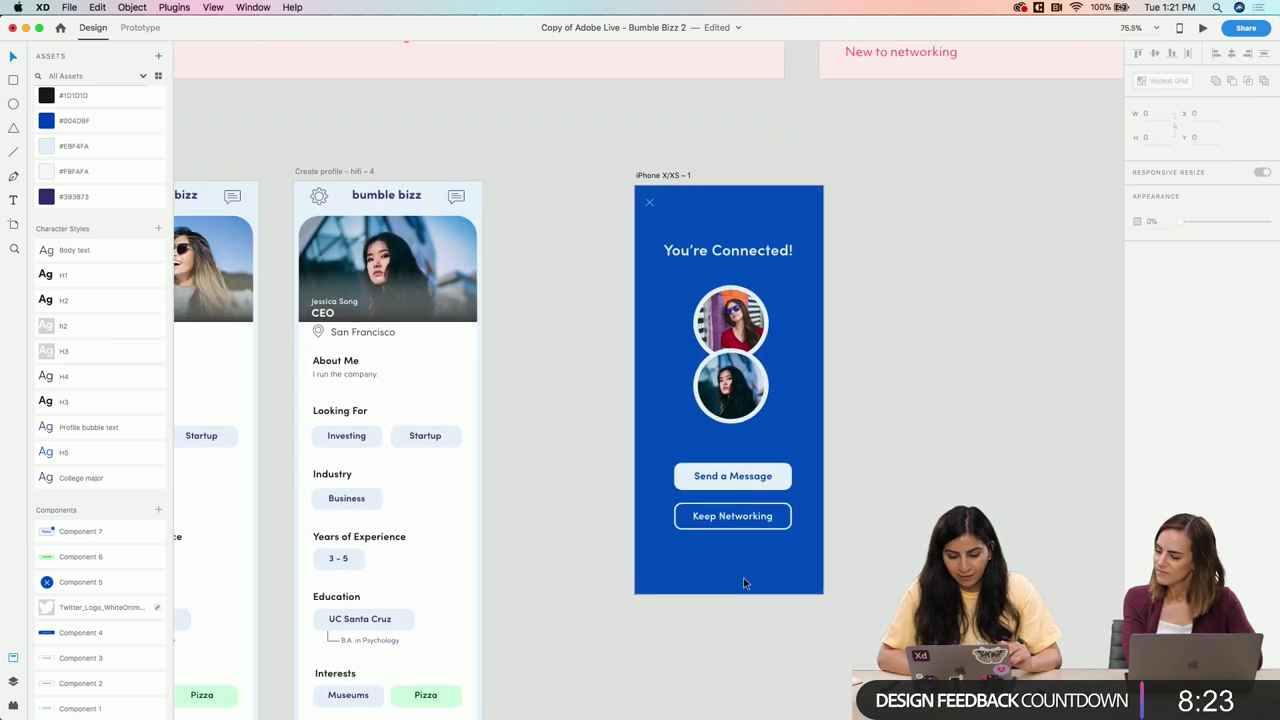
pyautogui.hscroll(5, 743, 576)
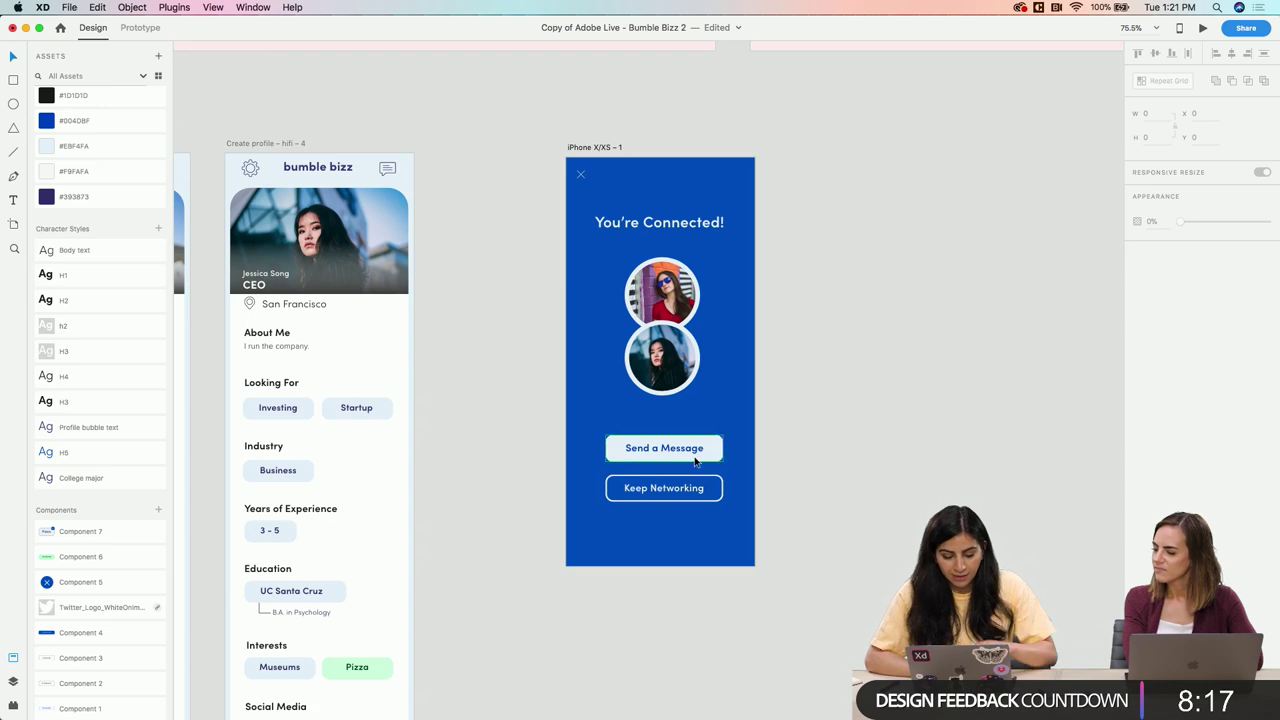
pyautogui.scroll(10, 697, 460)
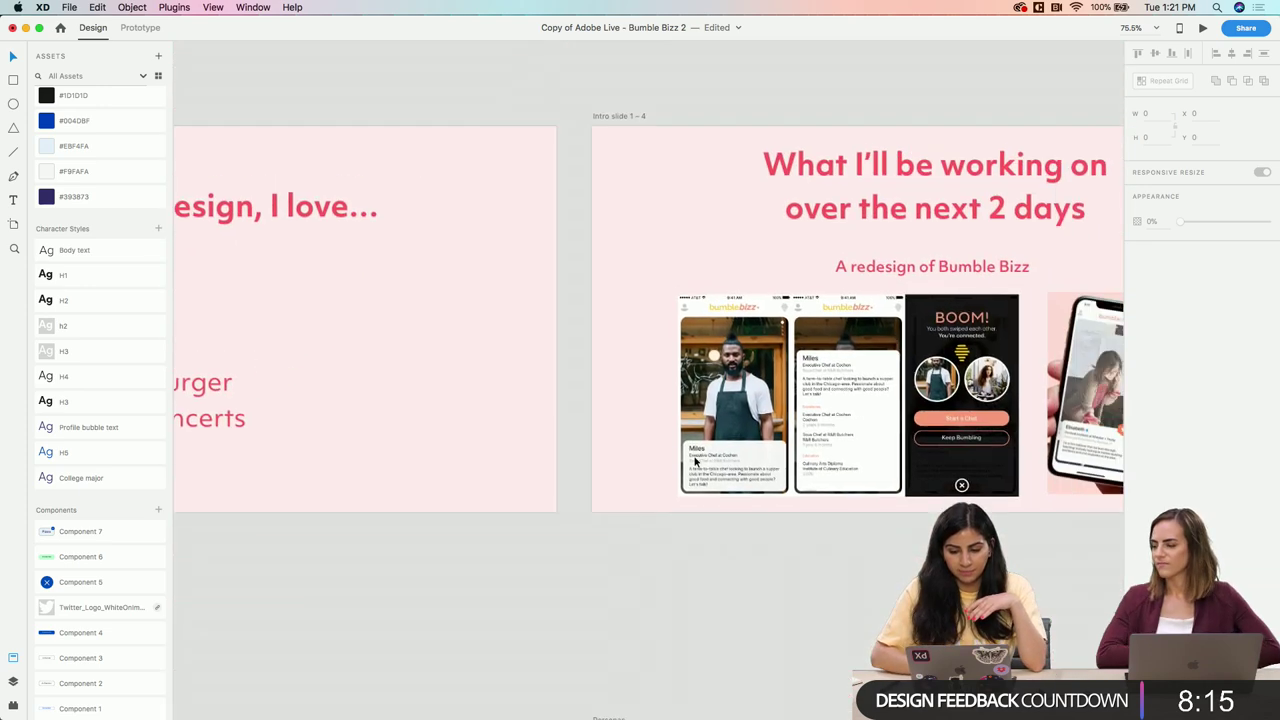
# Zoom into the original Bumble Bizz 'BOOM!' match screen to compare, then zoom out to all artboards
pyautogui.scroll(5, 615, 407)
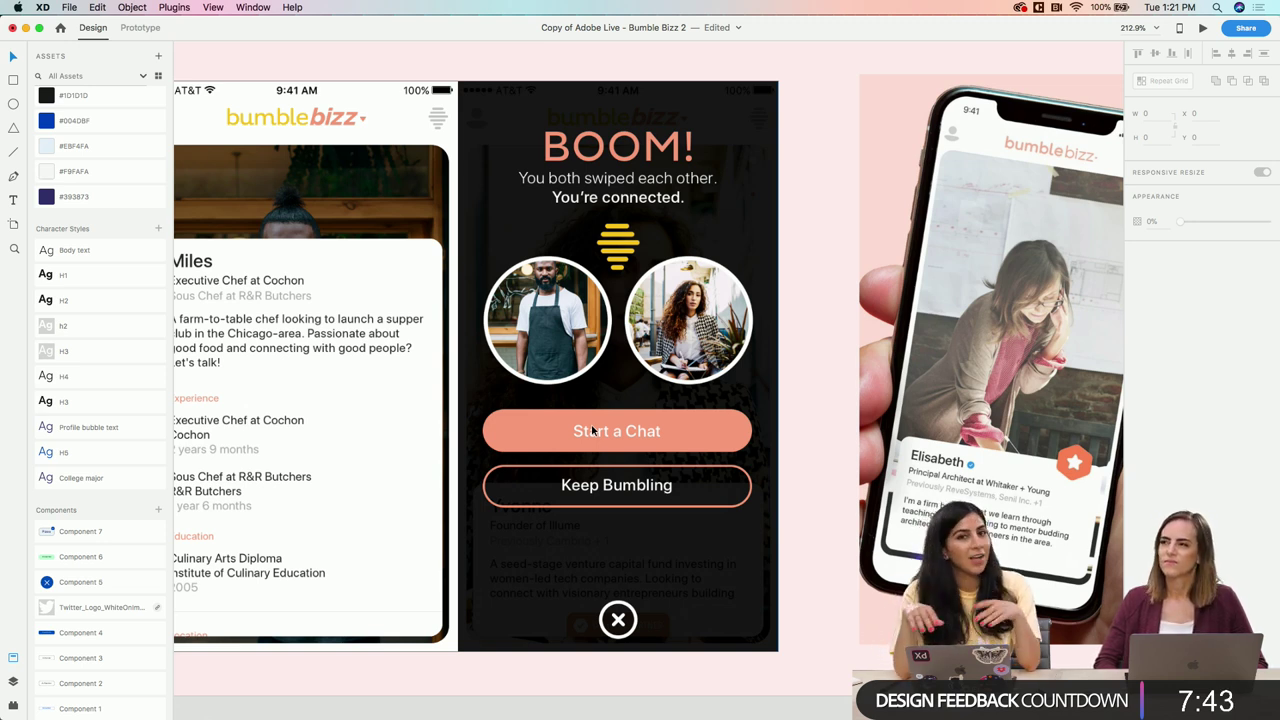
pyautogui.scroll(-5, 482, 410)
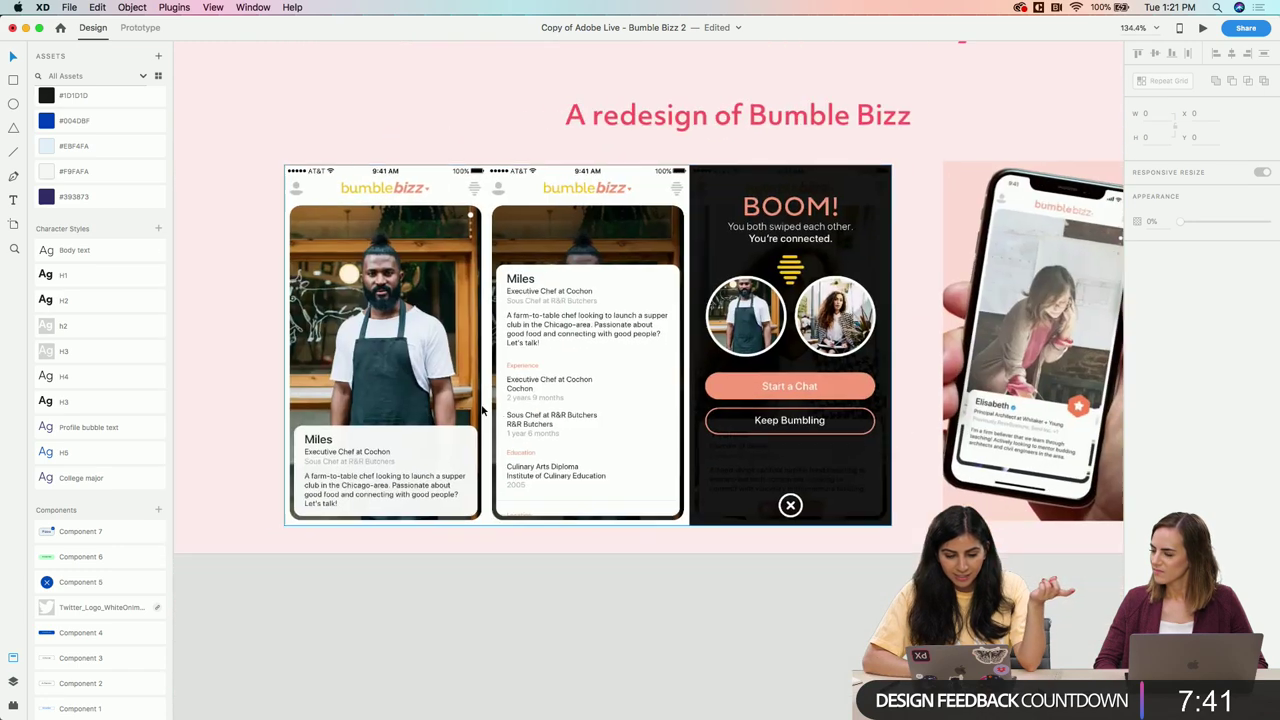
pyautogui.scroll(-4, 481, 404)
pyautogui.hscroll(3, 469, 406)
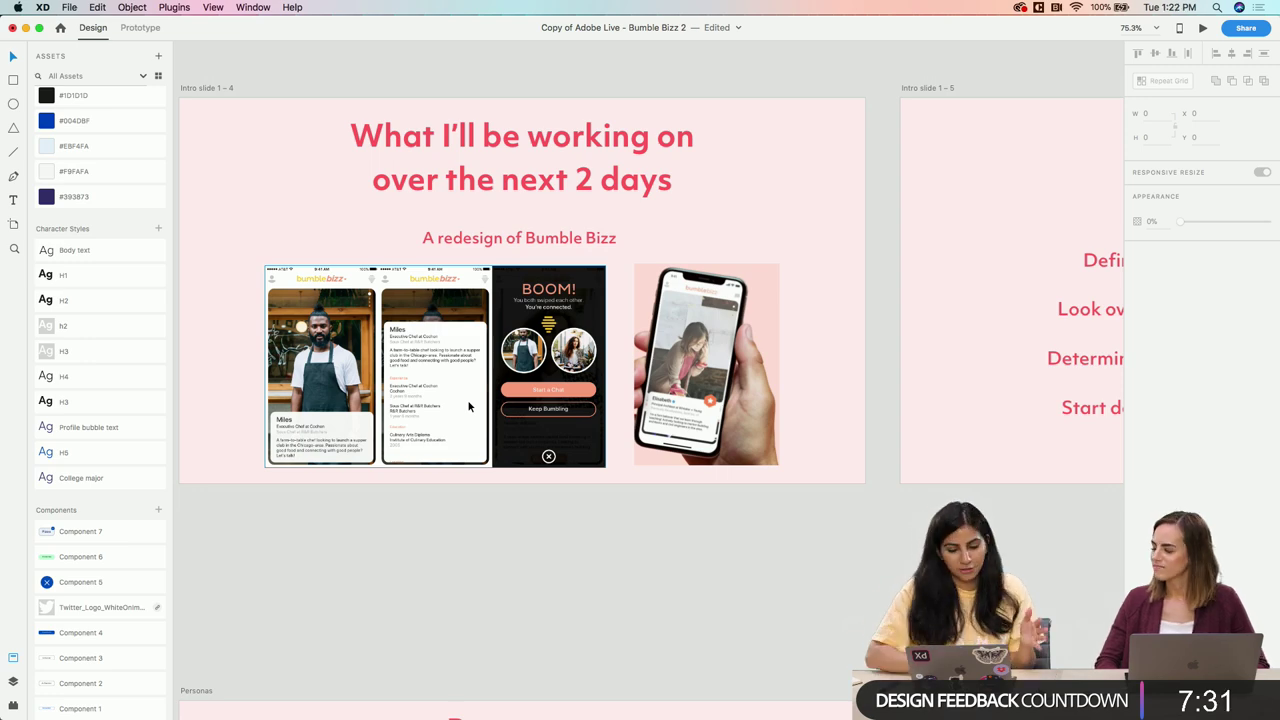
pyautogui.scroll(-10, 468, 406)
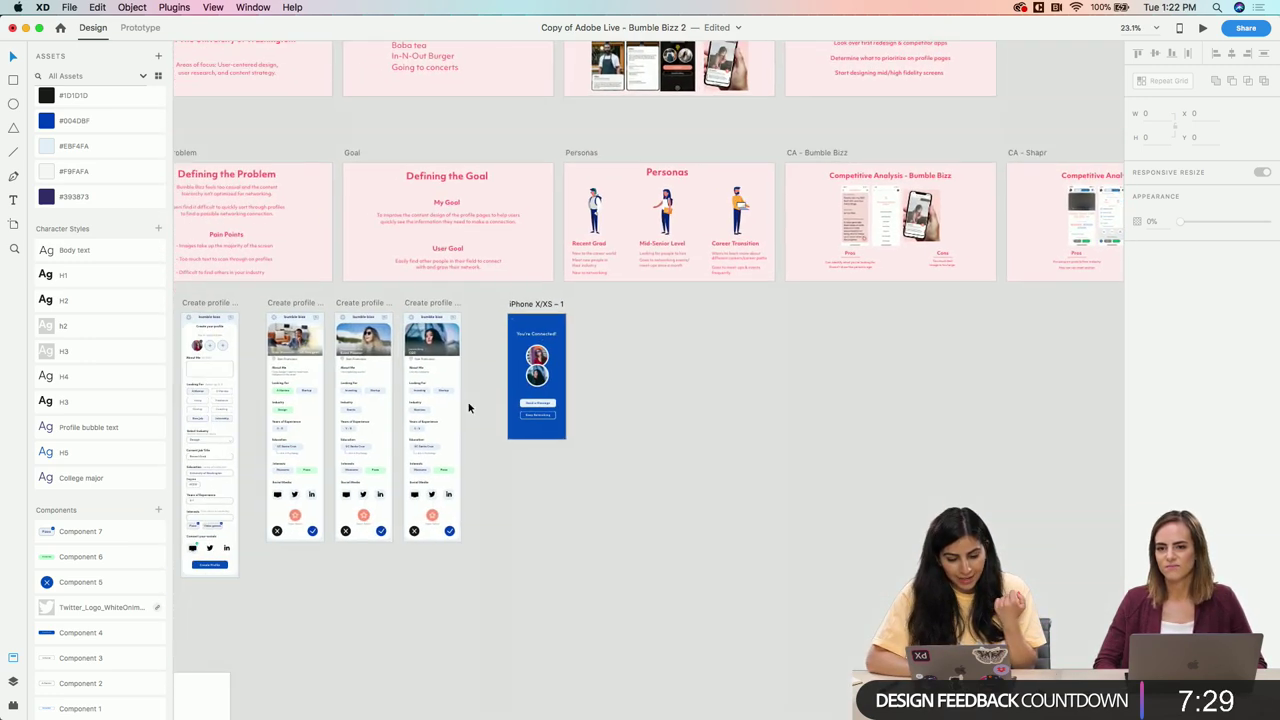
# Zoom in on the iPhone X/XS – 1 artboard to view the finished match screen
pyautogui.scroll(3, 469, 407)
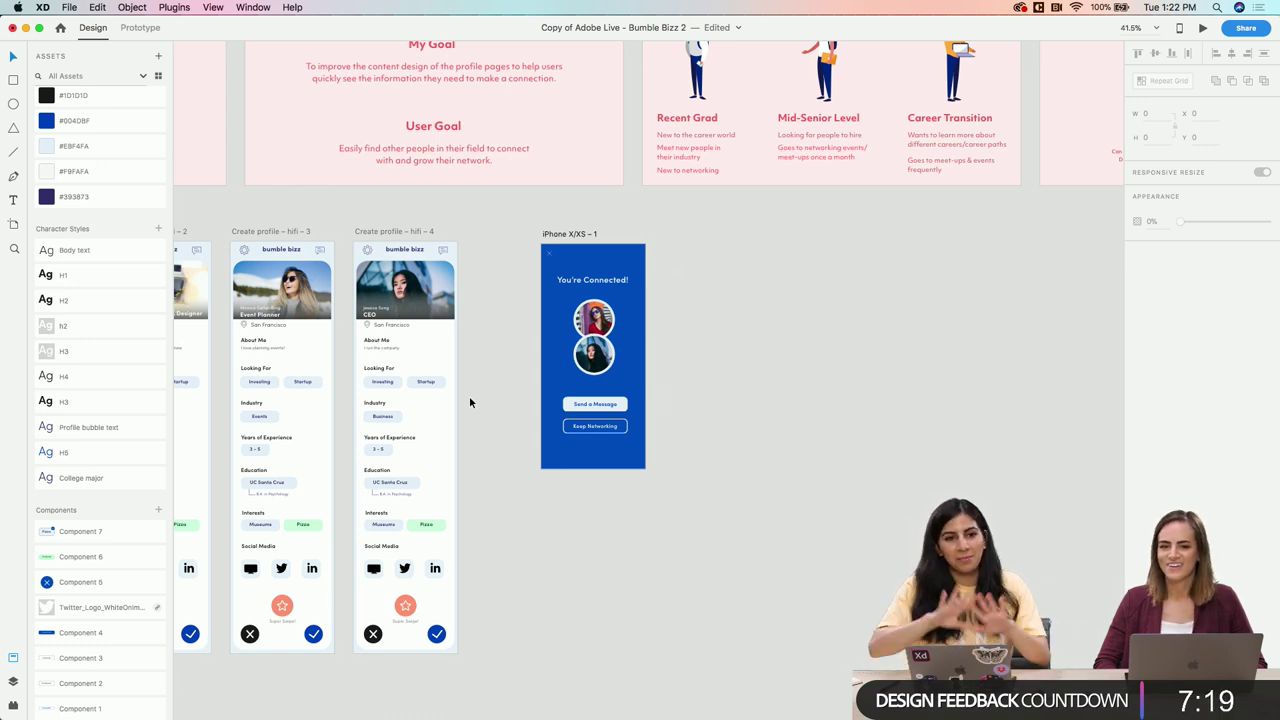
pyautogui.scroll(5, 469, 396)
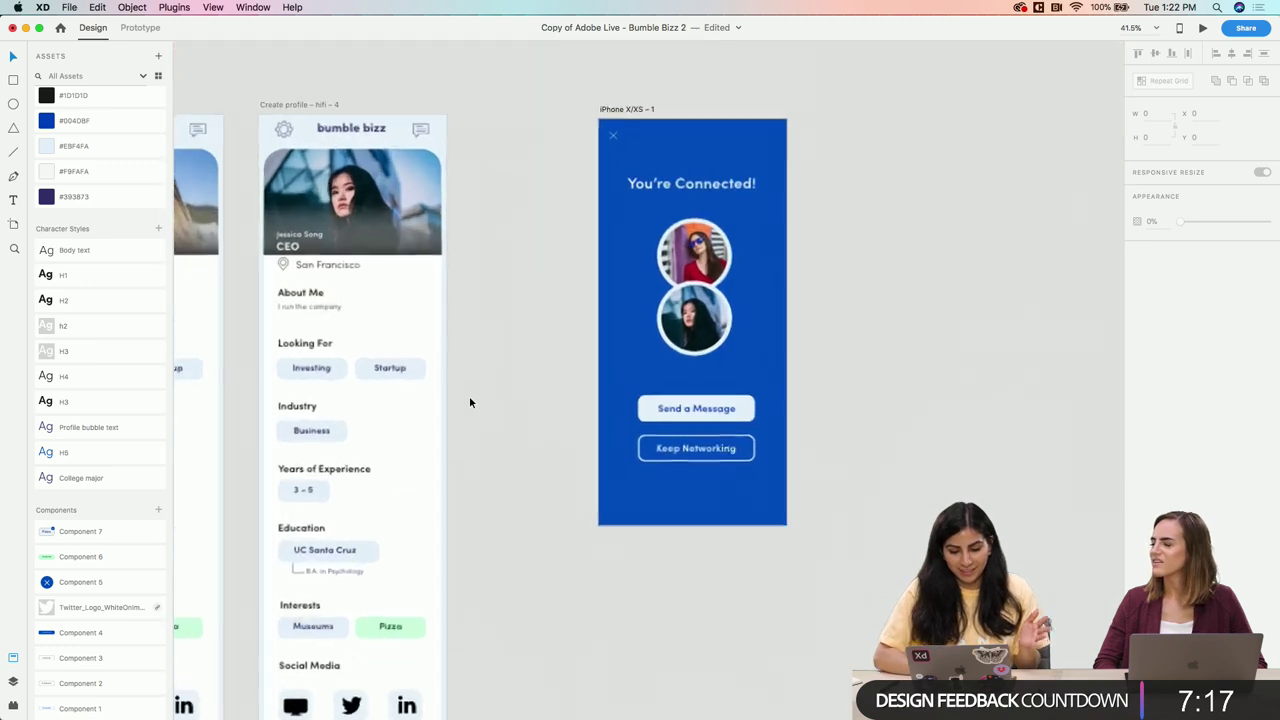
pyautogui.scroll(3, 720, 188)
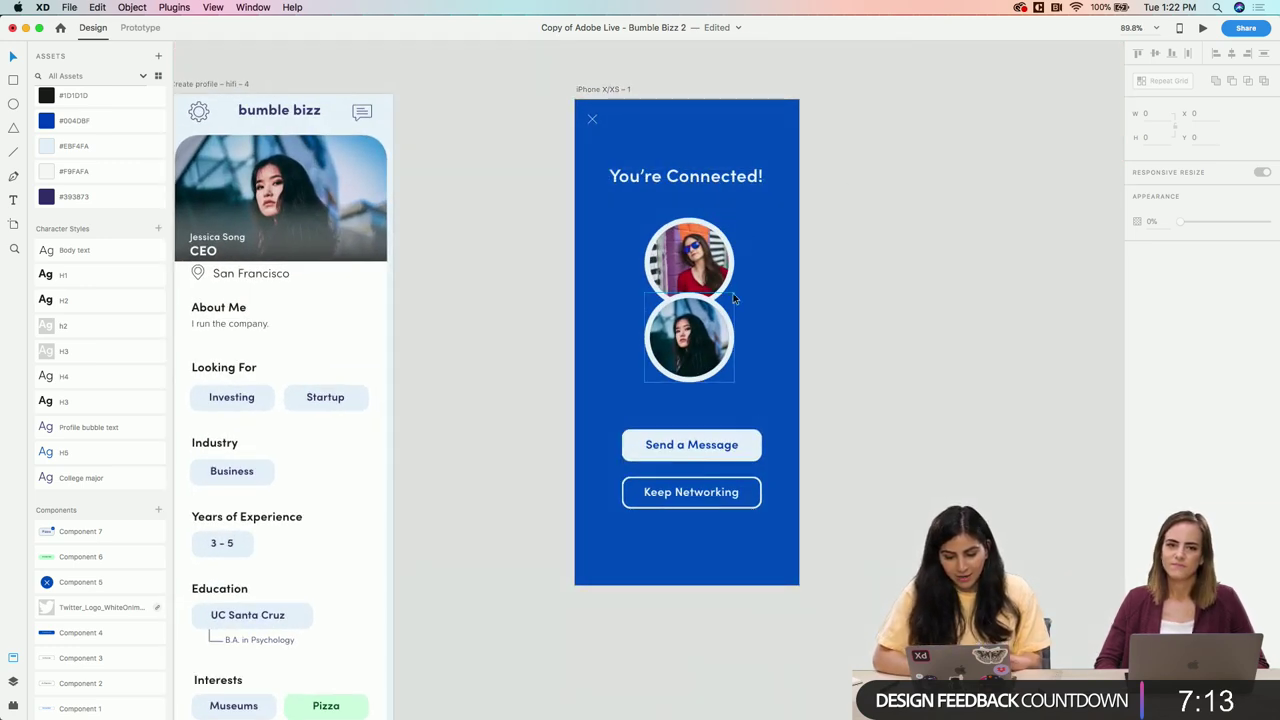
# Duplicate the match screen artboard, nudge Send a Message down, then delete the duplicate
pyautogui.click(609, 90)
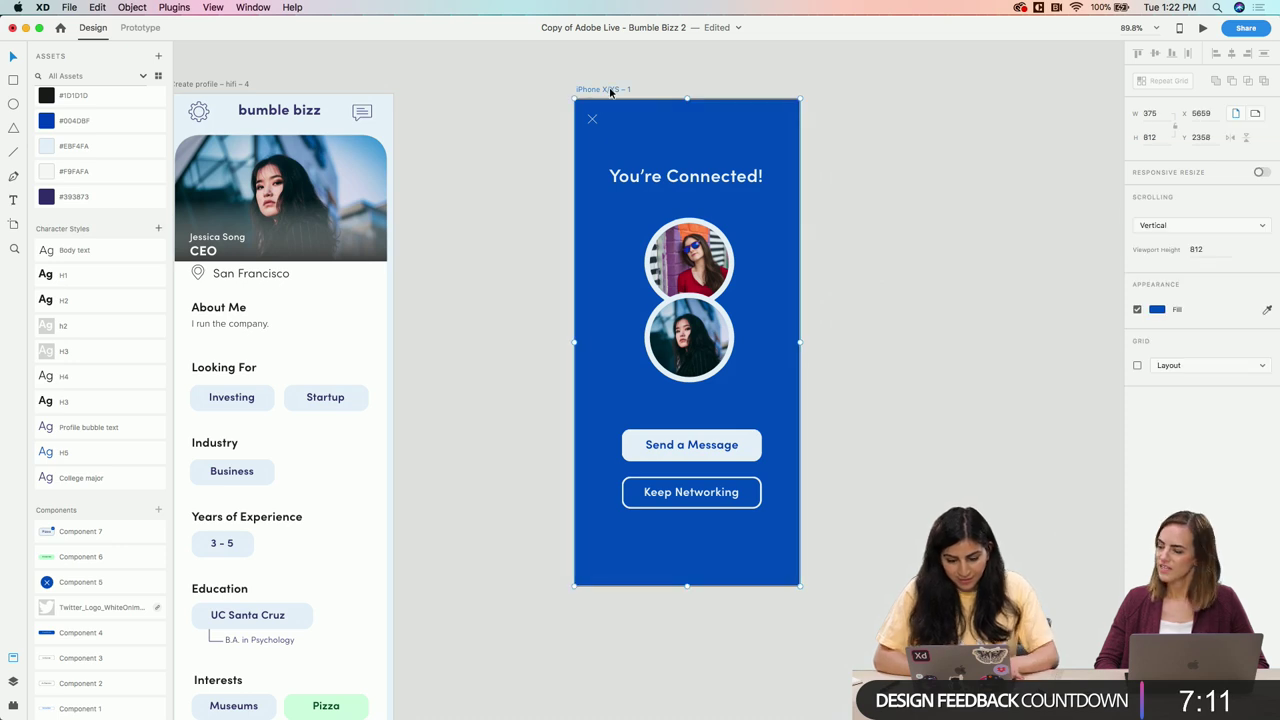
pyautogui.press('super+d')
pyautogui.hscroll(3, 807, 158)
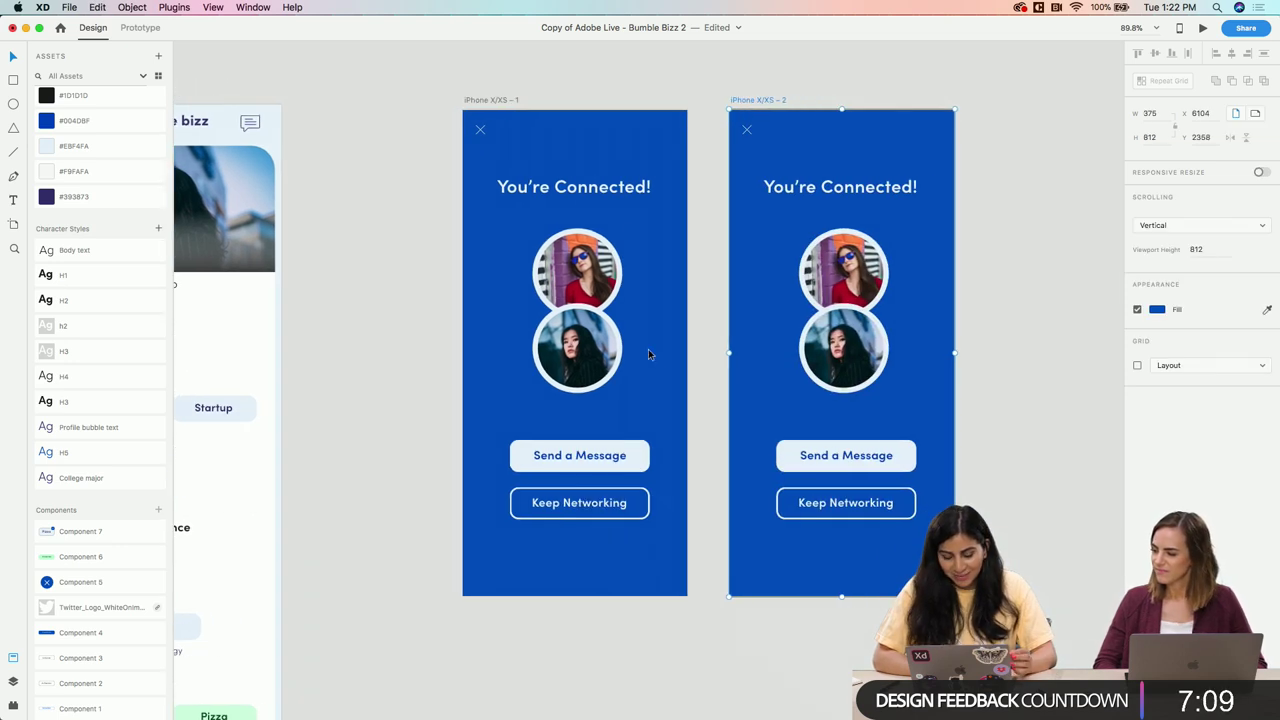
pyautogui.click(584, 349)
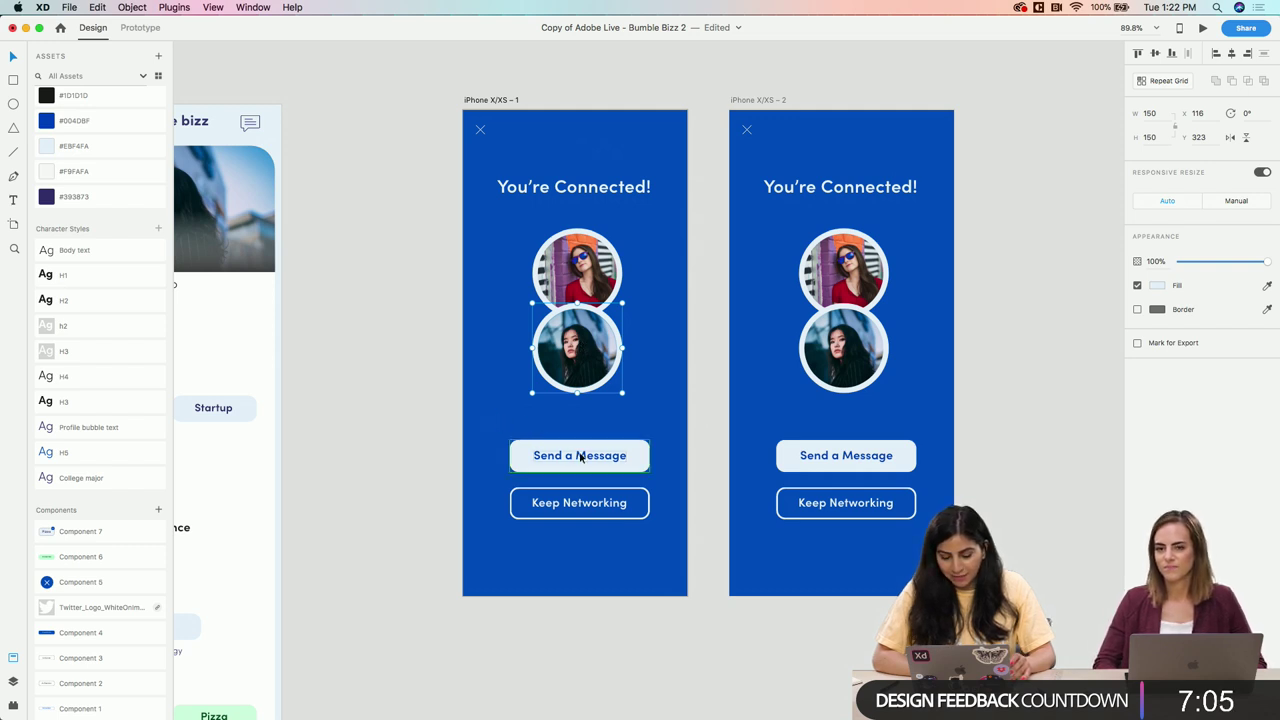
pyautogui.moveTo(595, 455); pyautogui.dragTo(595, 461)
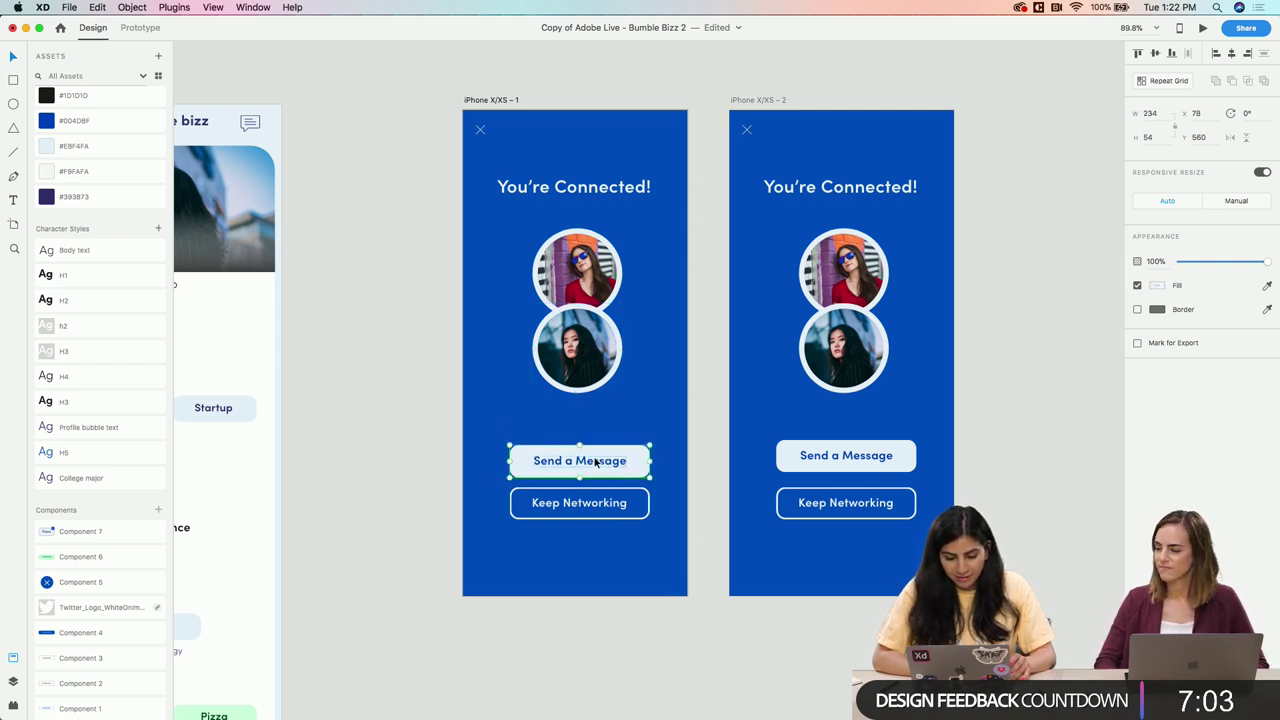
pyautogui.click(753, 108)
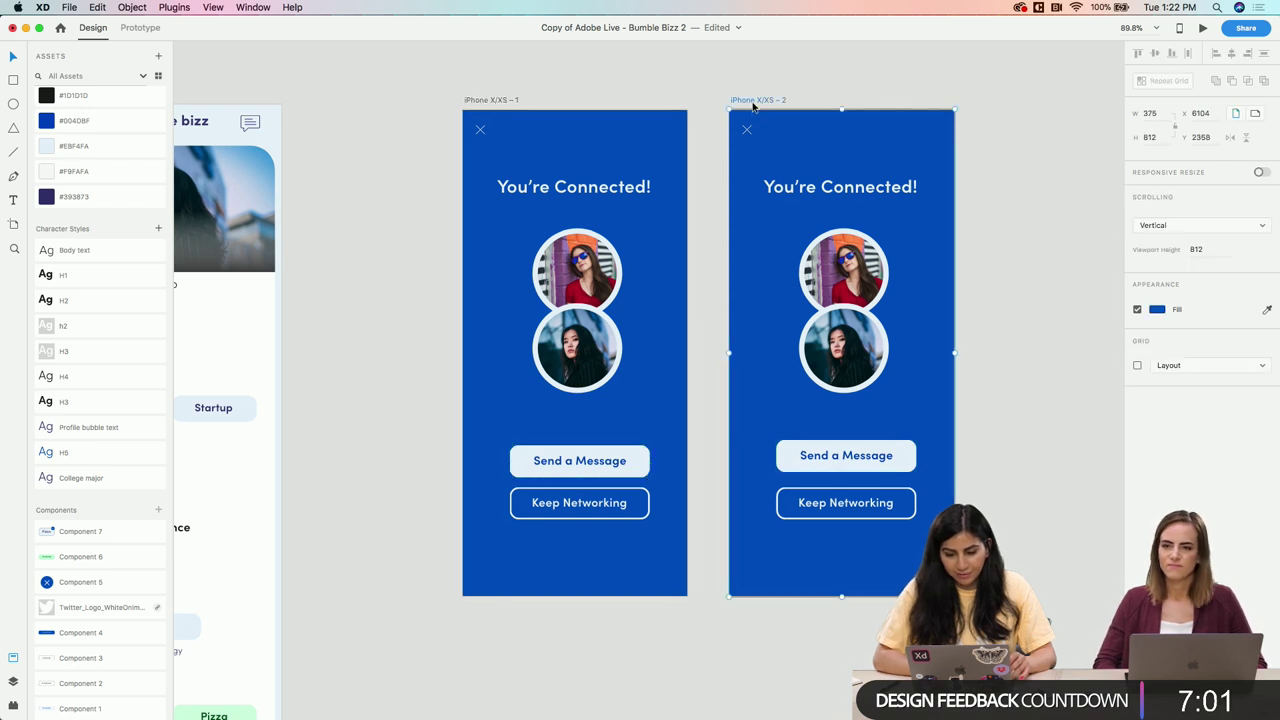
pyautogui.press('Delete')
# Move both buttons lower together, keeping them horizontally centred on the artboard
pyautogui.moveTo(531, 437); pyautogui.dragTo(621, 492)
pyautogui.click(619, 407)
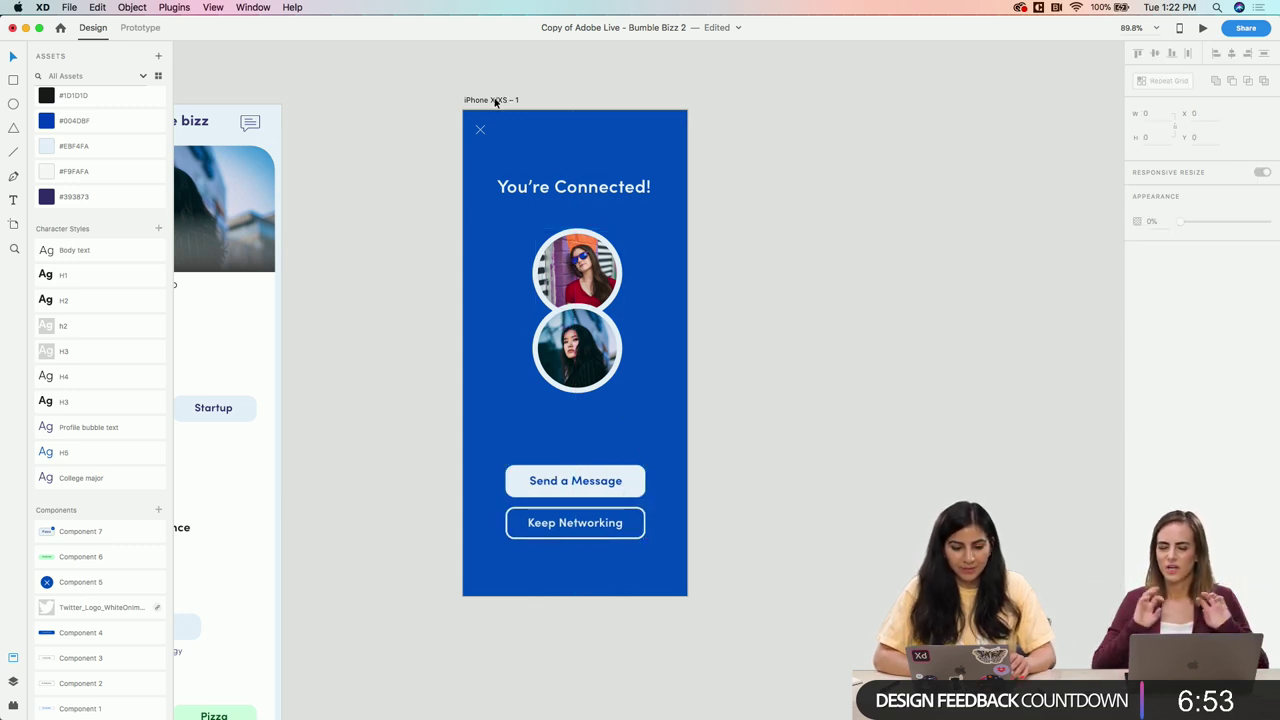
pyautogui.moveTo(635, 570); pyautogui.dragTo(580, 470)
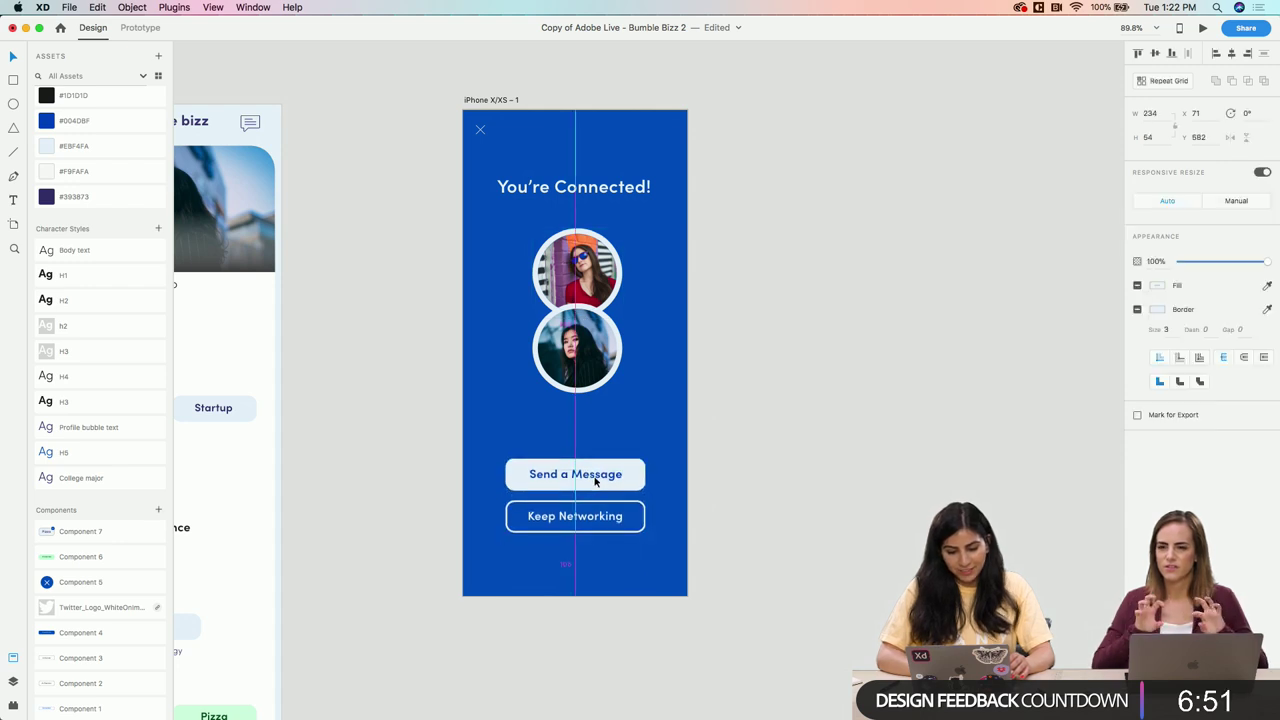
pyautogui.press('Escape')
pyautogui.click(485, 101)
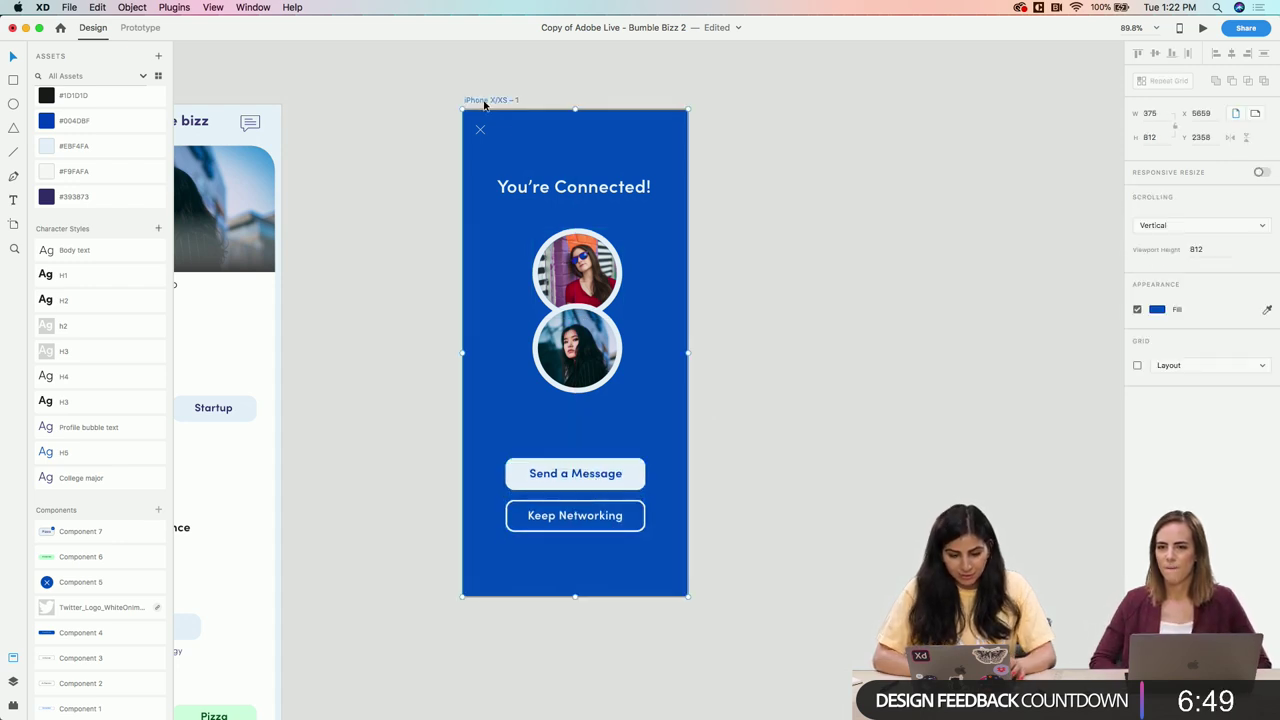